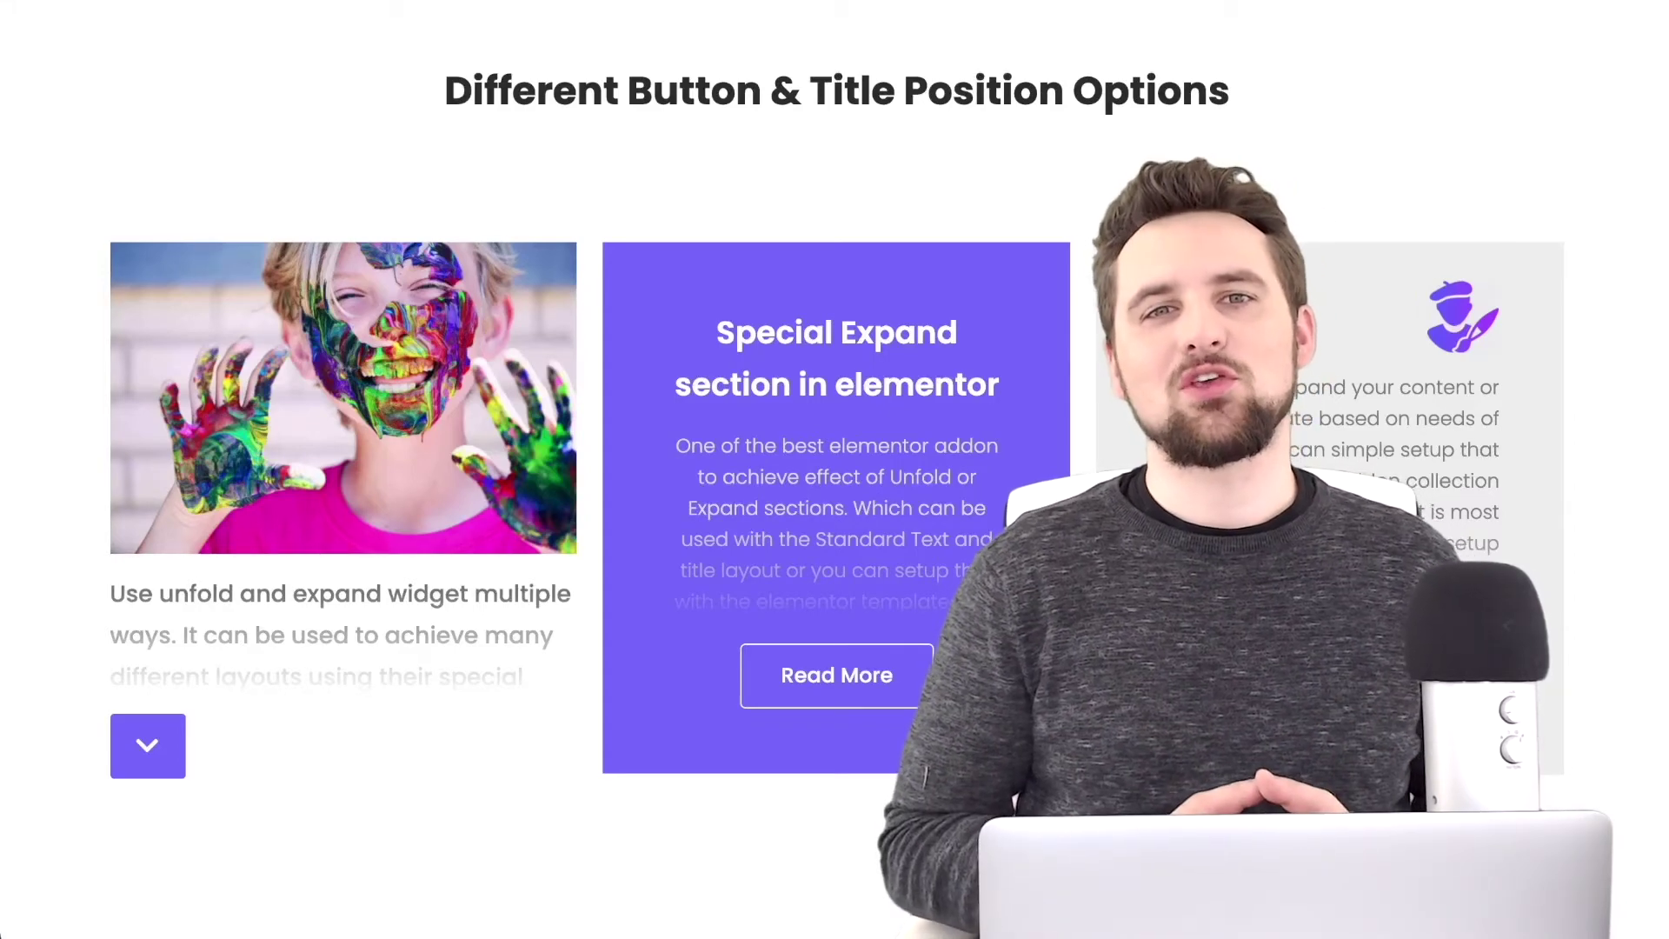
Expand the left and middle demo cards' full text, then collapse the quick links panel.
{"action": "left_click", "coordinate": [141, 735]}
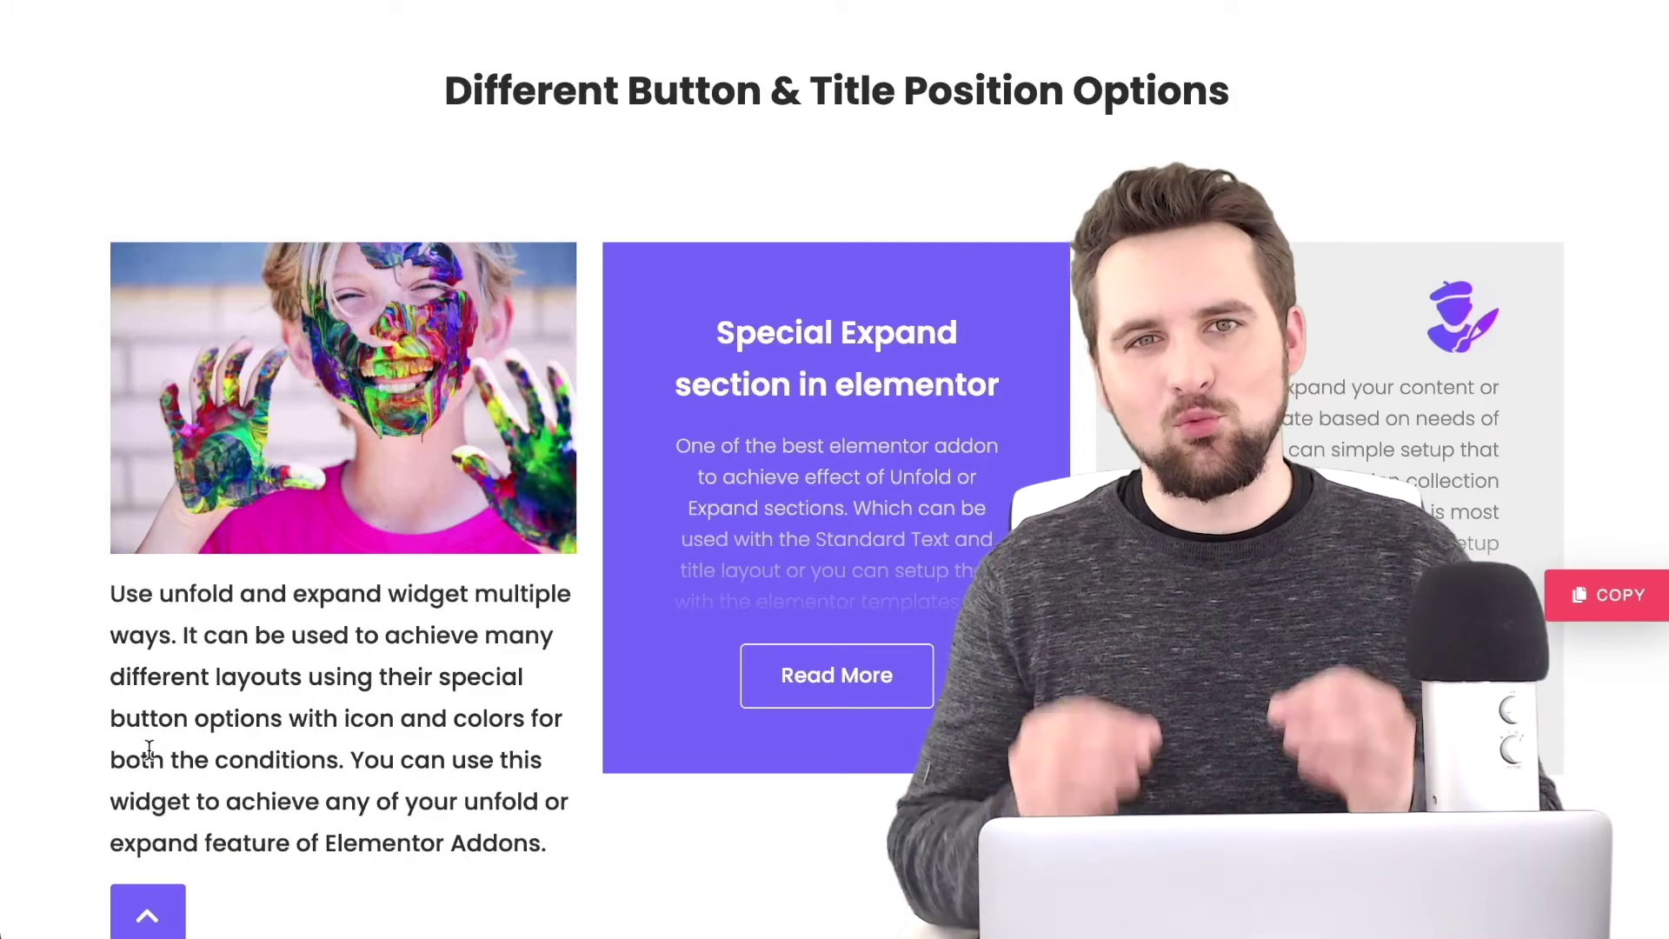
{"action": "left_click", "coordinate": [778, 696]}
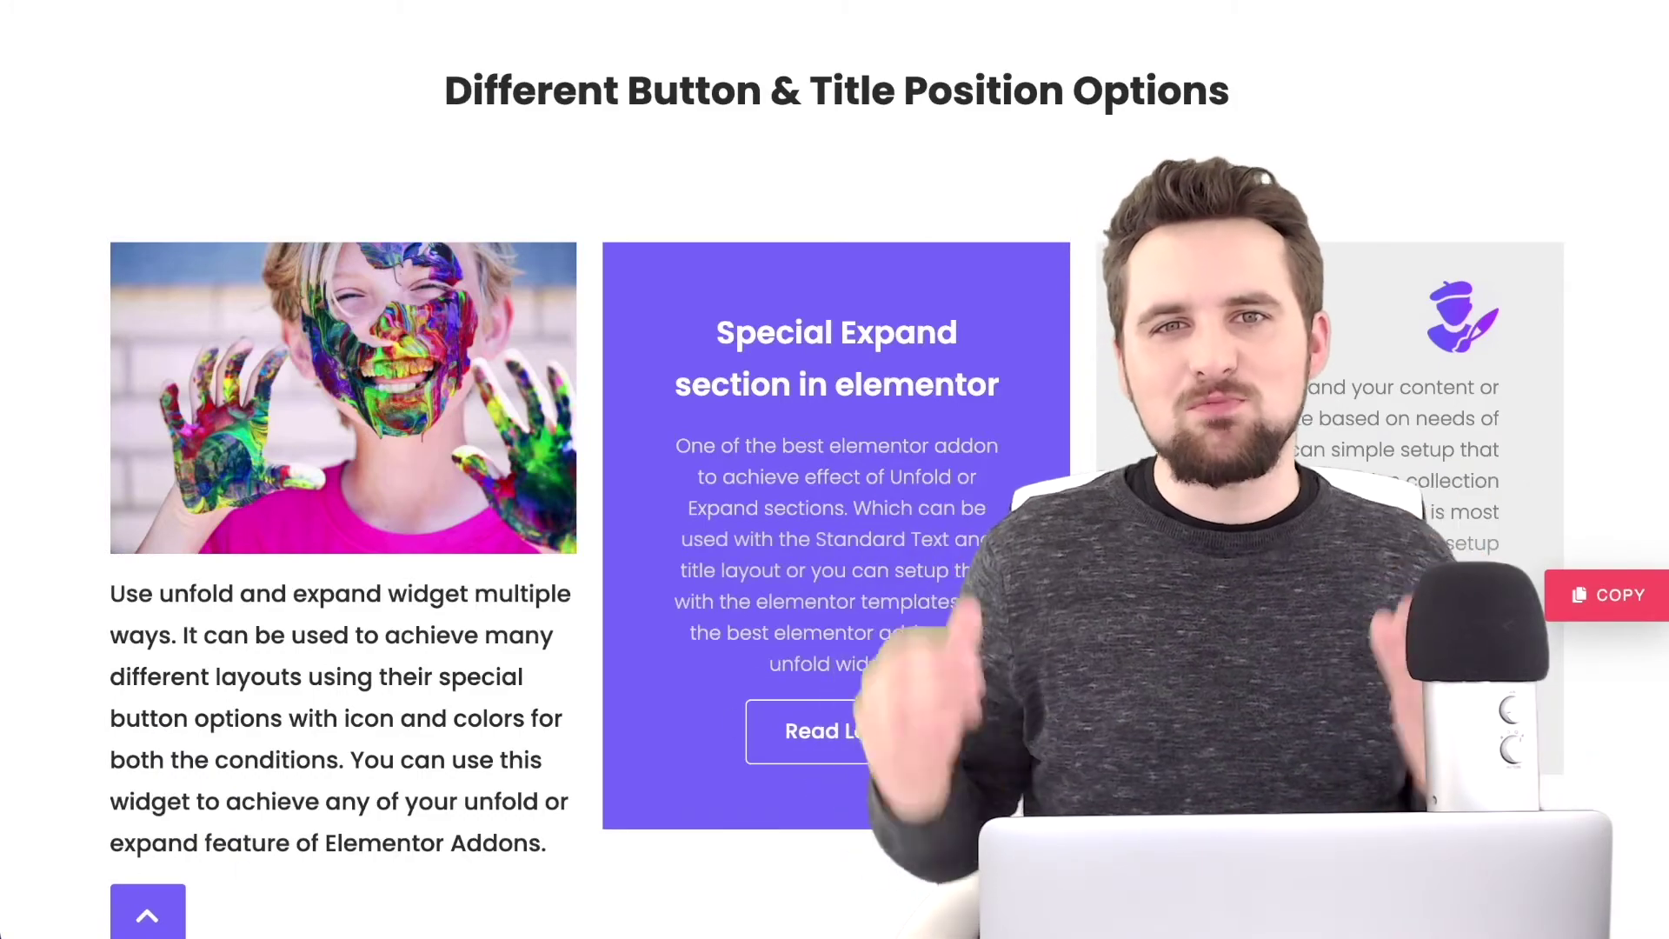
{"action": "scroll", "coordinate": [280, 756], "scroll_direction": "down", "scroll_amount": 8}
{"action": "scroll", "coordinate": [280, 757], "scroll_direction": "down", "scroll_amount": 4}
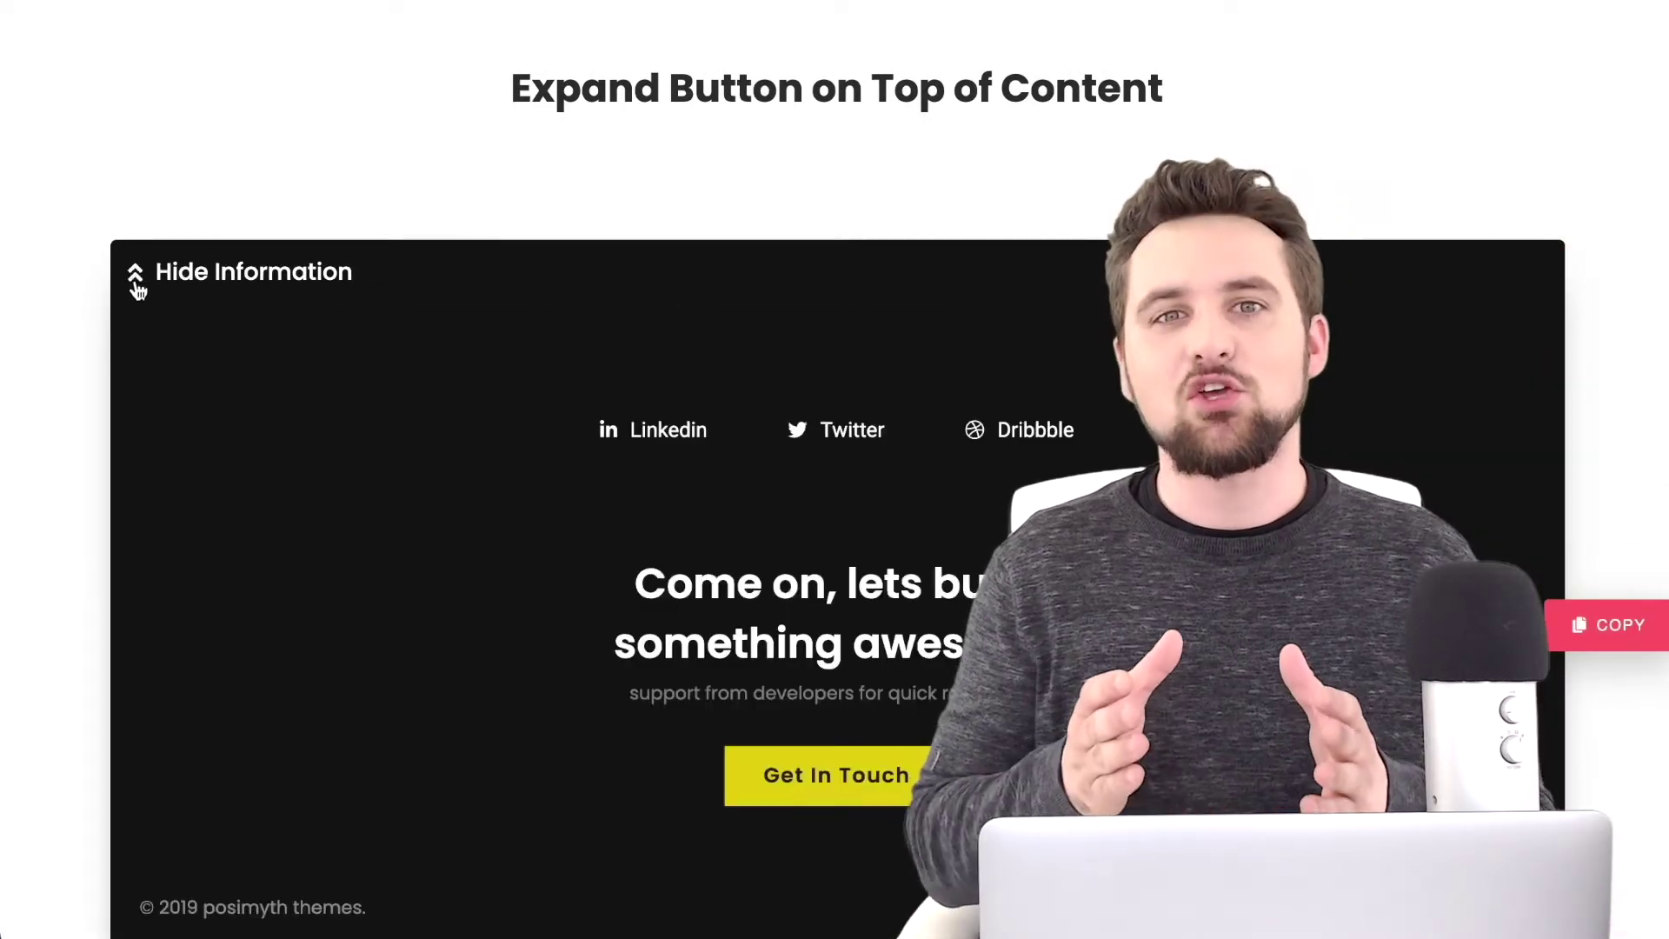
{"action": "left_click", "coordinate": [137, 290]}
Reveal more widget cards such as Countdown, Progress Bar and Login/Signup on the demo page.
{"action": "scroll", "coordinate": [140, 316], "scroll_direction": "down", "scroll_amount": 4}
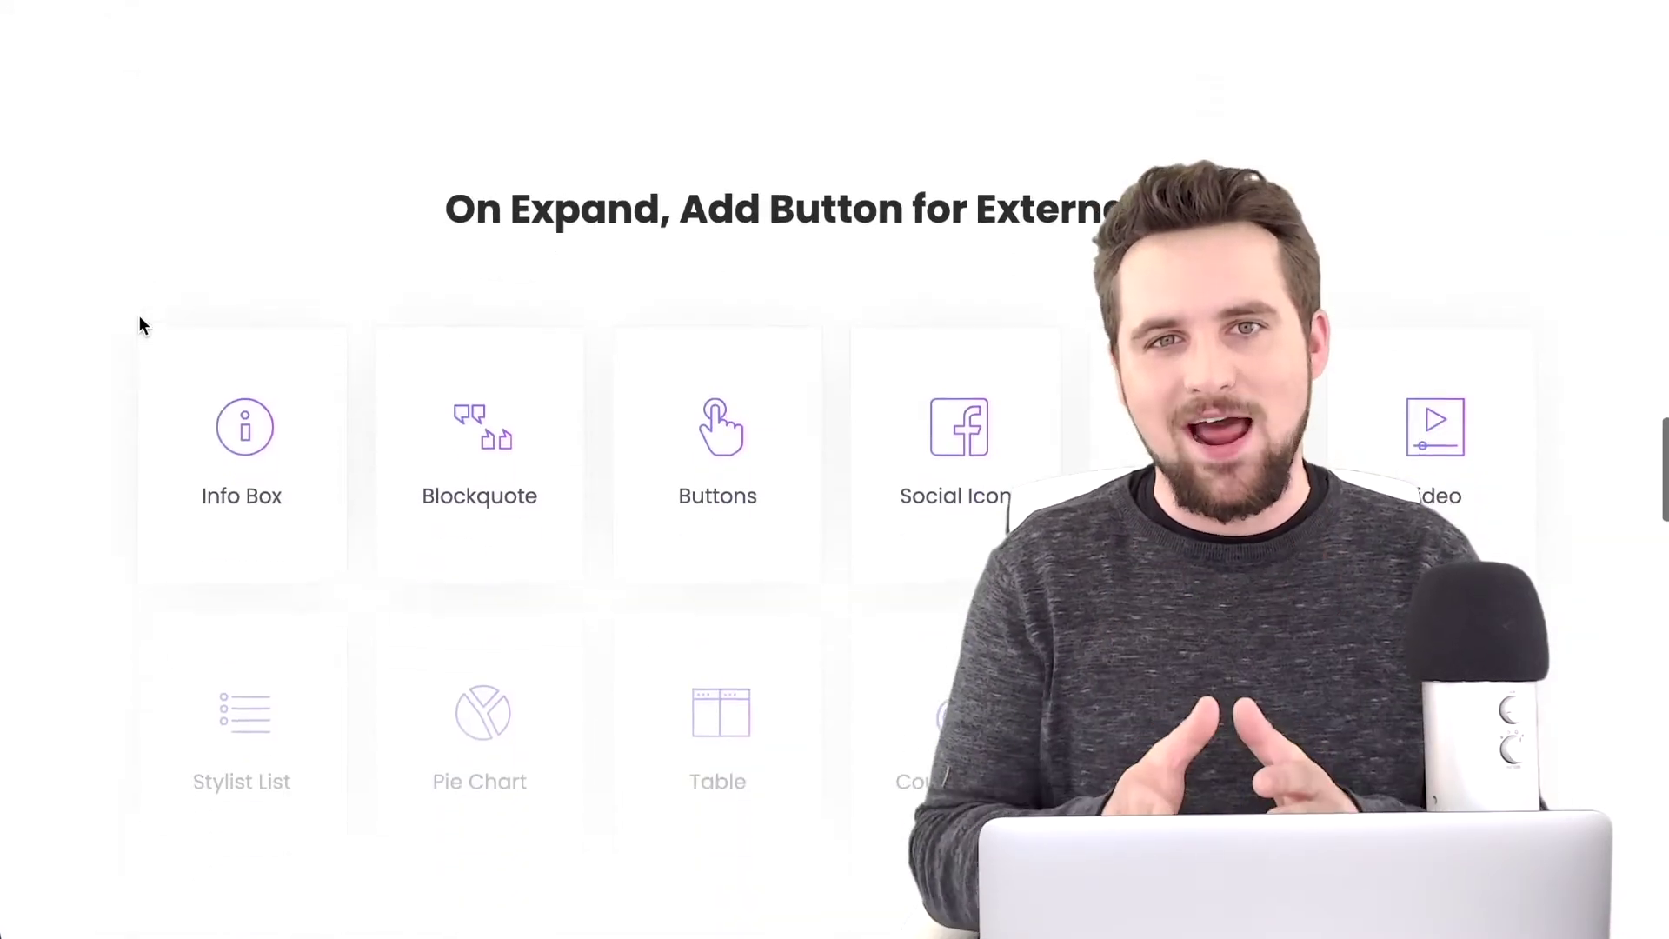
{"action": "scroll", "coordinate": [139, 316], "scroll_direction": "down", "scroll_amount": 2}
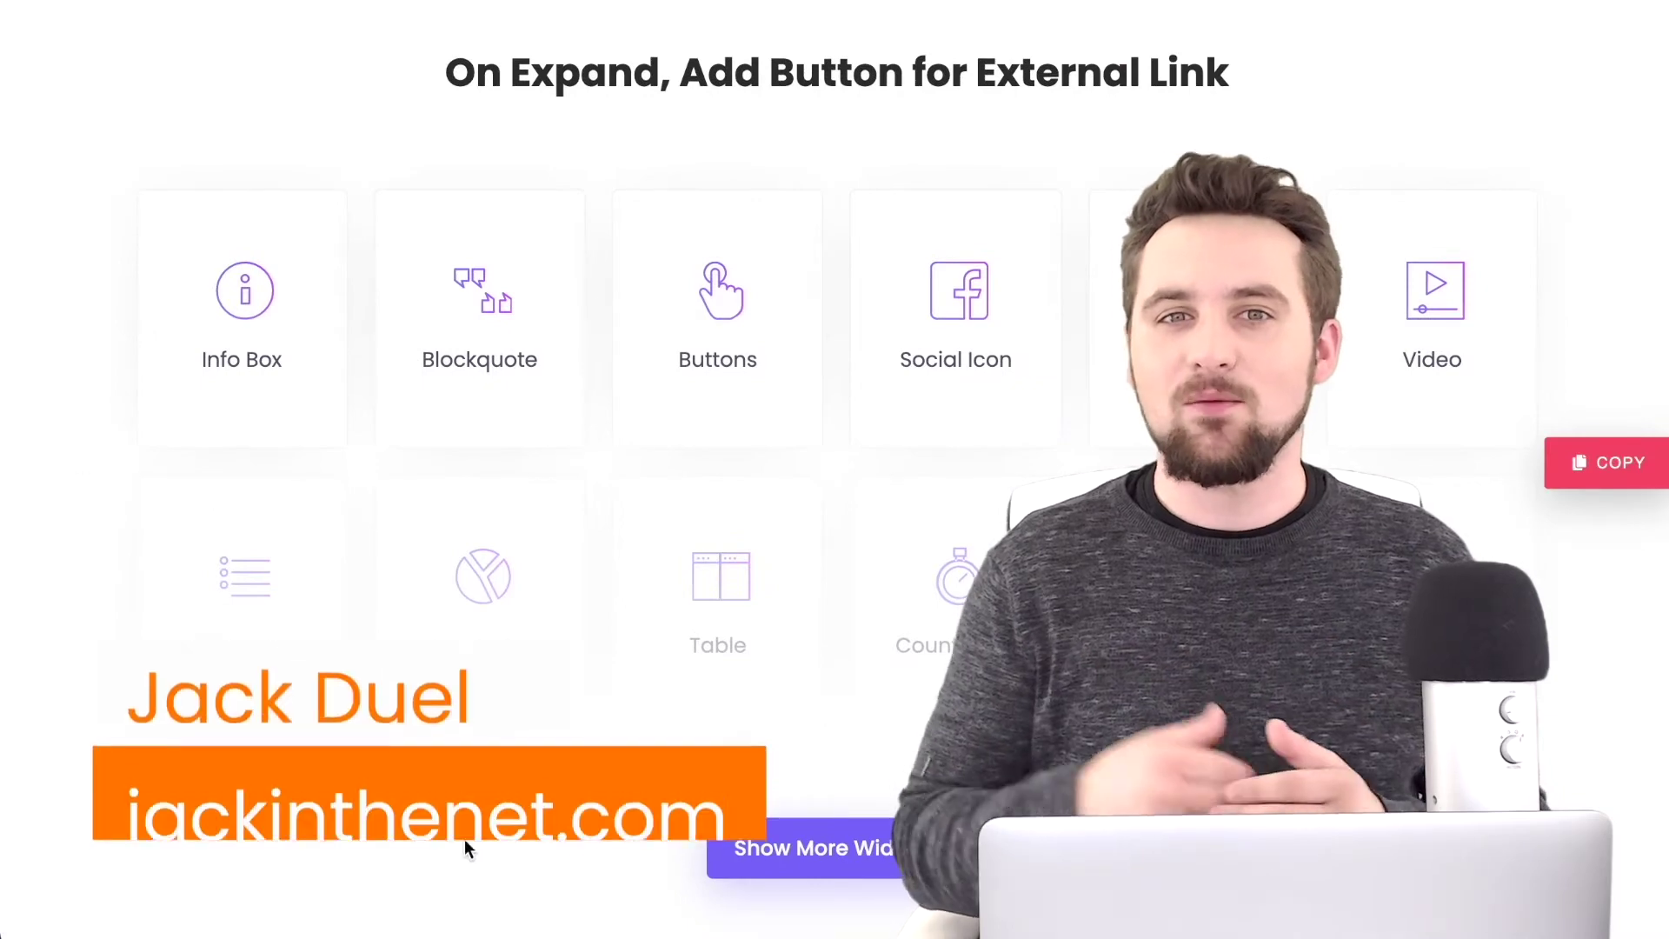
{"action": "left_click", "coordinate": [765, 852]}
{"action": "scroll", "coordinate": [766, 894], "scroll_direction": "down", "scroll_amount": 4}
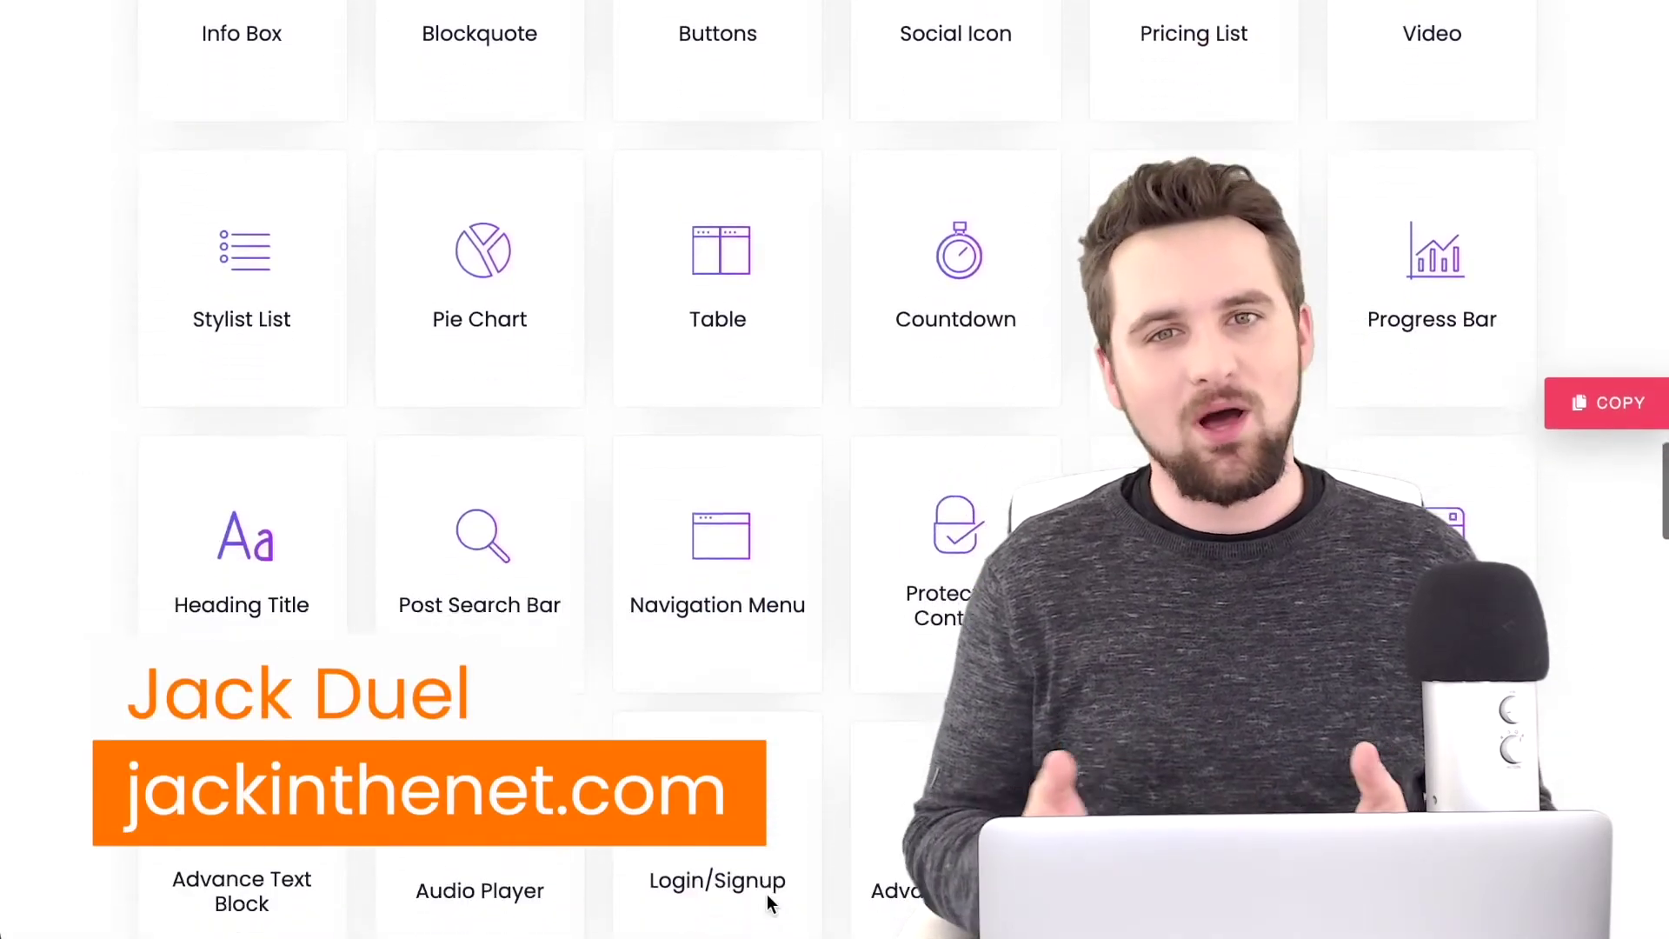
{"action": "scroll", "coordinate": [767, 893], "scroll_direction": "down", "scroll_amount": 2}
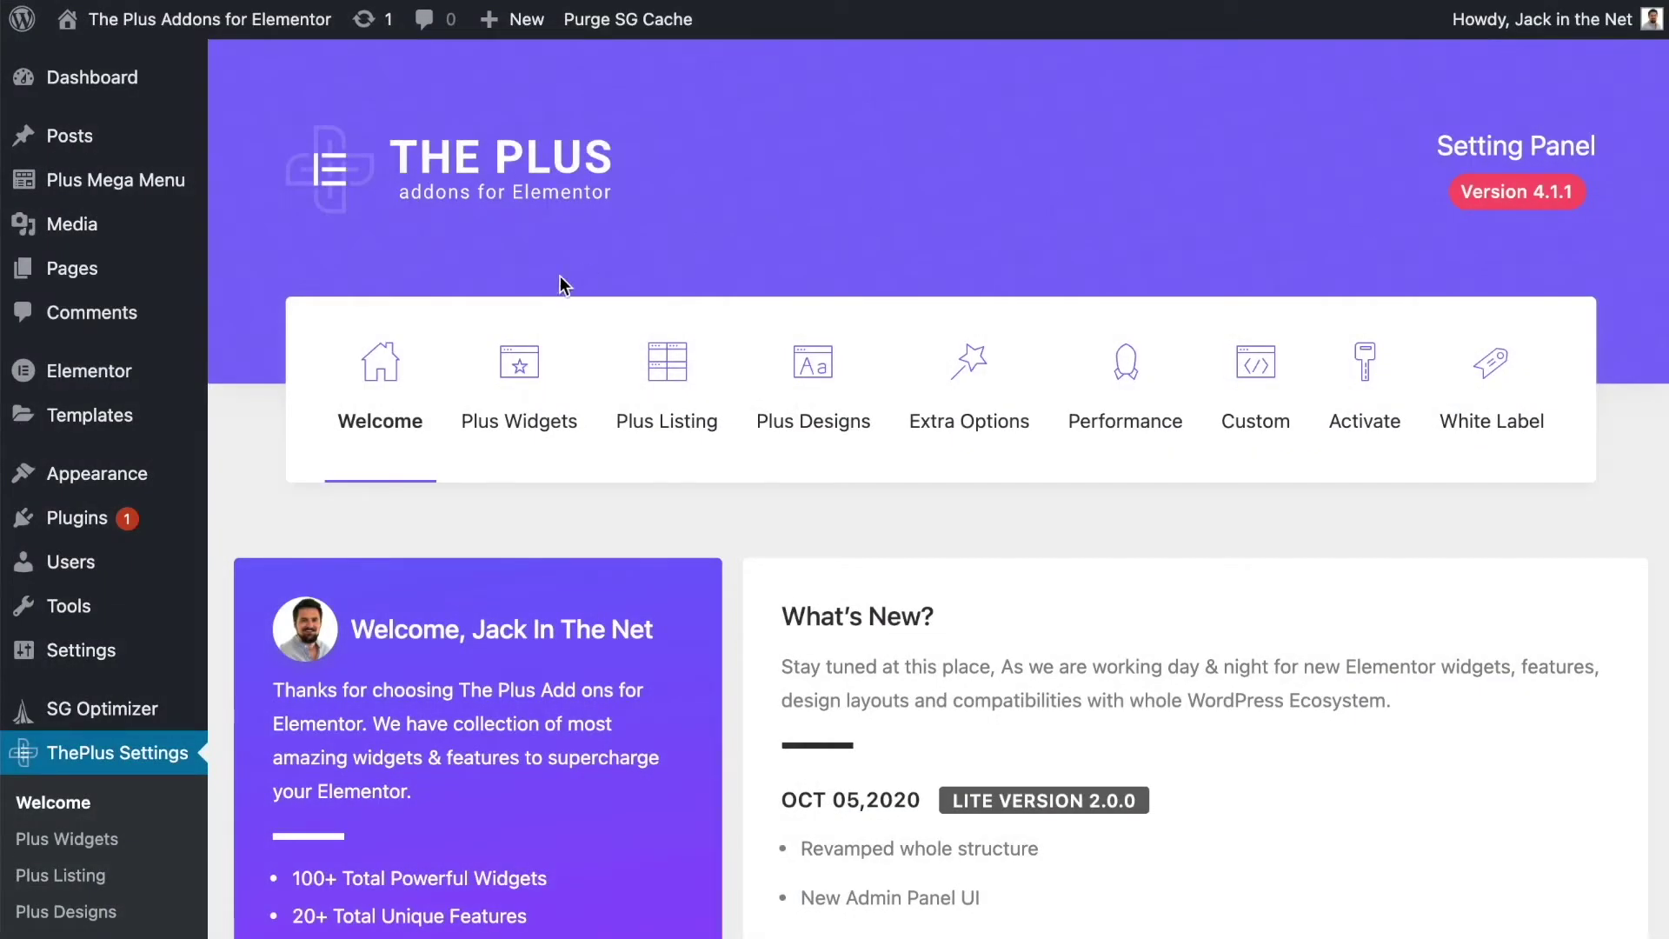
Find the Unfold widget in the Plus Widgets list and save it enabled.
{"action": "scroll", "coordinate": [742, 393], "scroll_direction": "down", "scroll_amount": 3}
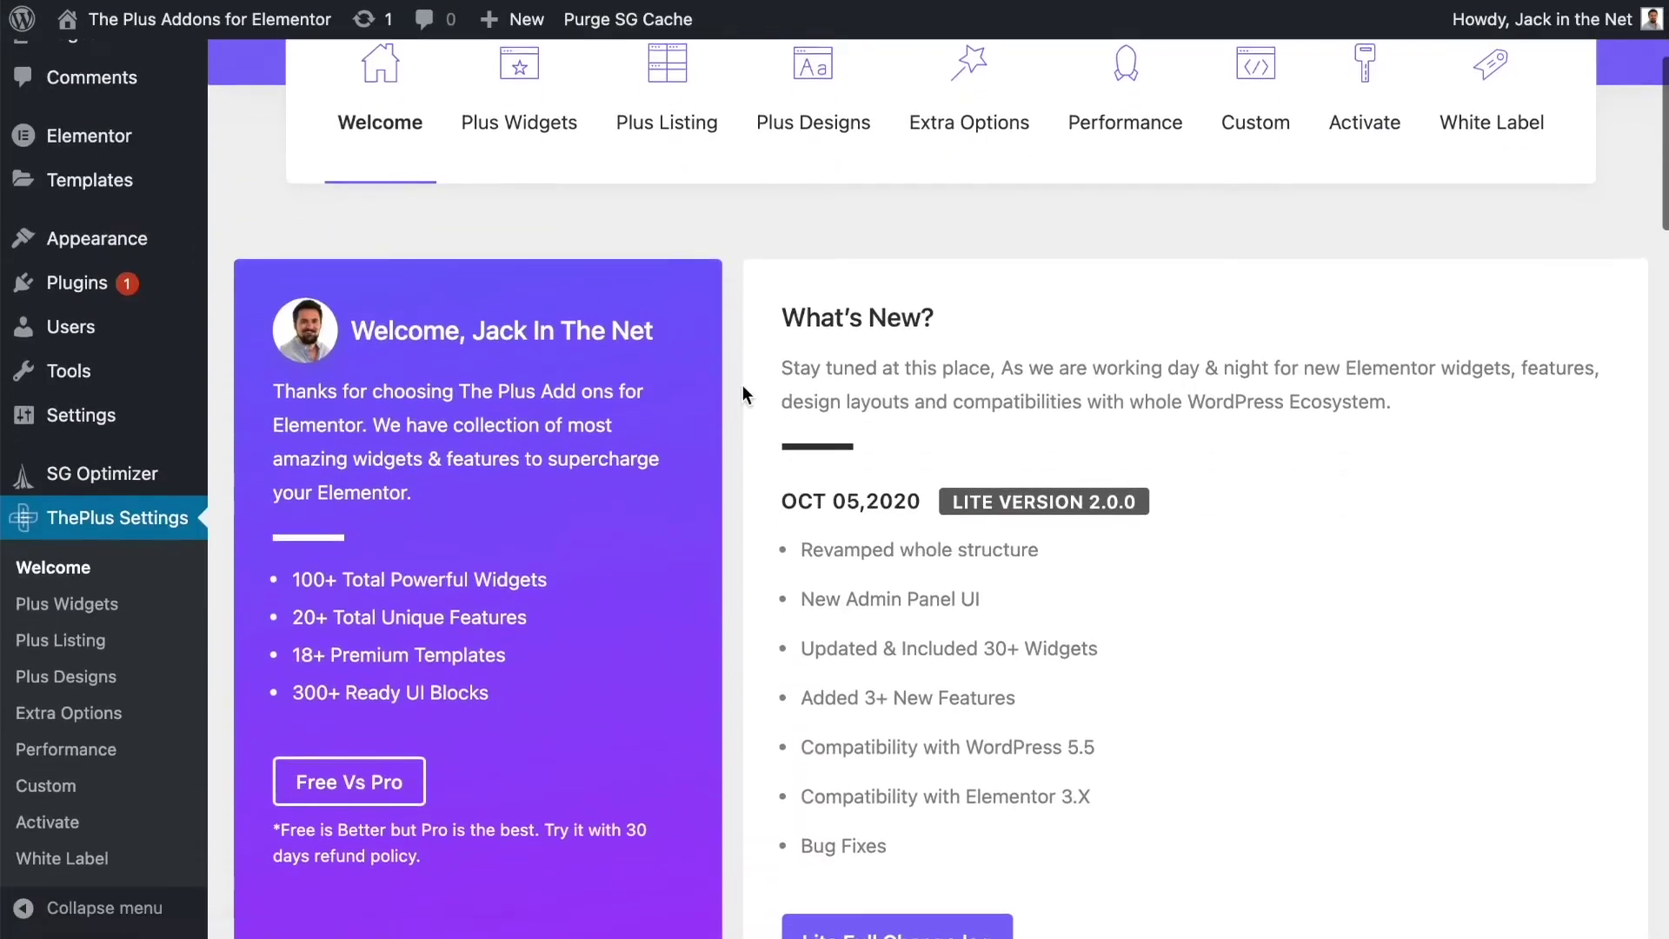
{"action": "scroll", "coordinate": [743, 393], "scroll_direction": "up", "scroll_amount": 3}
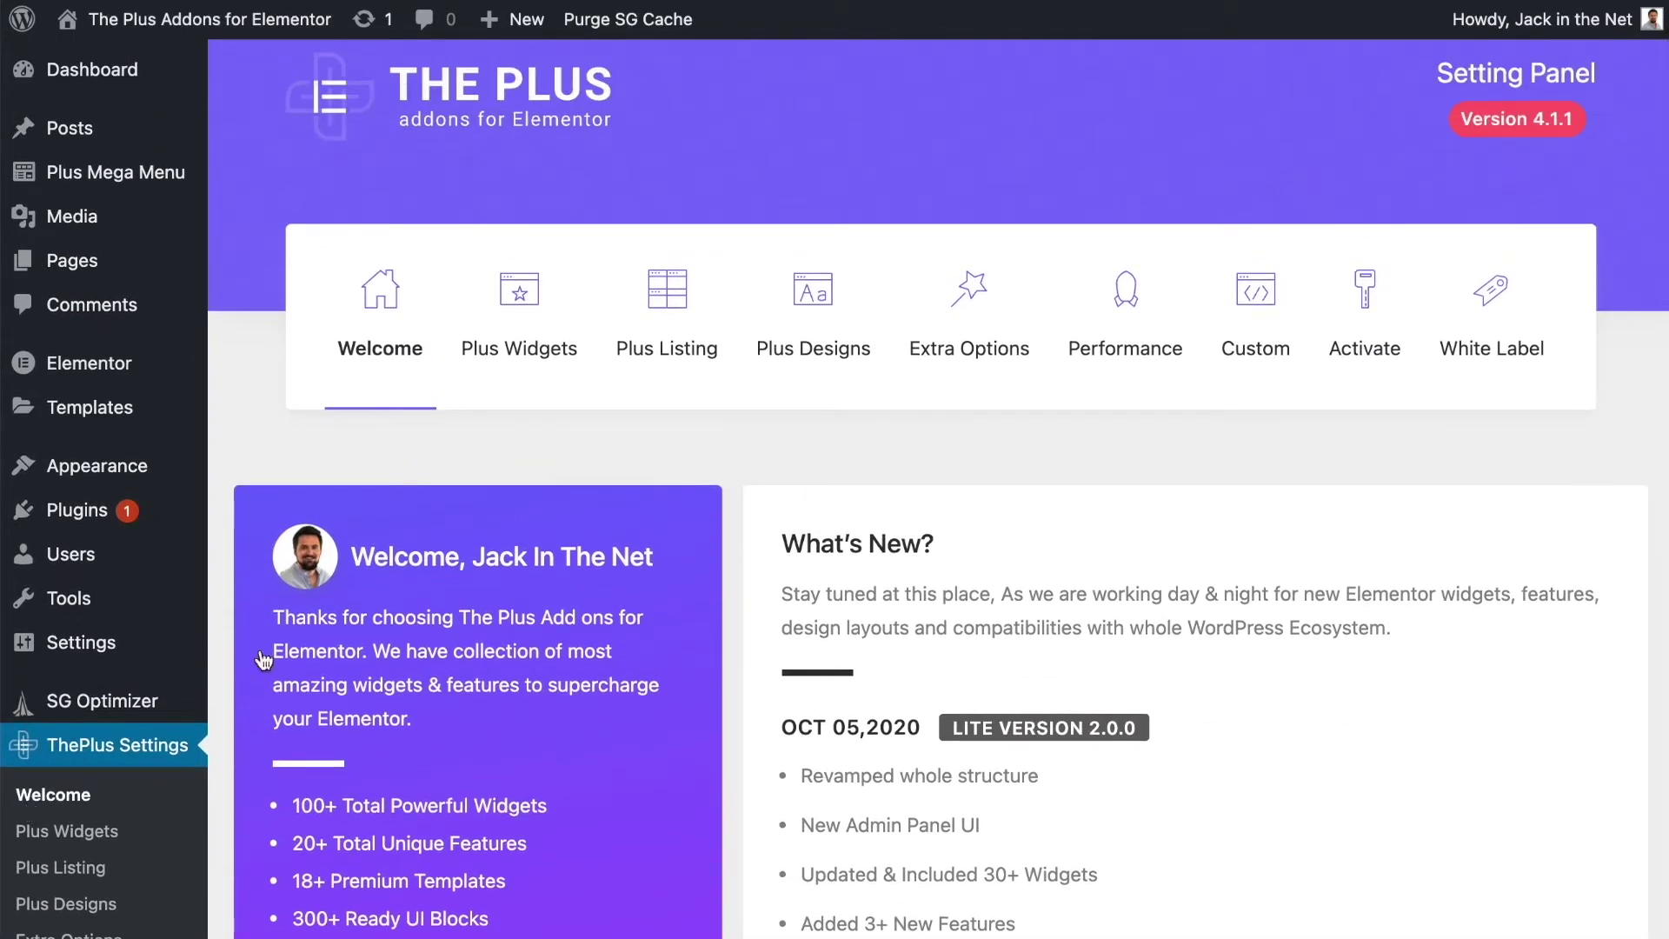
{"action": "left_click", "coordinate": [513, 350]}
{"action": "scroll", "coordinate": [676, 458], "scroll_direction": "down", "scroll_amount": 1}
{"action": "scroll", "coordinate": [676, 458], "scroll_direction": "down", "scroll_amount": 1}
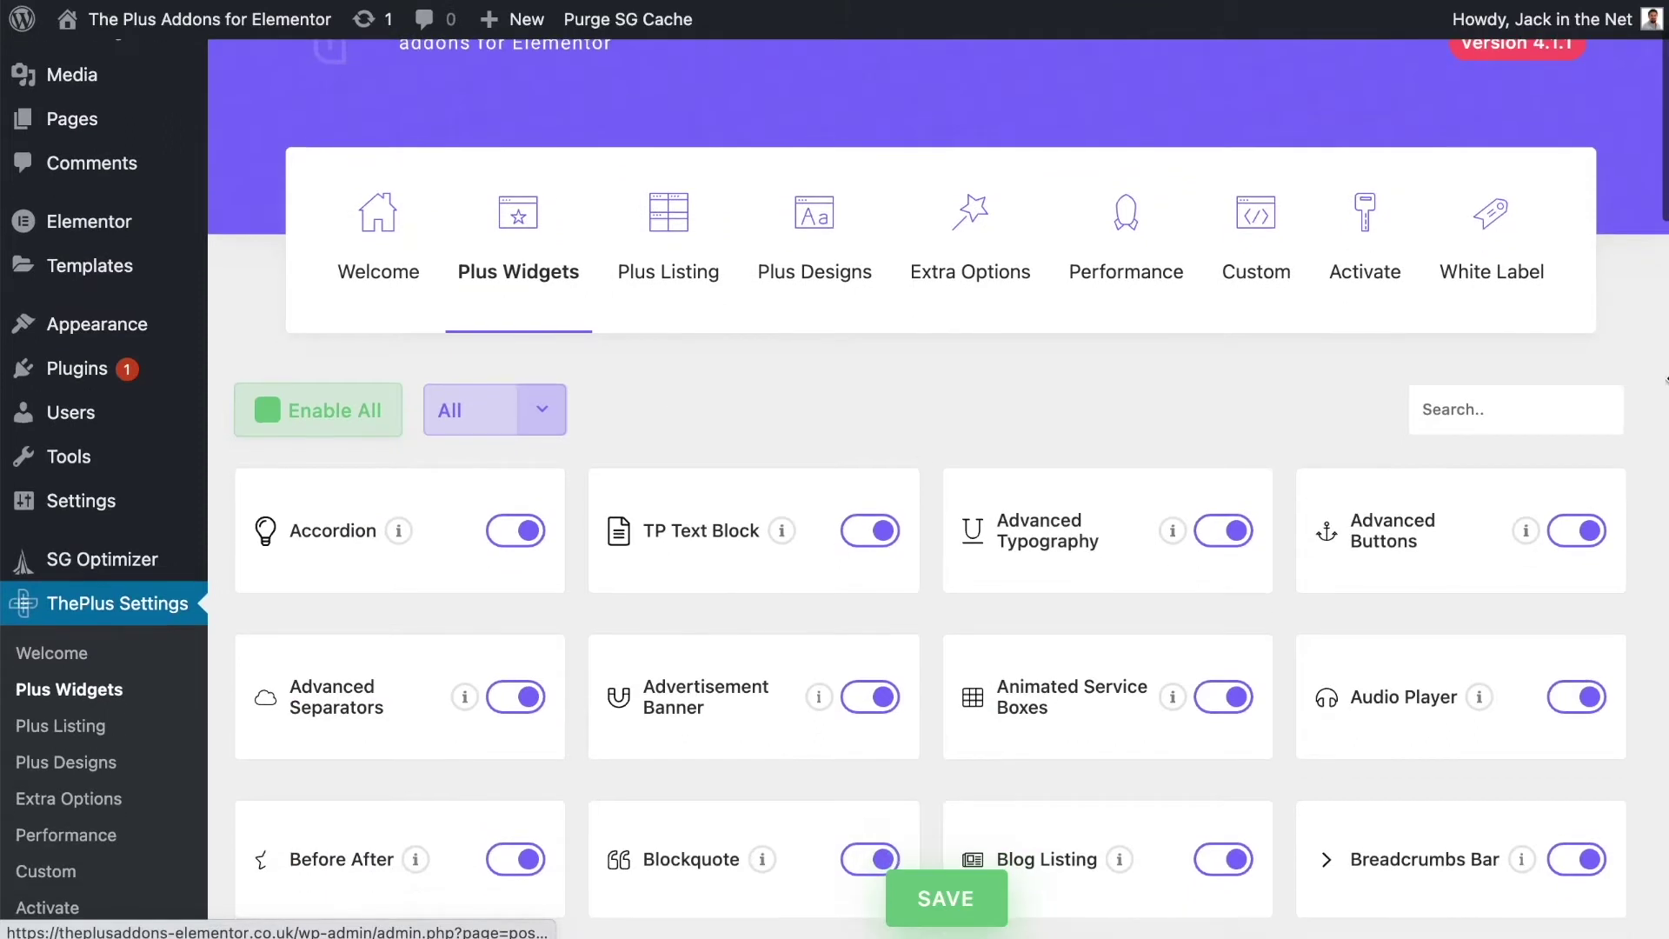
{"action": "left_click", "coordinate": [1489, 415]}
{"action": "type", "text": "unfold"}
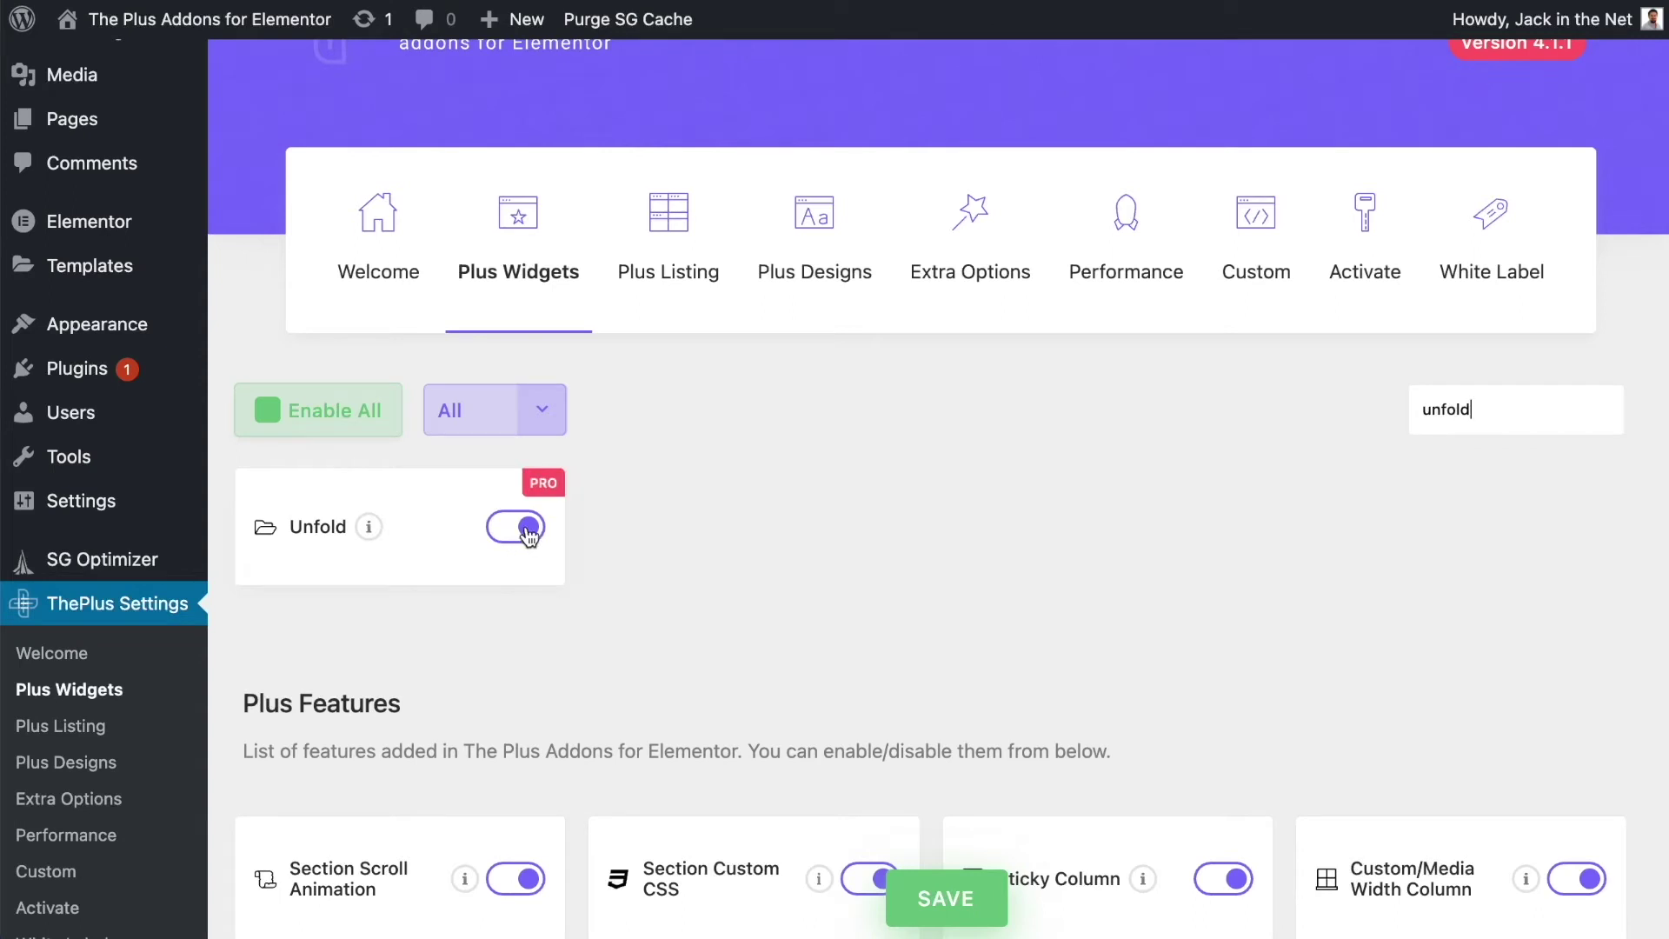
{"action": "left_click", "coordinate": [525, 528]}
Purge all ThePlus cache from Performance settings and purge the SG cache.
{"action": "left_click", "coordinate": [1119, 252]}
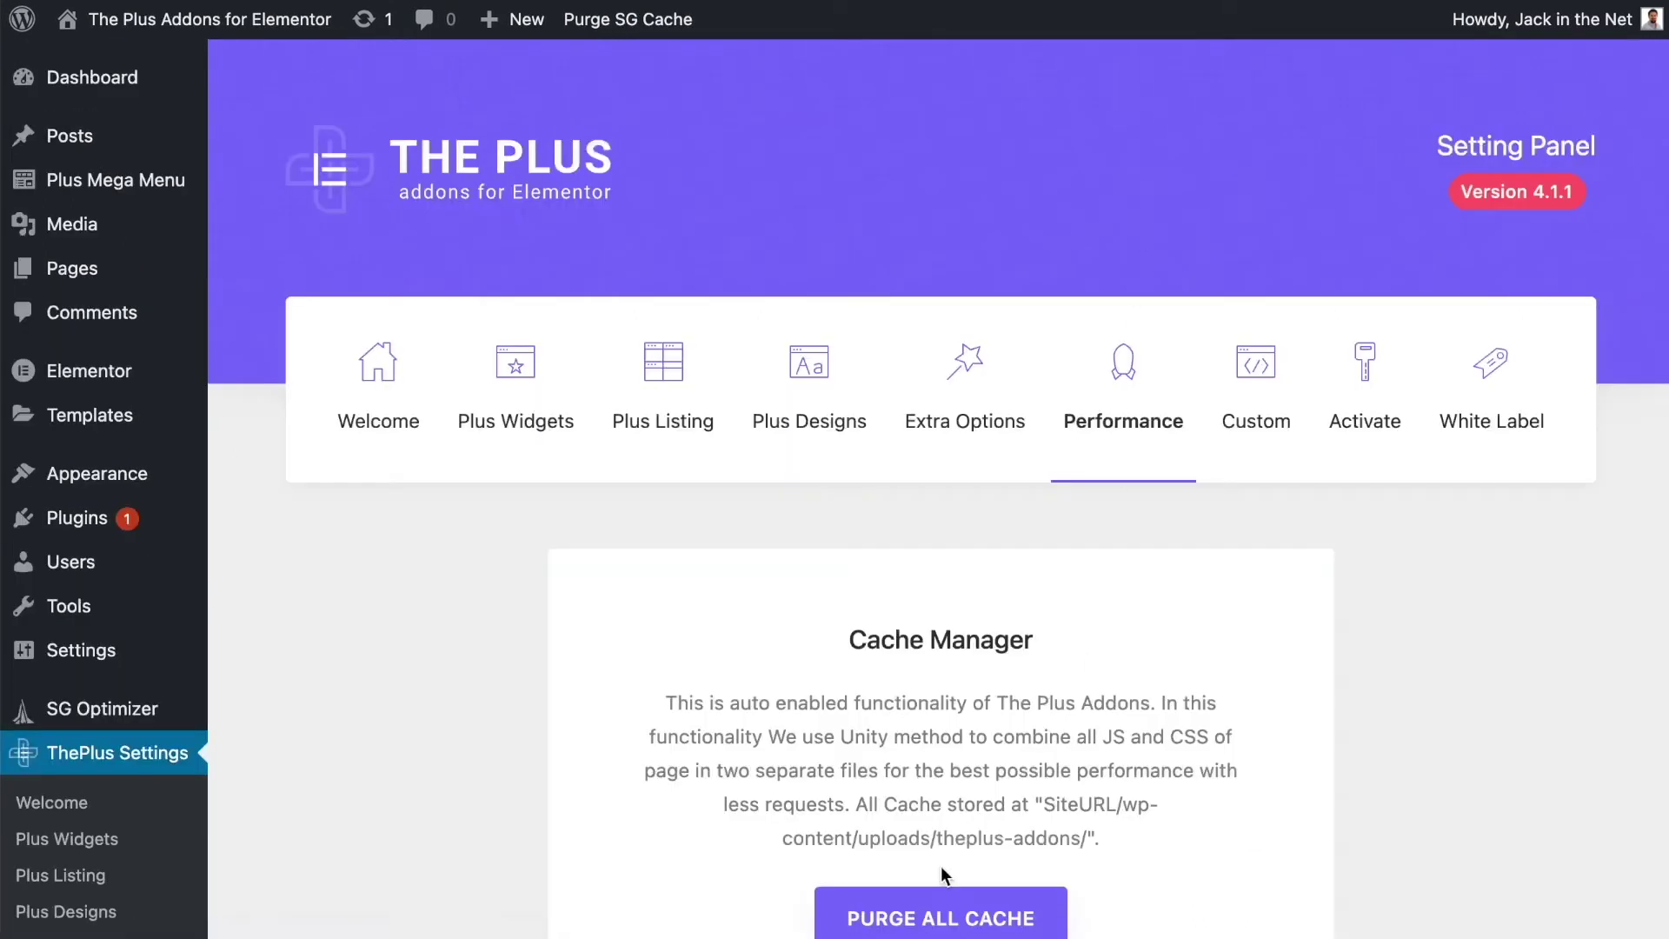
{"action": "left_click", "coordinate": [935, 919]}
{"action": "key", "text": "Return"}
{"action": "left_click", "coordinate": [639, 19]}
{"action": "key", "text": "super+e"}
Open the Home Page in Elementor and drop an Unfold widget onto the empty canvas.
{"action": "type", "text": "home"}
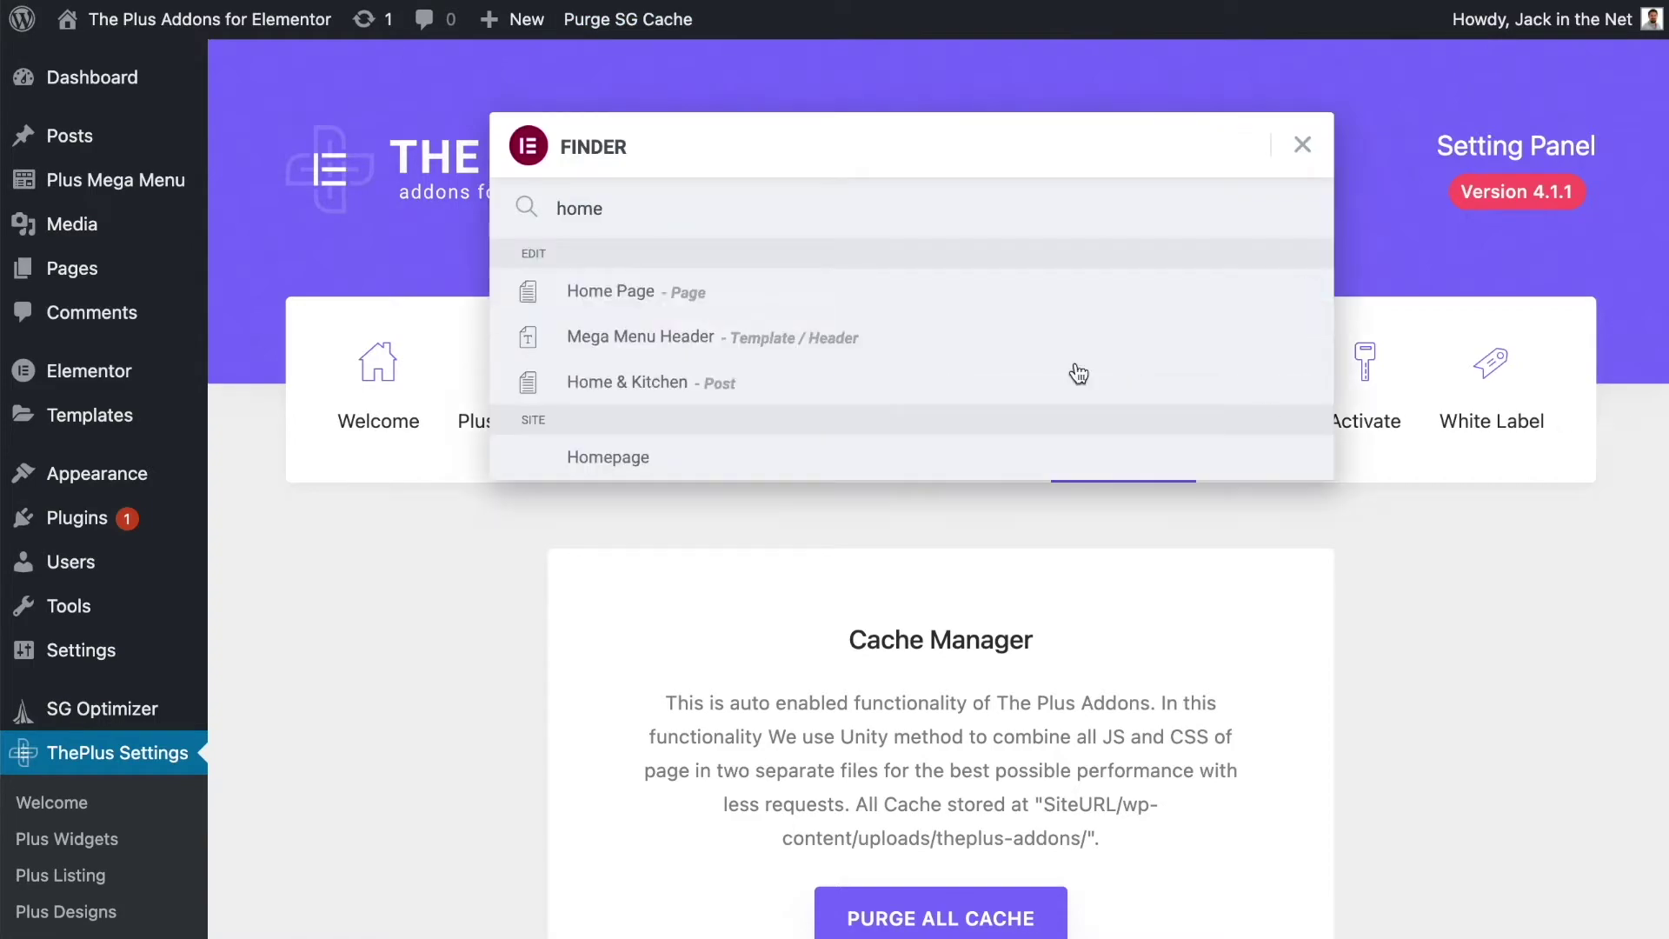
{"action": "left_click", "coordinate": [916, 331]}
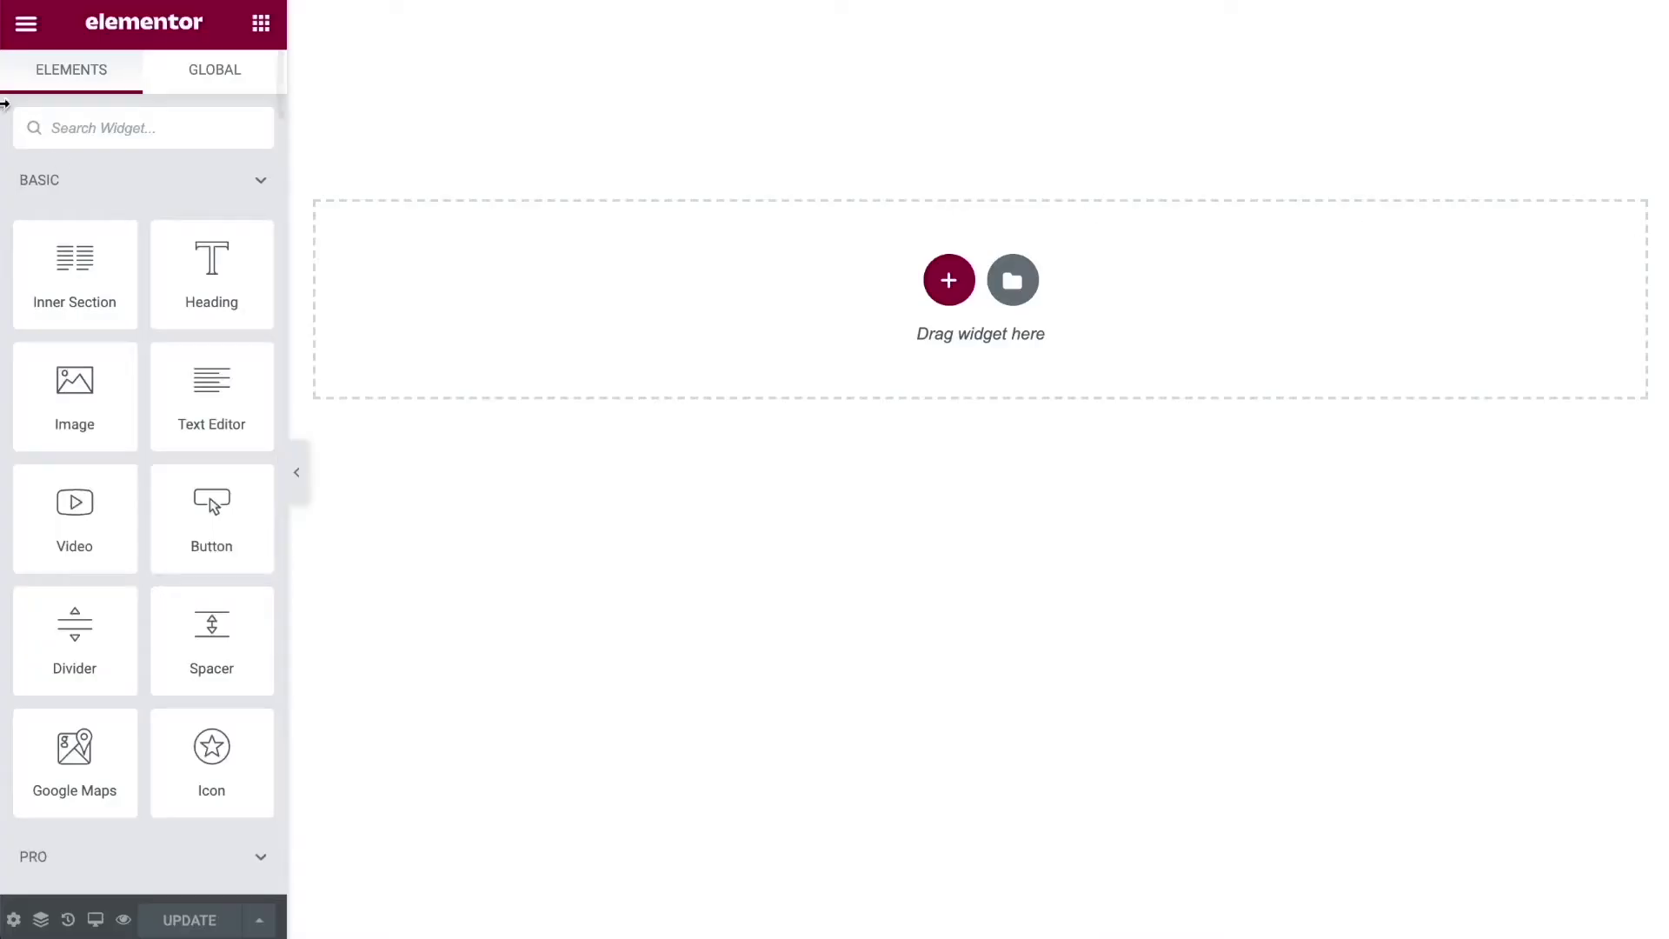
{"action": "left_click", "coordinate": [79, 139]}
{"action": "type", "text": "unfo"}
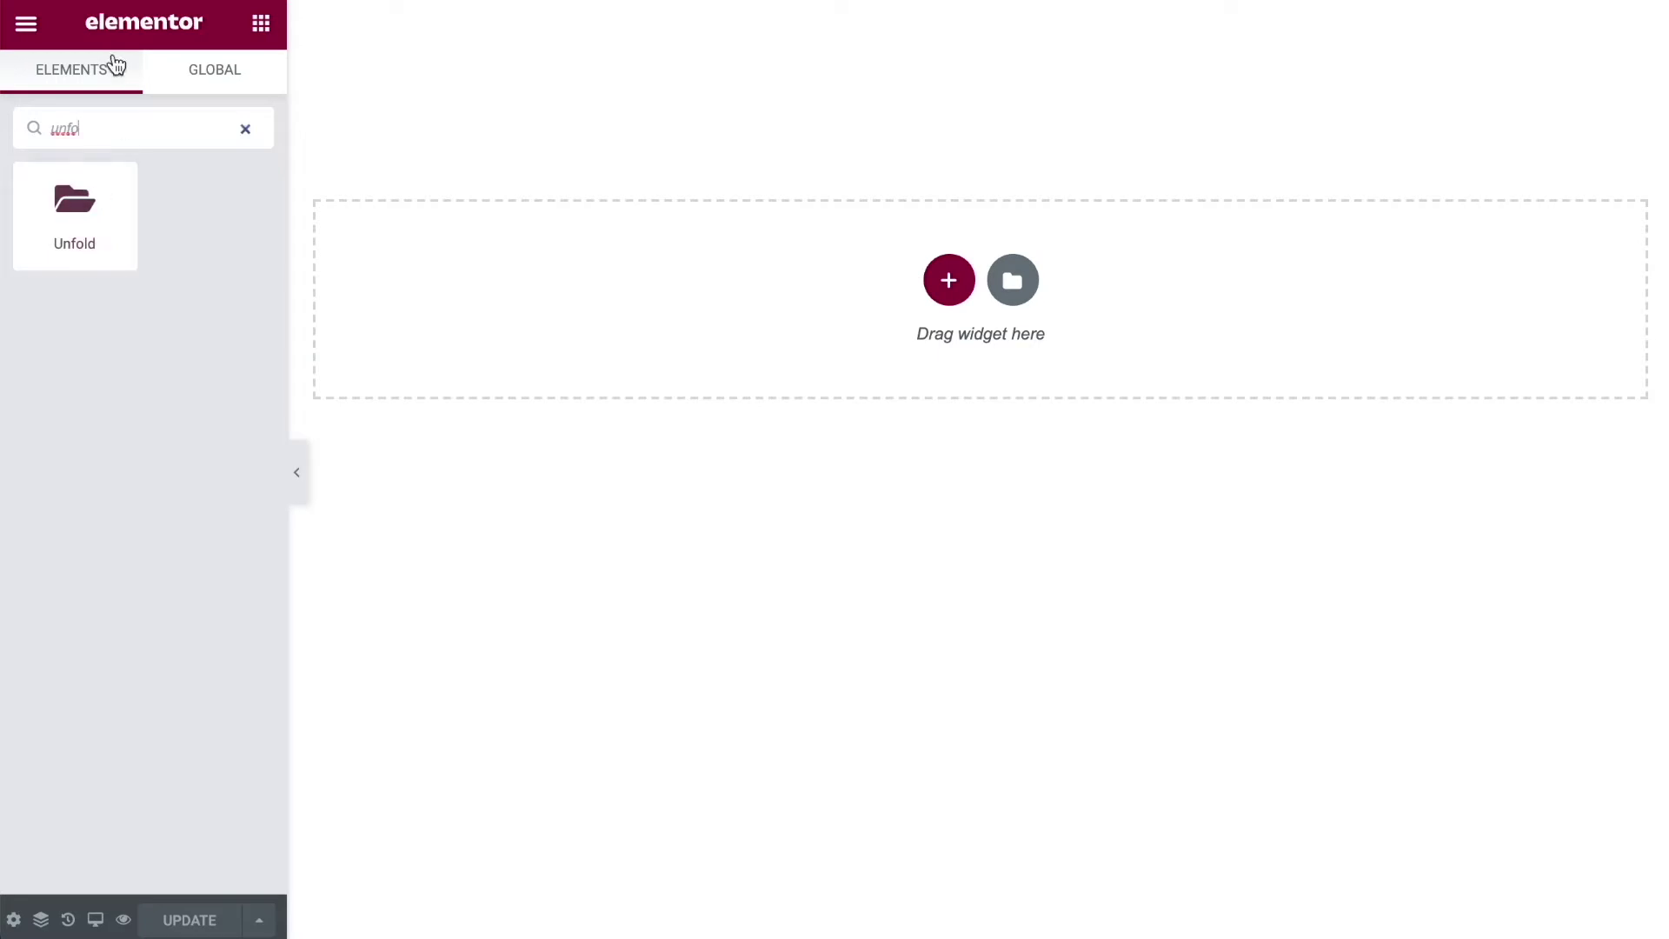
{"action": "left_click_drag", "start_coordinate": [74, 249], "coordinate": [1003, 322]}
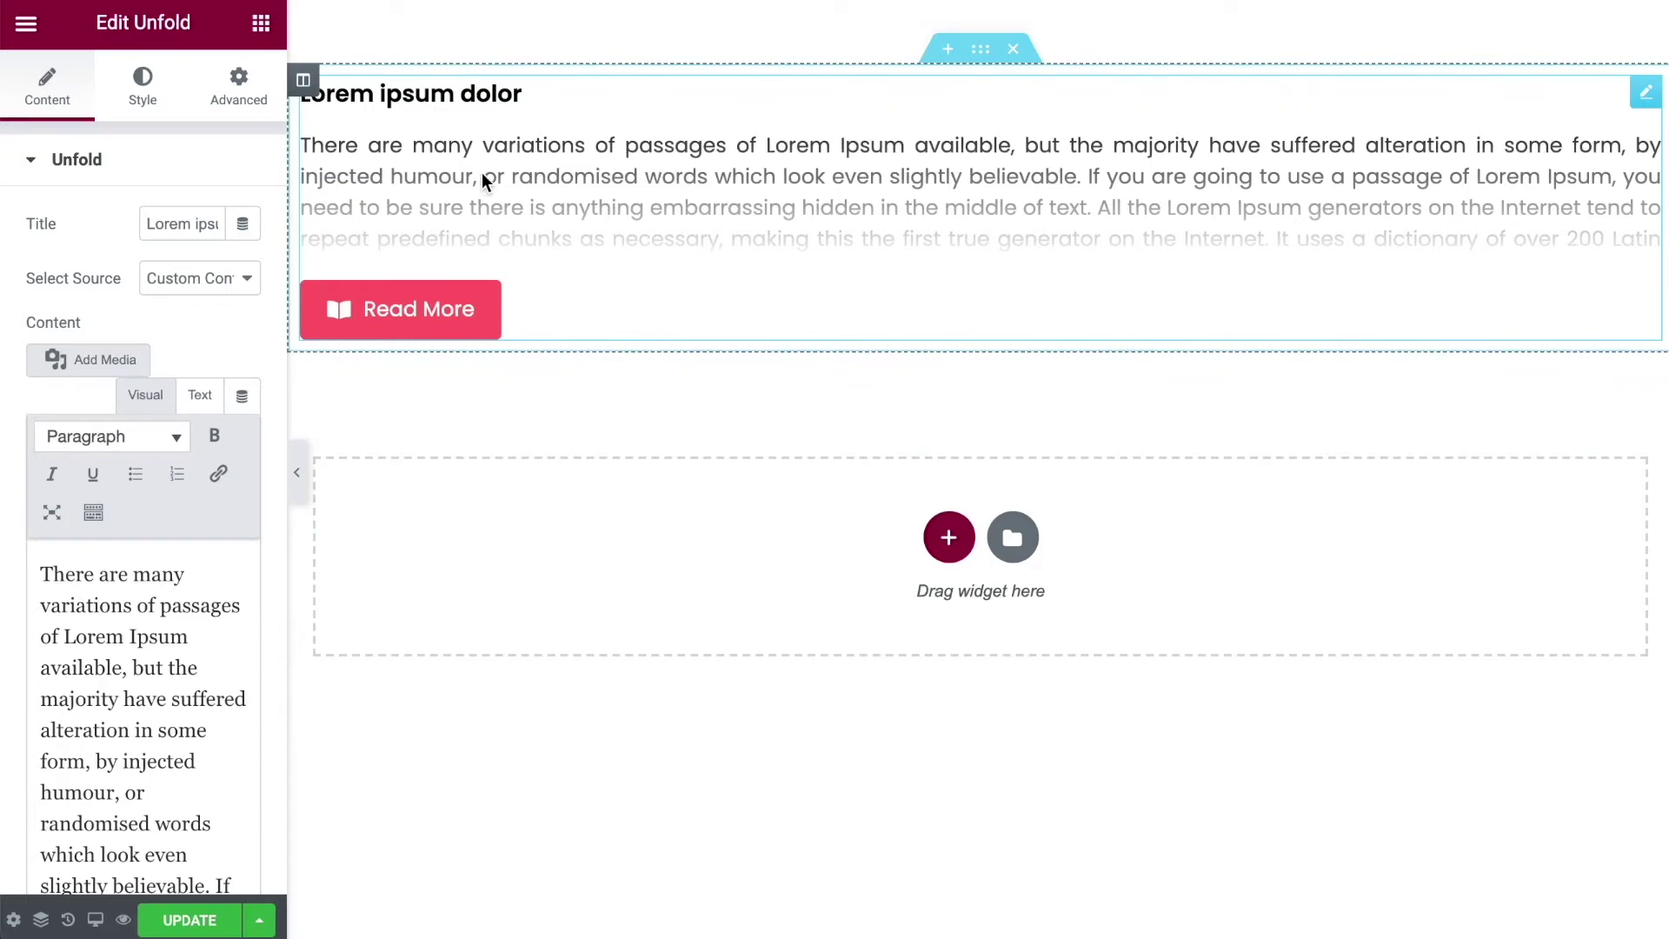
Replace the Unfold widget's Lorem ipsum title with 'This is our title' and preview the full text.
{"action": "left_click", "coordinate": [428, 305]}
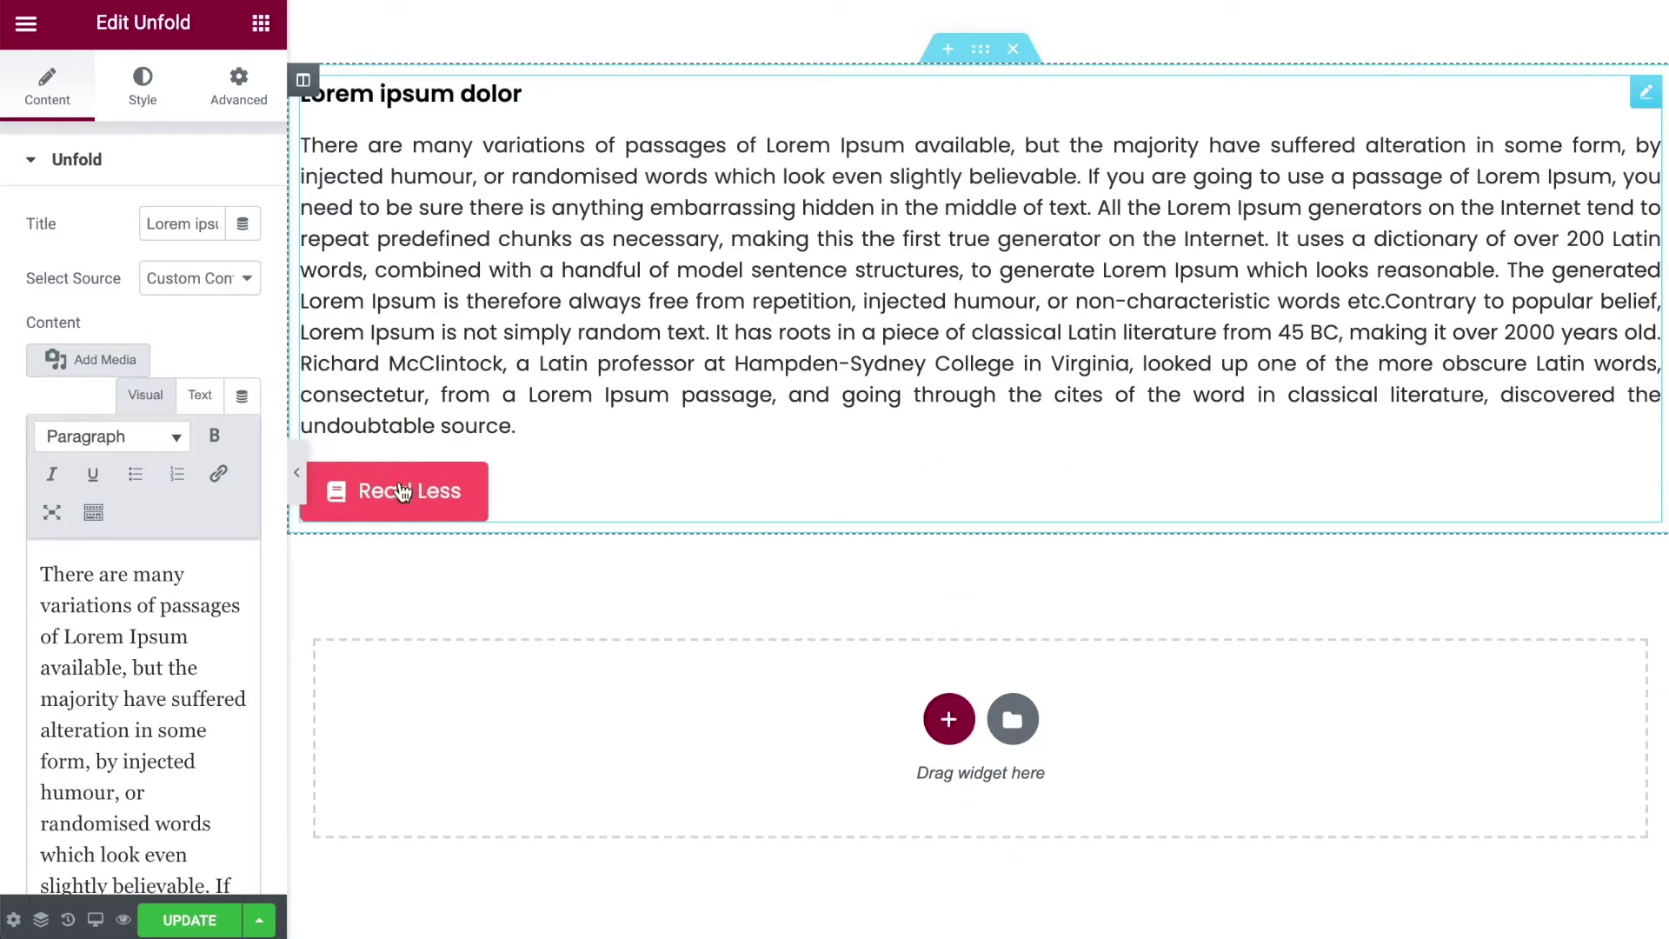
{"action": "left_click", "coordinate": [427, 488]}
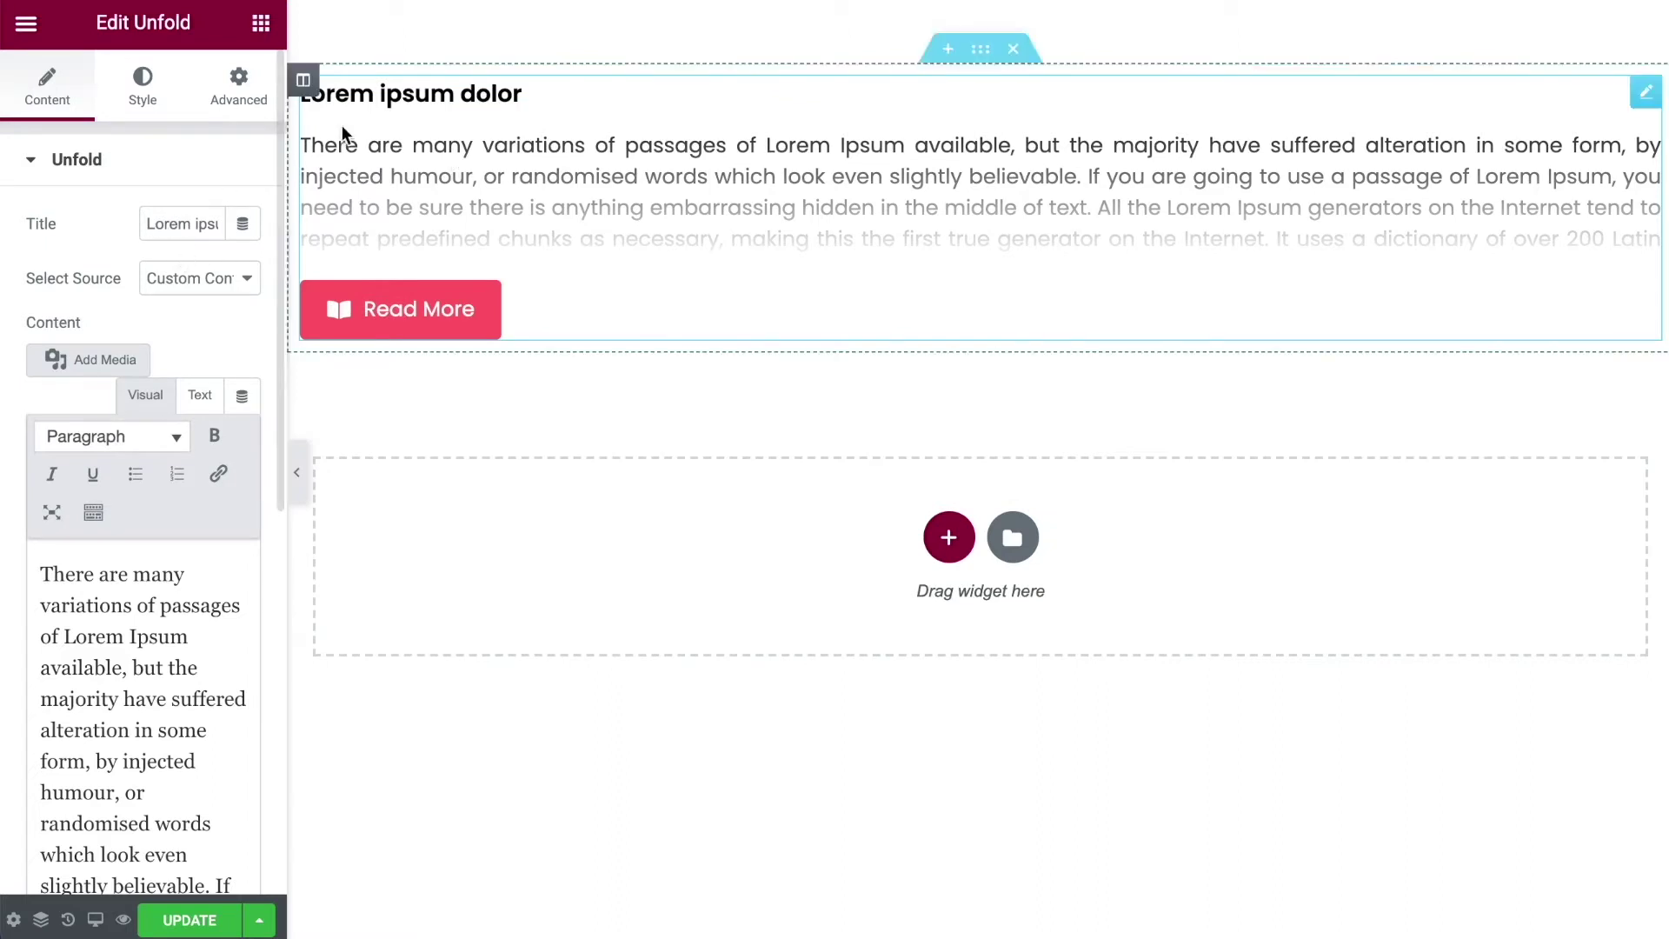
{"action": "left_click_drag", "start_coordinate": [146, 223], "coordinate": [243, 221]}
{"action": "left_click", "coordinate": [148, 224]}
{"action": "type", "text": "T"}
{"action": "key", "text": "shift+End"}
{"action": "type", "text": "his is our"}
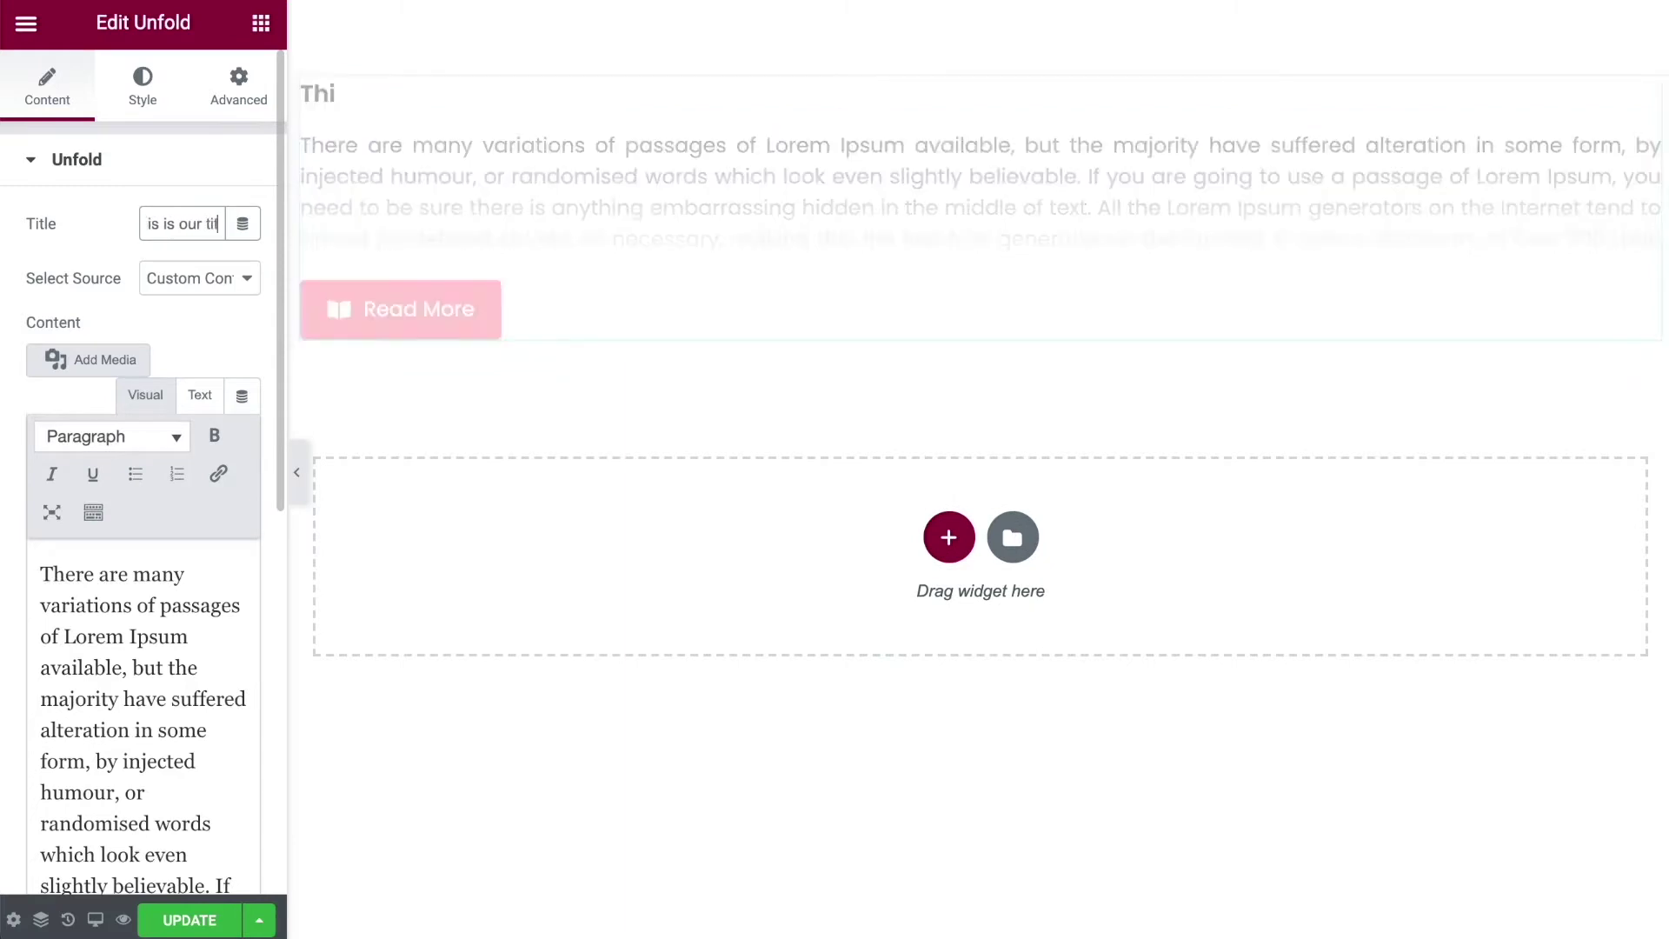
{"action": "type", "text": " title"}
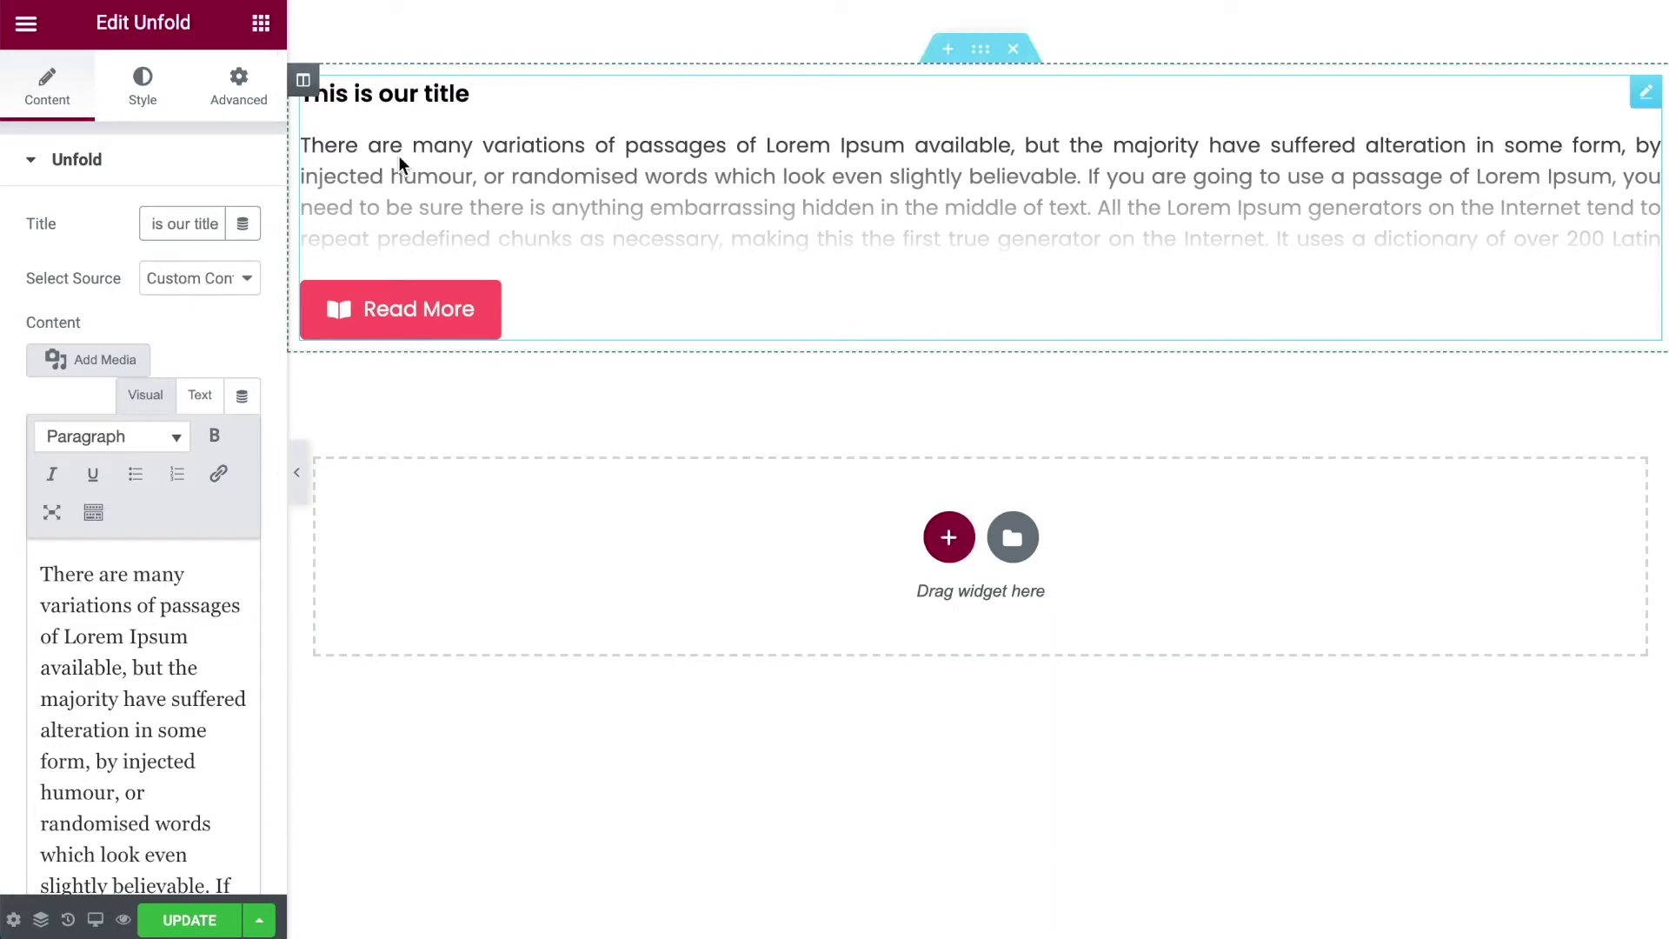
{"action": "scroll", "coordinate": [123, 448], "scroll_direction": "down", "scroll_amount": 2}
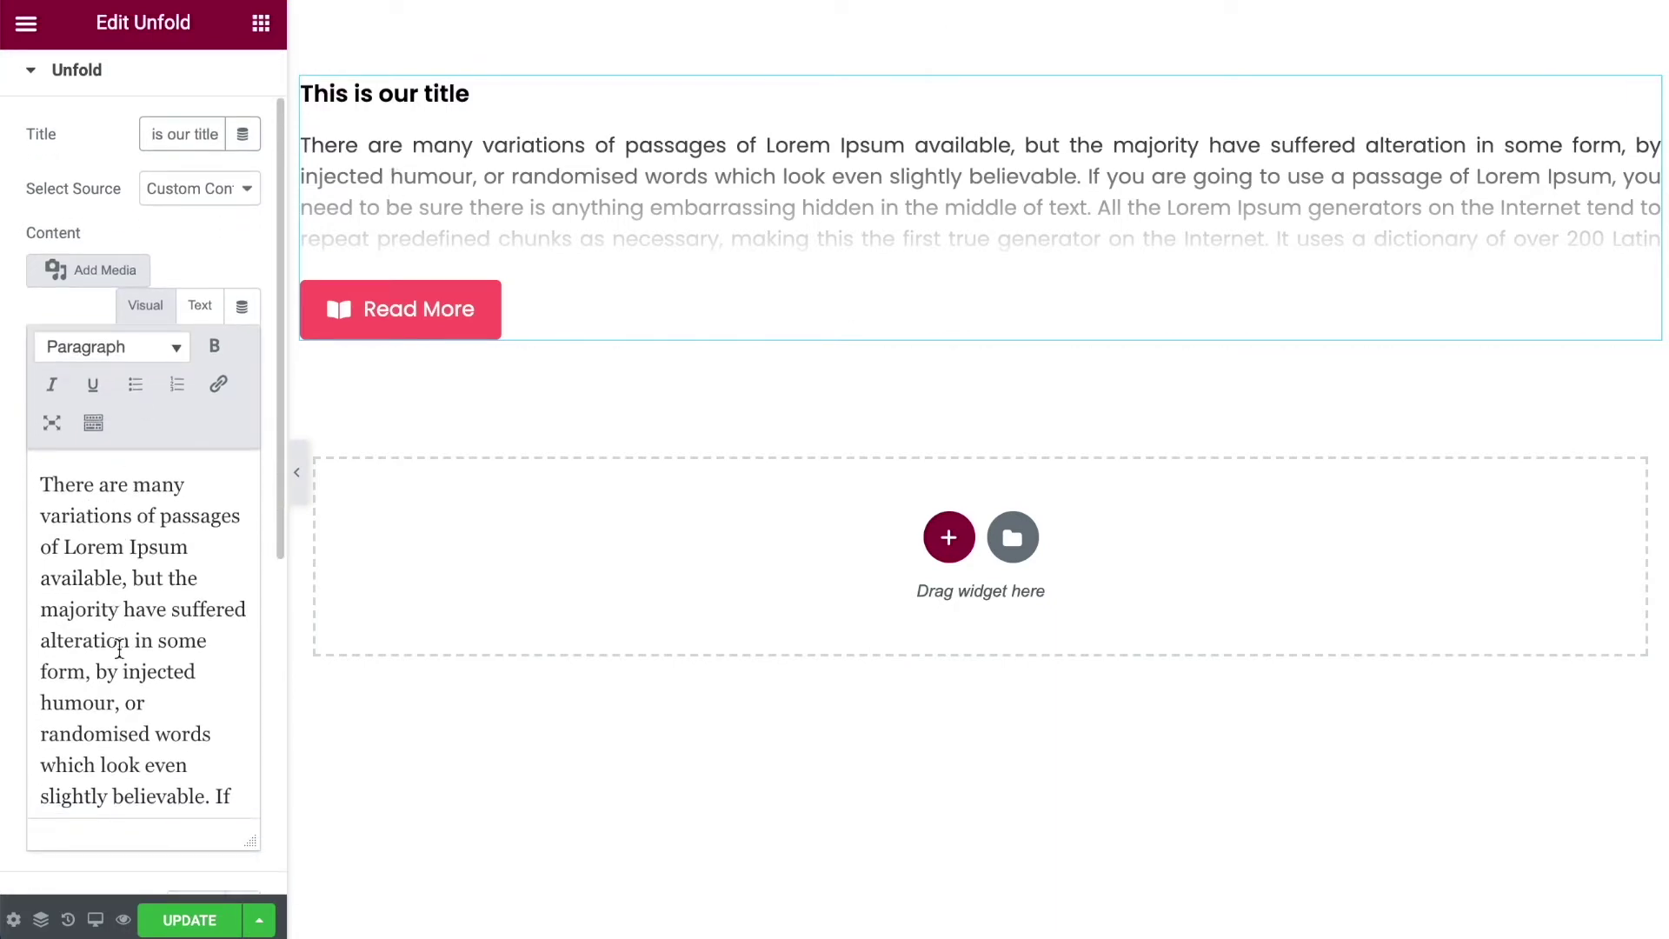
{"action": "left_click", "coordinate": [414, 319]}
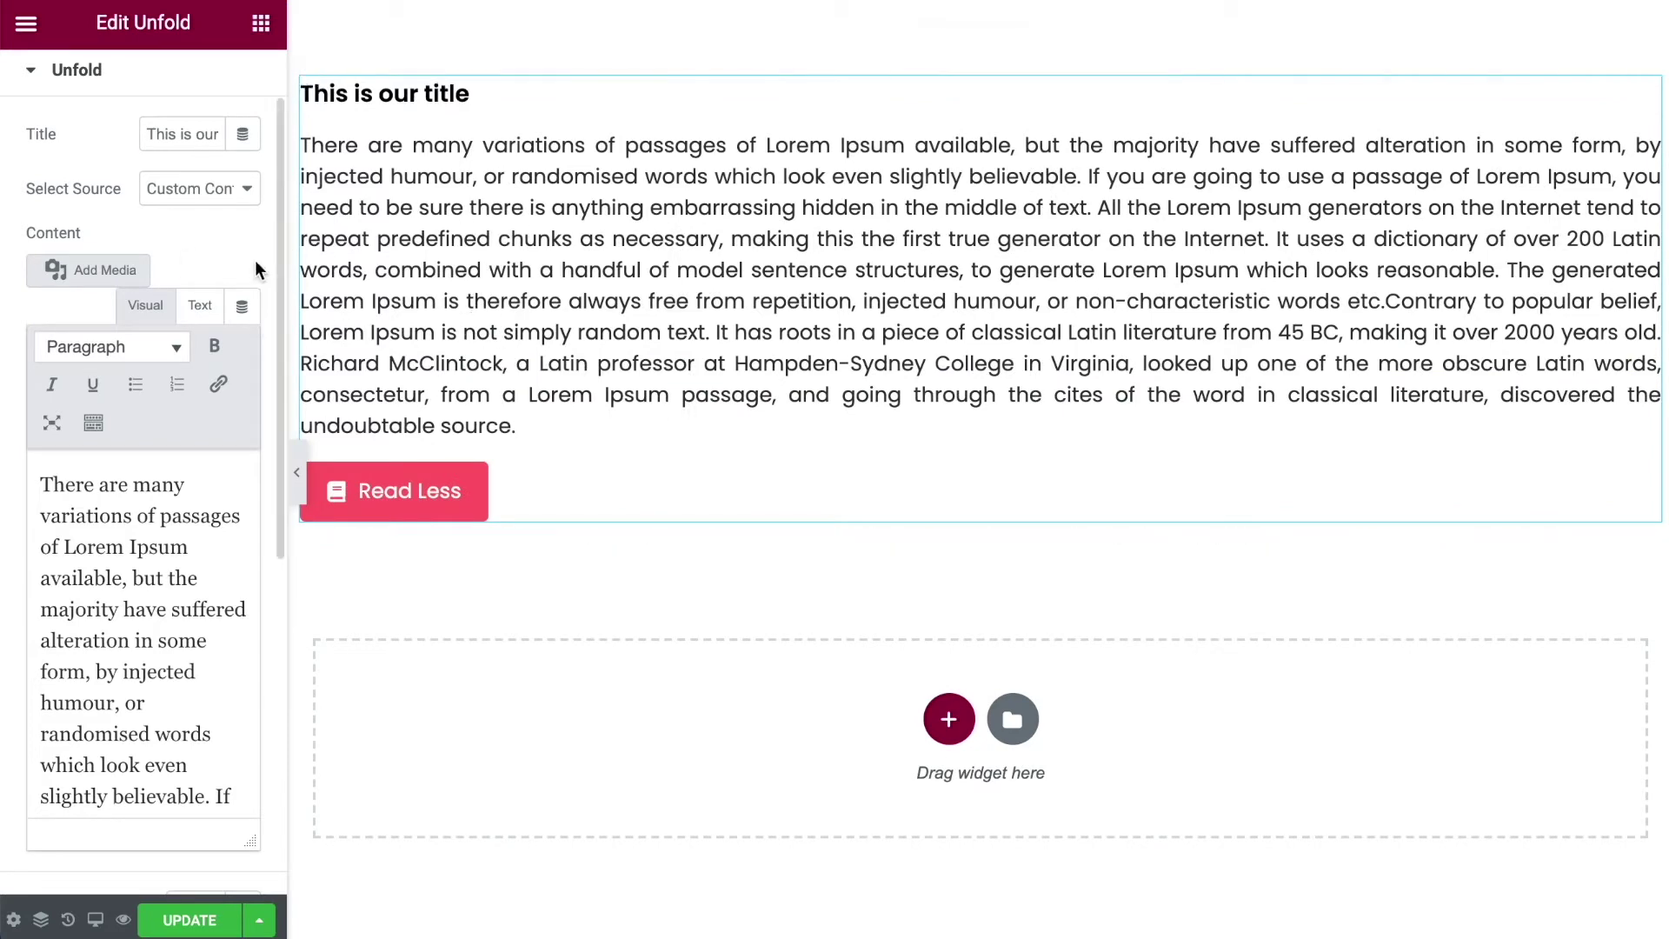
Set the Unfold widget's source to Template and choose 'FAQ Unfold (section)'.
{"action": "left_click", "coordinate": [243, 201]}
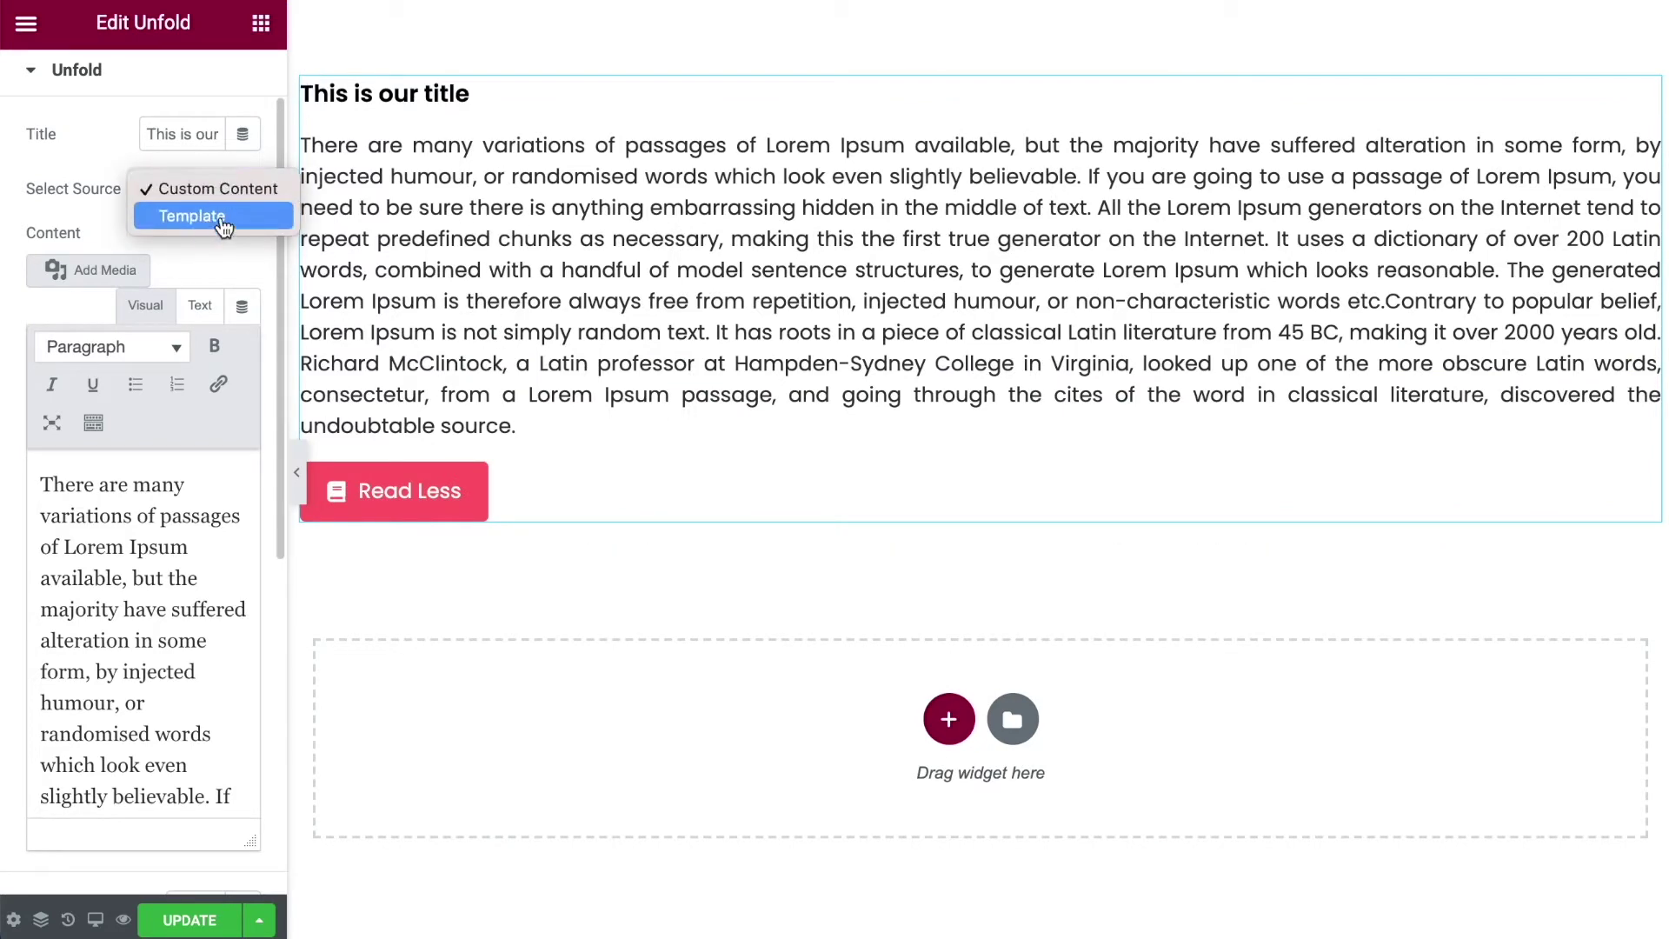
{"action": "left_click", "coordinate": [224, 225]}
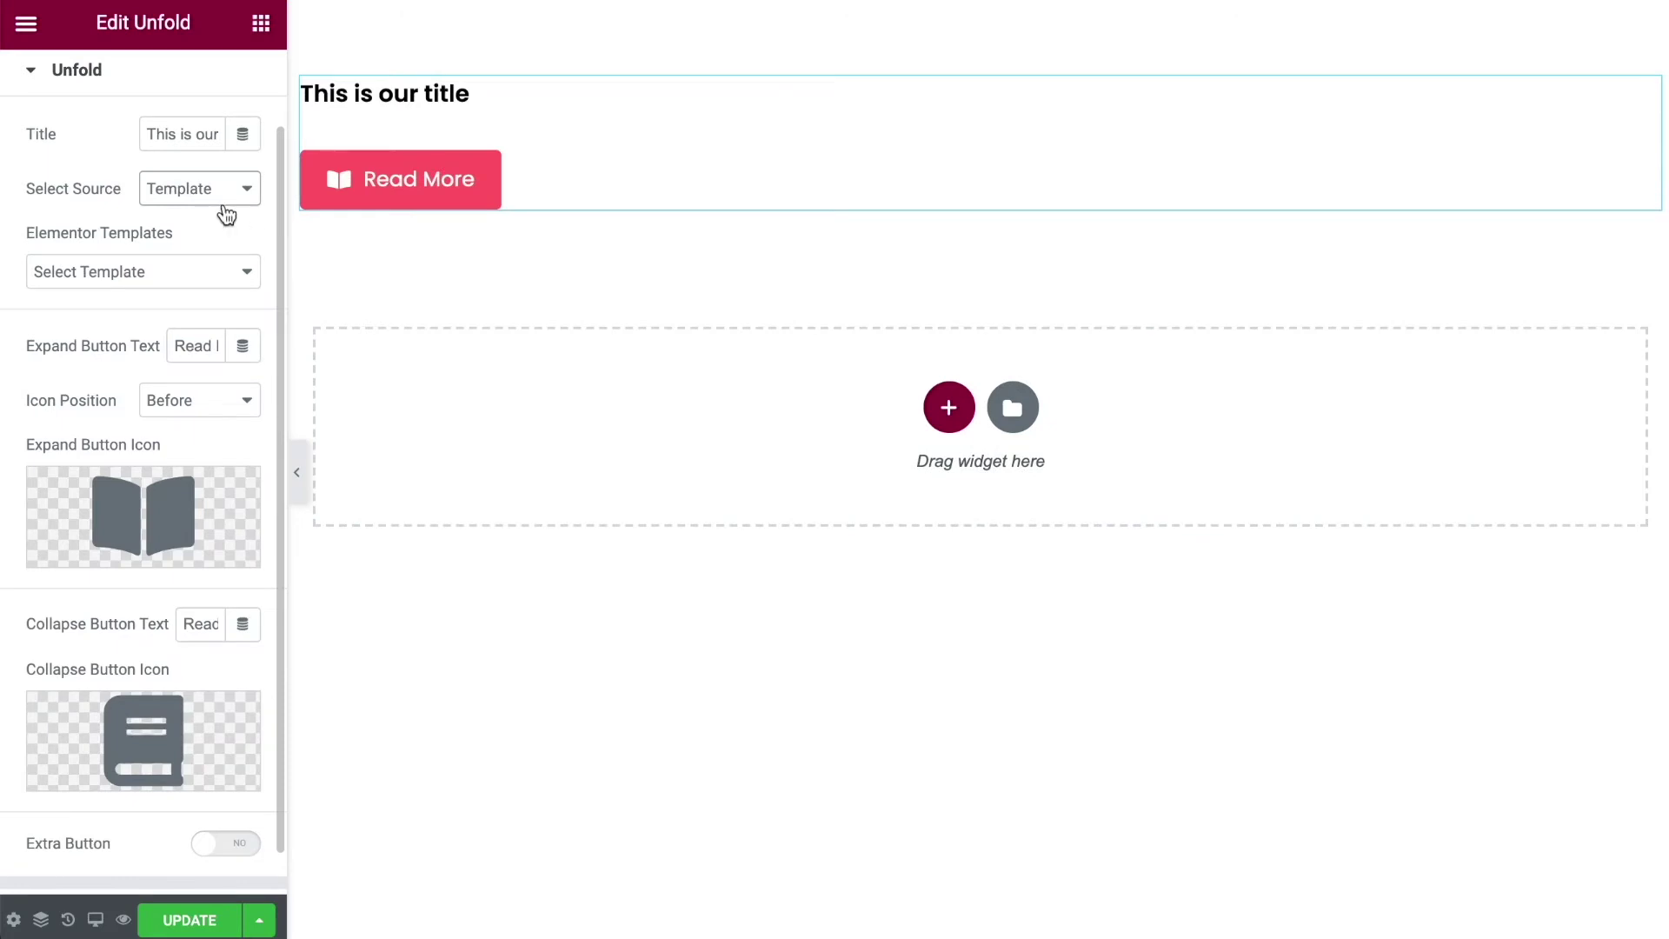
{"action": "left_click", "coordinate": [212, 273]}
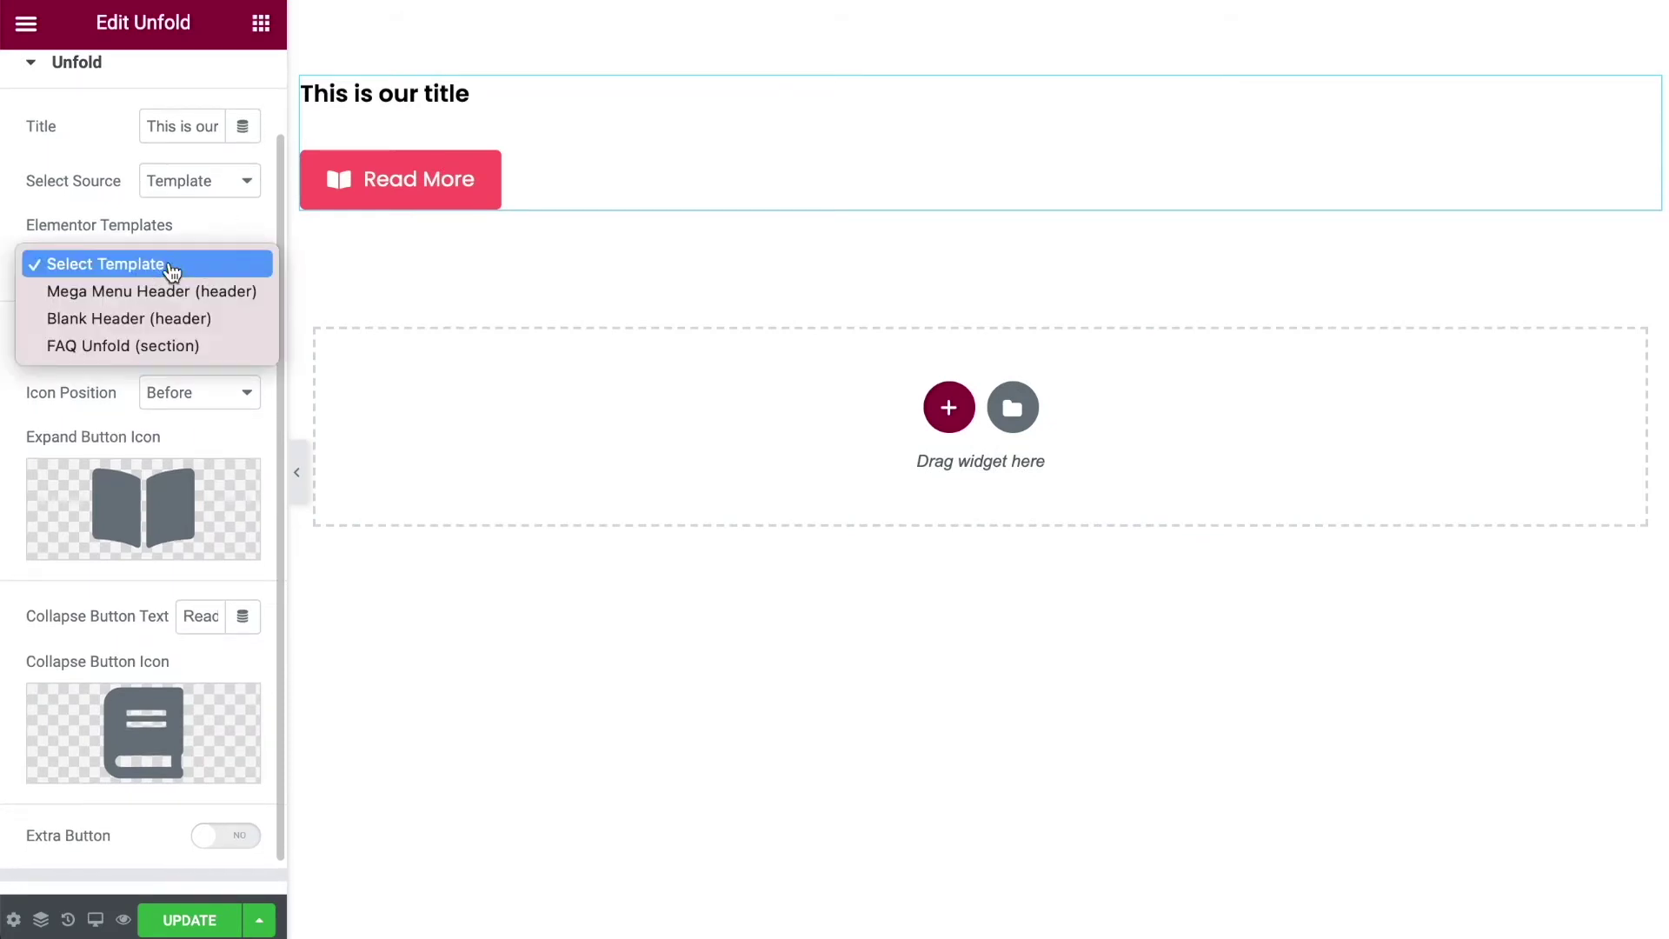
{"action": "left_click", "coordinate": [90, 348]}
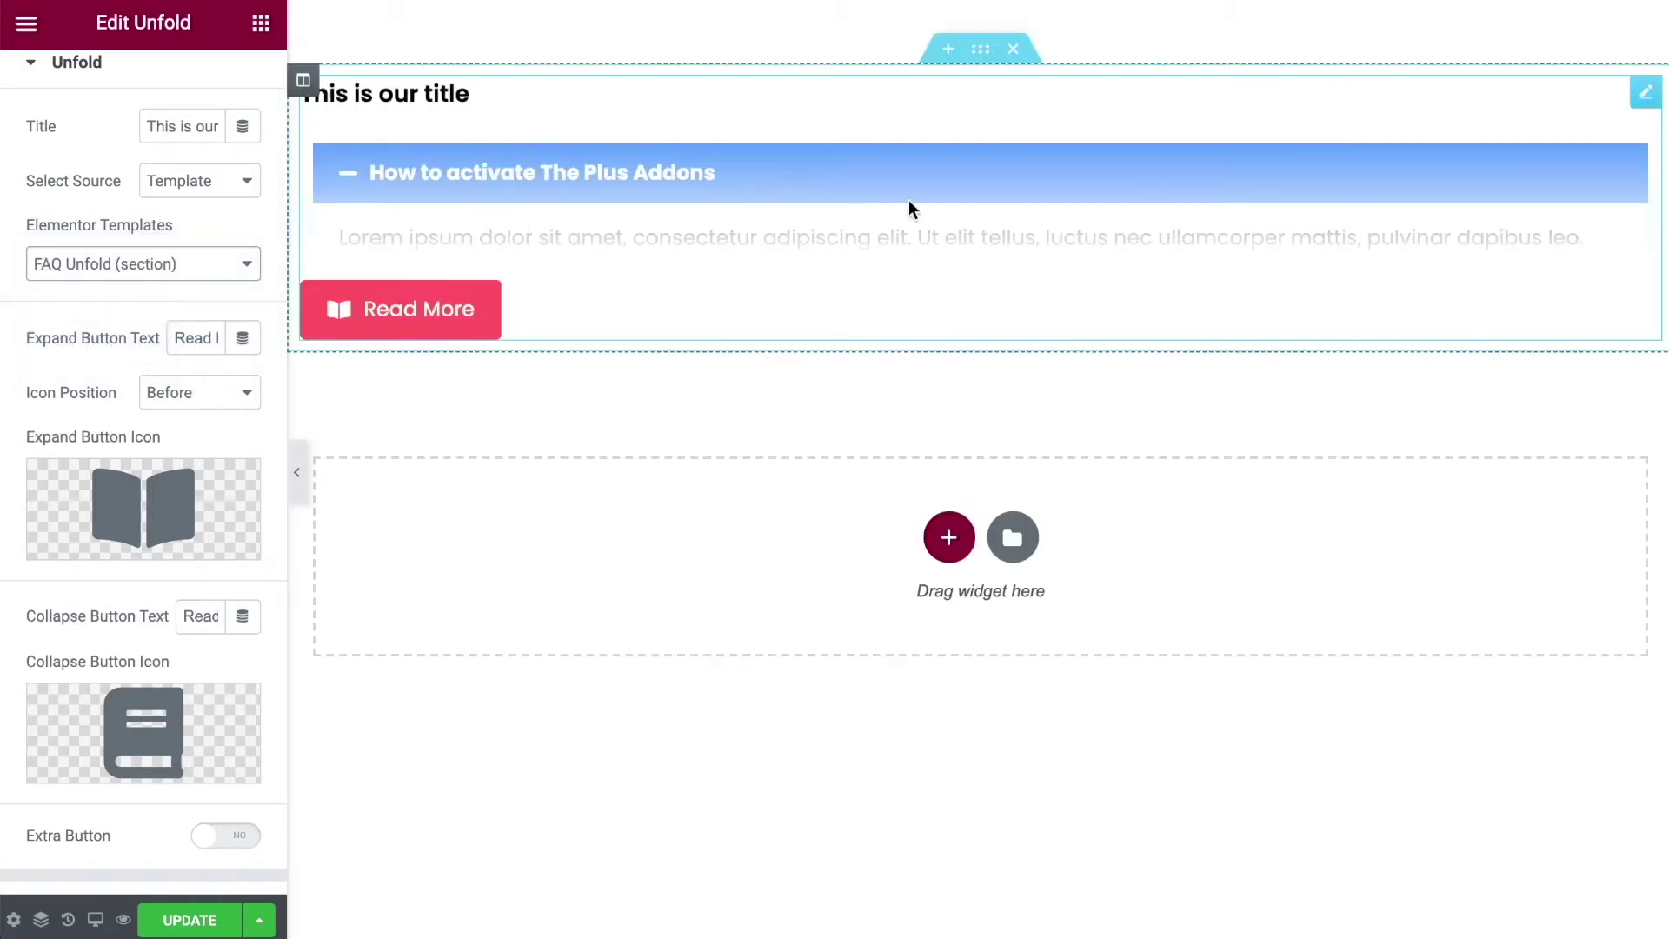
Unfold the widget and test the upgrade, refunds and activation FAQ answers, then fold it back.
{"action": "left_click", "coordinate": [463, 308]}
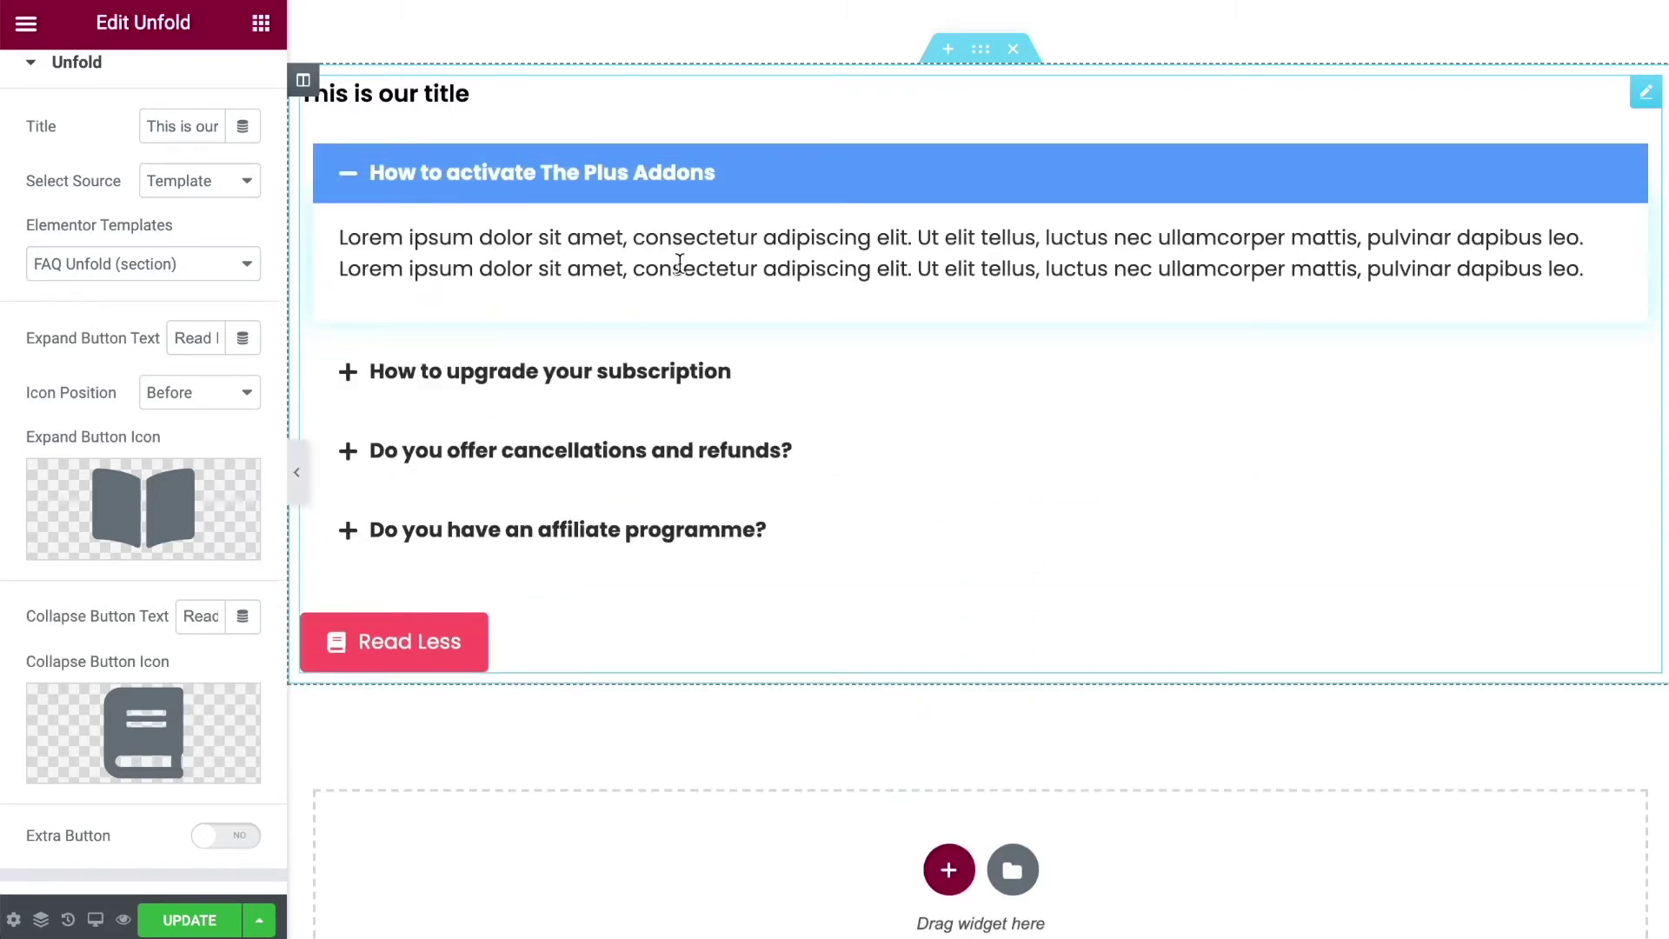
{"action": "left_click", "coordinate": [661, 376]}
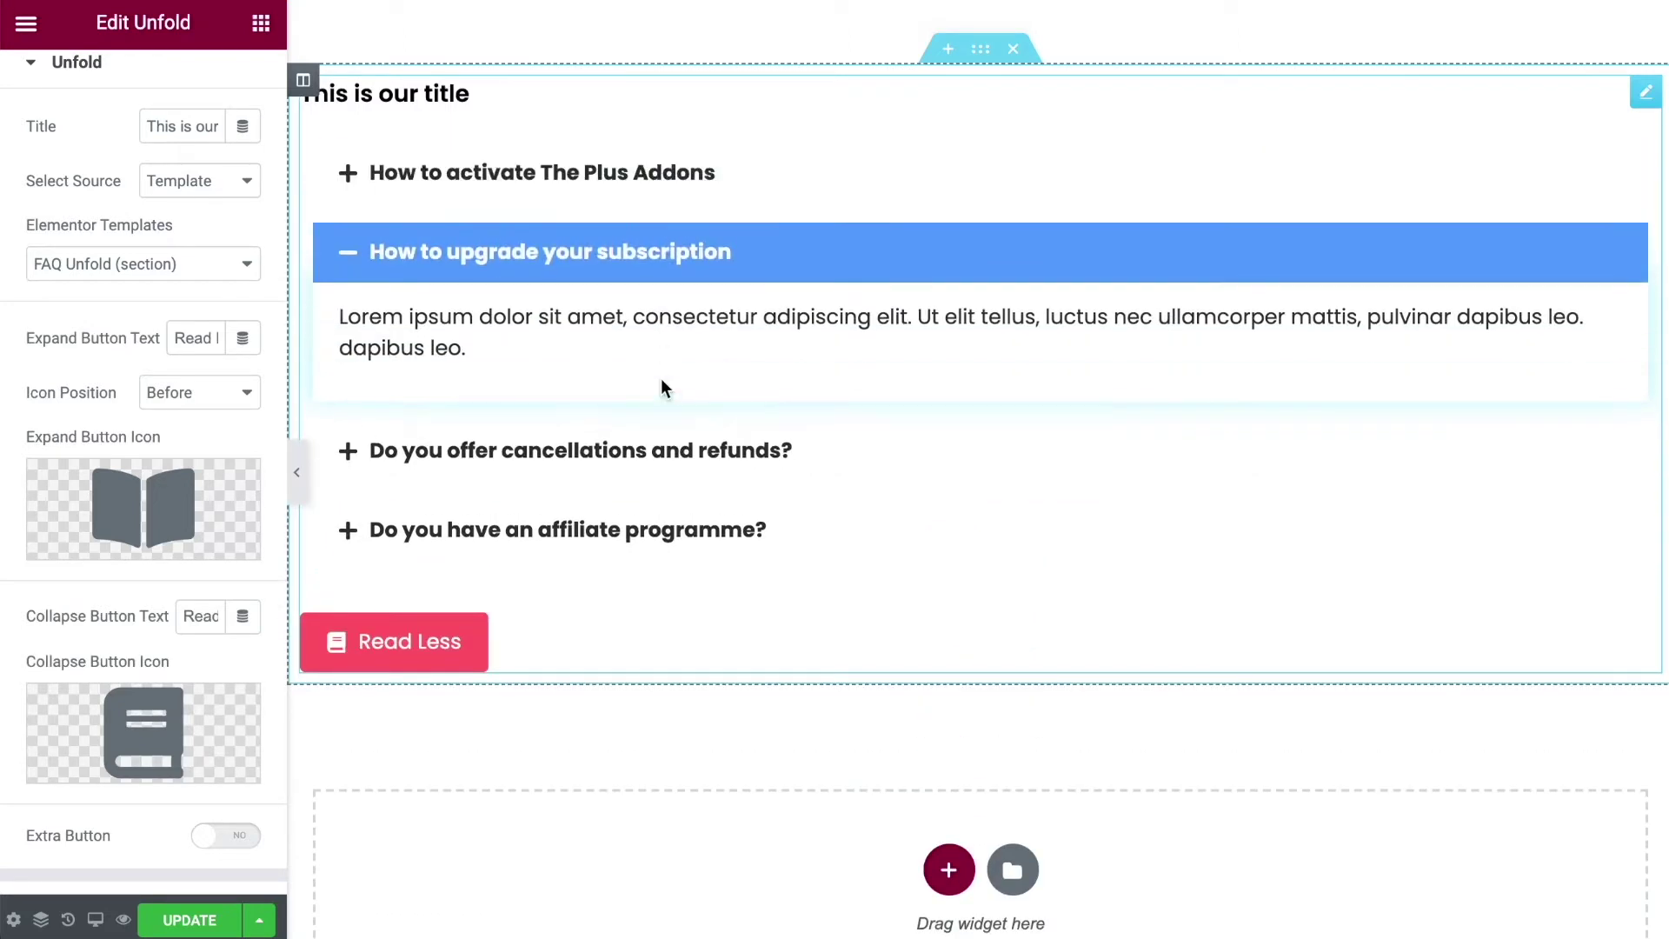
{"action": "left_click", "coordinate": [643, 450]}
{"action": "left_click", "coordinate": [578, 184]}
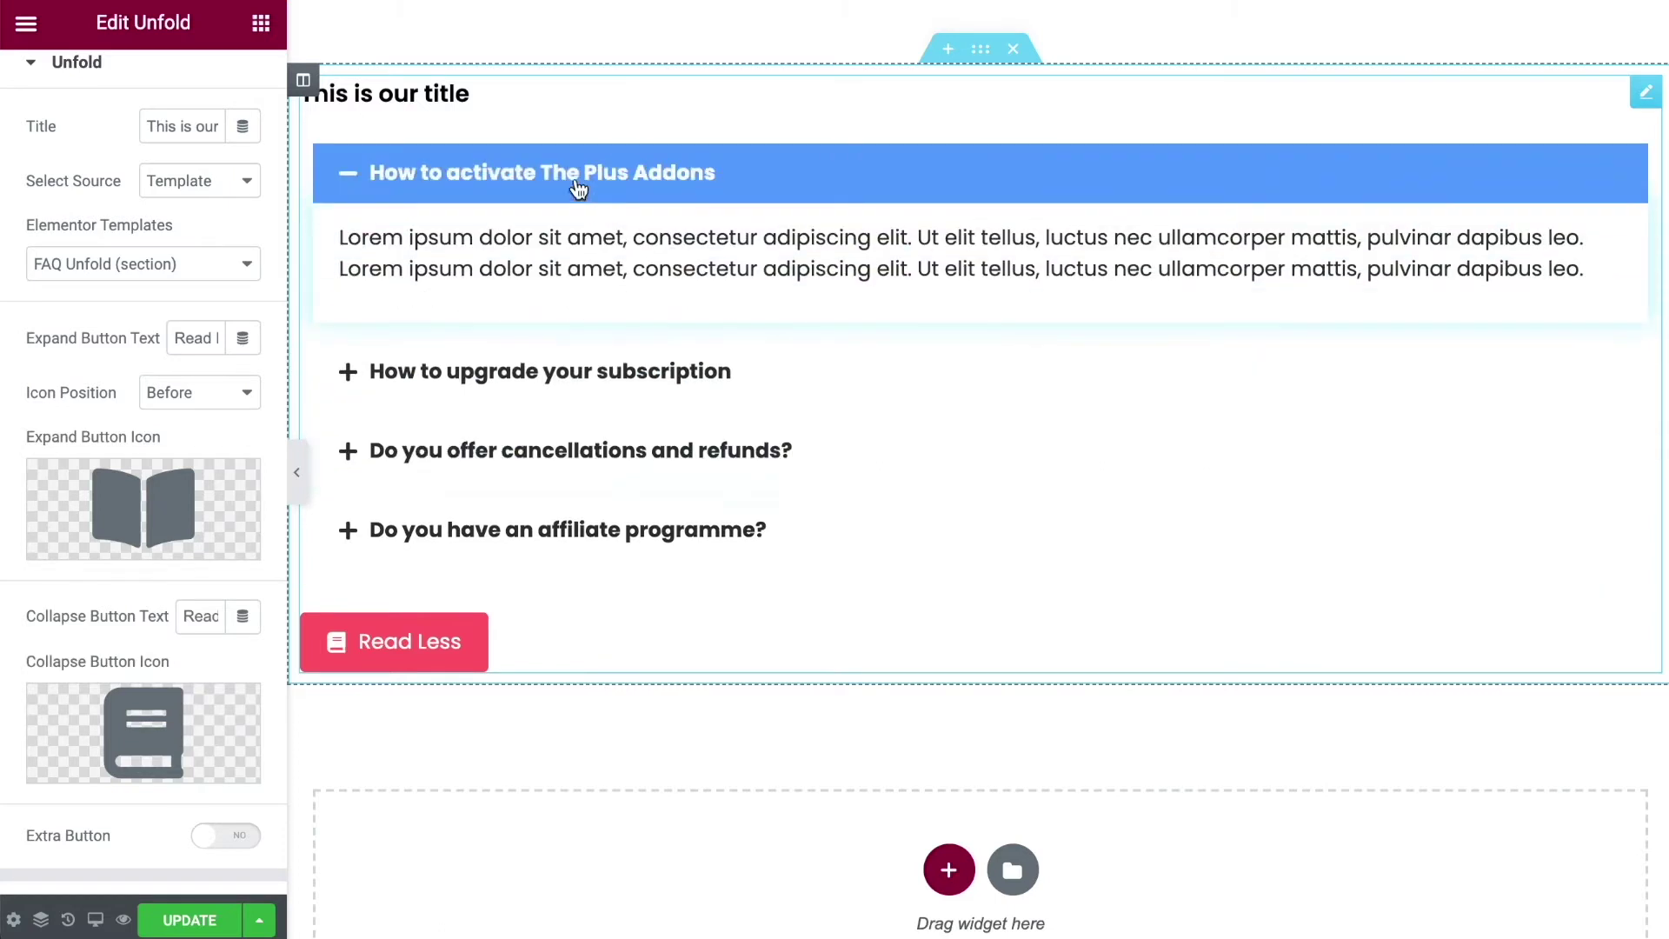
{"action": "left_click", "coordinate": [416, 622]}
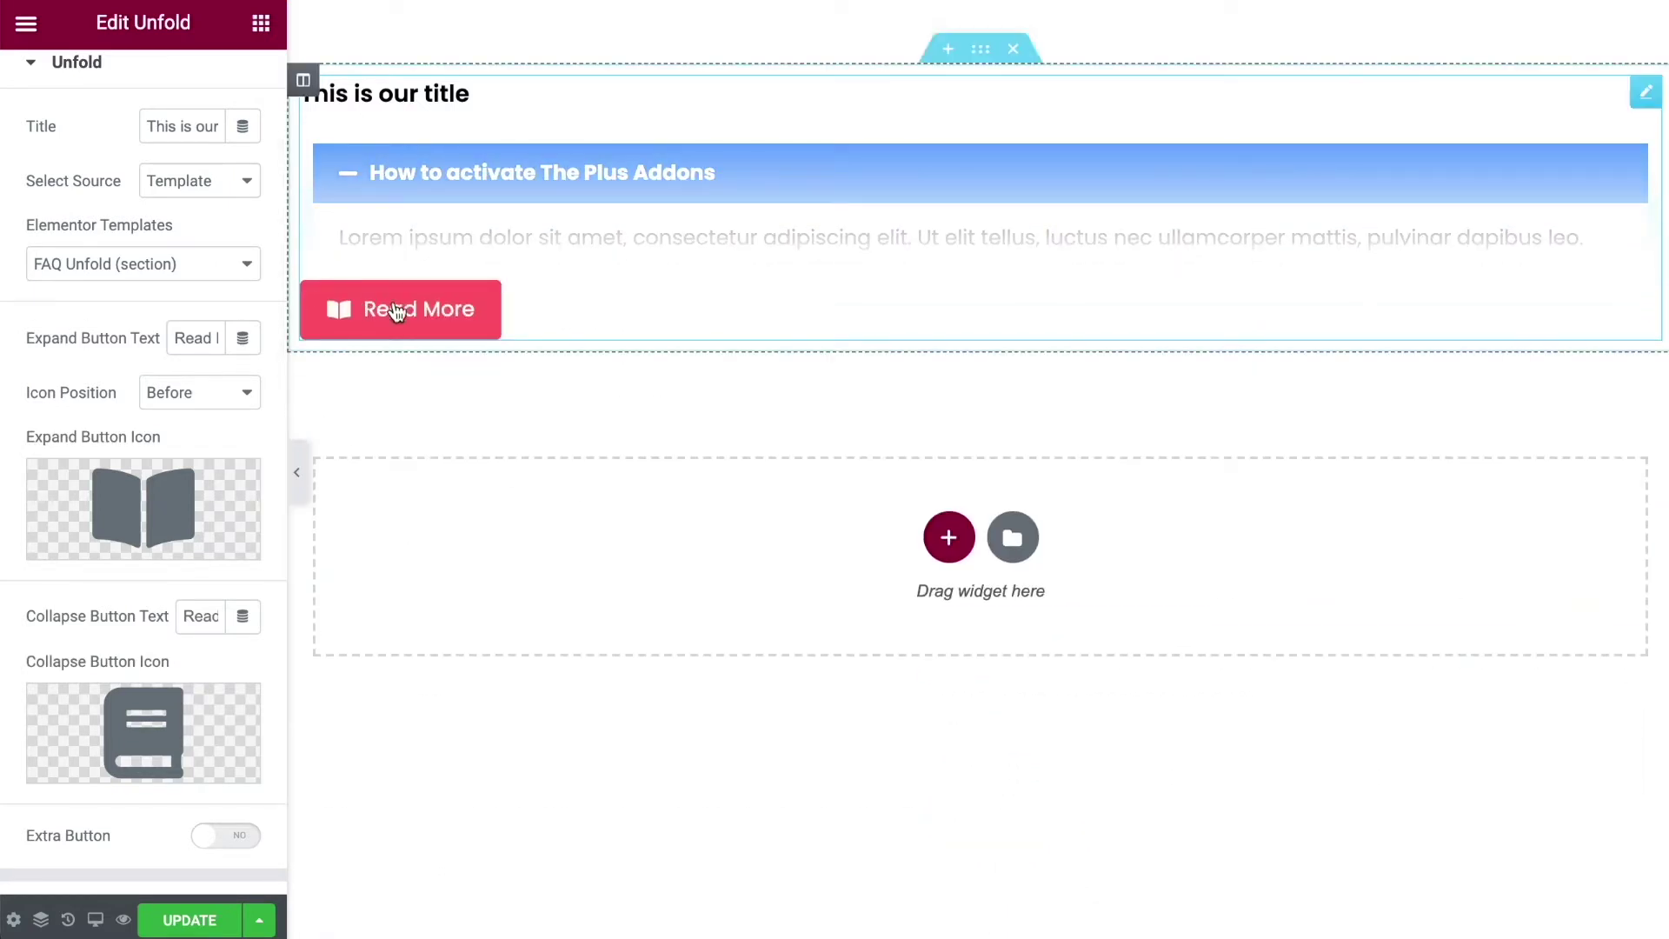
Relabel the expand button 'See More' and set its icon position to Before.
{"action": "left_click", "coordinate": [212, 338]}
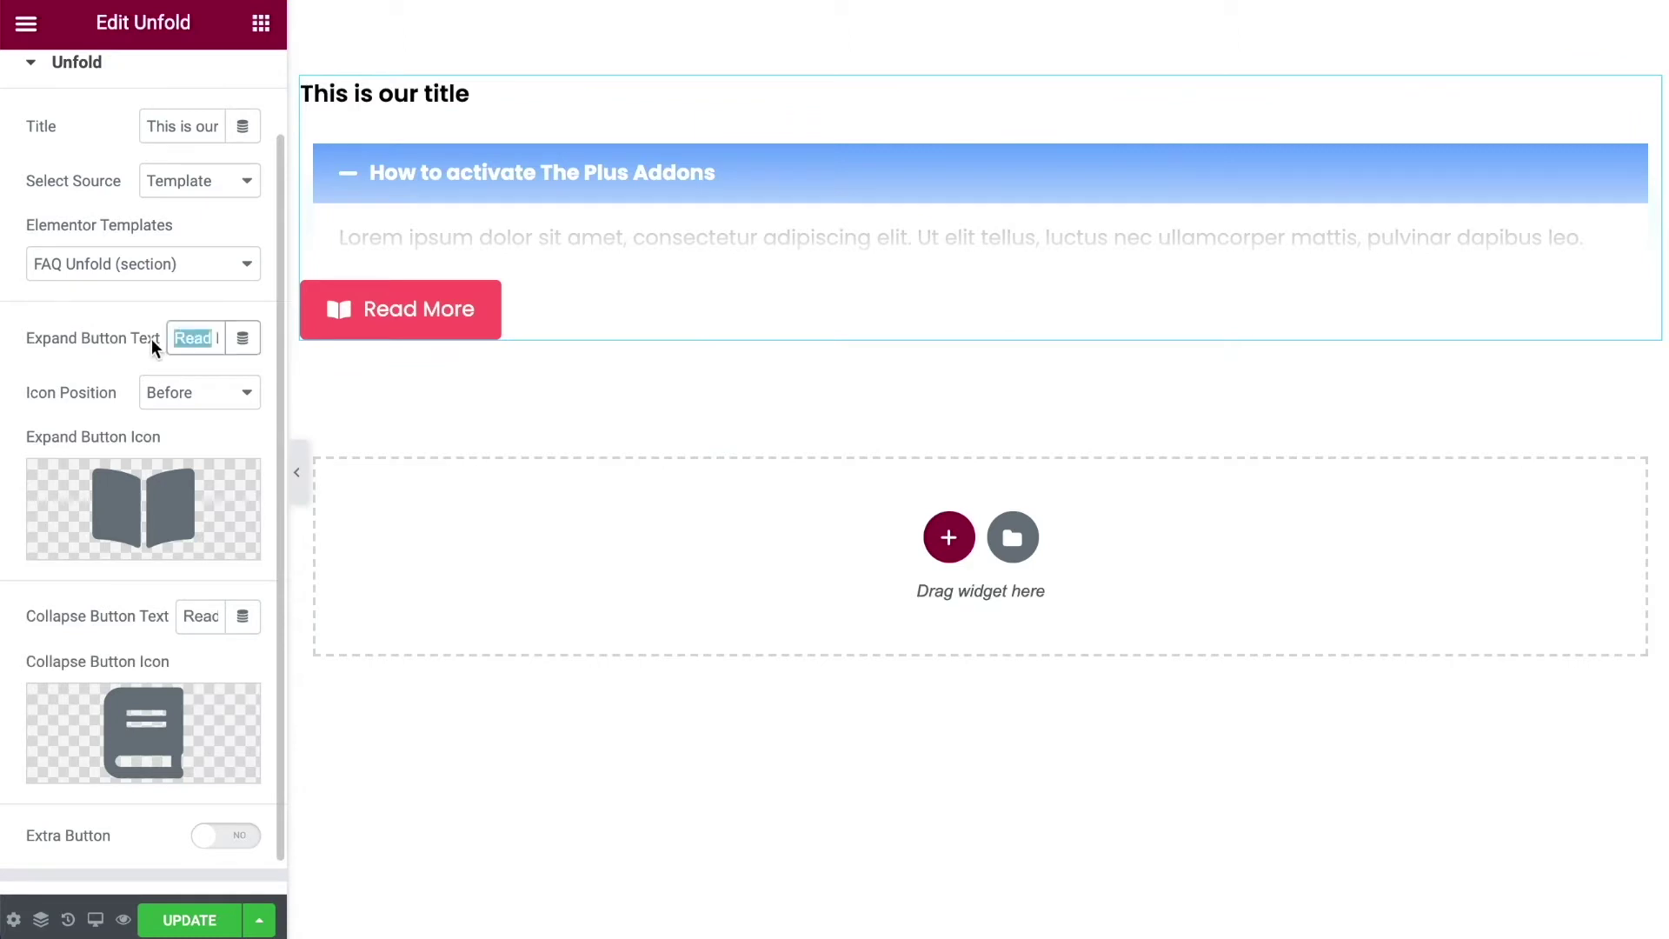
{"action": "type", "text": "See"}
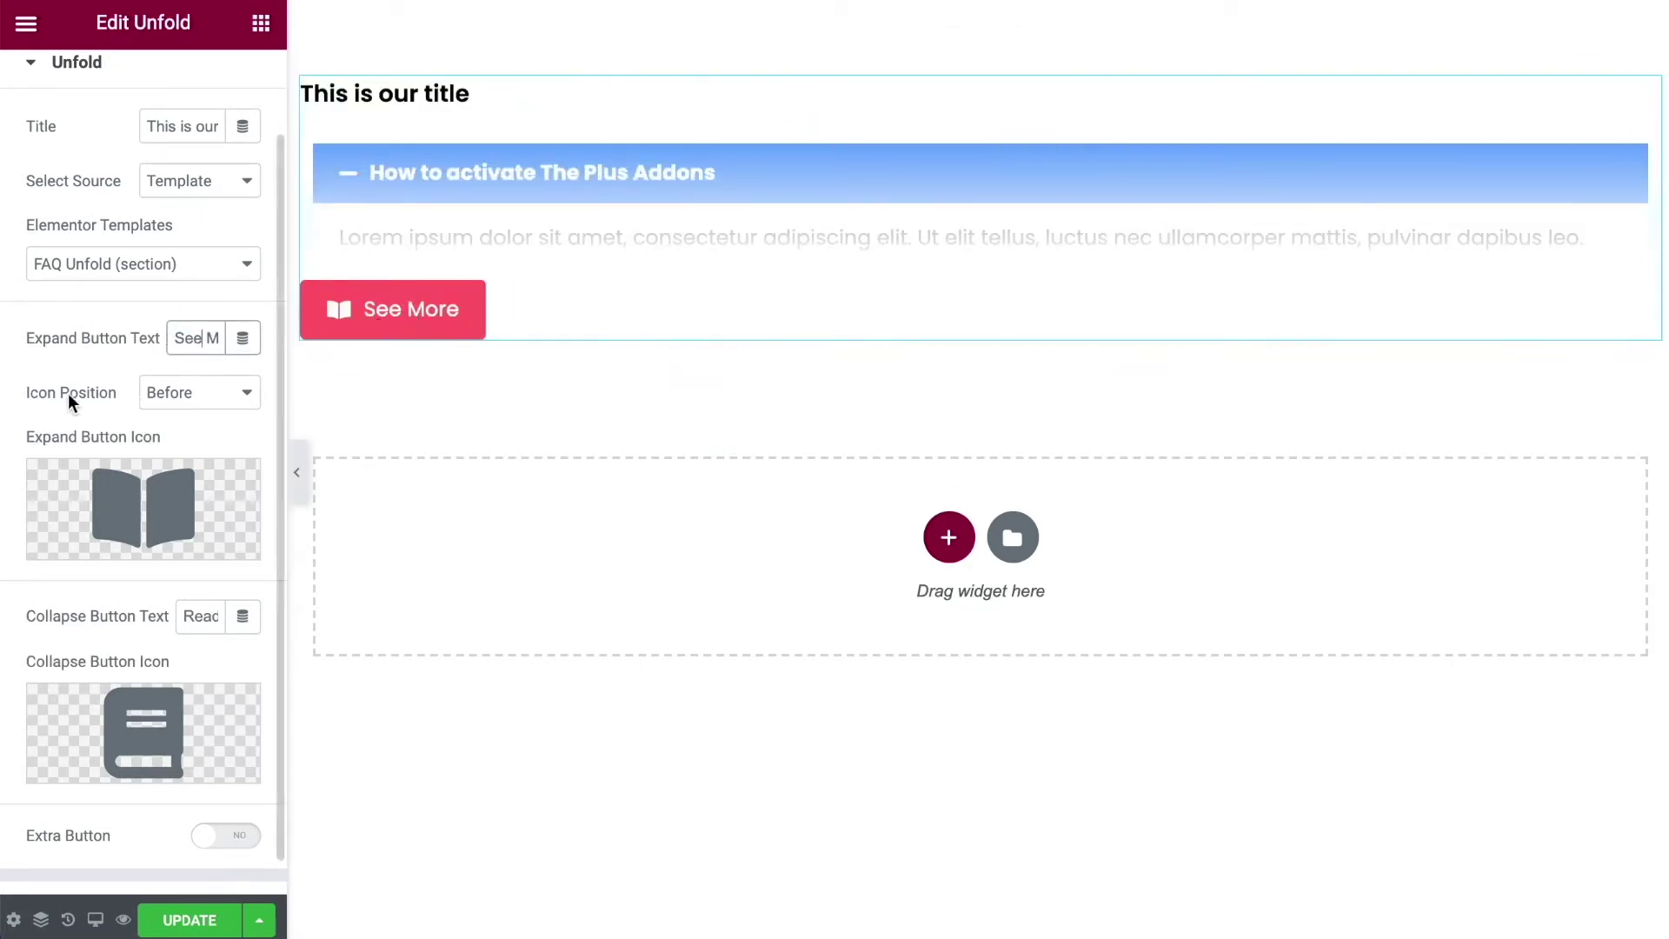
{"action": "left_click", "coordinate": [212, 400]}
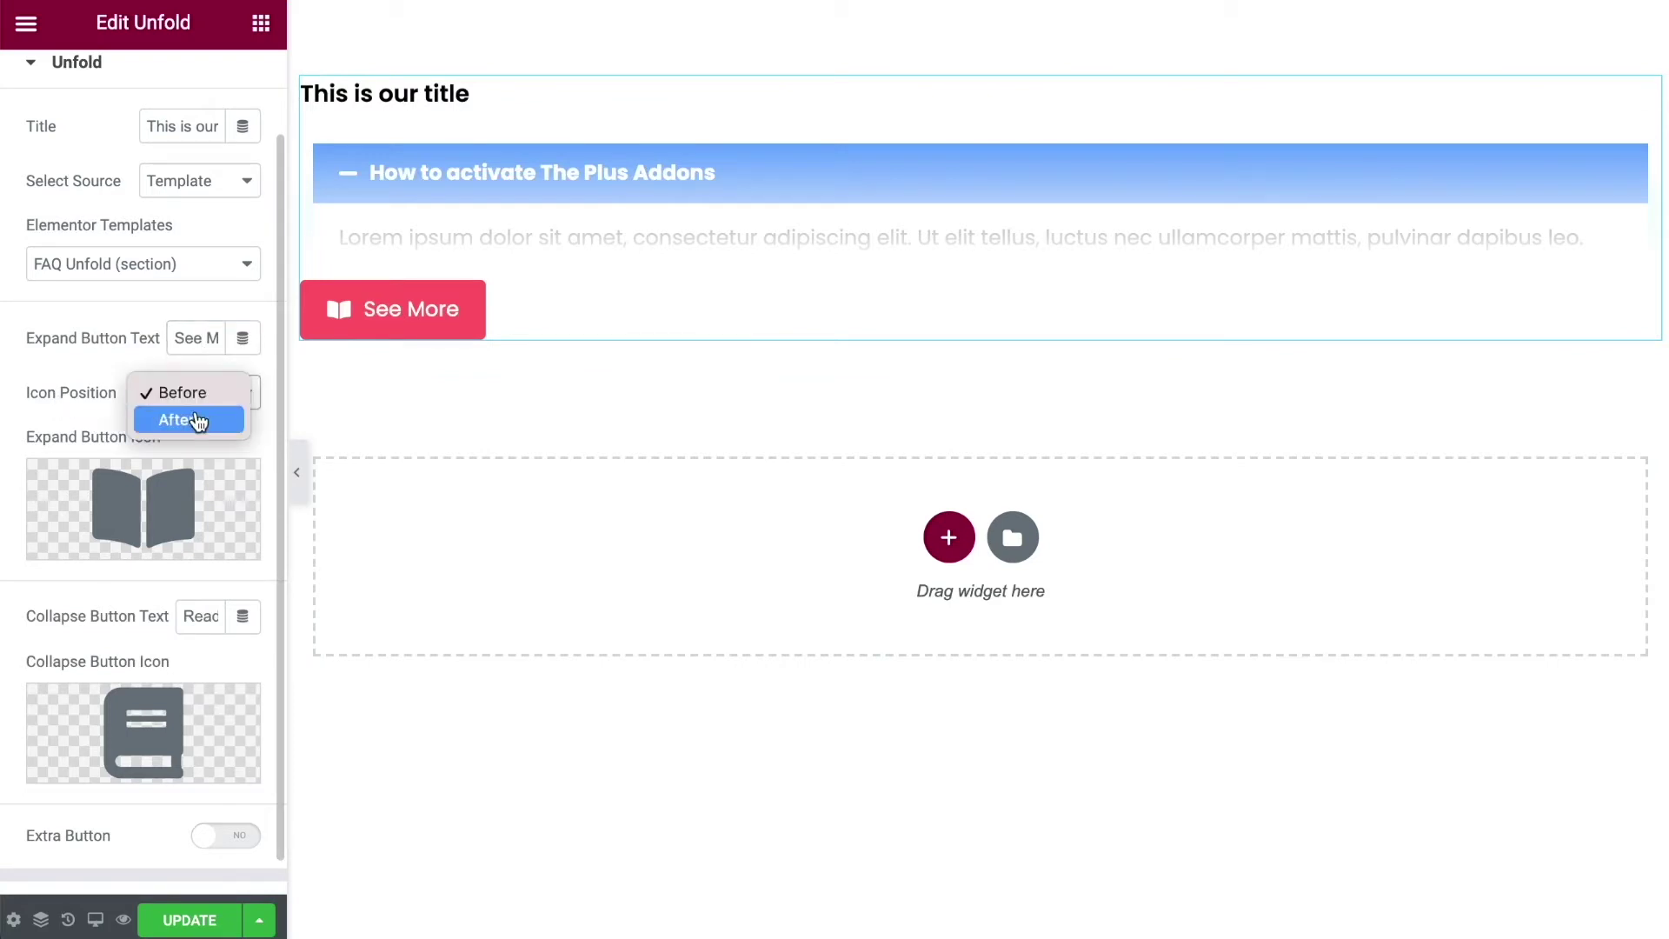
{"action": "left_click", "coordinate": [195, 418]}
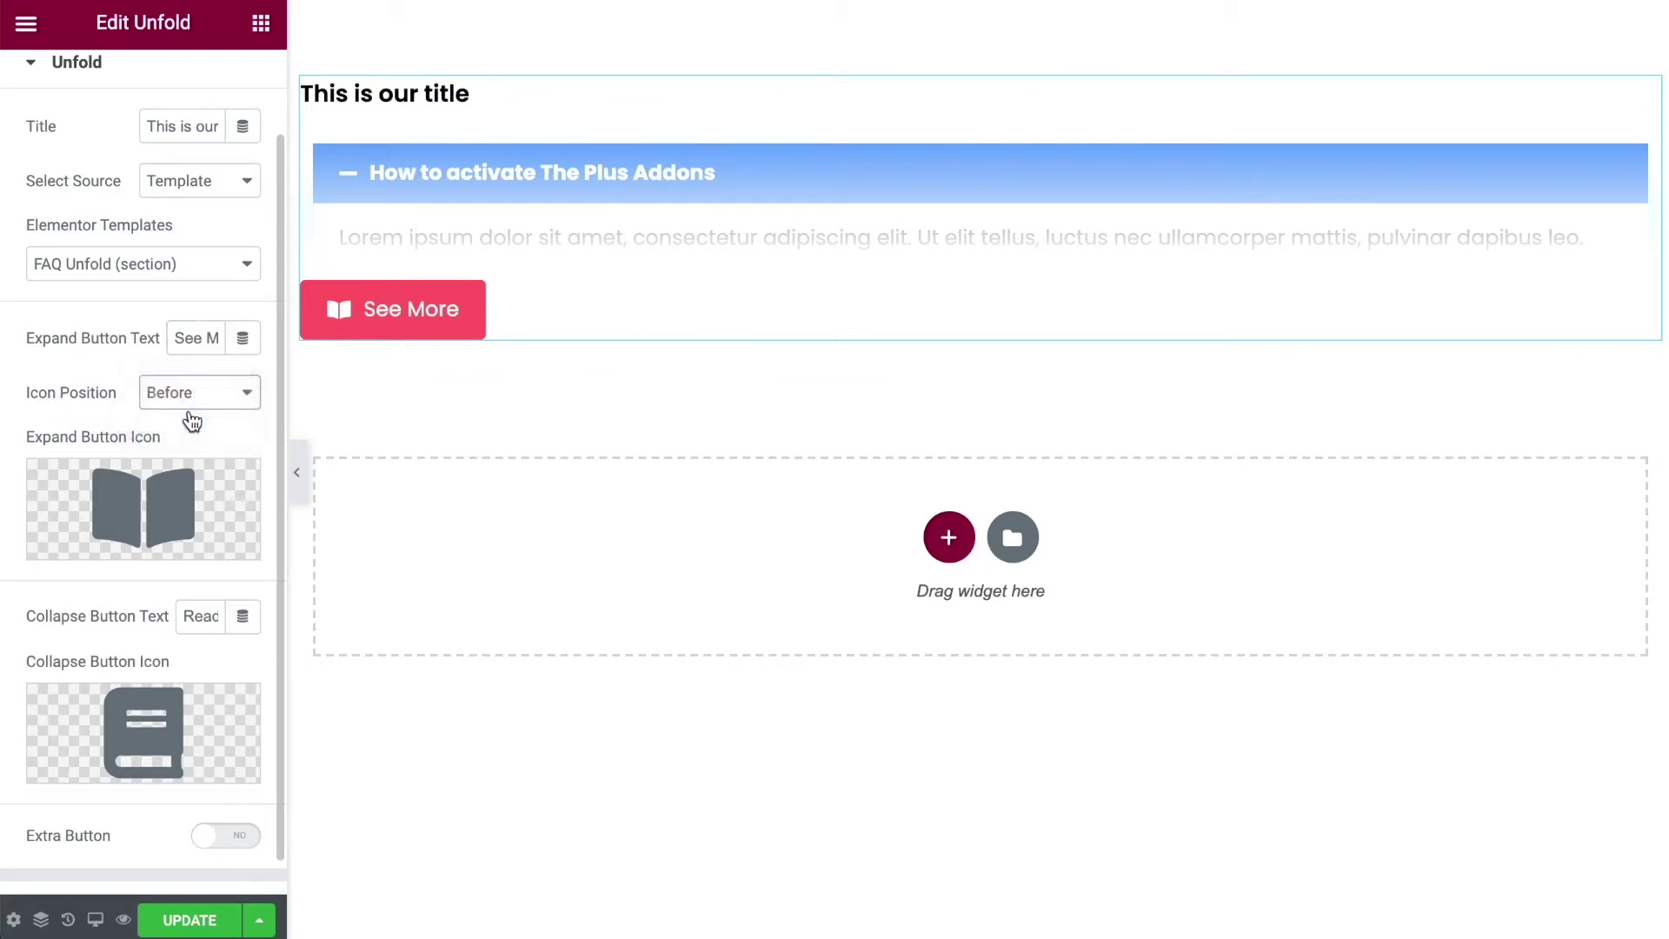
{"action": "left_click", "coordinate": [235, 396]}
{"action": "left_click", "coordinate": [194, 372]}
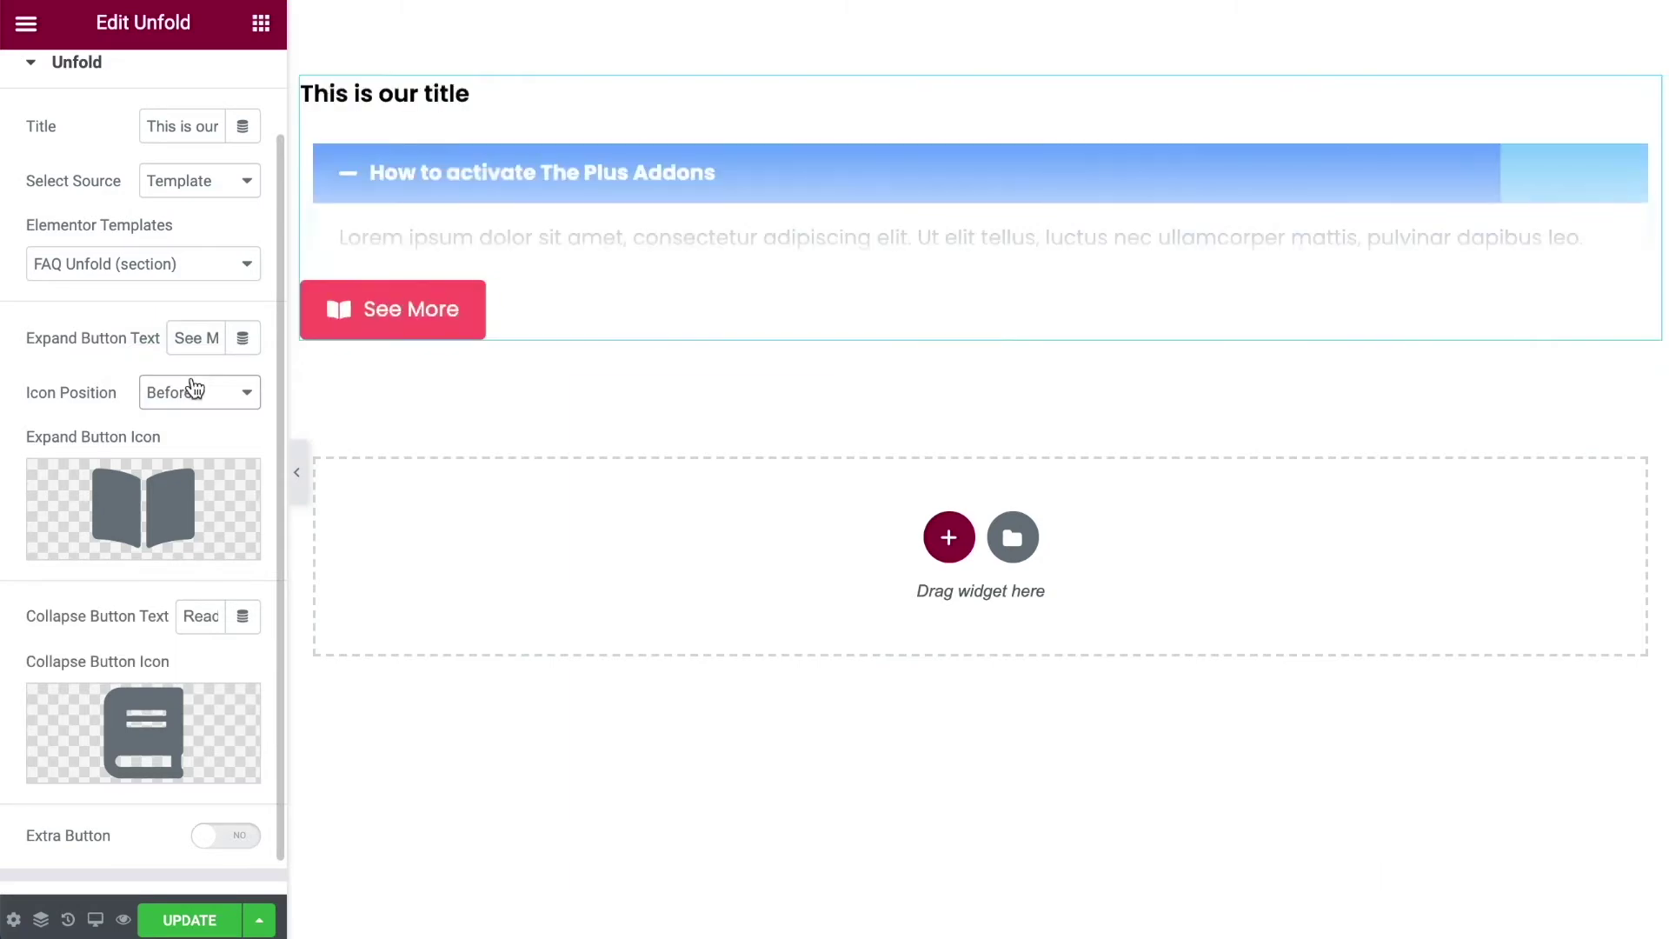
Give the See More button the Bread slice icon from the Icon Library.
{"action": "mouse_move", "coordinate": [170, 488]}
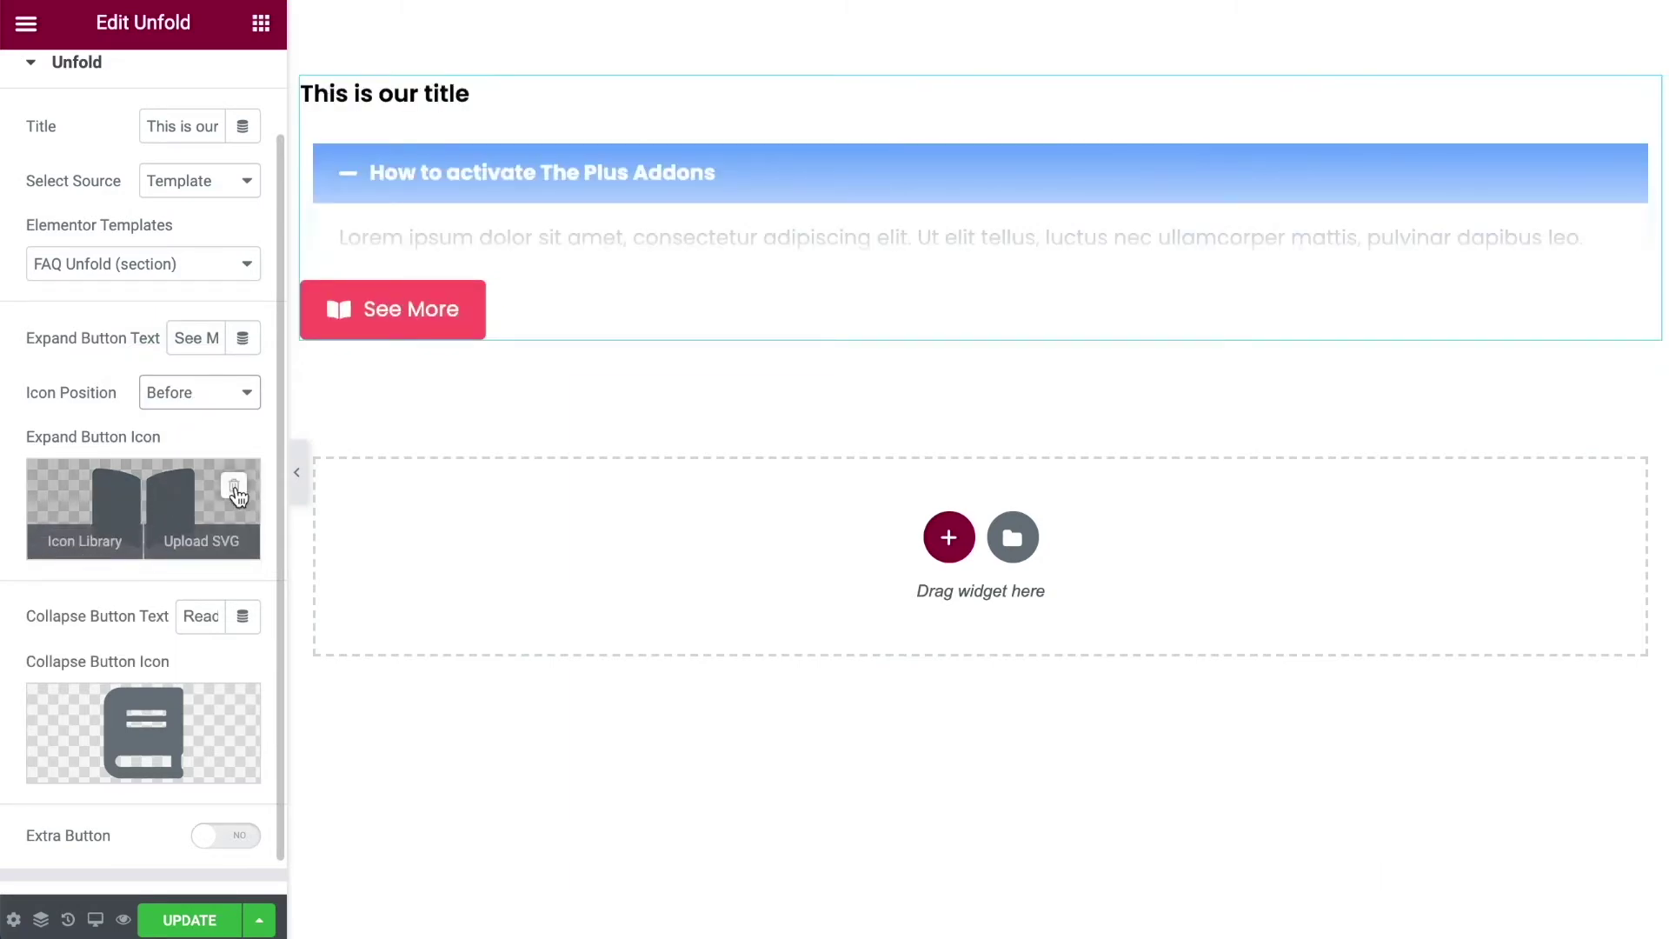
{"action": "left_click", "coordinate": [103, 499]}
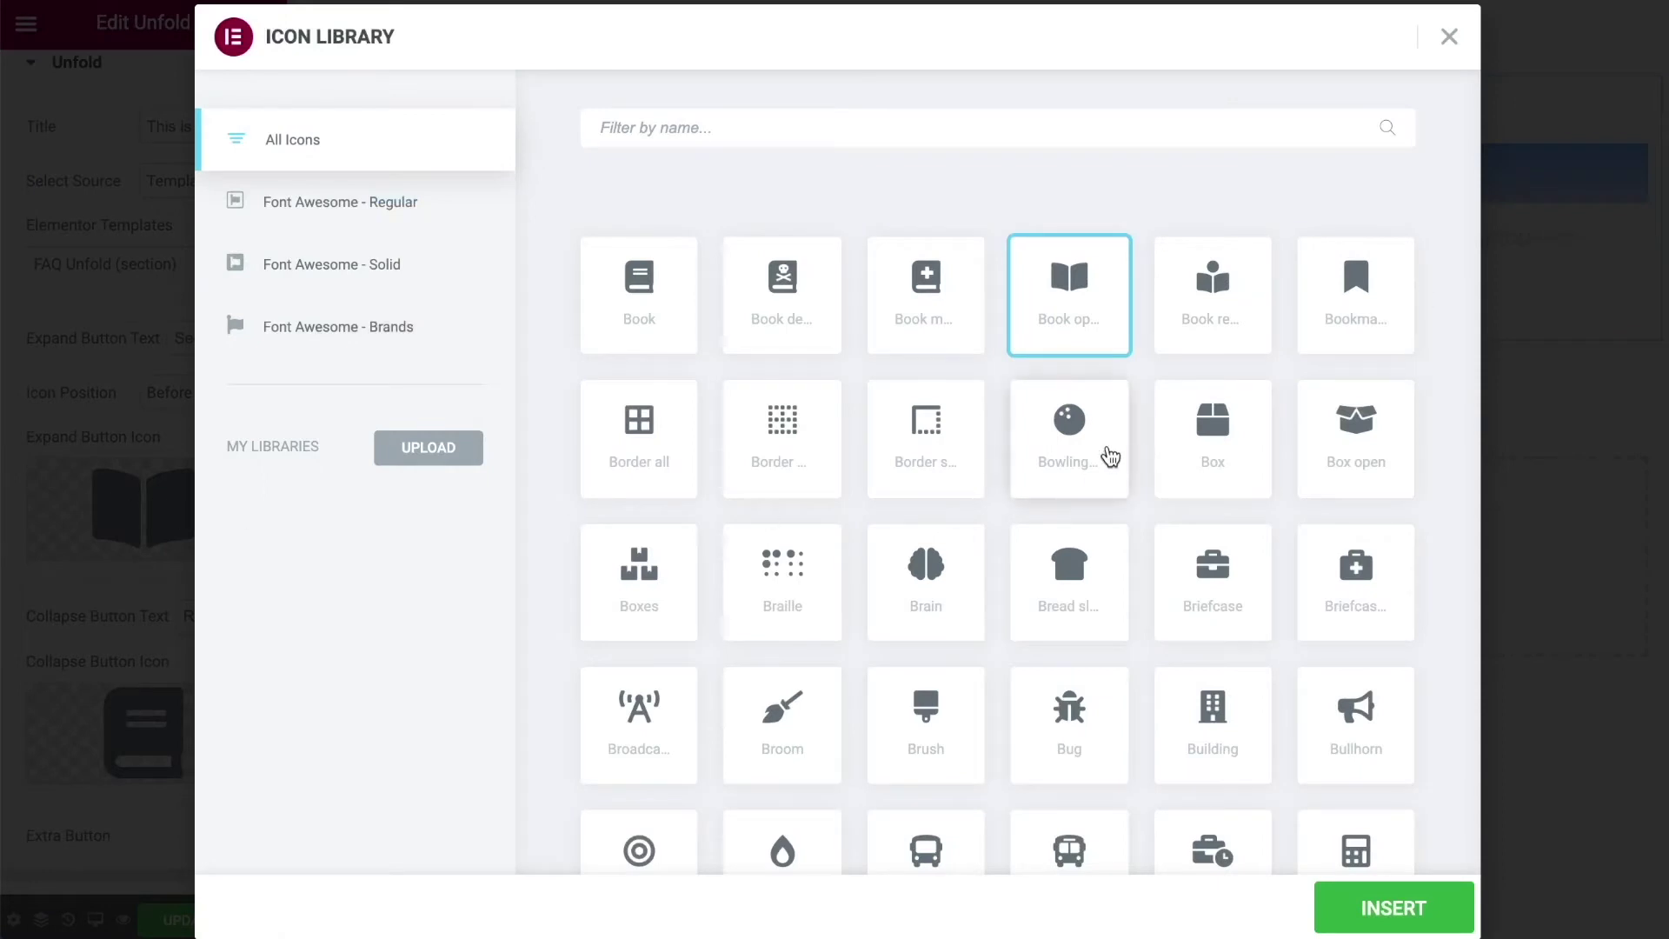
{"action": "left_click", "coordinate": [1090, 588]}
{"action": "left_click", "coordinate": [1440, 928]}
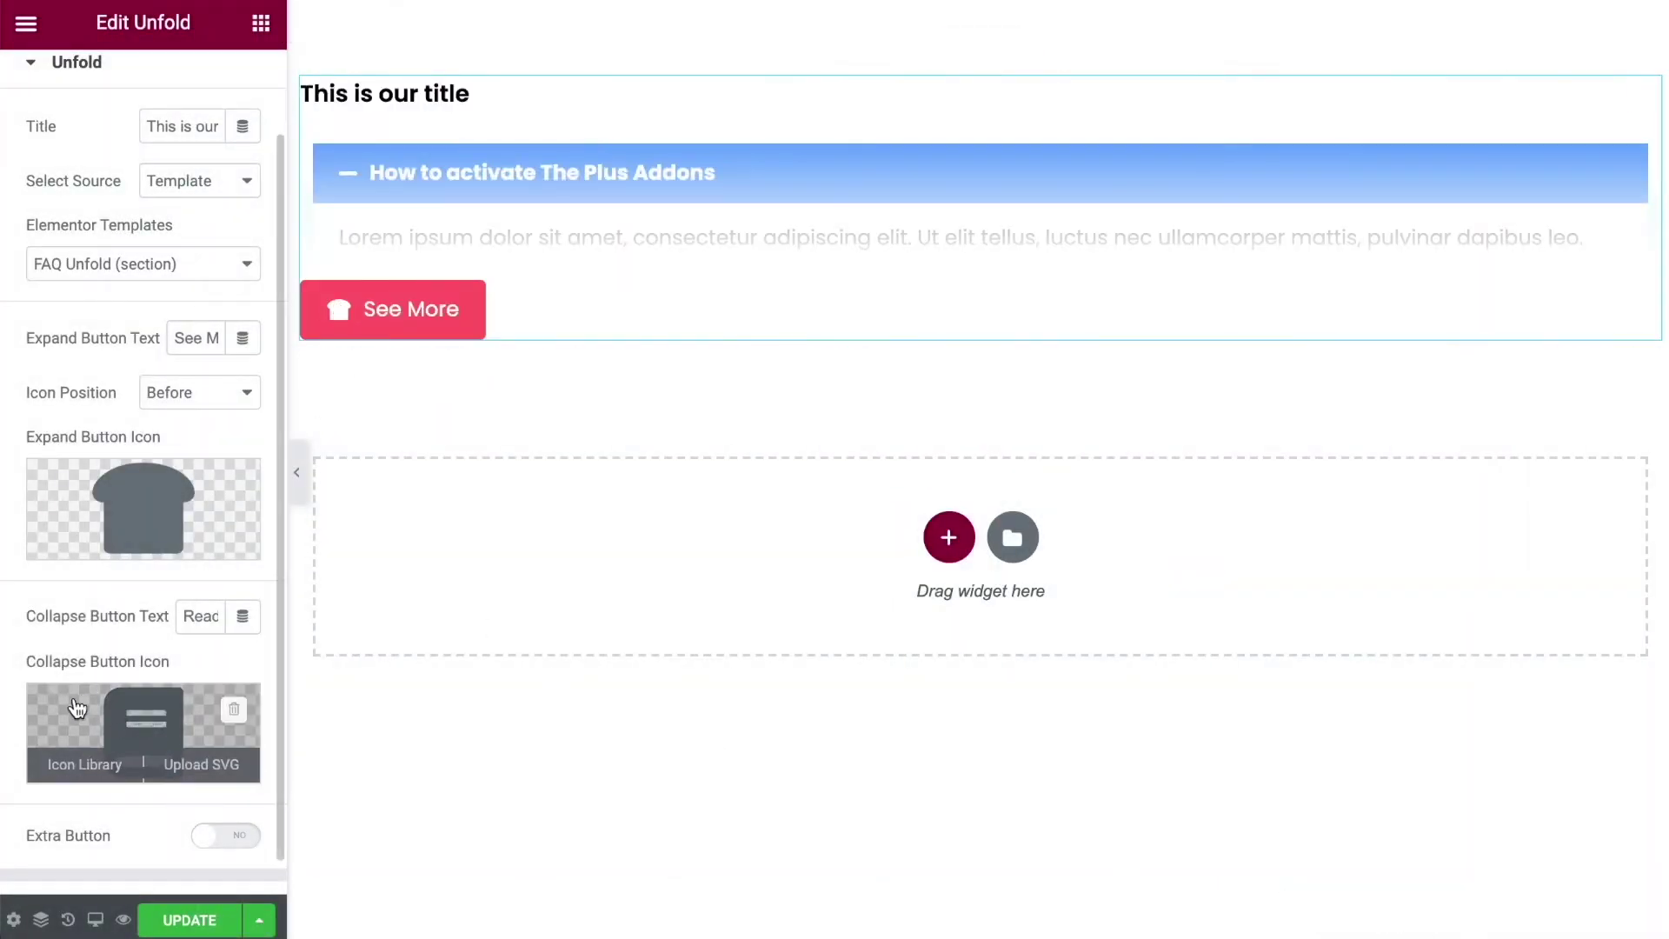
{"action": "scroll", "coordinate": [98, 677], "scroll_direction": "down", "scroll_amount": 1}
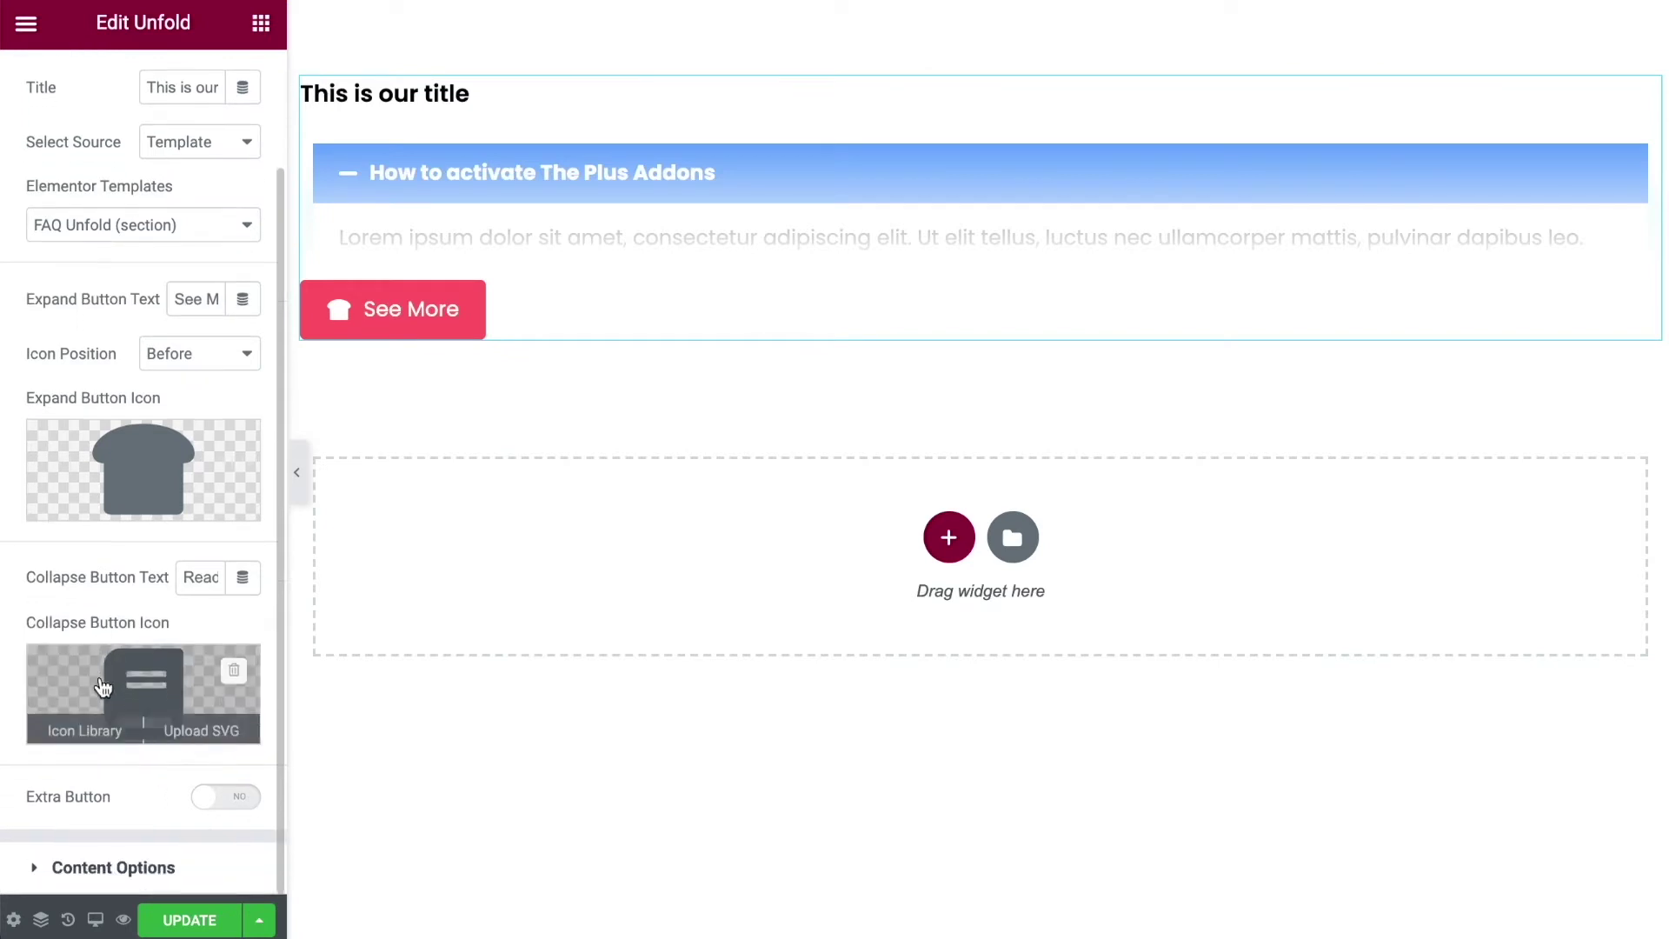
Label the collapse button 'See Less' with the Broom icon and check it in the preview.
{"action": "left_click", "coordinate": [393, 315]}
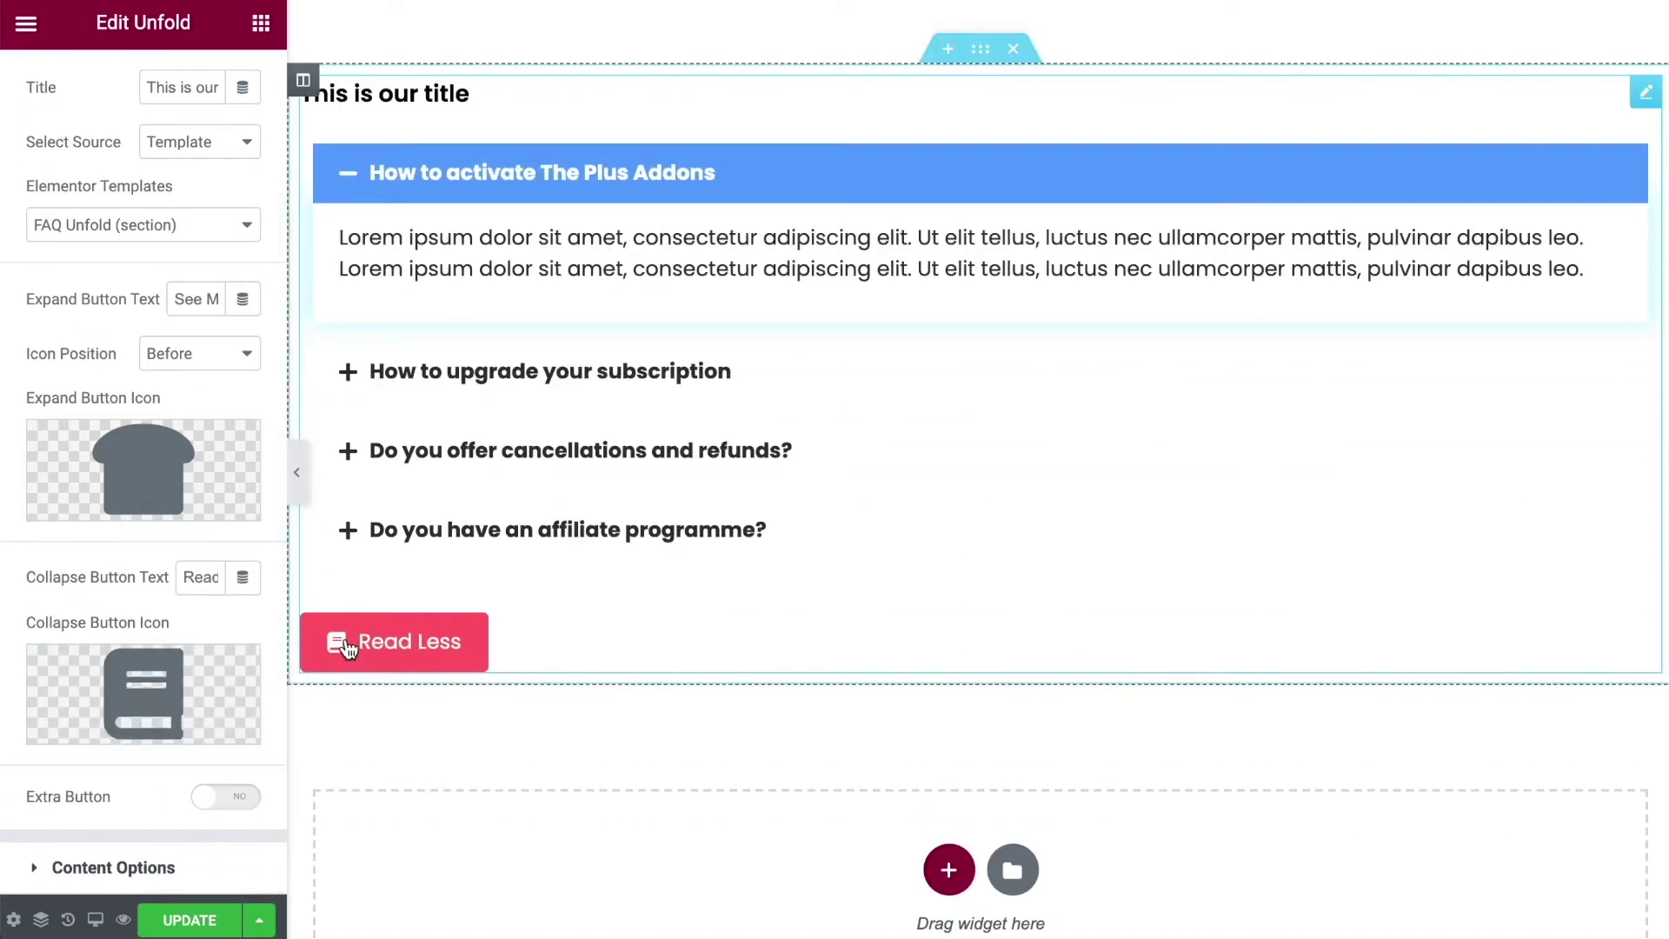
{"action": "left_click", "coordinate": [219, 582]}
{"action": "type", "text": "See L"}
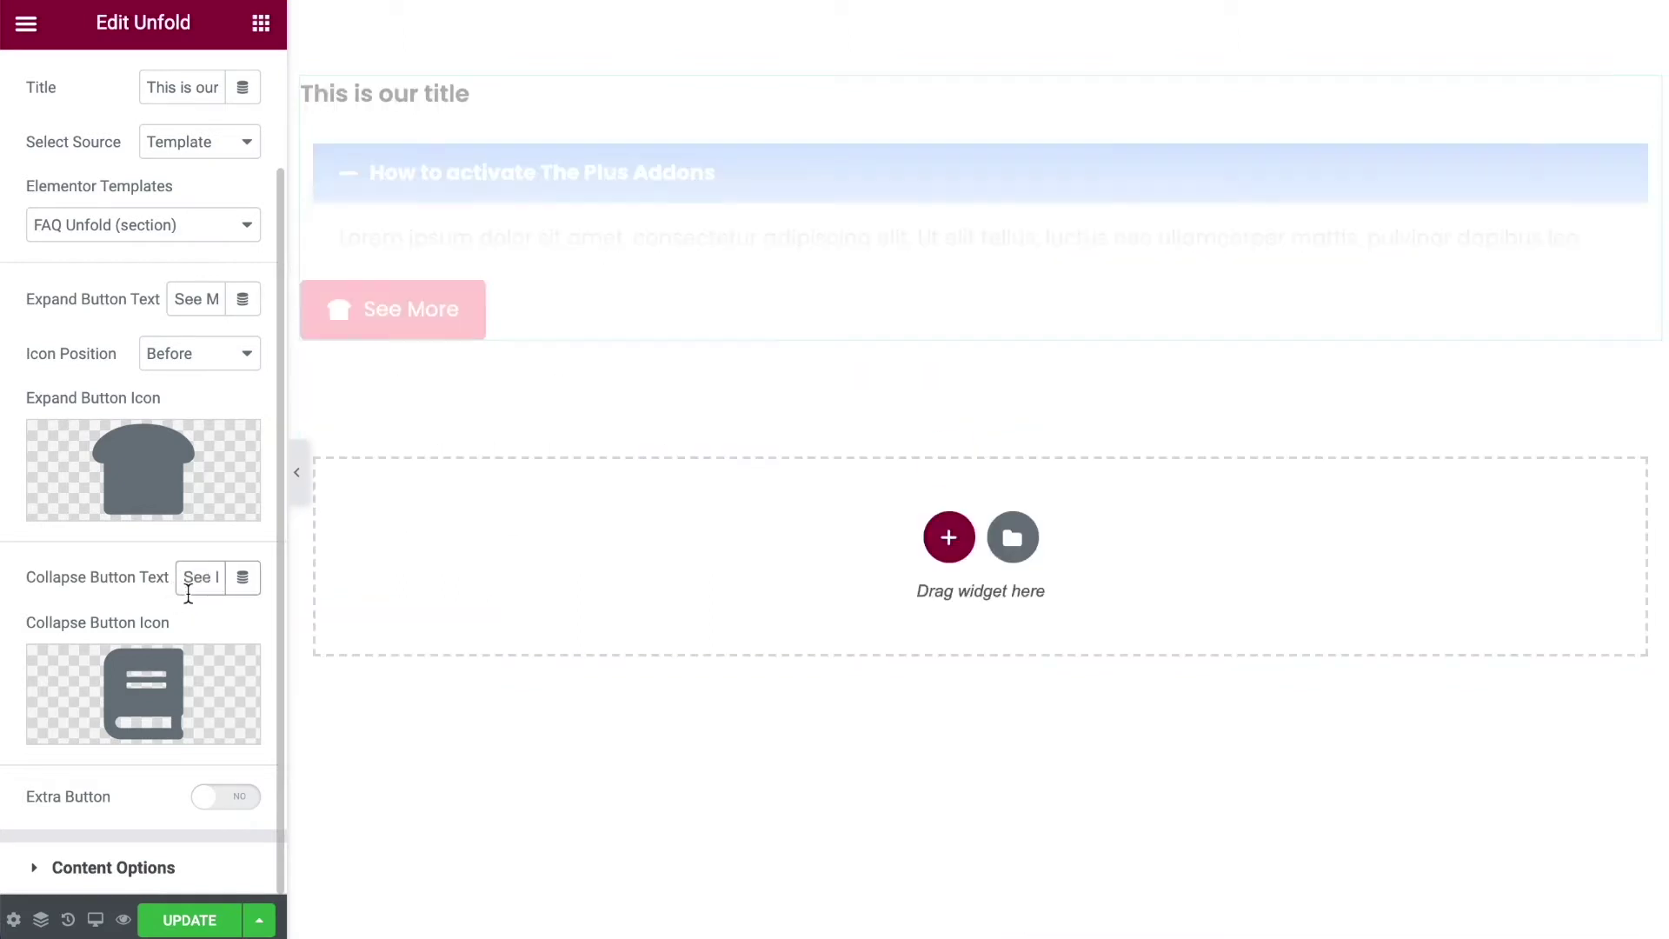
{"action": "left_click", "coordinate": [131, 698]}
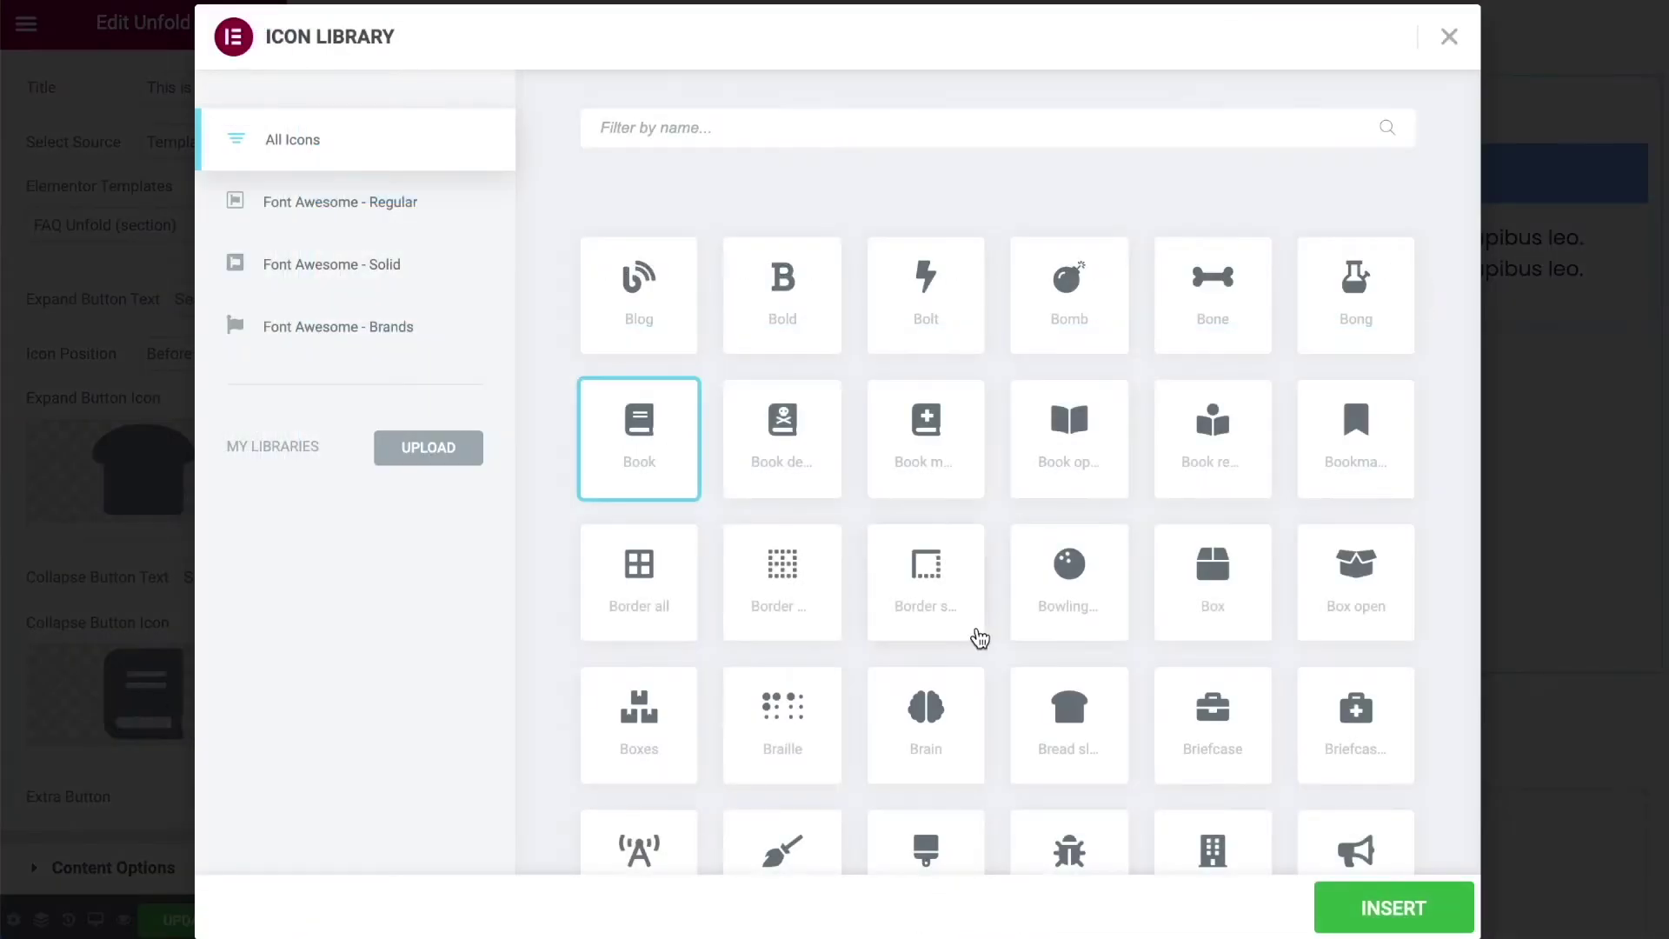
{"action": "scroll", "coordinate": [890, 640], "scroll_direction": "down", "scroll_amount": 3}
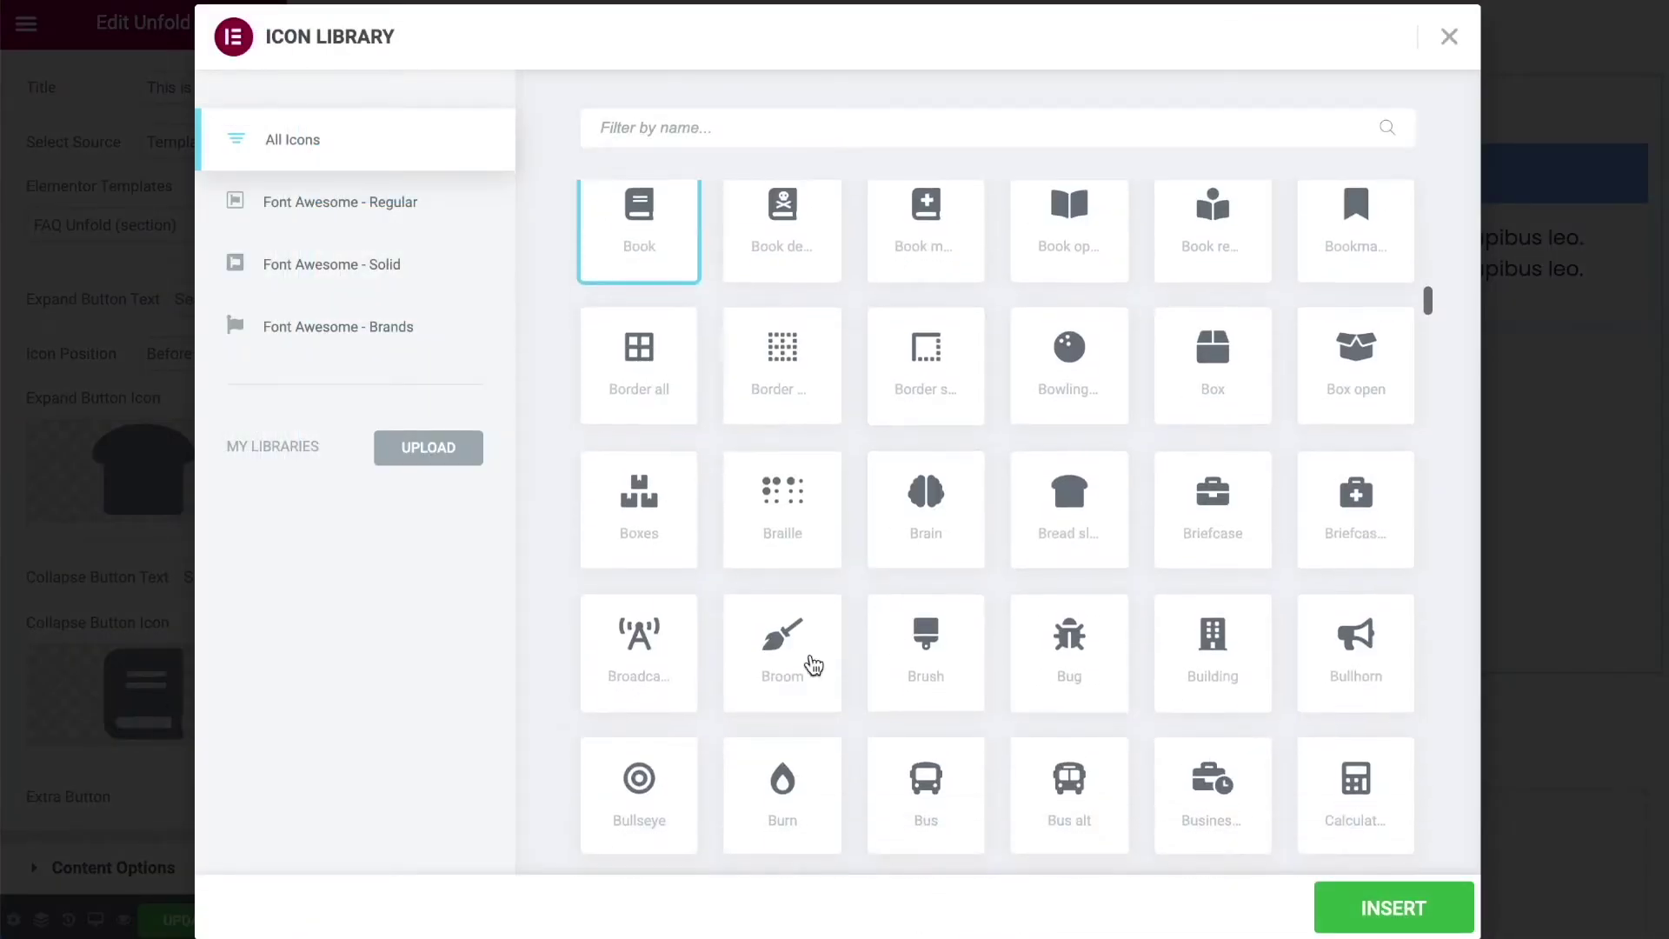
{"action": "left_click", "coordinate": [782, 647]}
{"action": "left_click", "coordinate": [1418, 908]}
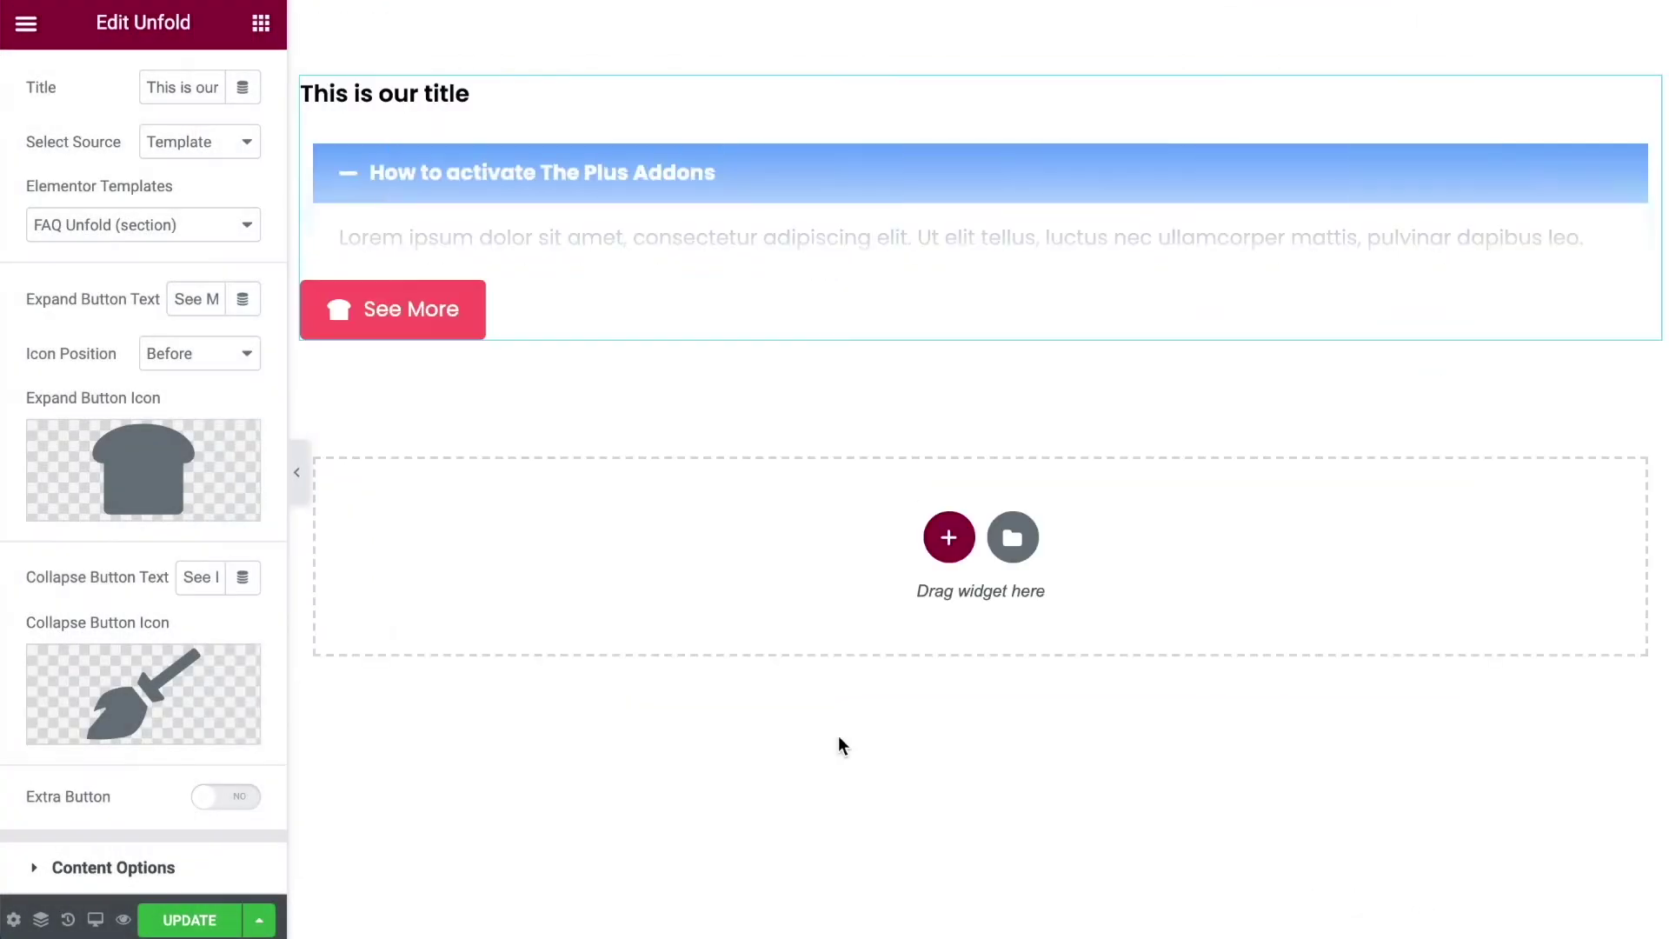
{"action": "left_click", "coordinate": [430, 325]}
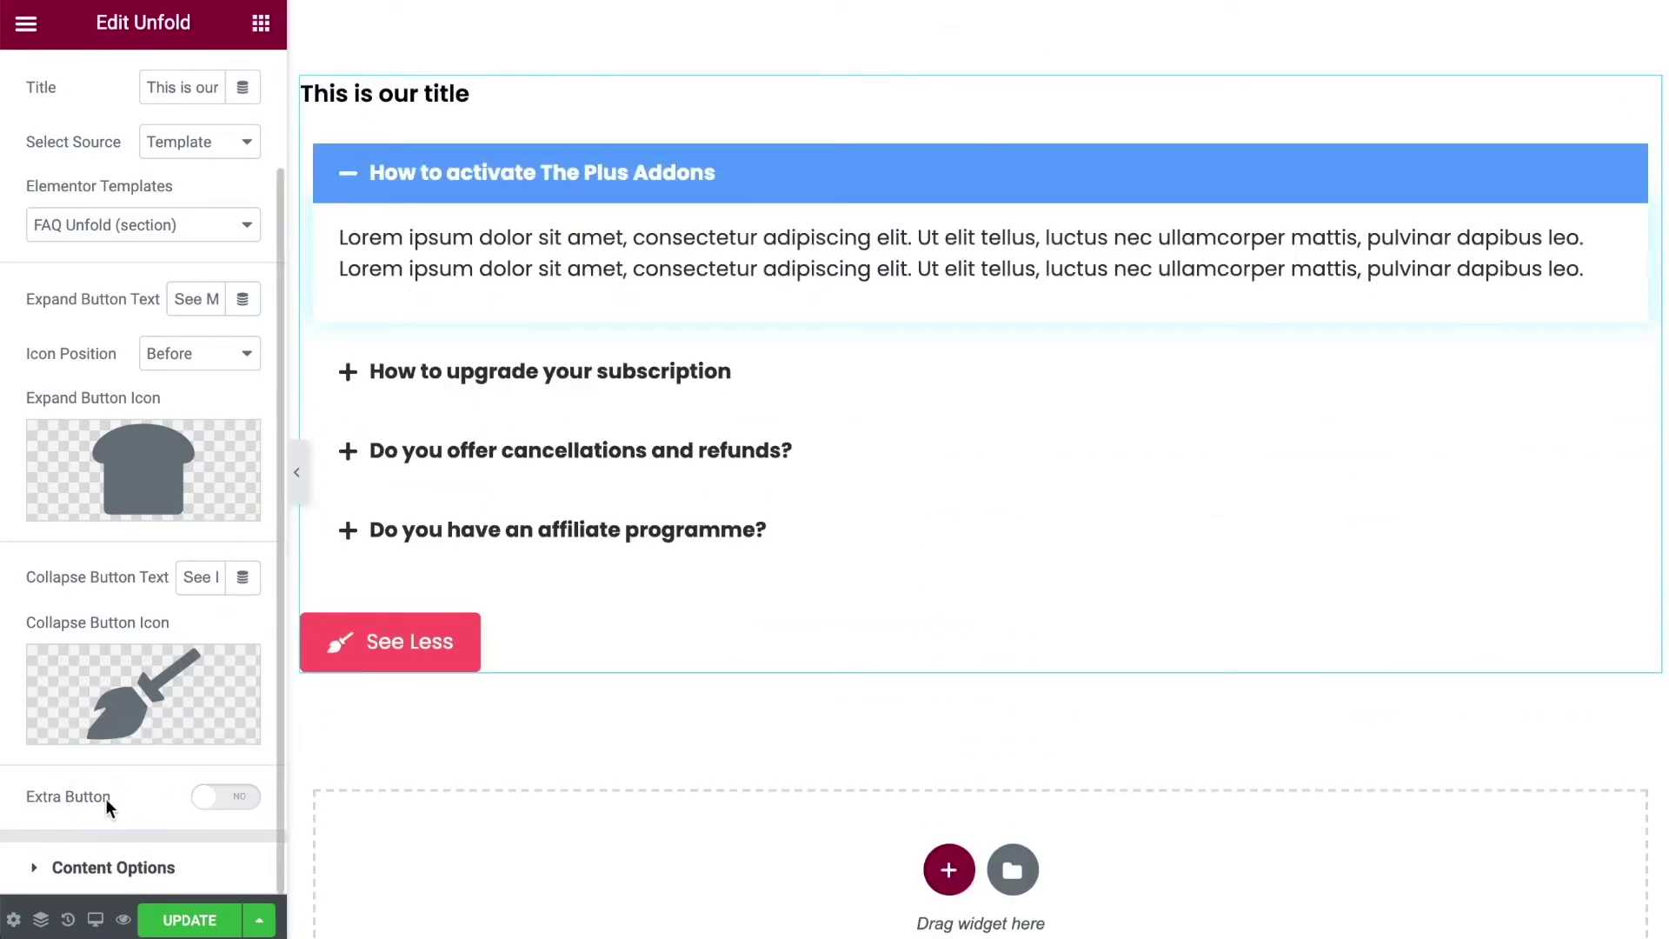
Enable the extra button and label it 'See all FAQs'.
{"action": "left_click", "coordinate": [226, 796]}
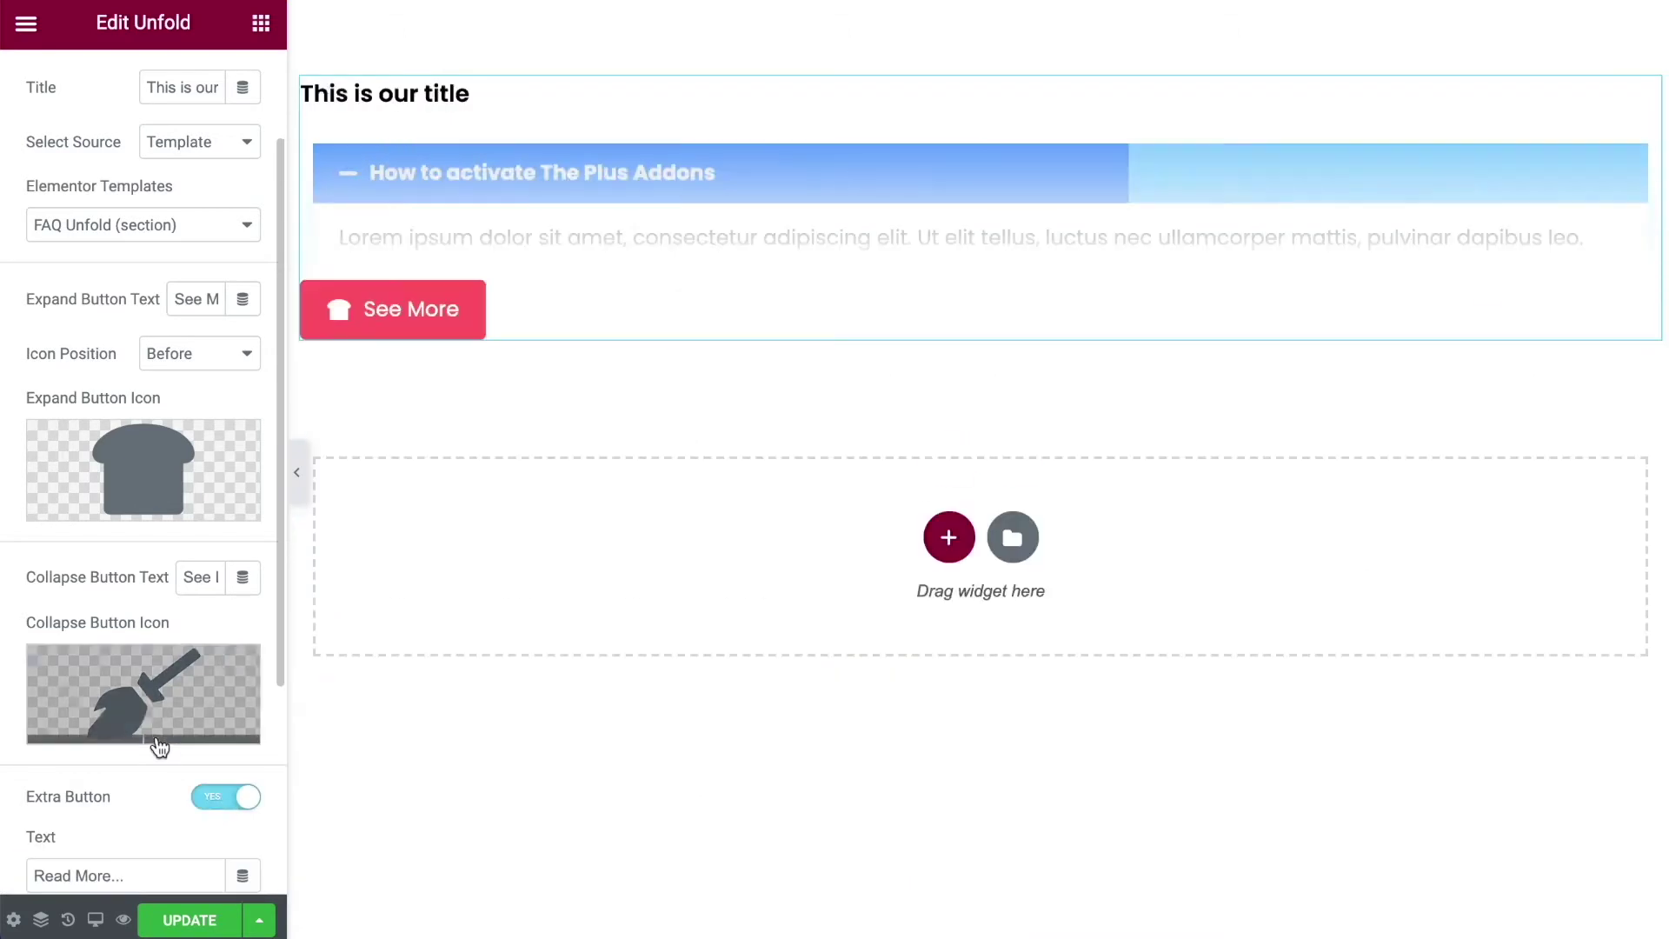
{"action": "scroll", "coordinate": [151, 674], "scroll_direction": "down", "scroll_amount": 3}
{"action": "scroll", "coordinate": [151, 674], "scroll_direction": "down", "scroll_amount": 1}
{"action": "left_click_drag", "start_coordinate": [117, 561], "coordinate": [2, 553]}
{"action": "type", "text": "See all FAQs"}
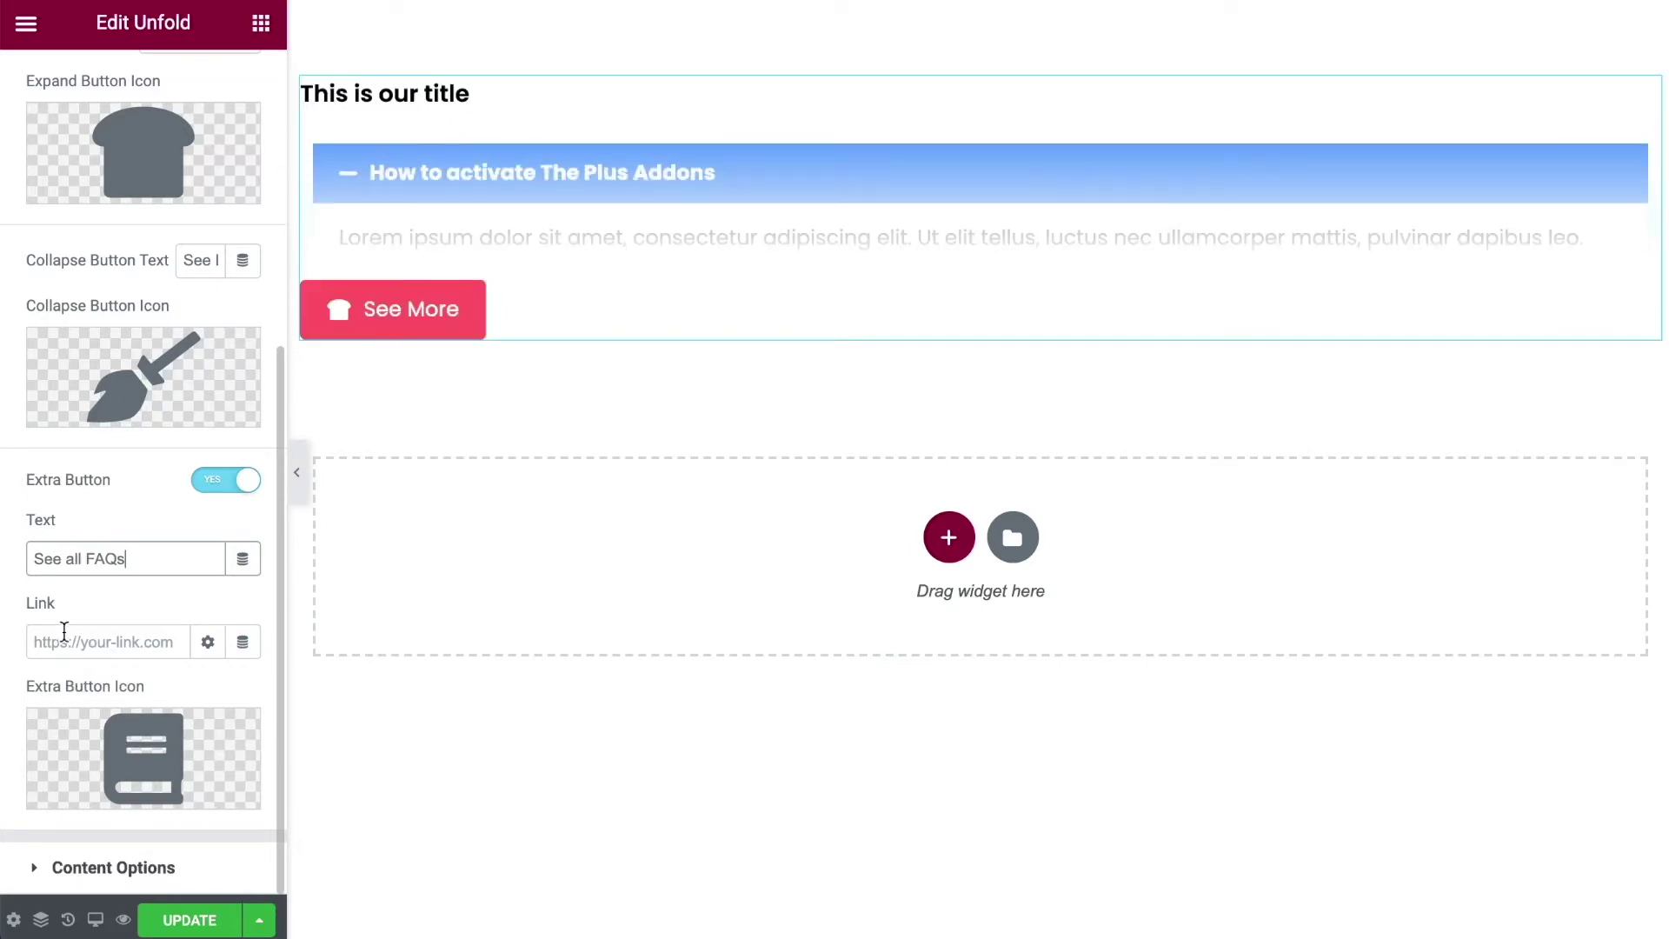
{"action": "left_click", "coordinate": [92, 640]}
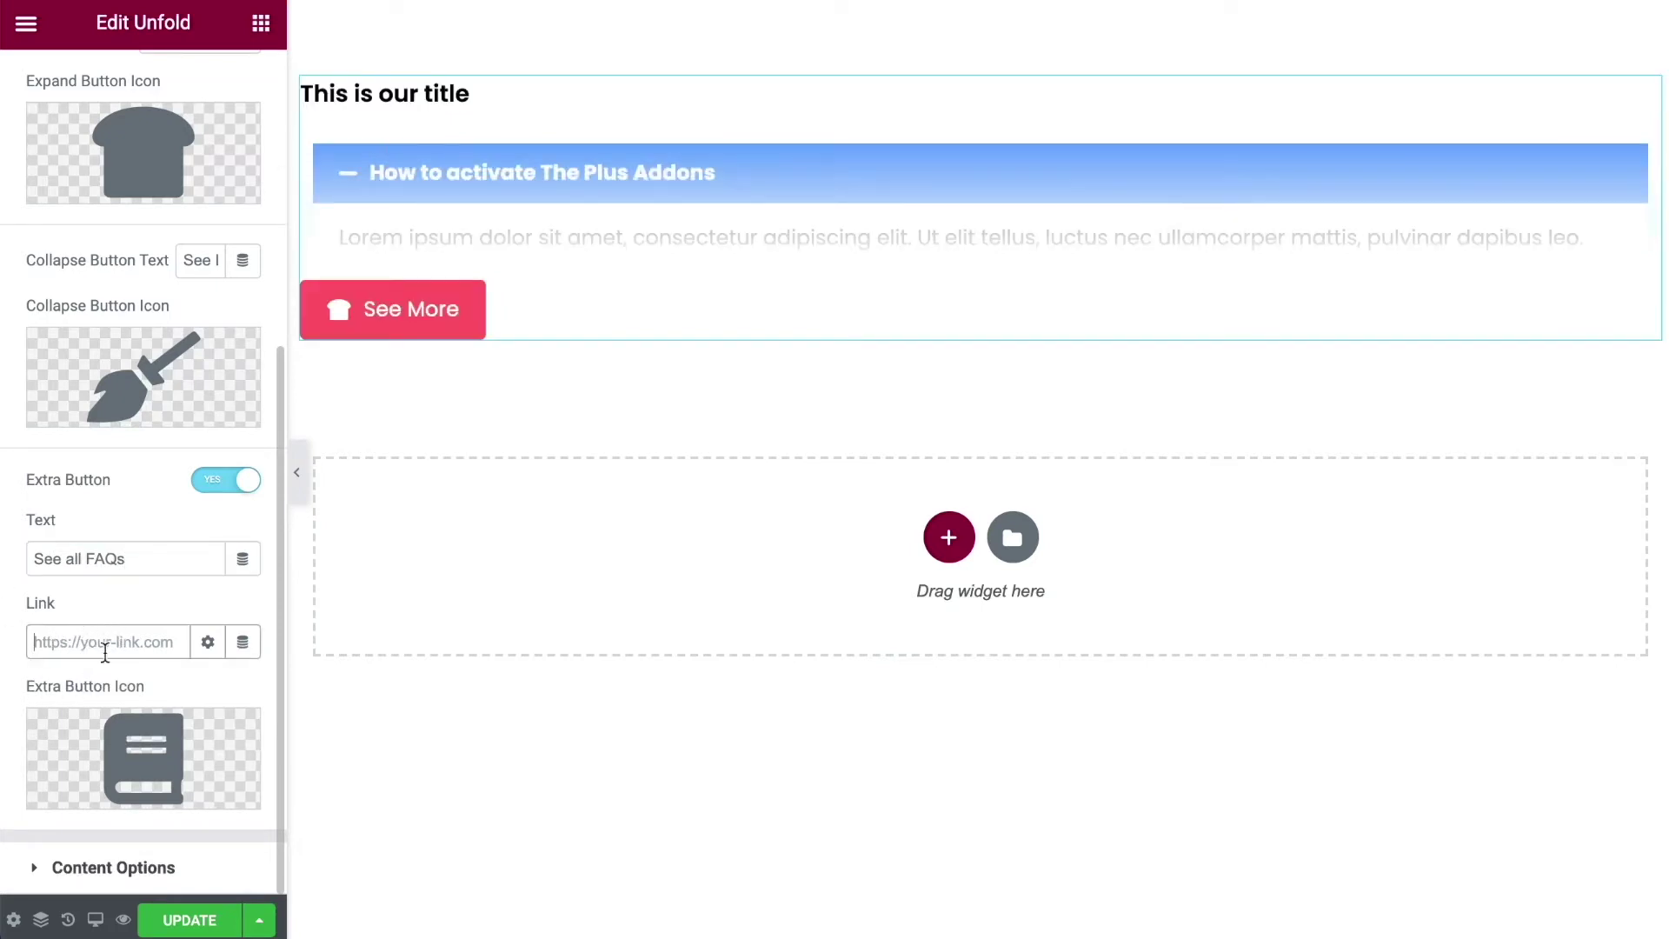
{"action": "mouse_move", "coordinate": [126, 745]}
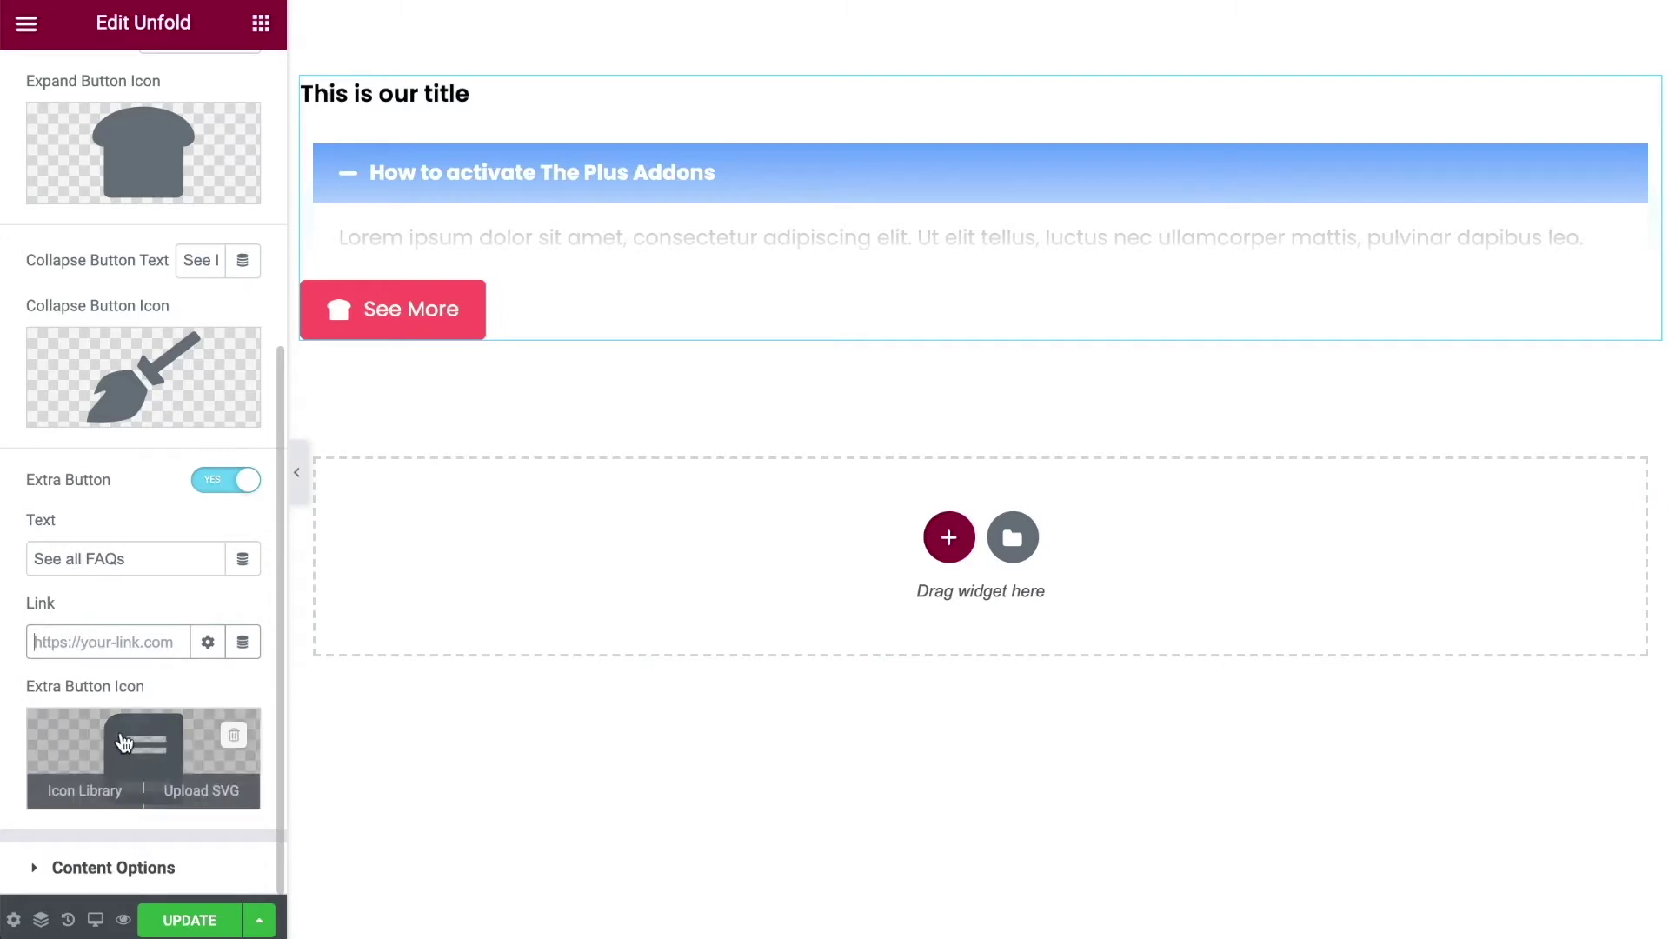
{"action": "left_click", "coordinate": [397, 325]}
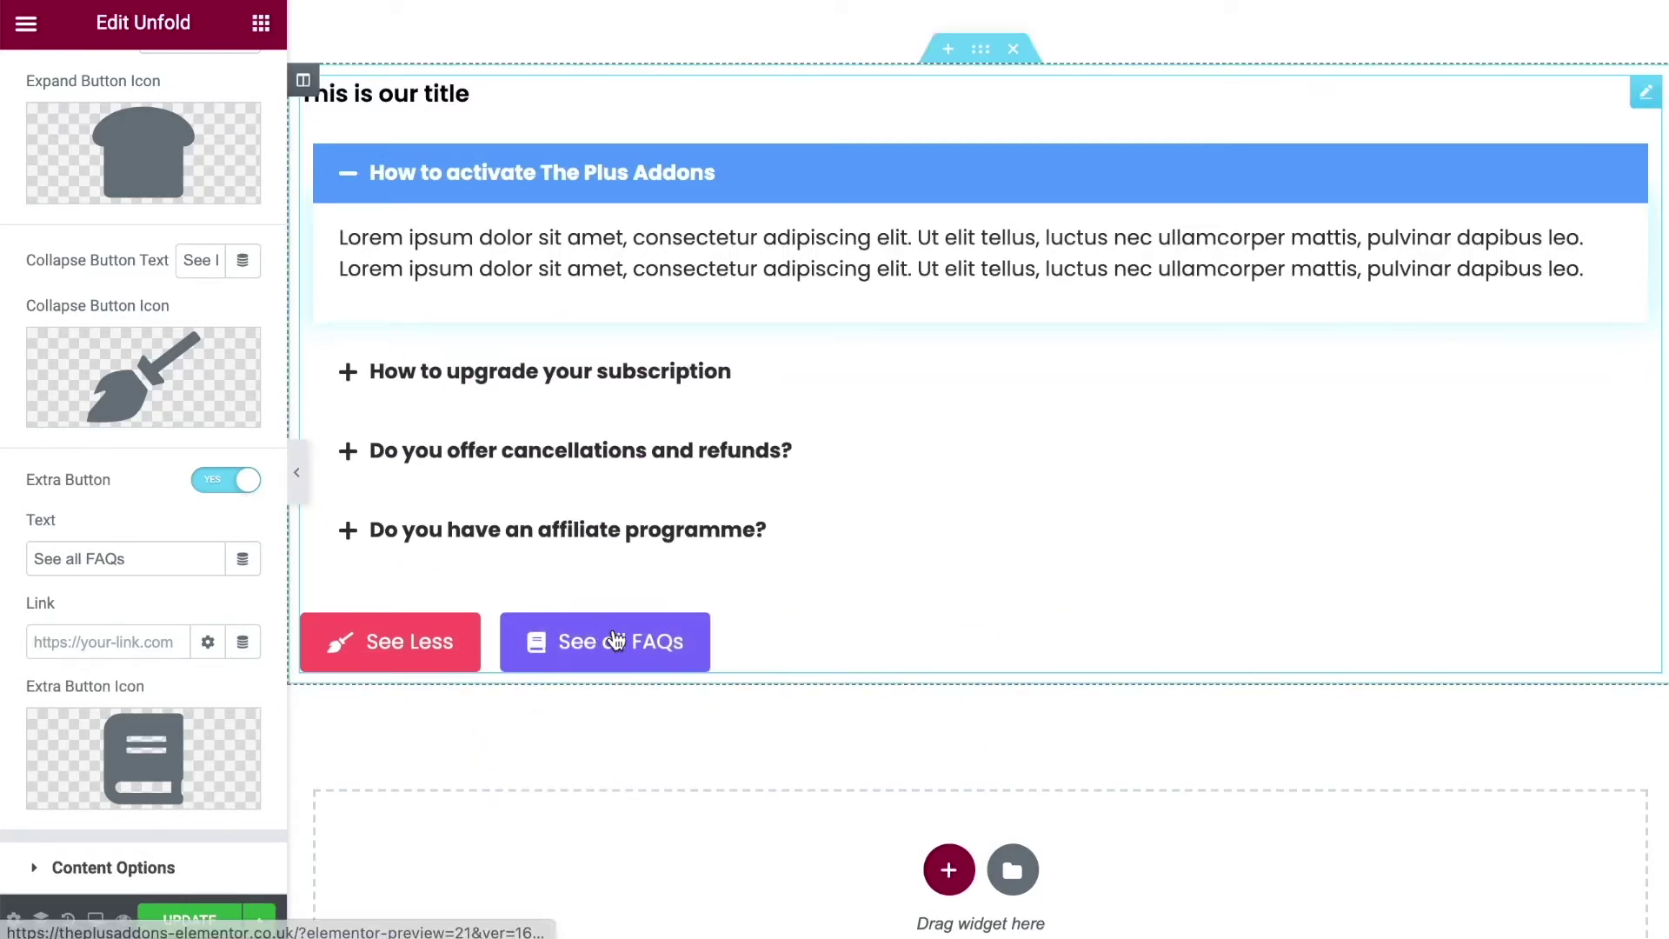
Give the See all FAQs button the Briefcase icon and check it in the preview.
{"action": "left_click", "coordinate": [187, 737]}
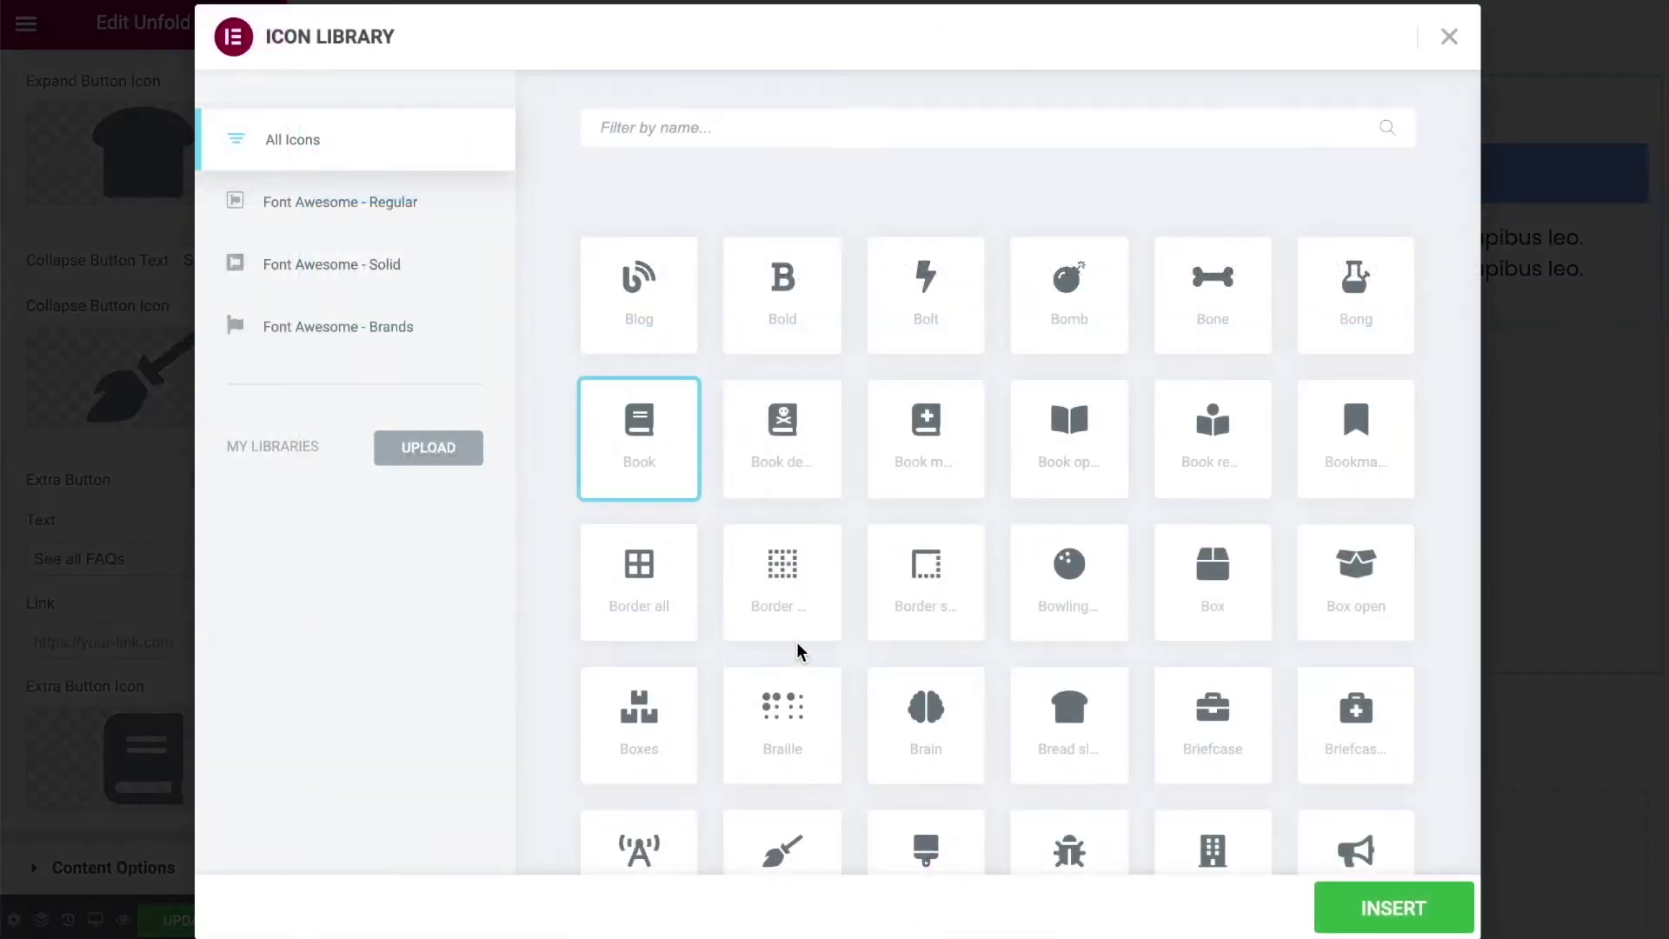
{"action": "scroll", "coordinate": [796, 643], "scroll_direction": "down", "scroll_amount": 3}
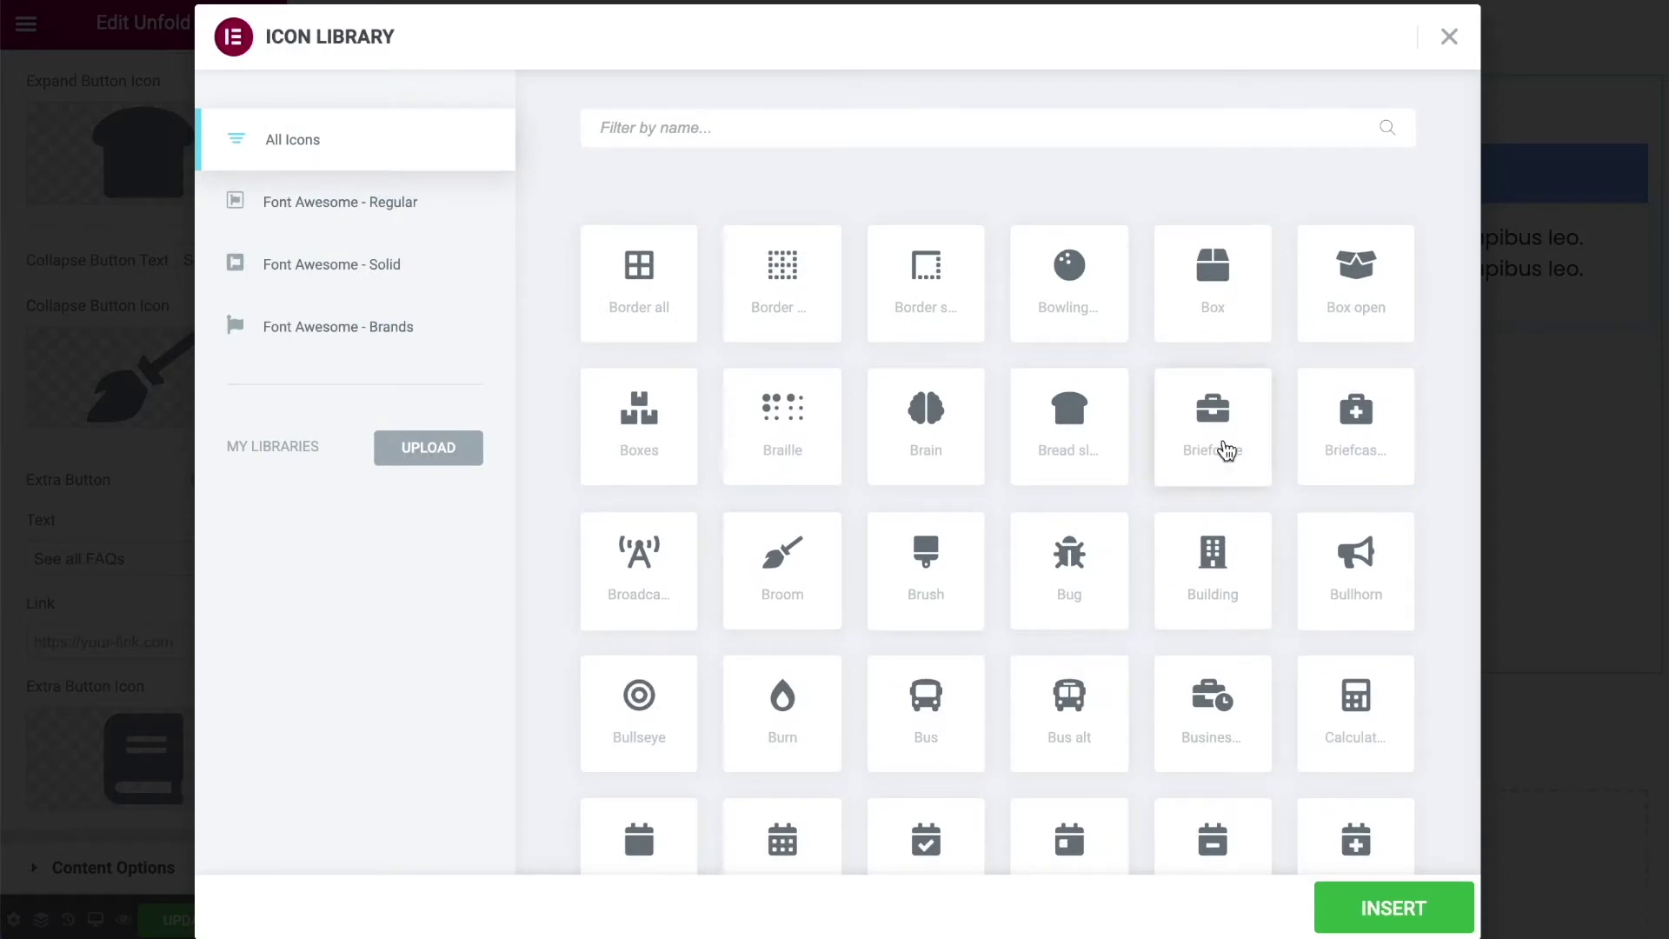
{"action": "left_click", "coordinate": [1225, 449]}
{"action": "left_click", "coordinate": [1363, 915]}
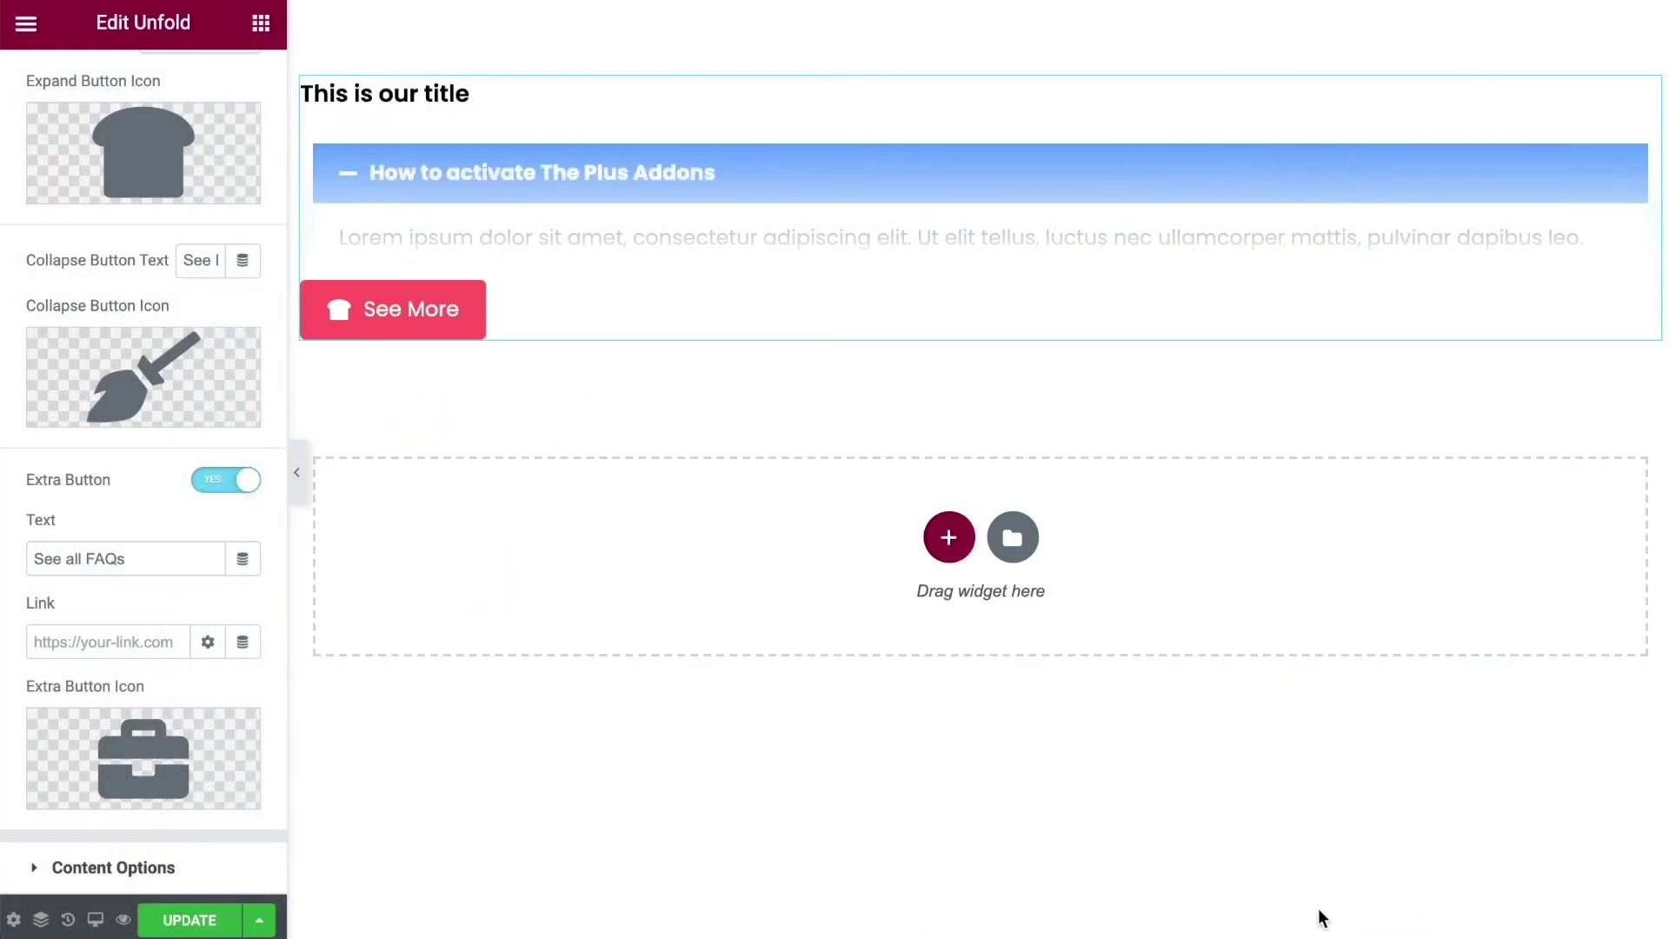
{"action": "left_click", "coordinate": [416, 316]}
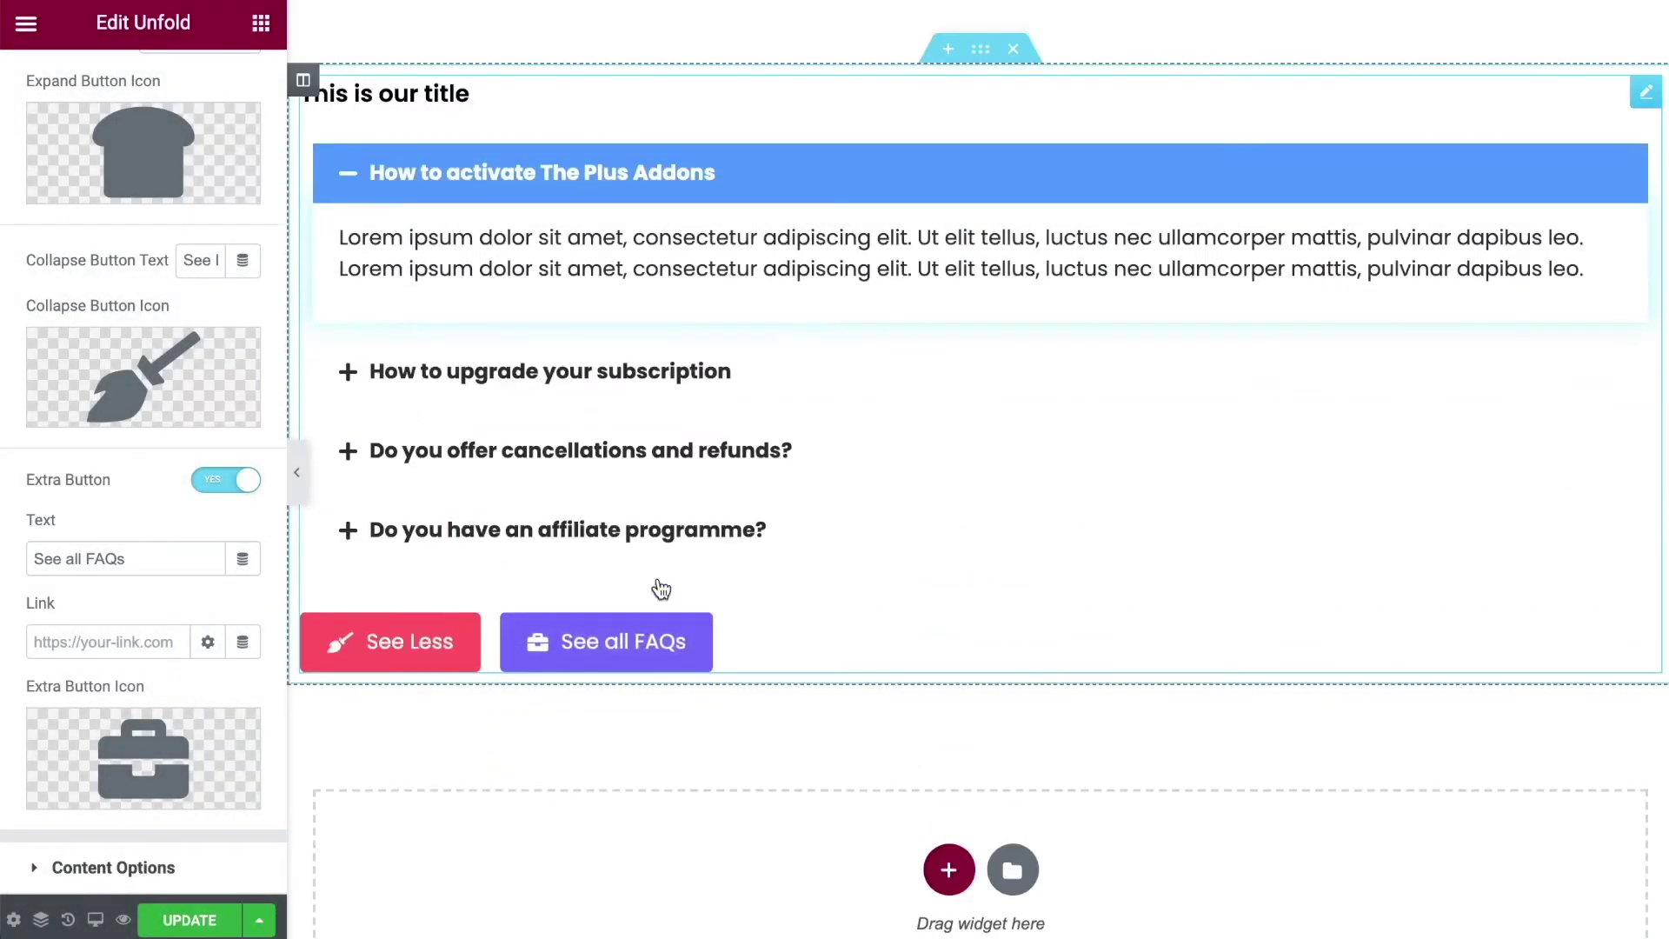
Set Content Expand Direction to Above Button after testing the Below option.
{"action": "left_click", "coordinate": [45, 865]}
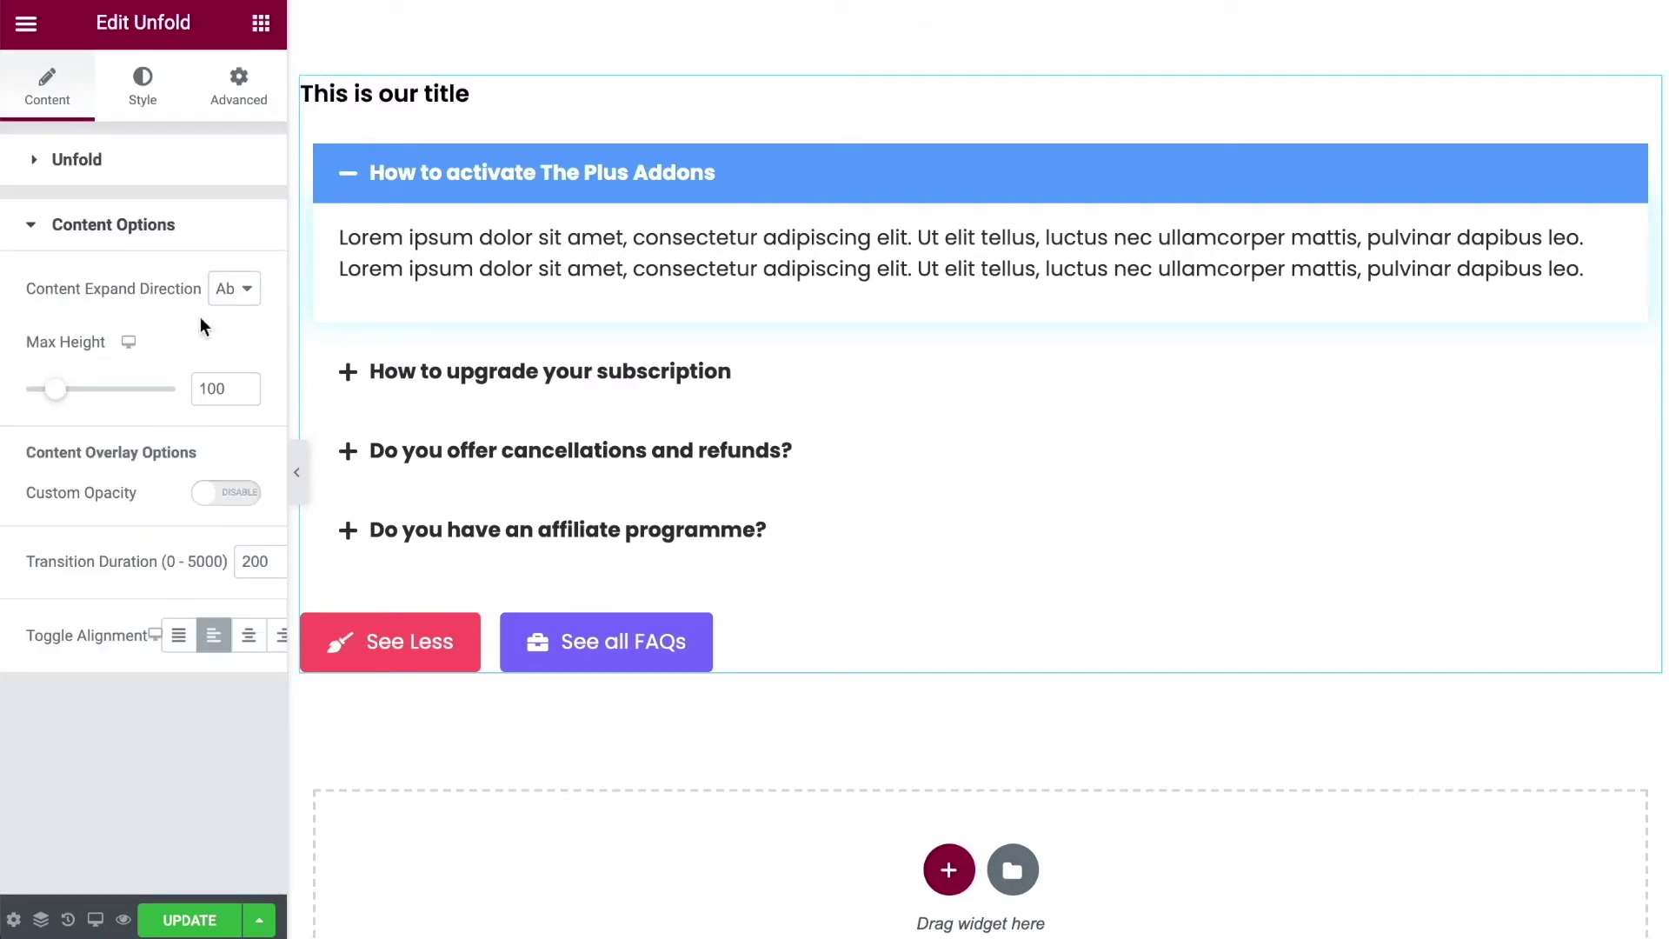
{"action": "left_click", "coordinate": [234, 290]}
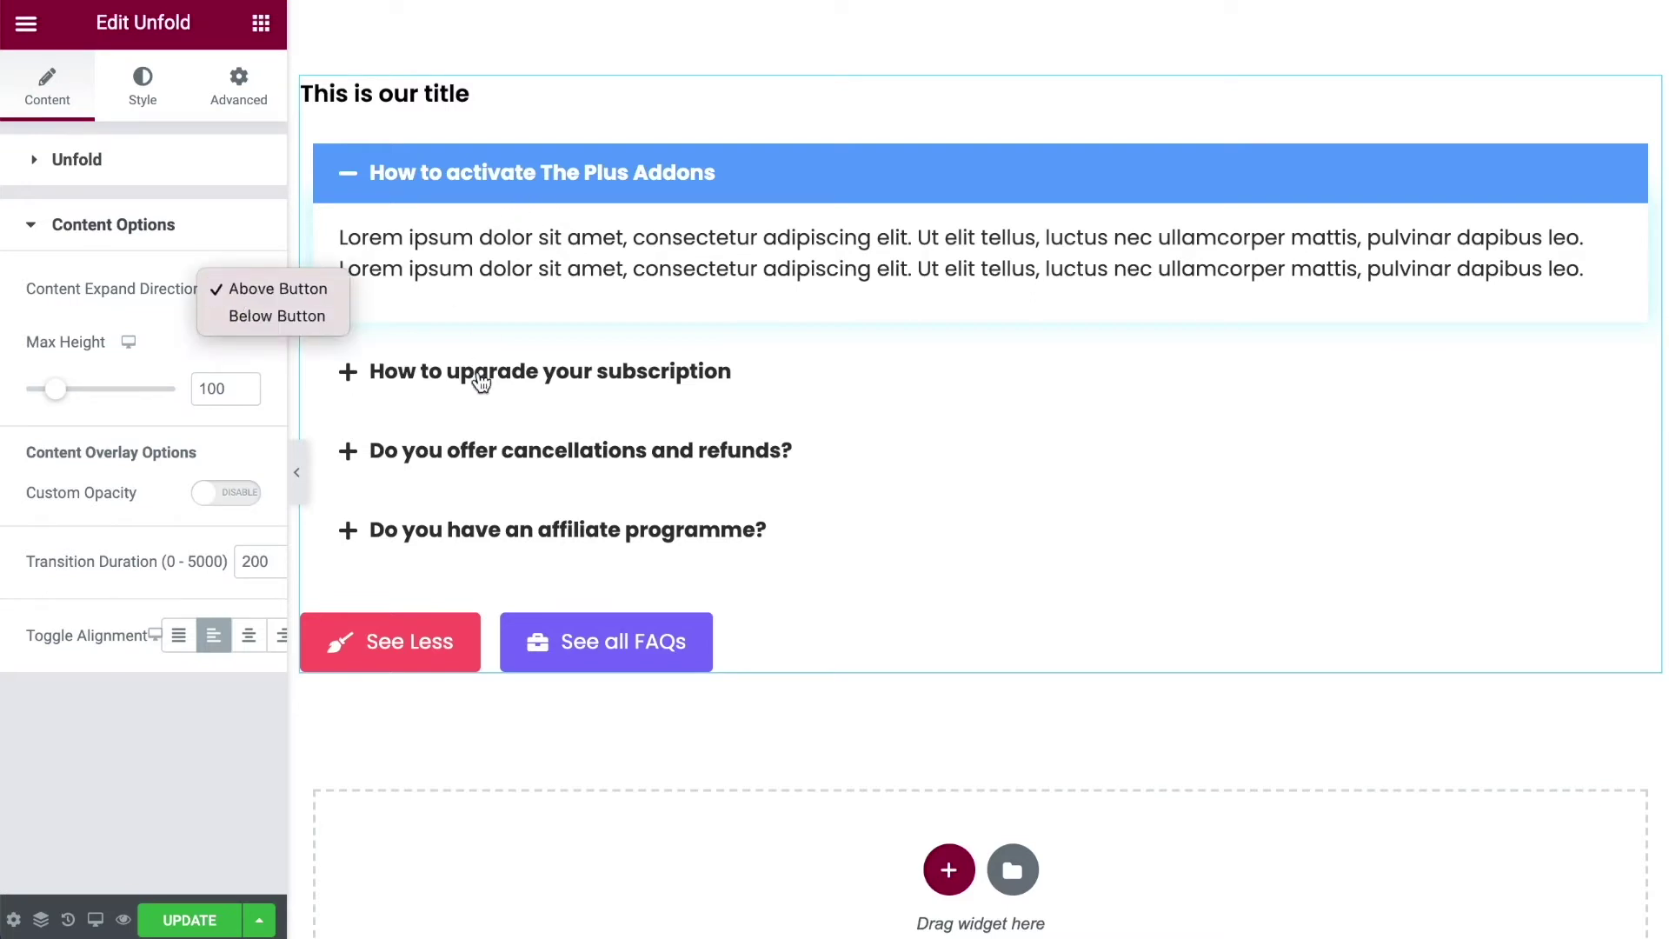
{"action": "left_click", "coordinate": [261, 316]}
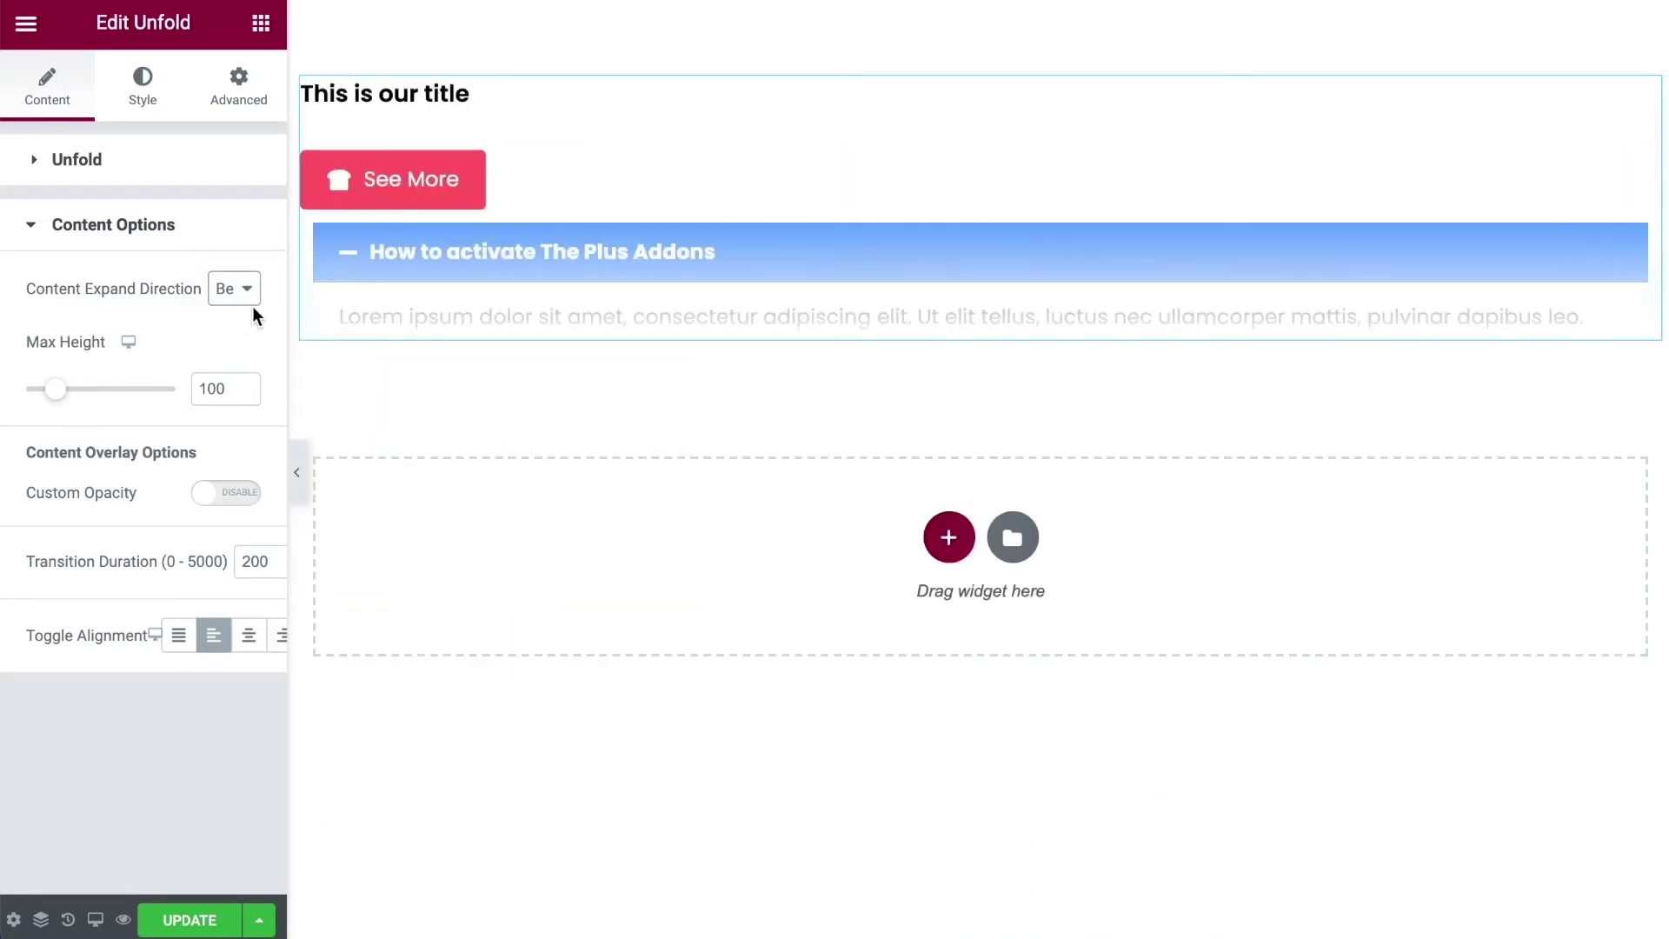
{"action": "left_click", "coordinate": [432, 180]}
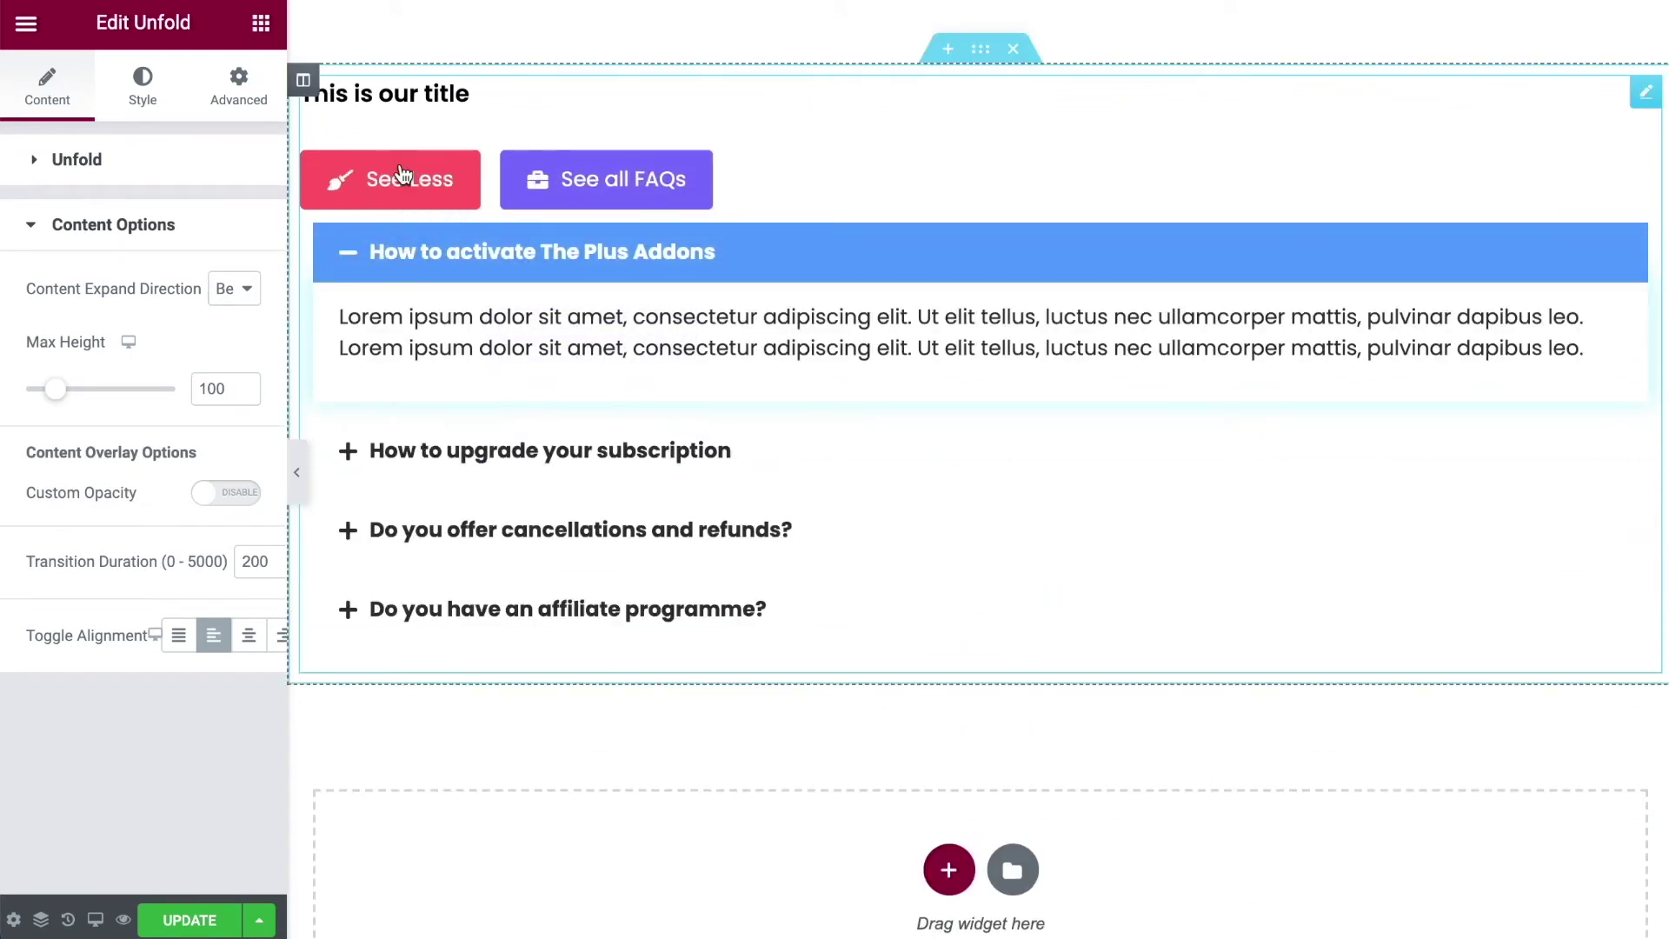
{"action": "left_click", "coordinate": [402, 174]}
{"action": "left_click", "coordinate": [237, 288]}
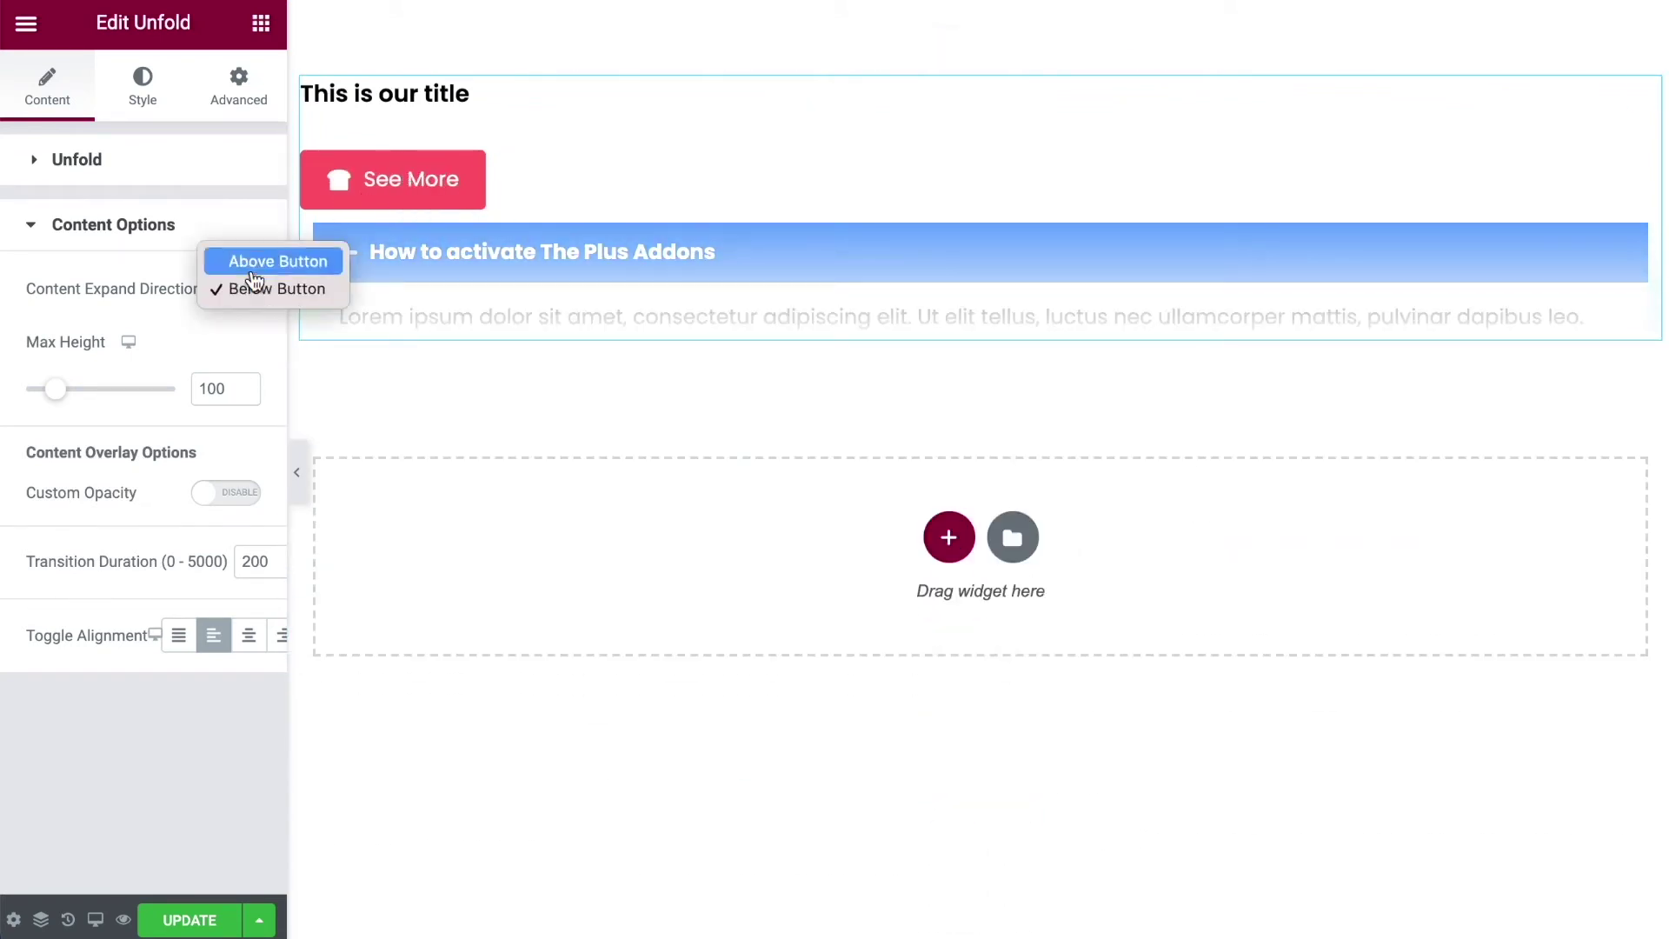
{"action": "left_click", "coordinate": [261, 258]}
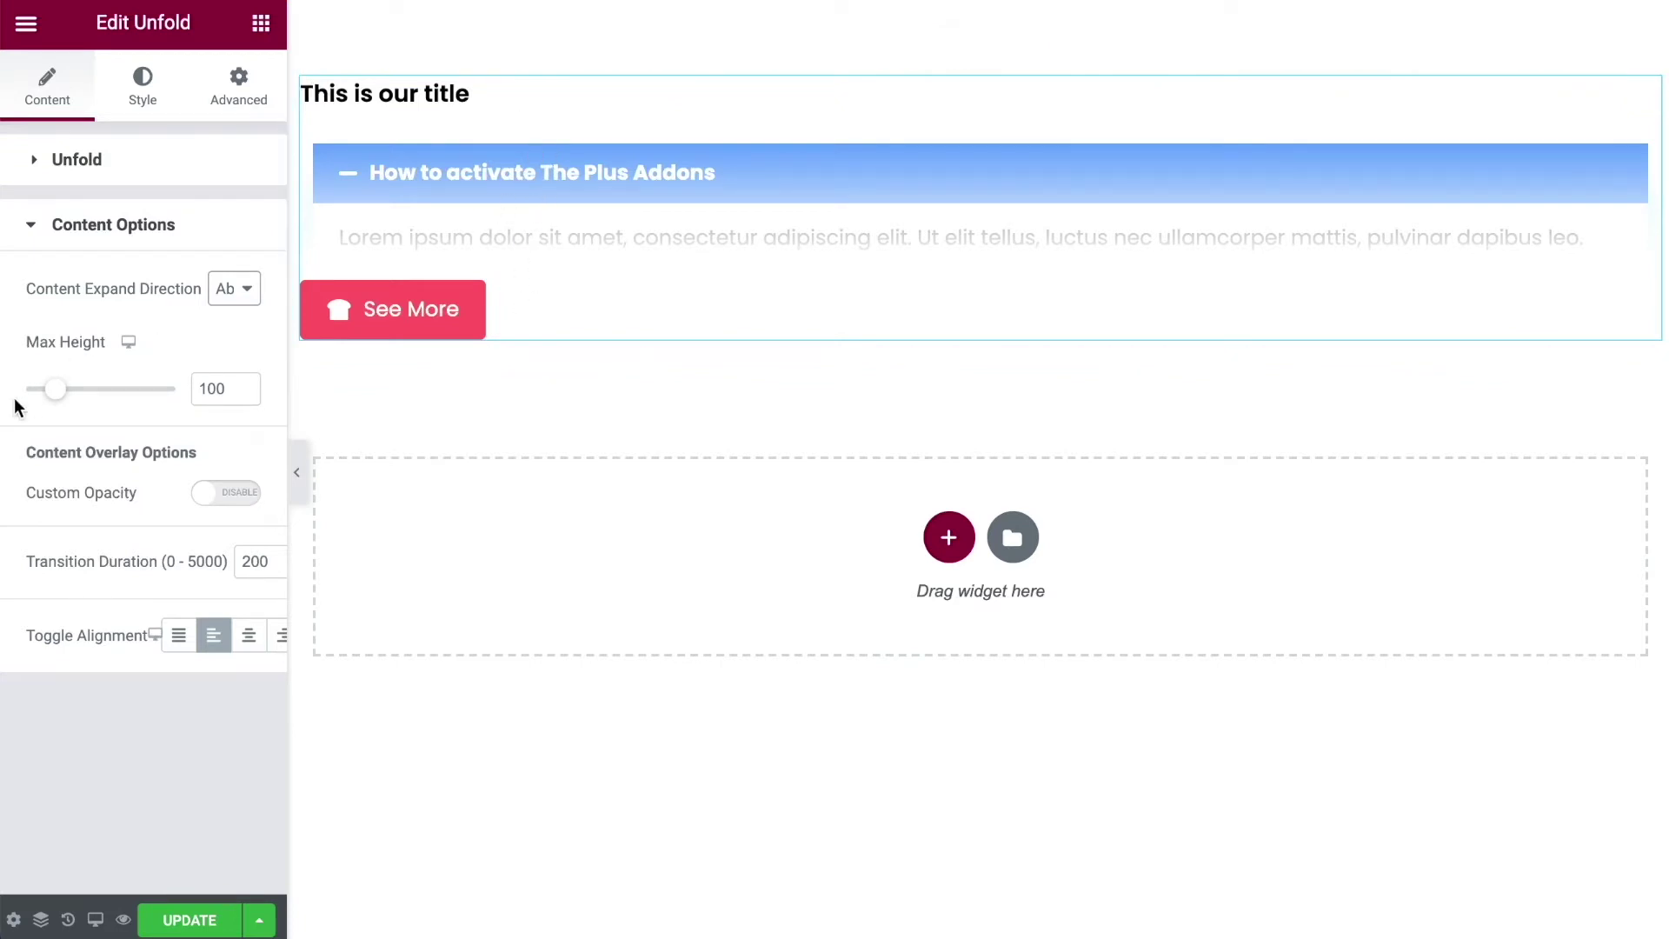
Set the collapsed content's Max Height to 150 and enable Custom Opacity.
{"action": "left_click_drag", "start_coordinate": [54, 398], "coordinate": [104, 396]}
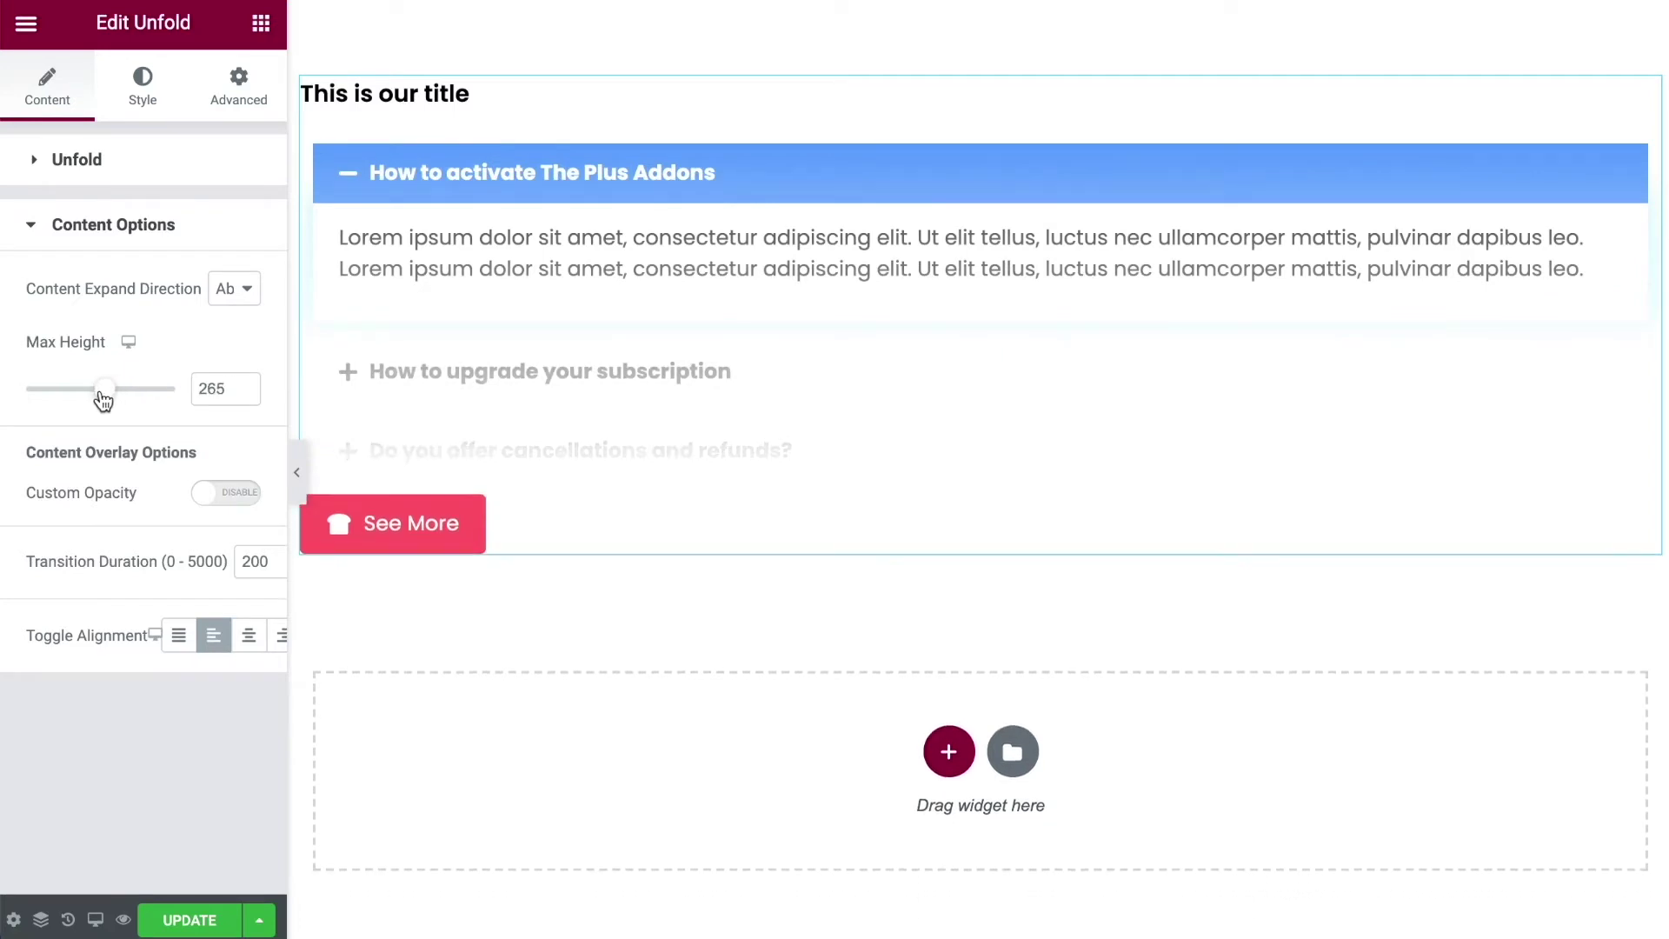
{"action": "double_click", "coordinate": [212, 388]}
{"action": "type", "text": "150"}
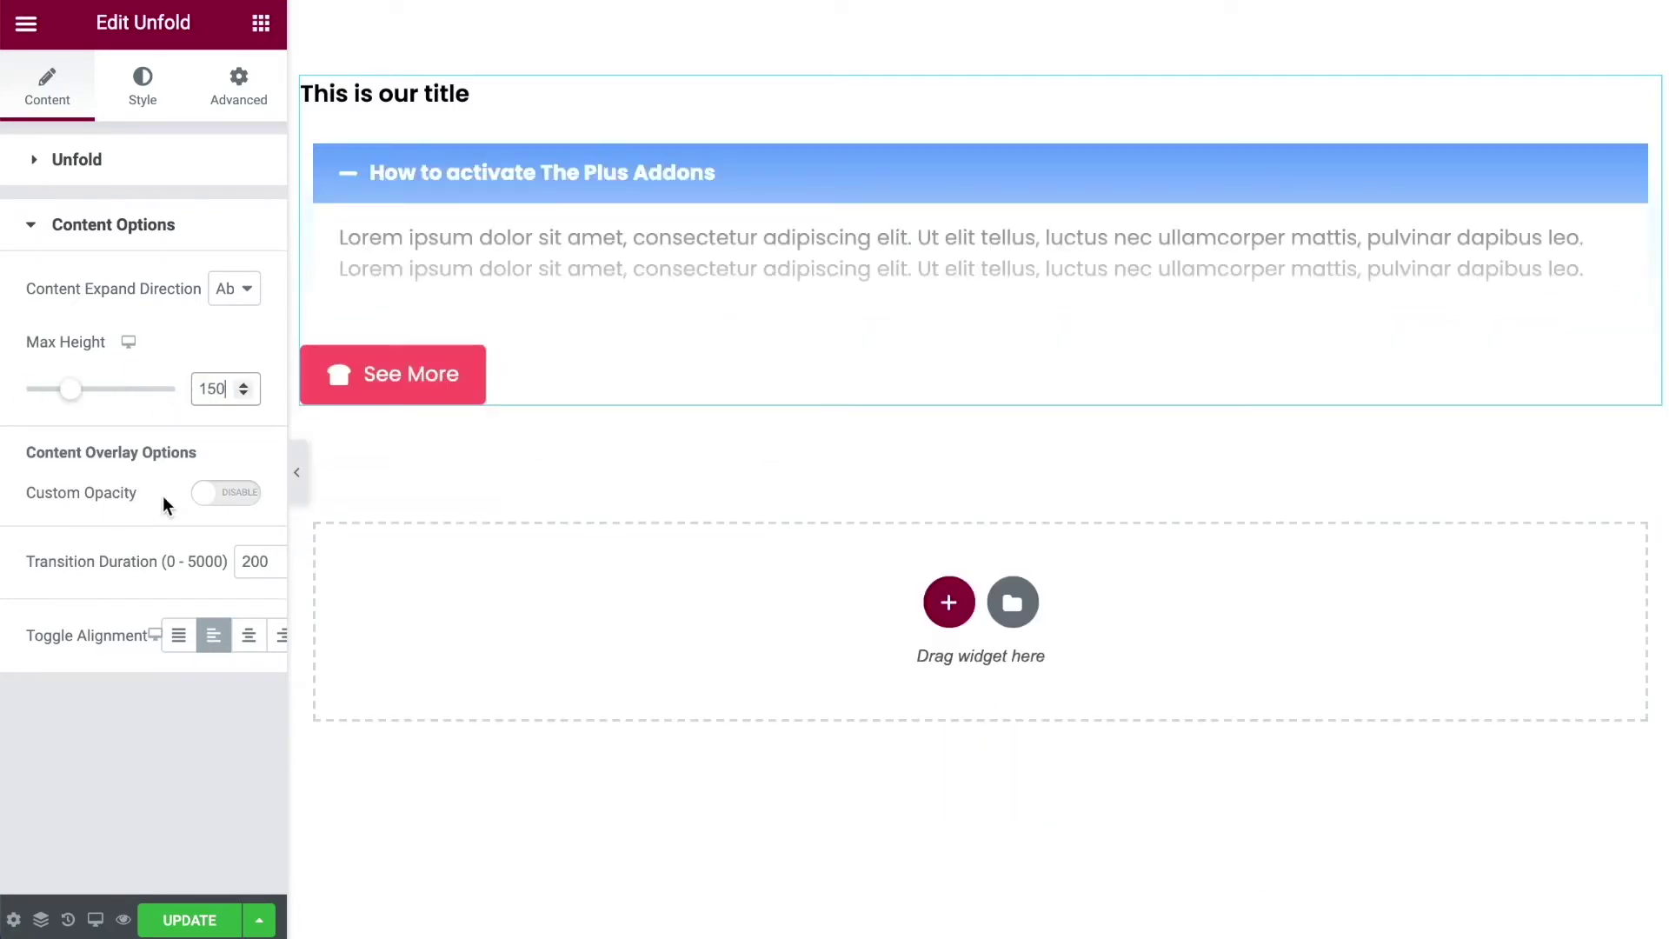
{"action": "left_click", "coordinate": [212, 496]}
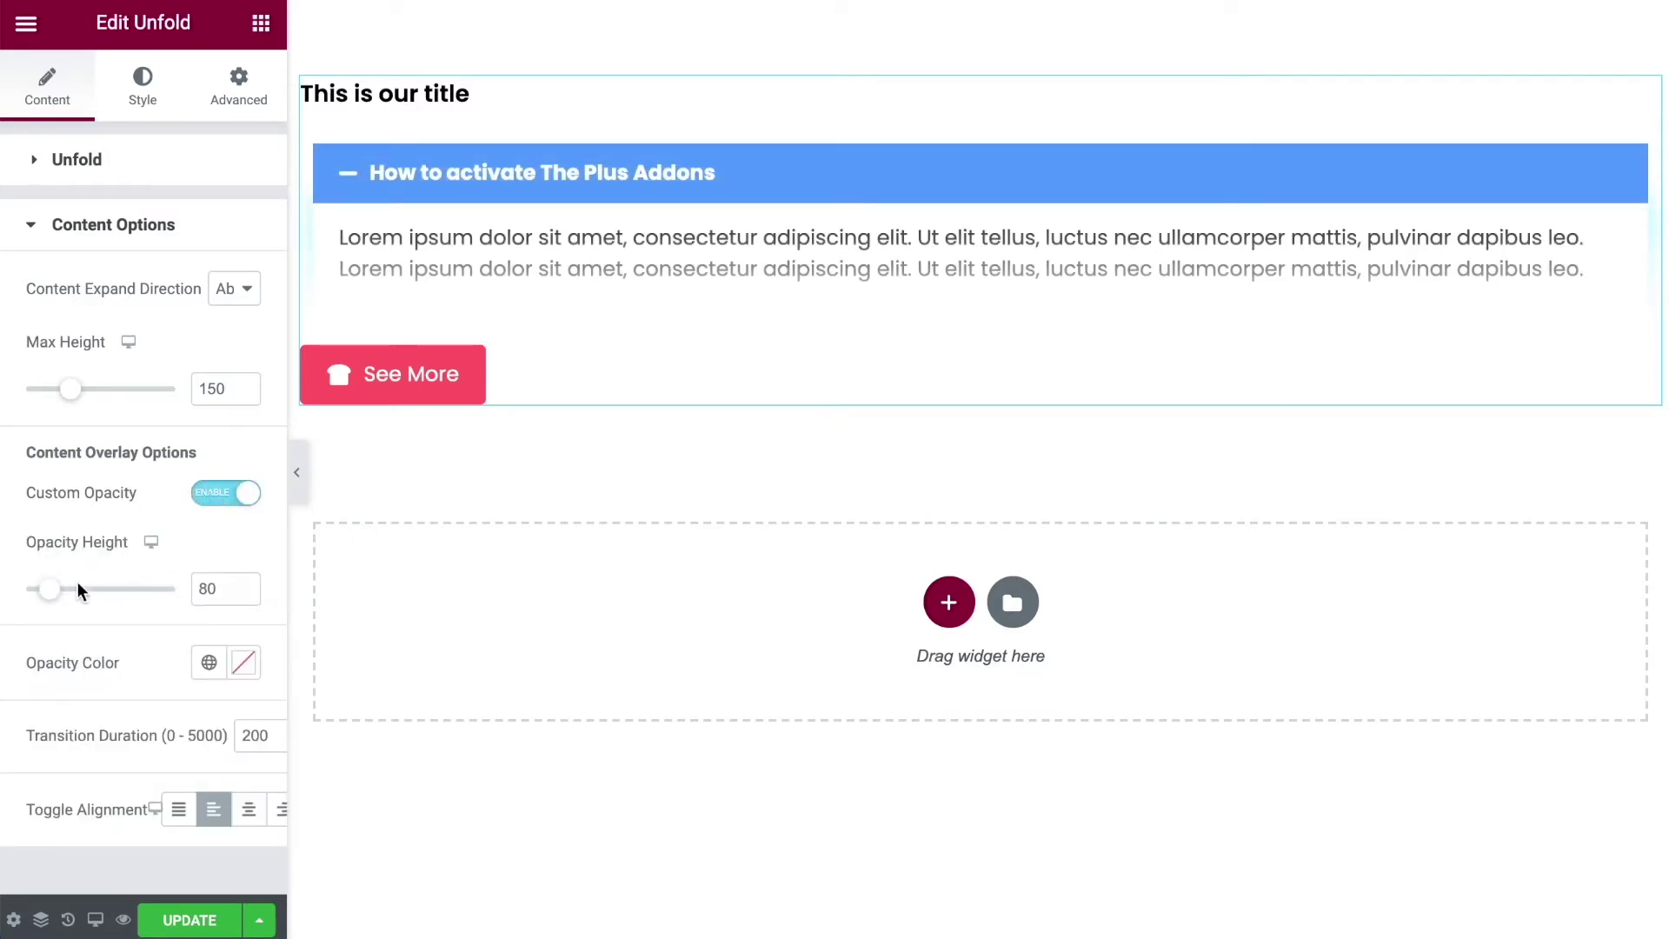
{"action": "mouse_move", "coordinate": [50, 589]}
{"action": "left_mouse_down"}
{"action": "mouse_move", "coordinate": [110, 593]}
{"action": "mouse_move", "coordinate": [64, 598]}
{"action": "mouse_move", "coordinate": [78, 598]}
{"action": "left_mouse_up"}
Make the opacity overlay colour light cyan #BBFCFF and reduce its height to about 14.
{"action": "left_click", "coordinate": [247, 671]}
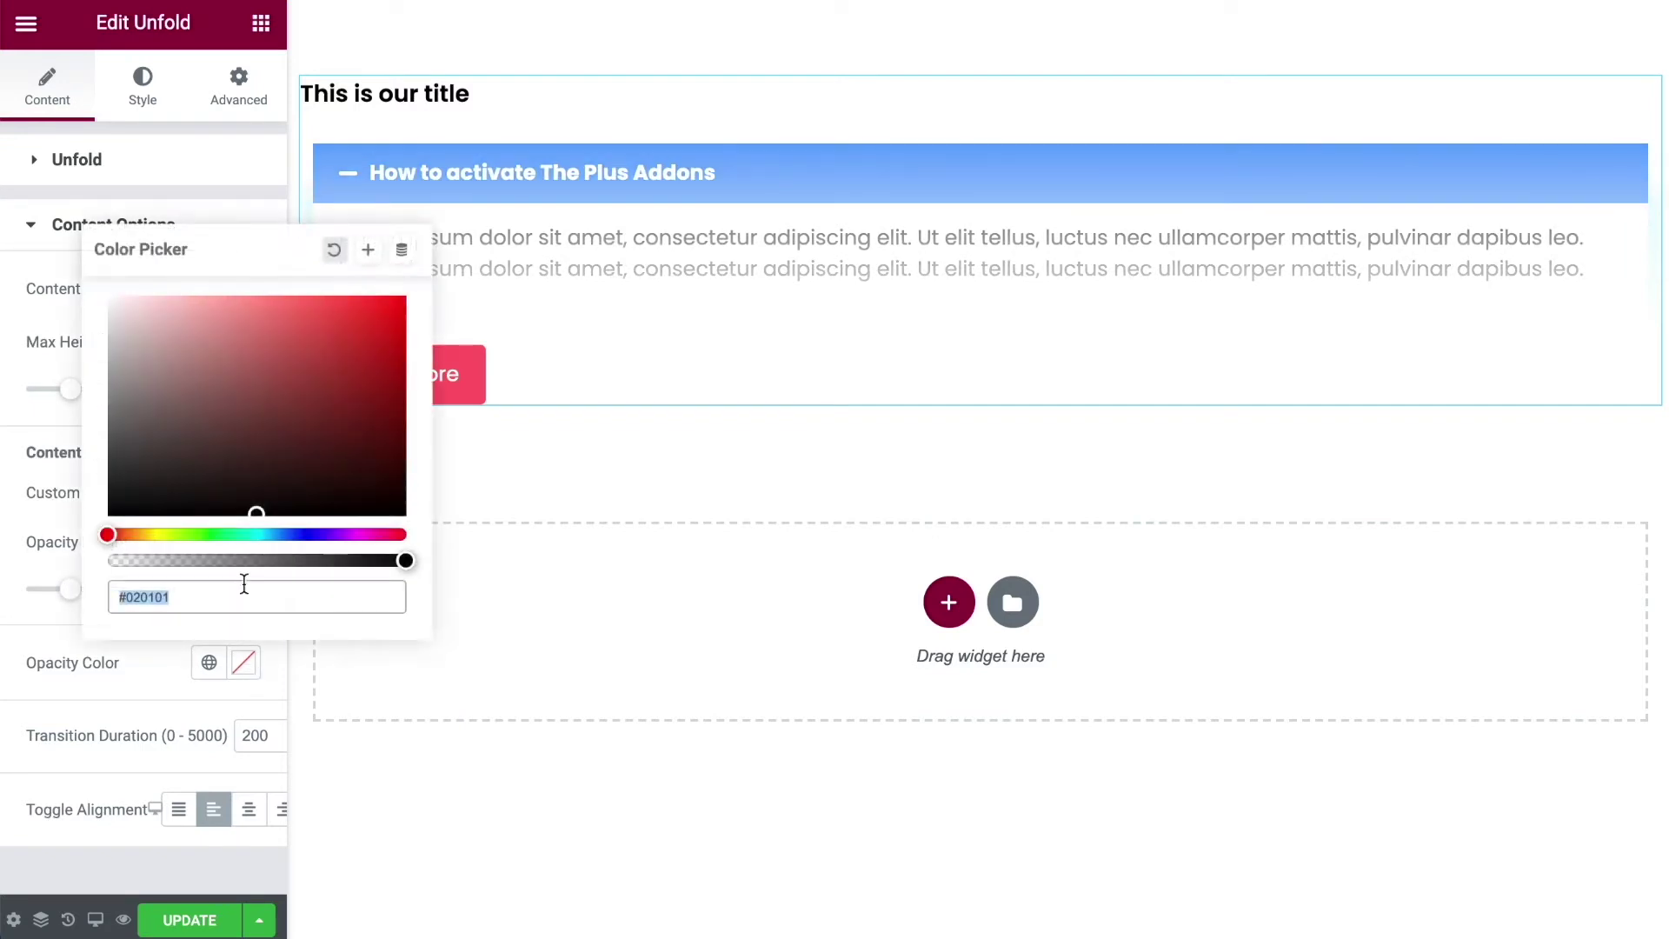
{"action": "left_click", "coordinate": [257, 535]}
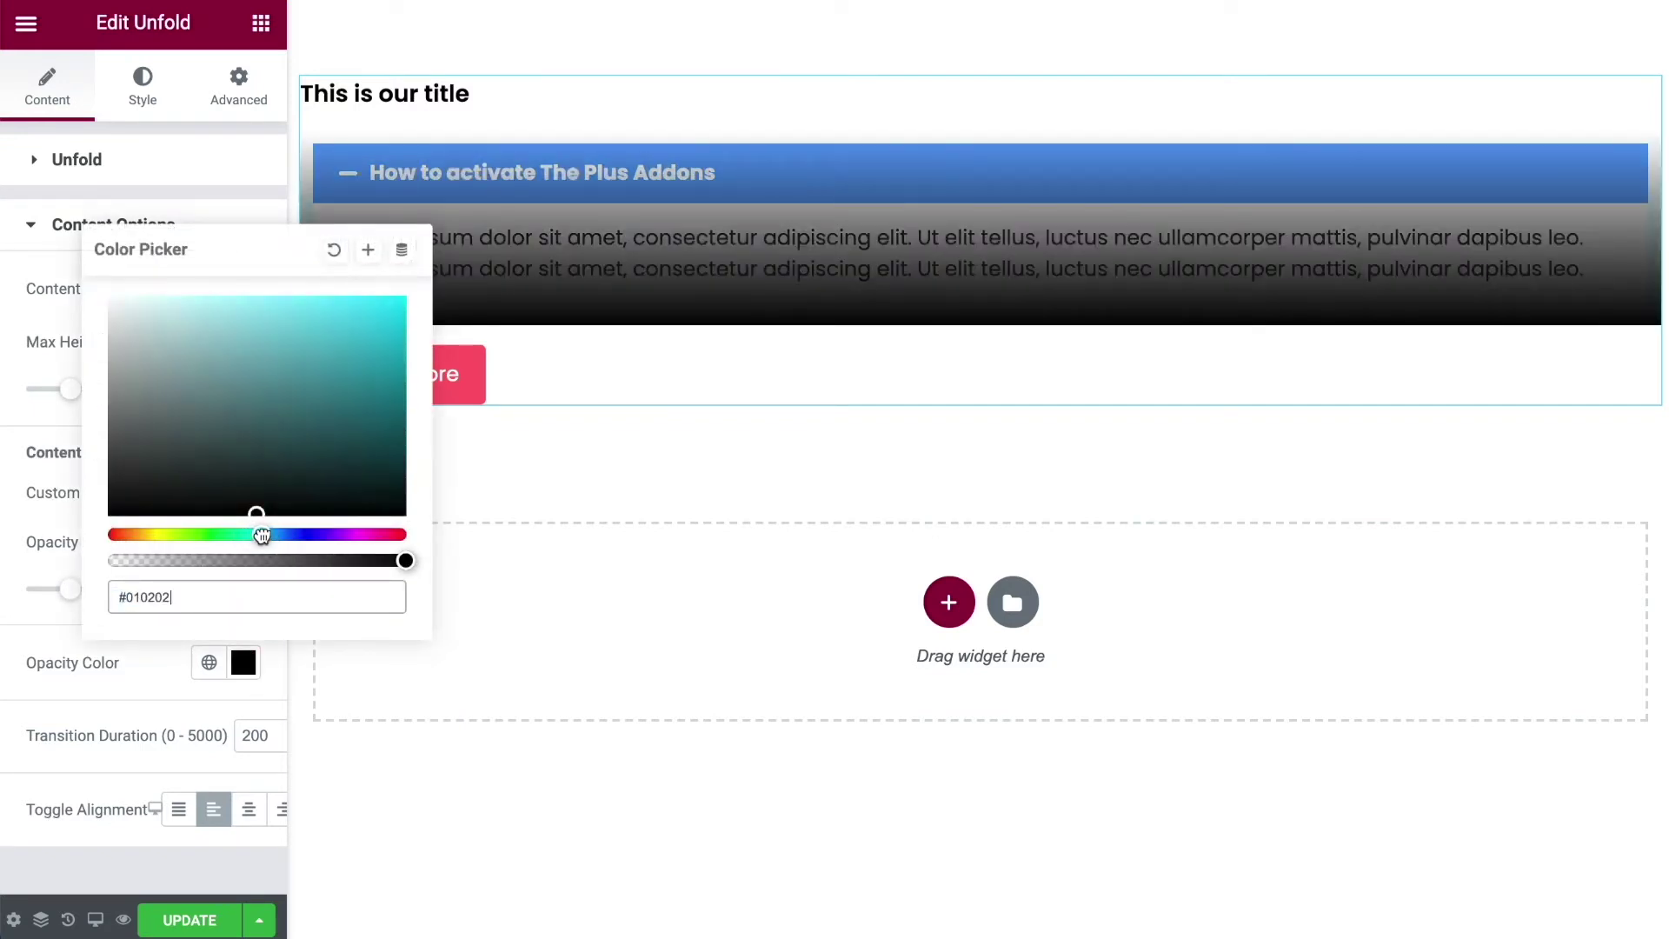
{"action": "left_click_drag", "start_coordinate": [252, 300], "coordinate": [188, 297]}
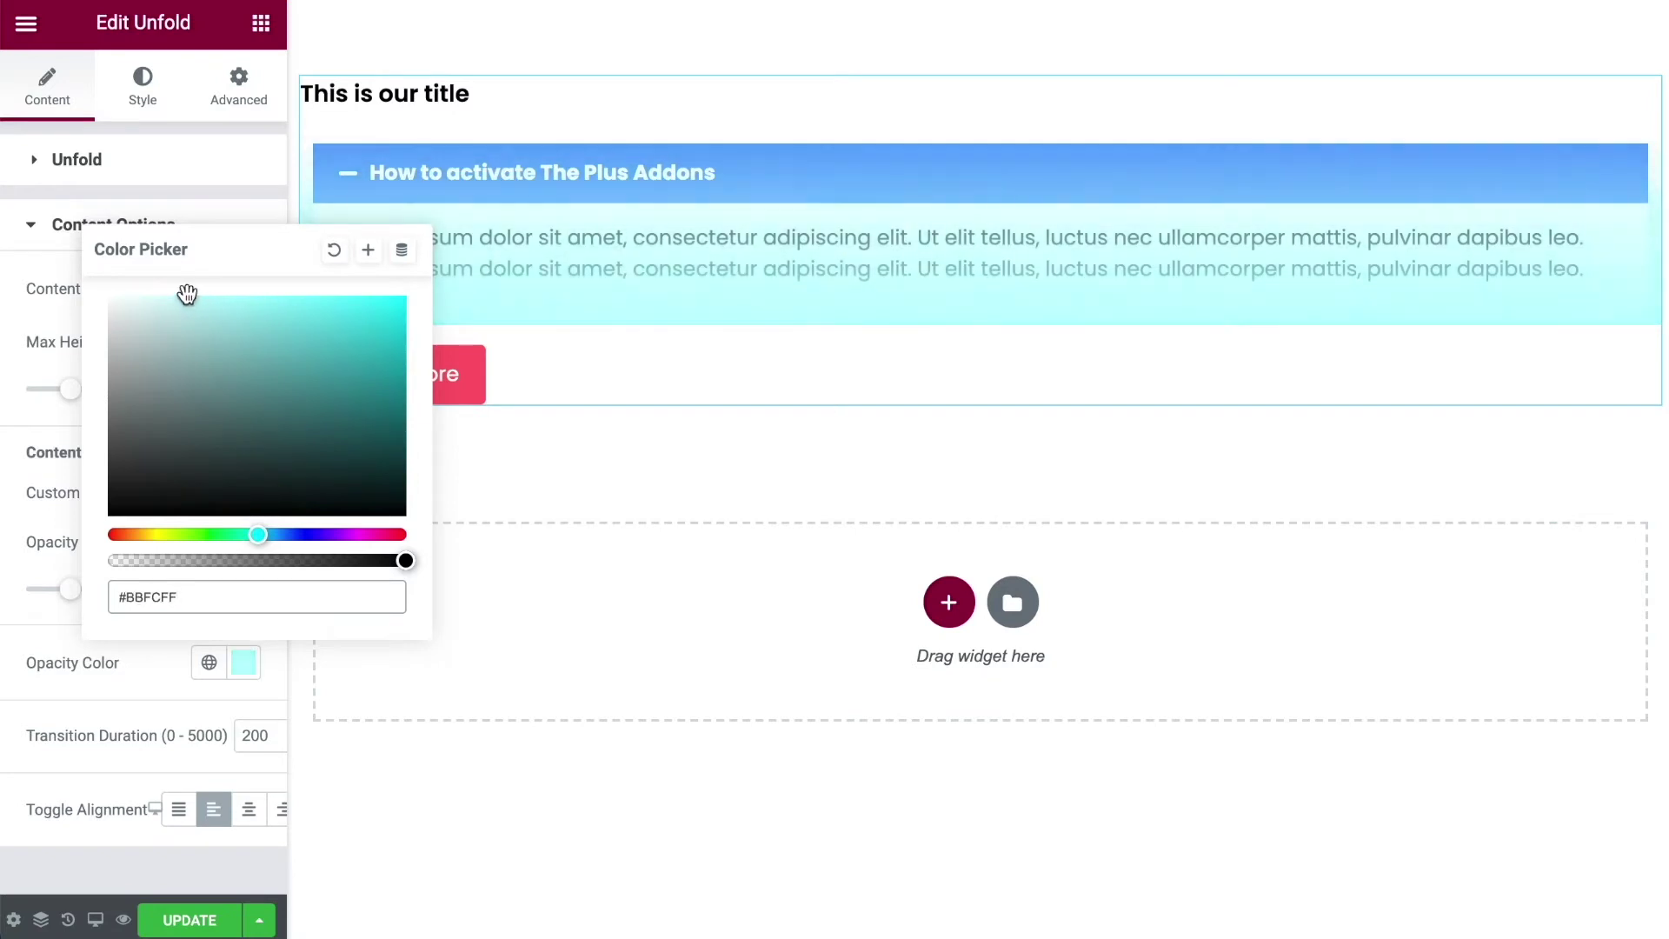
{"action": "left_click", "coordinate": [11, 466]}
{"action": "left_click_drag", "start_coordinate": [64, 585], "coordinate": [24, 602]}
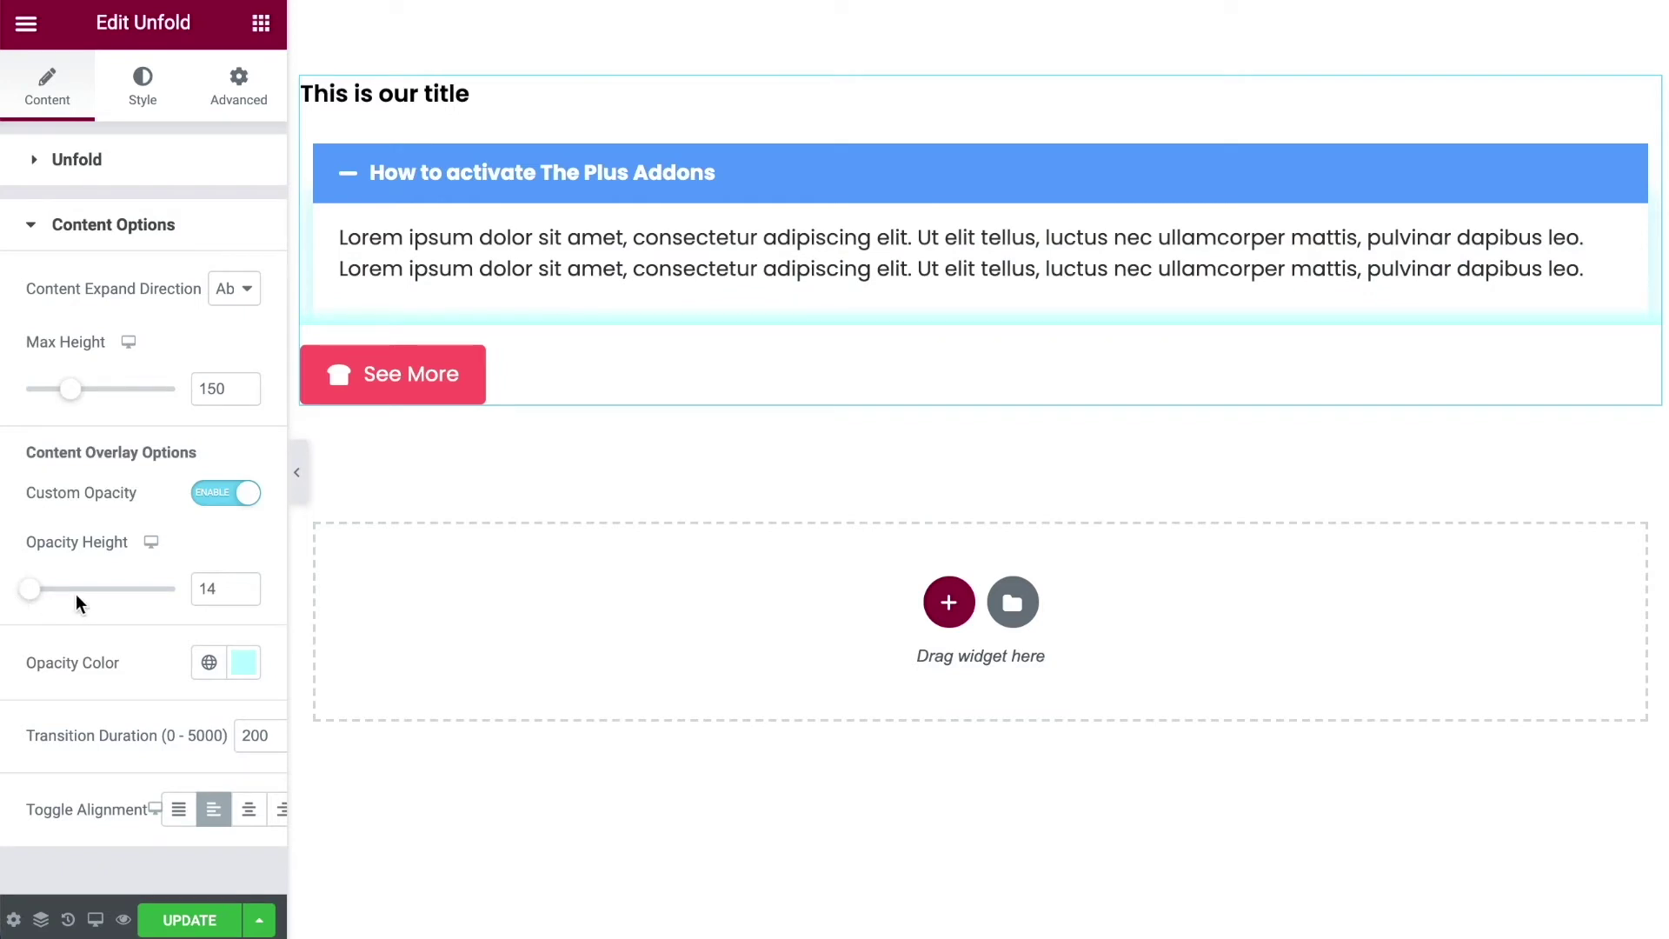
Raise opacity height to 15 and set transition duration to 2000, previewing expand and collapse.
{"action": "left_click", "coordinate": [246, 586]}
{"action": "left_click", "coordinate": [101, 729]}
{"action": "left_click", "coordinate": [414, 380]}
{"action": "left_click", "coordinate": [397, 639]}
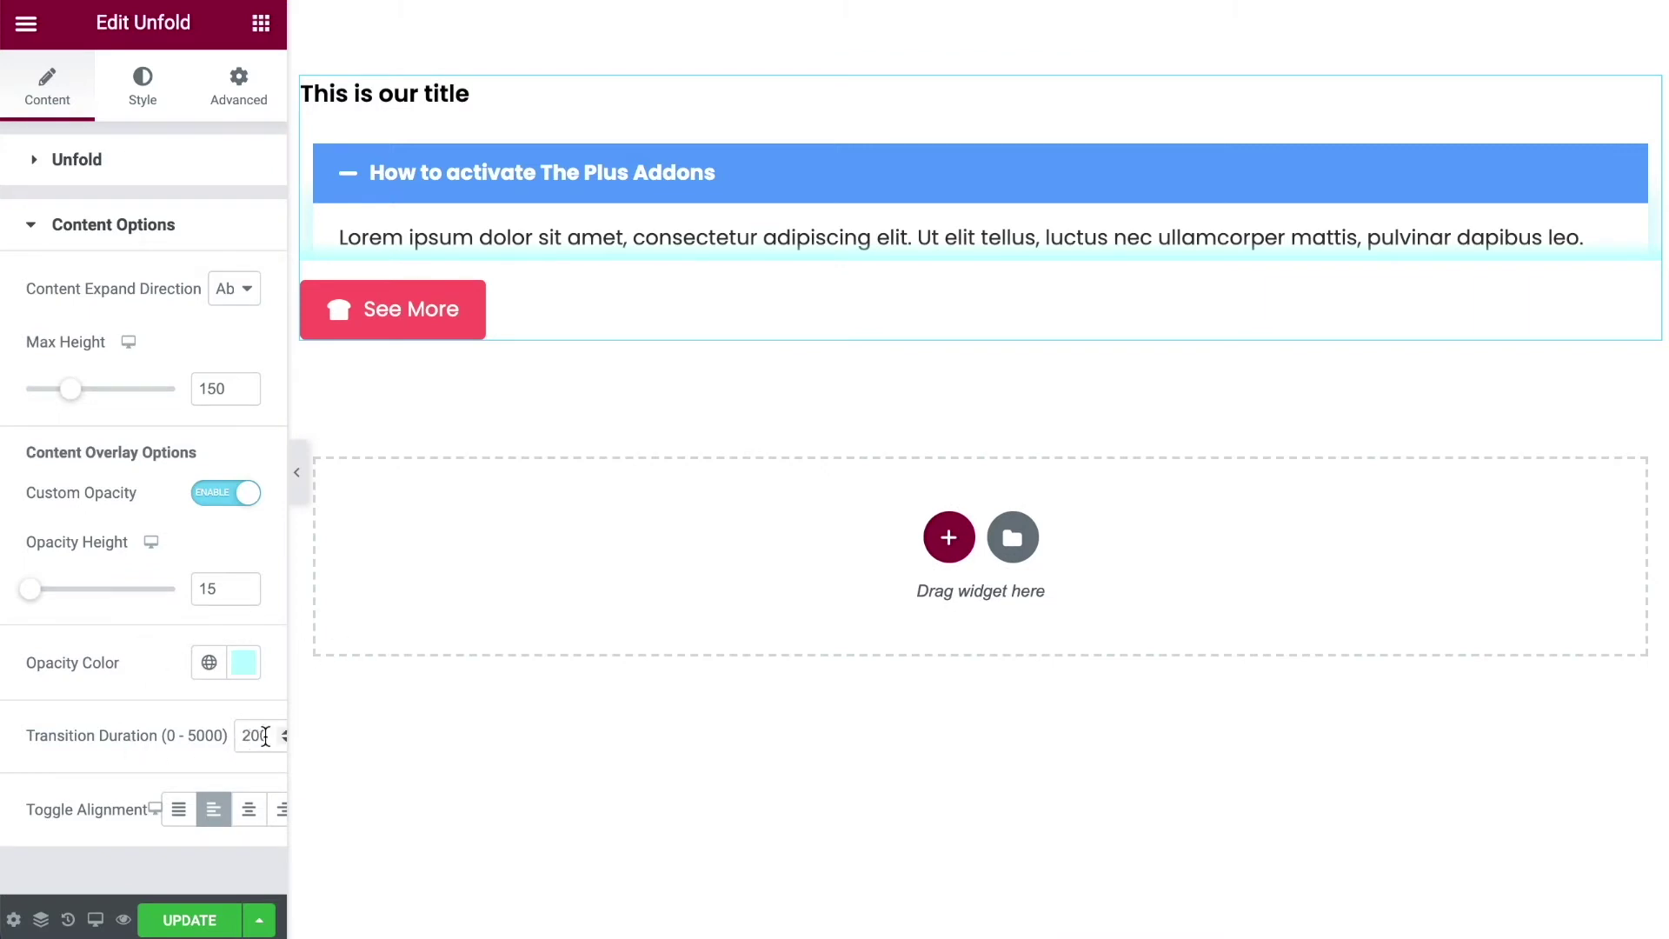
{"action": "type", "text": "0"}
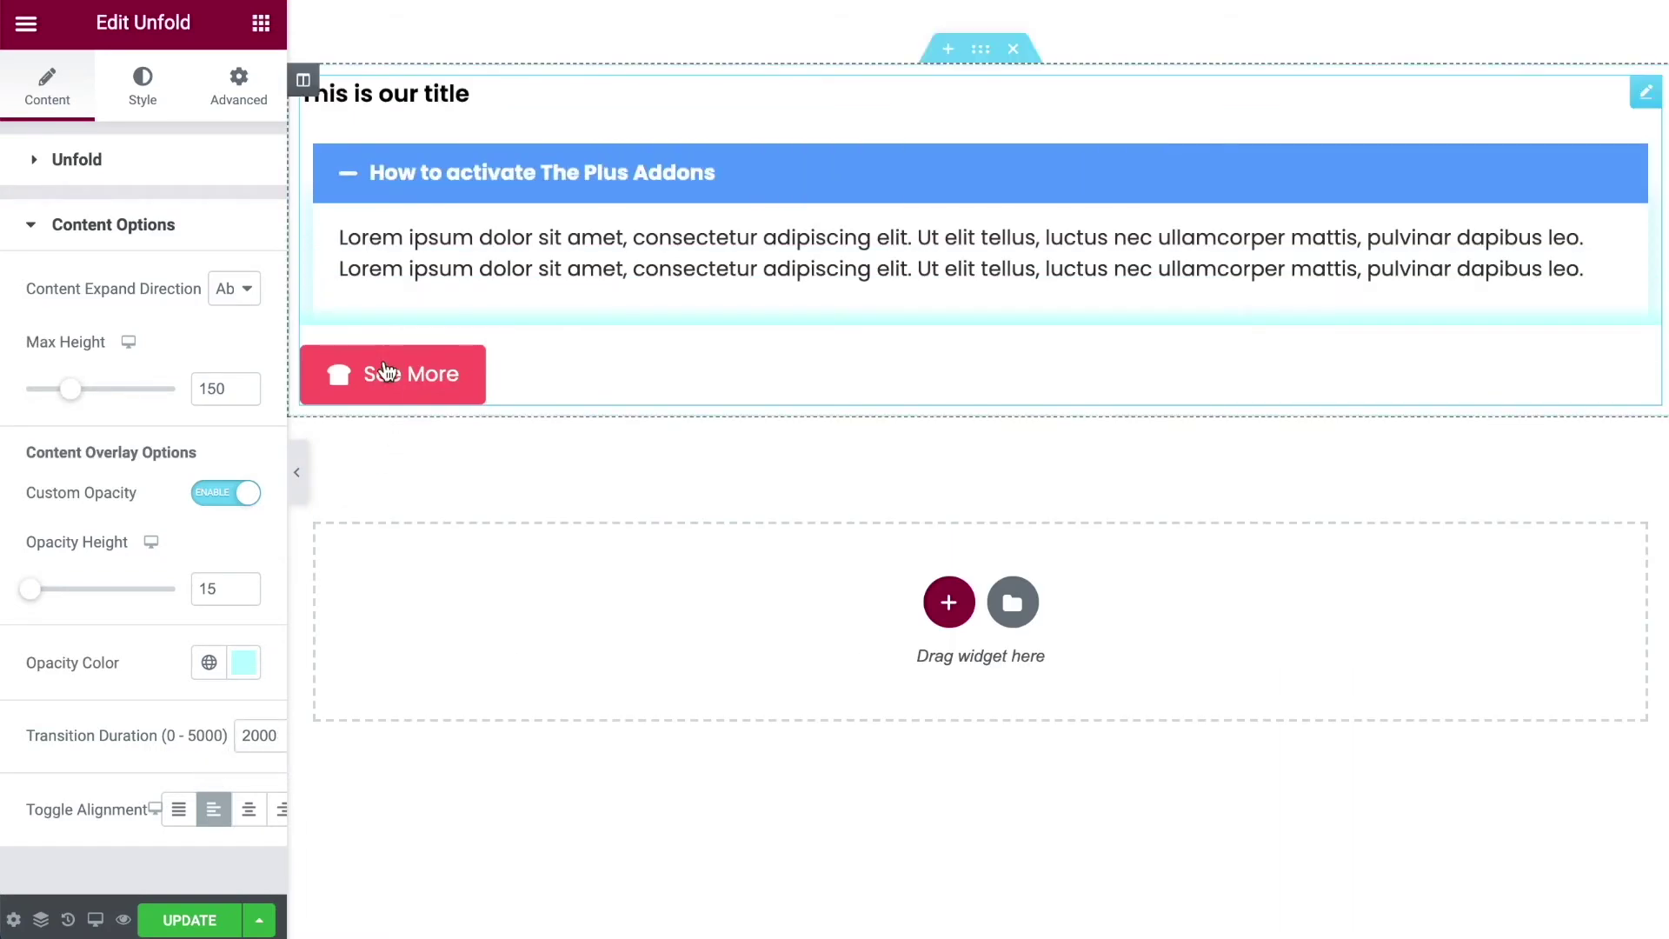
{"action": "left_click", "coordinate": [389, 374]}
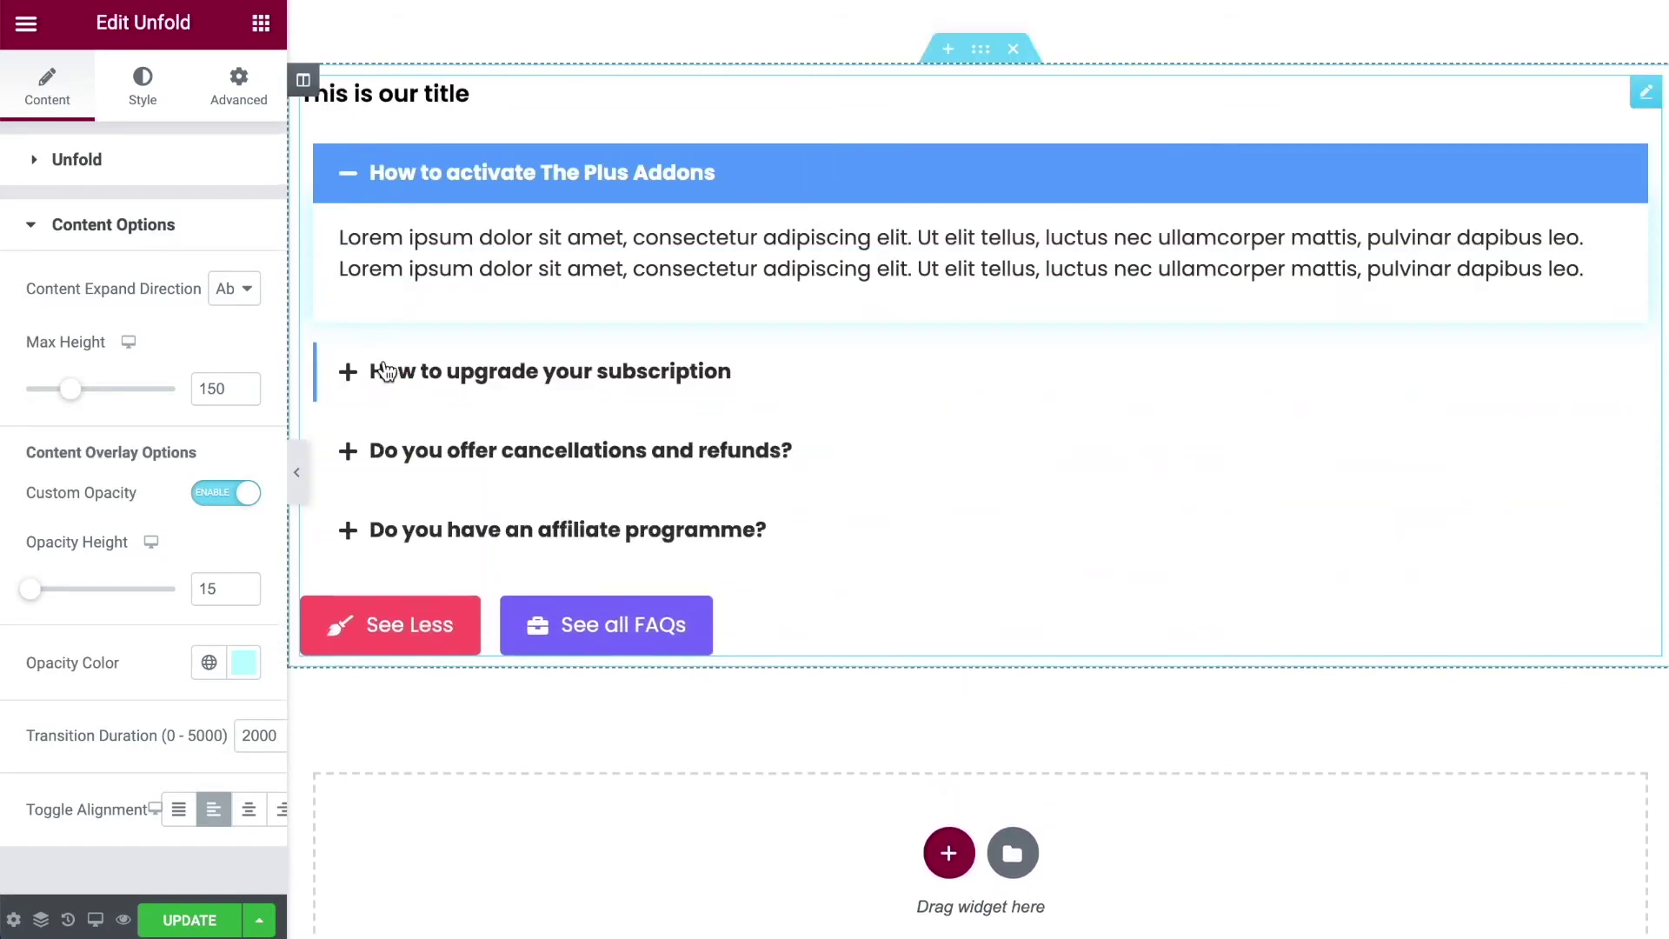
{"action": "left_click", "coordinate": [415, 639]}
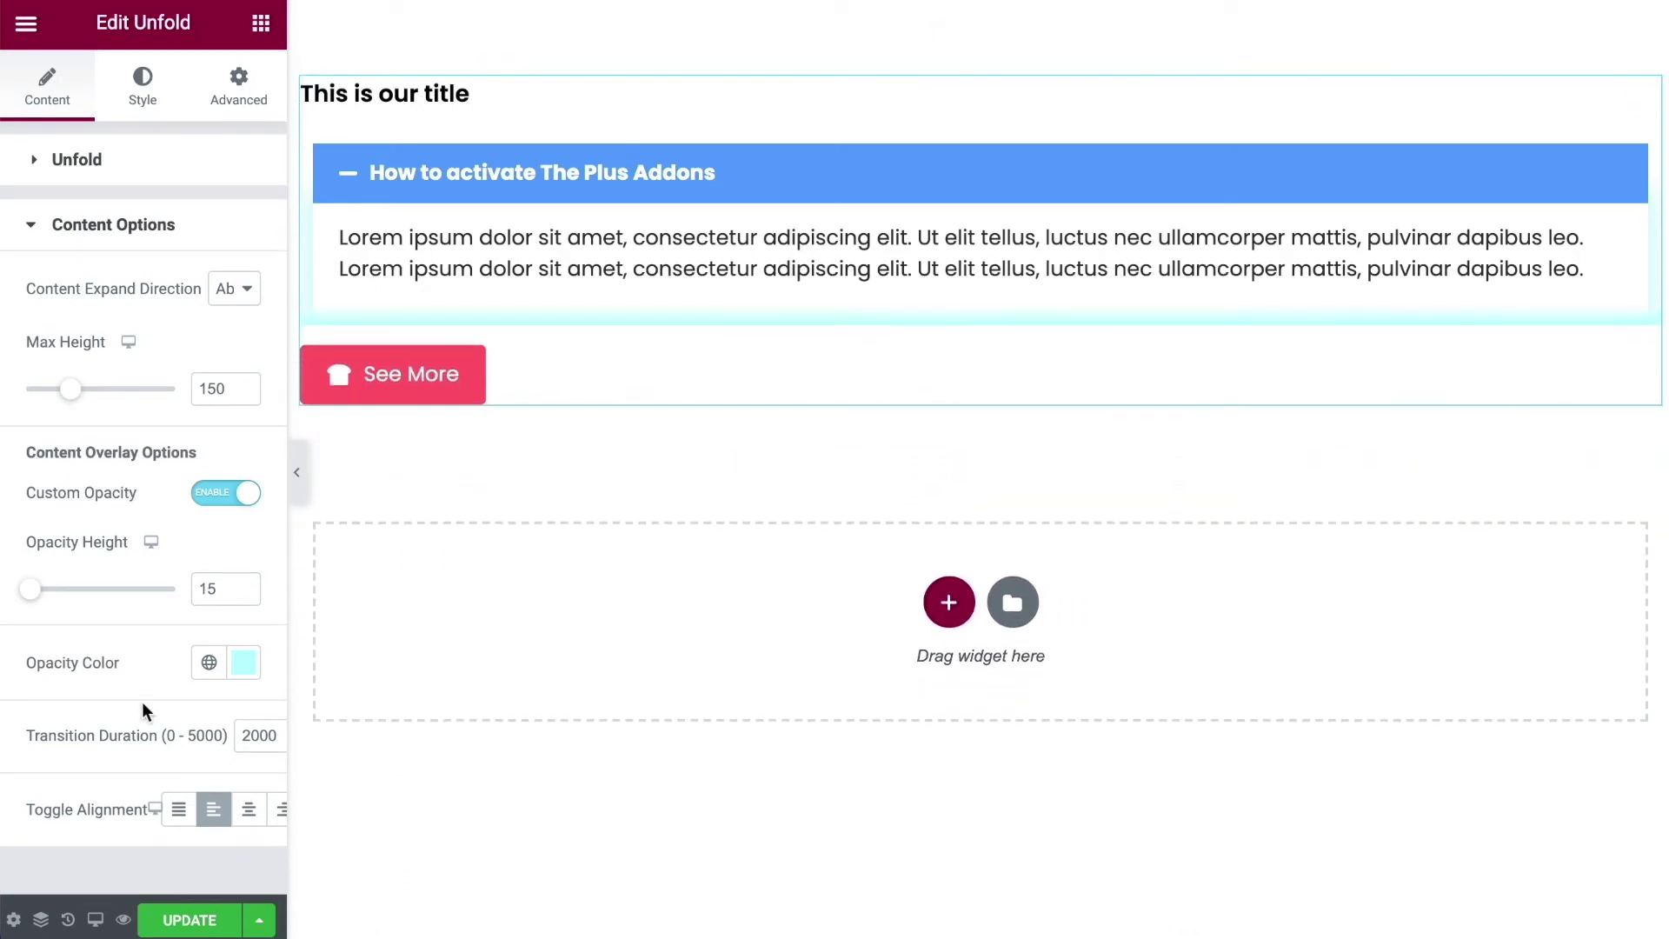
Try Center and Right toggle alignment, leaving See More aligned Left.
{"action": "left_click", "coordinate": [247, 819]}
{"action": "left_click", "coordinate": [280, 817]}
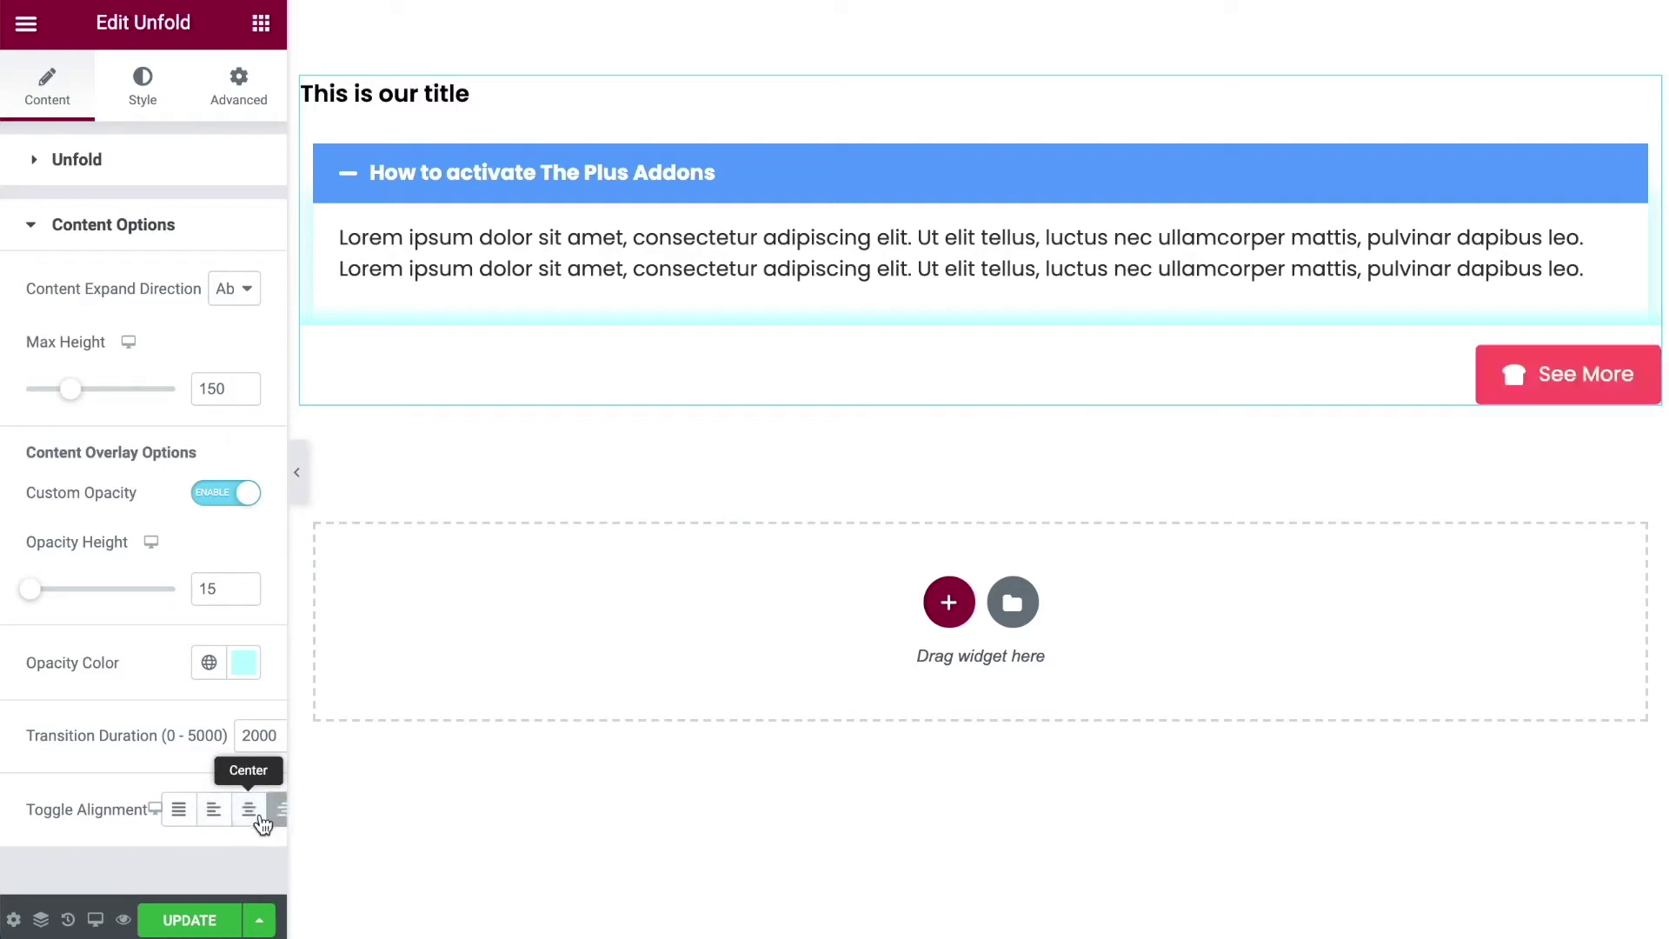
{"action": "left_click", "coordinate": [215, 819]}
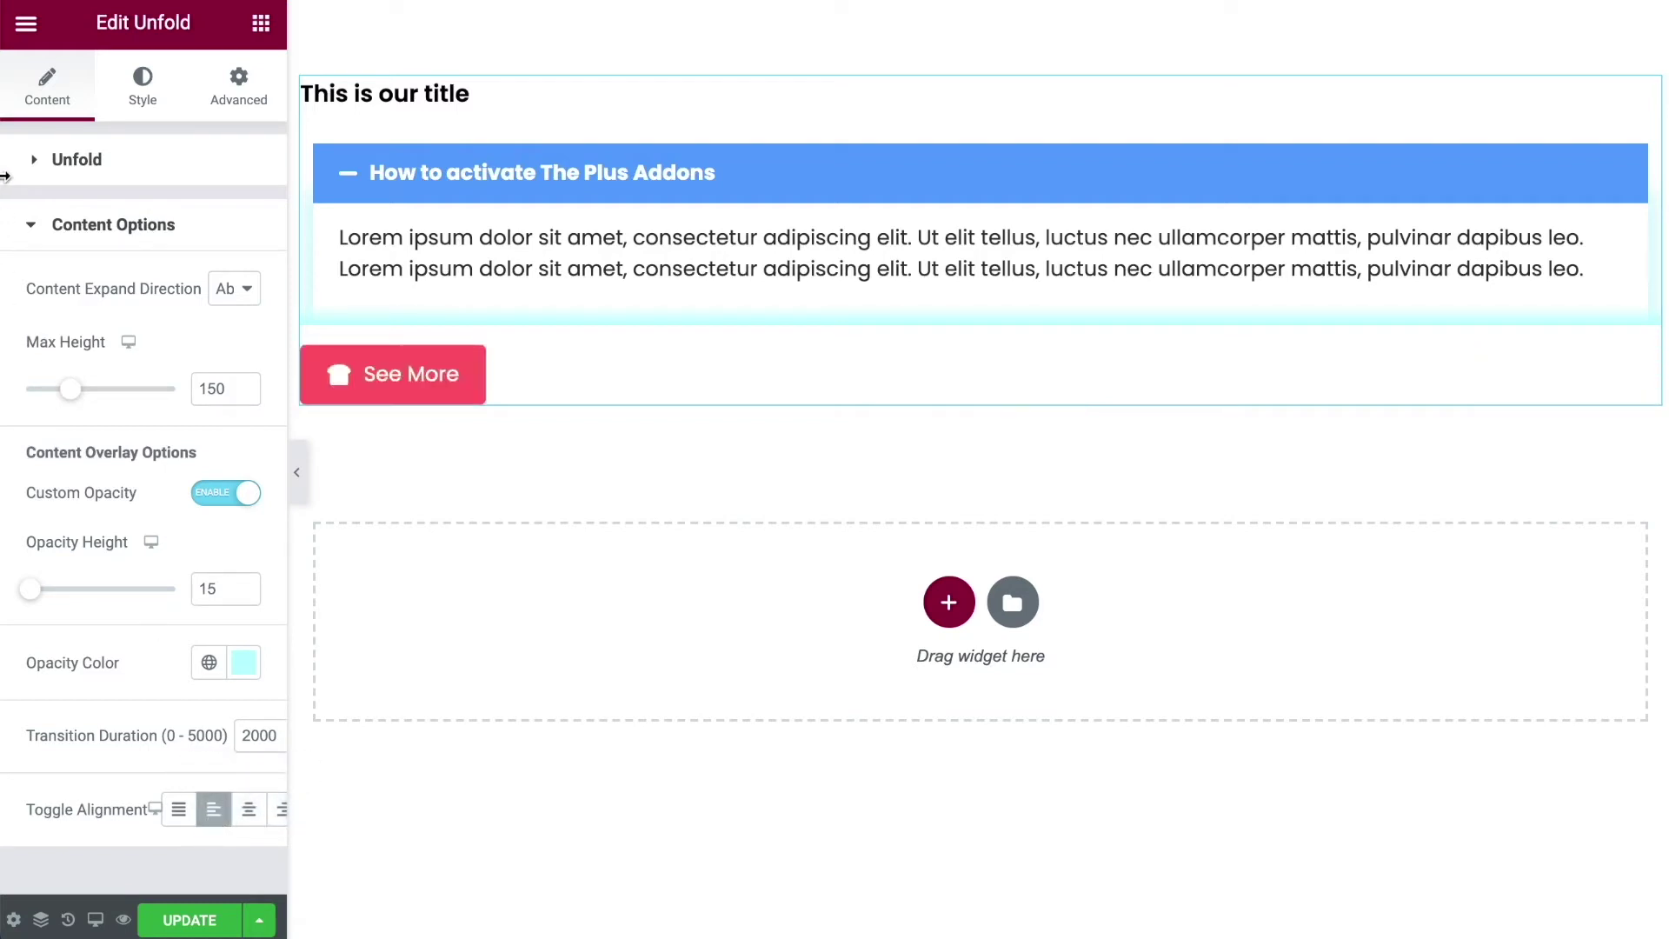
Give the Unfold title a 10 px margin on all sides and left alignment.
{"action": "left_click", "coordinate": [31, 224]}
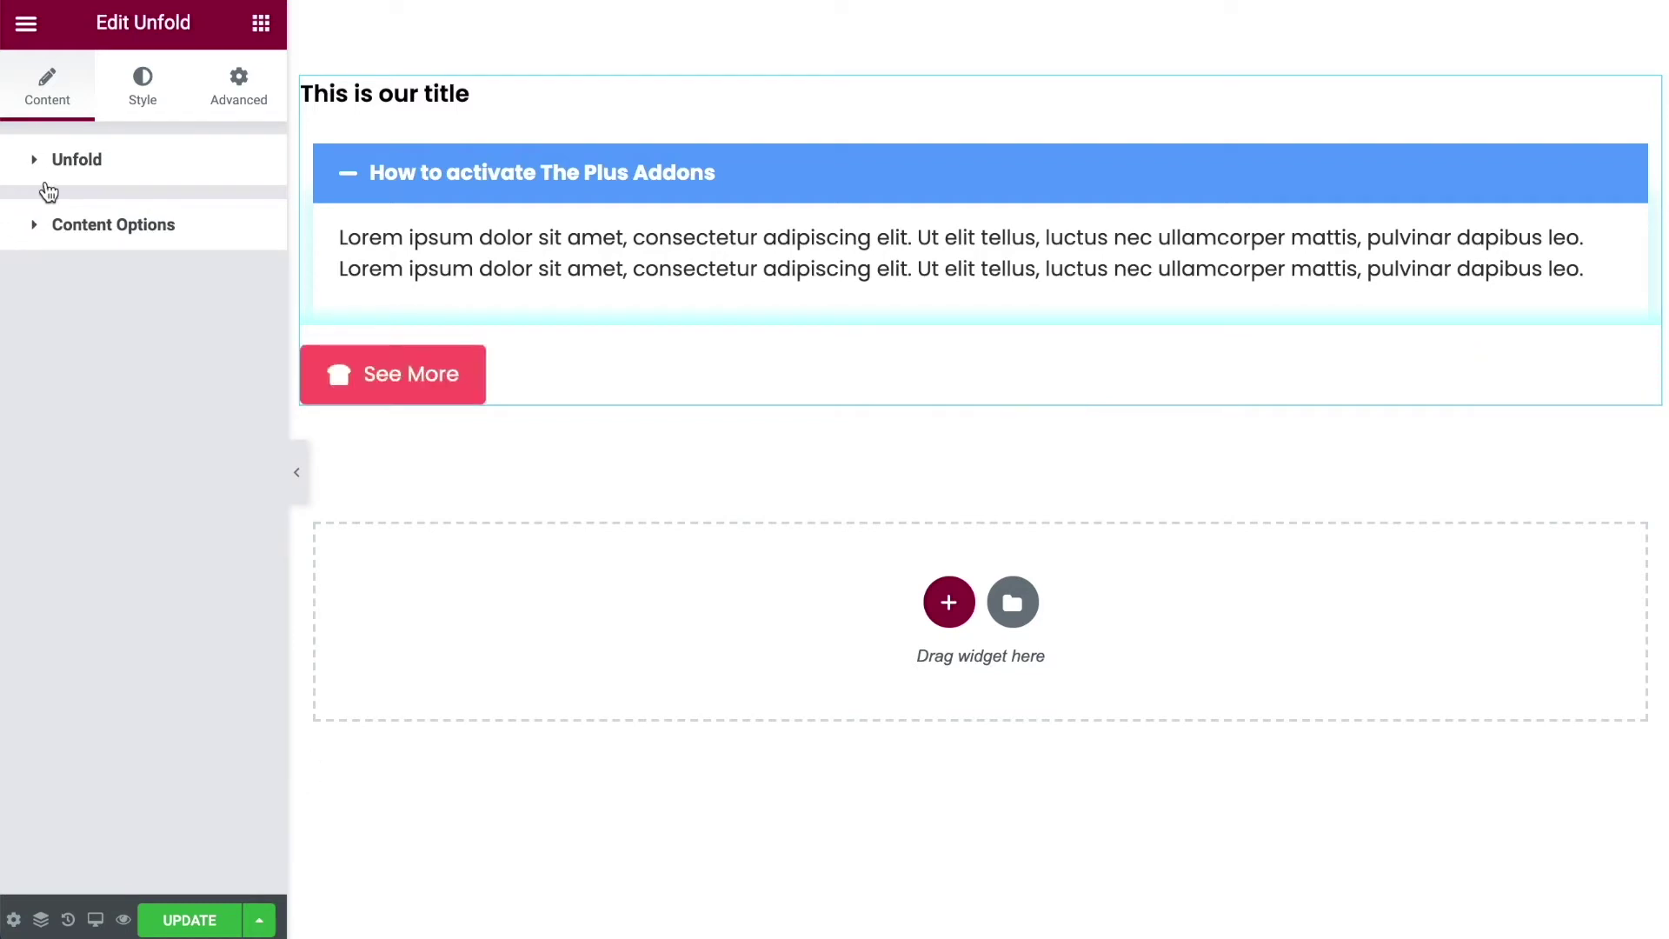
{"action": "left_click", "coordinate": [139, 103]}
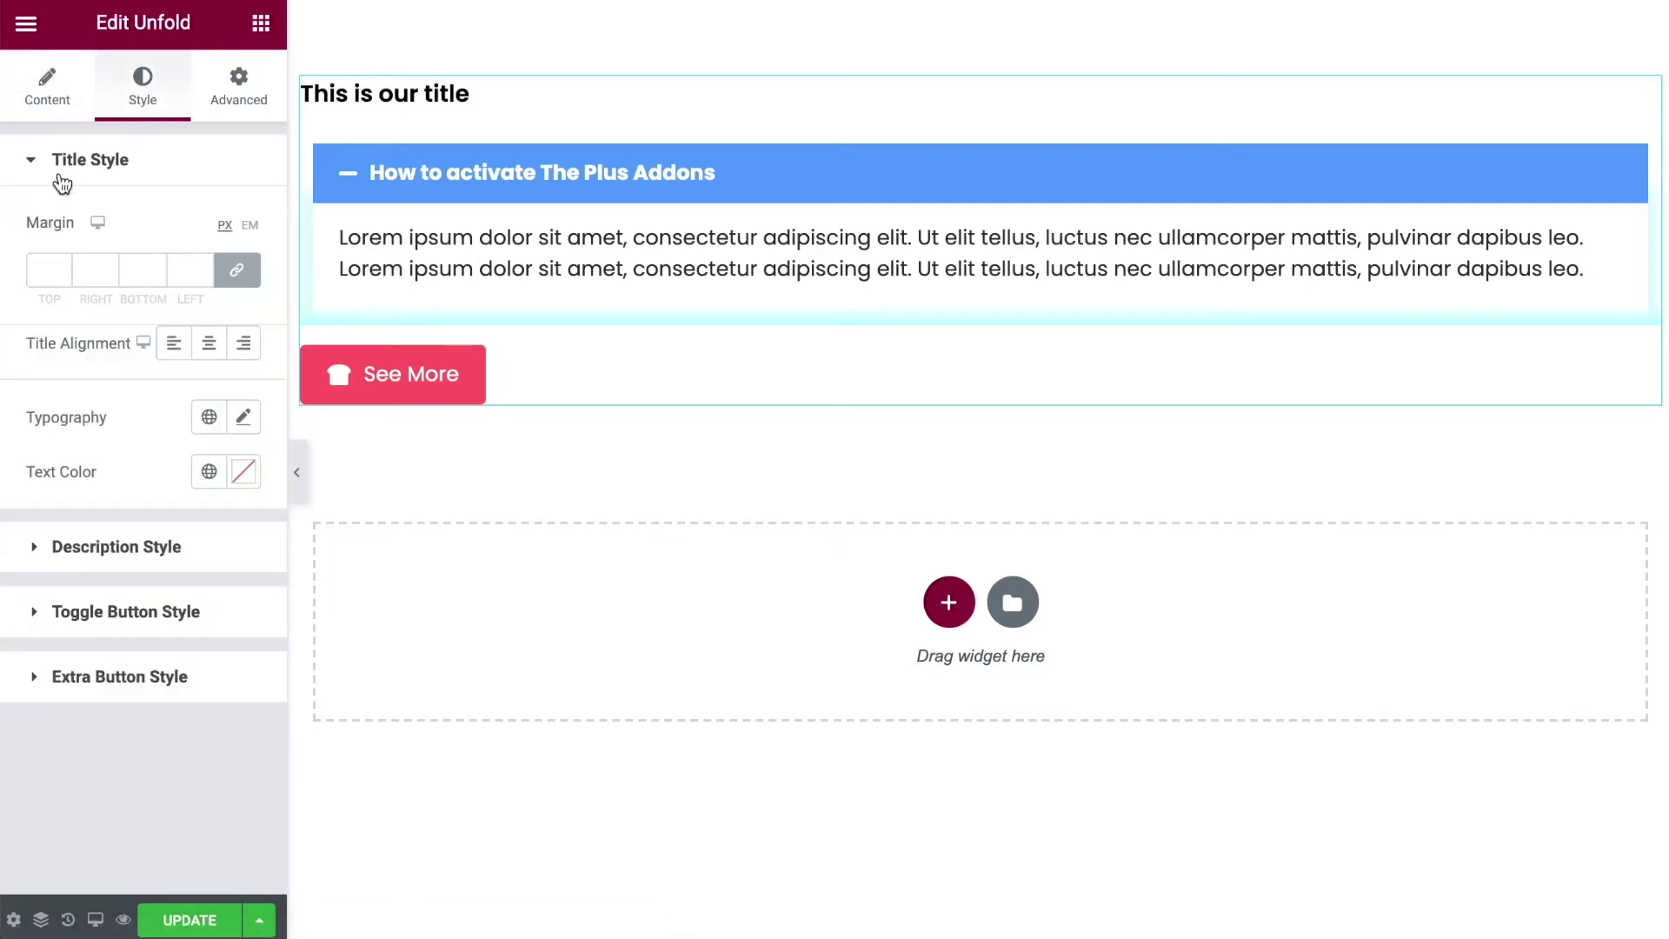
{"action": "left_click_drag", "start_coordinate": [61, 265], "coordinate": [64, 273]}
{"action": "left_click", "coordinate": [205, 348]}
{"action": "left_click", "coordinate": [242, 349]}
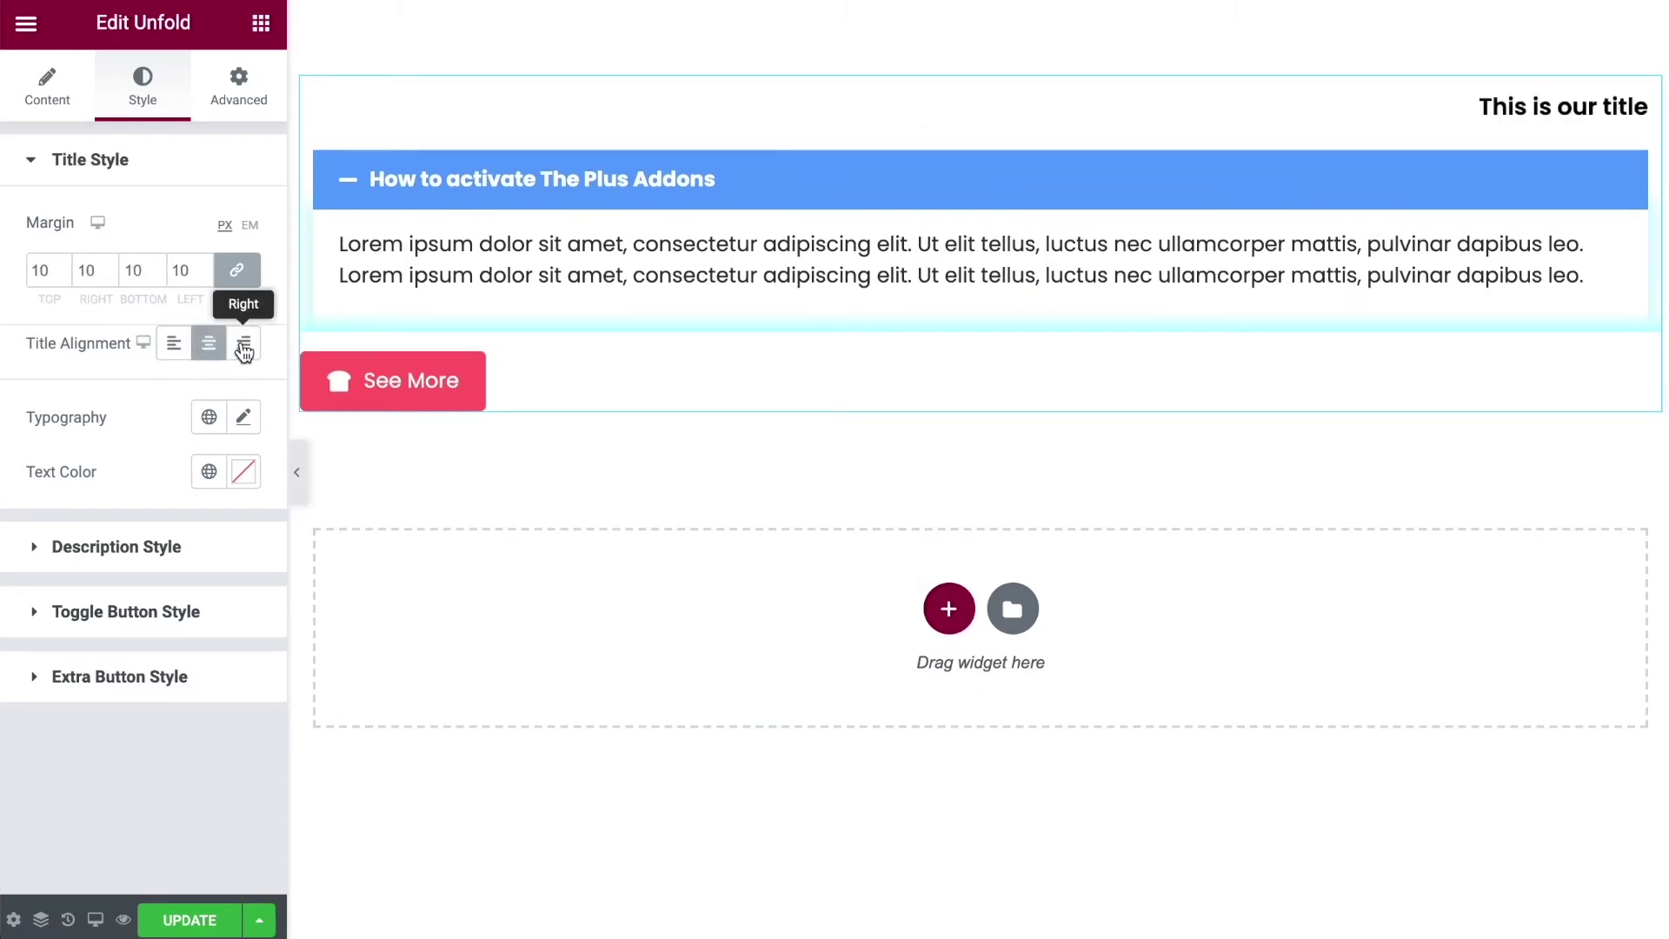
{"action": "left_click", "coordinate": [173, 351]}
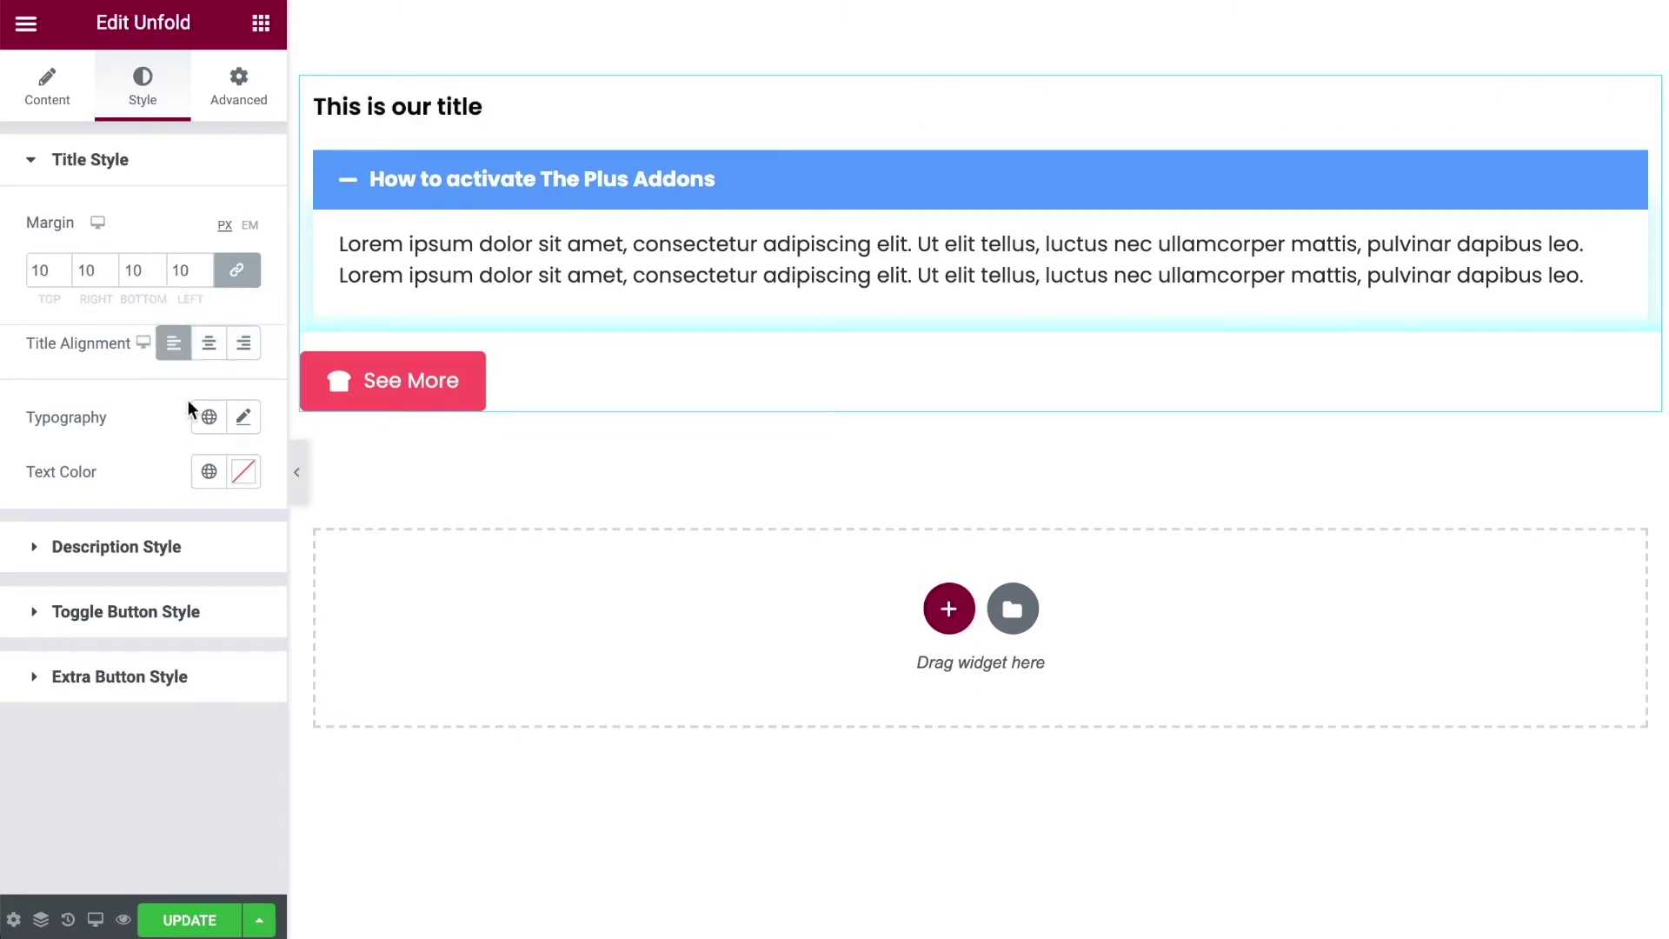
Set the title typography to size 18 and Bold weight, keeping Default transform.
{"action": "left_click", "coordinate": [242, 418]}
{"action": "scroll", "coordinate": [198, 560], "scroll_direction": "down", "scroll_amount": 2}
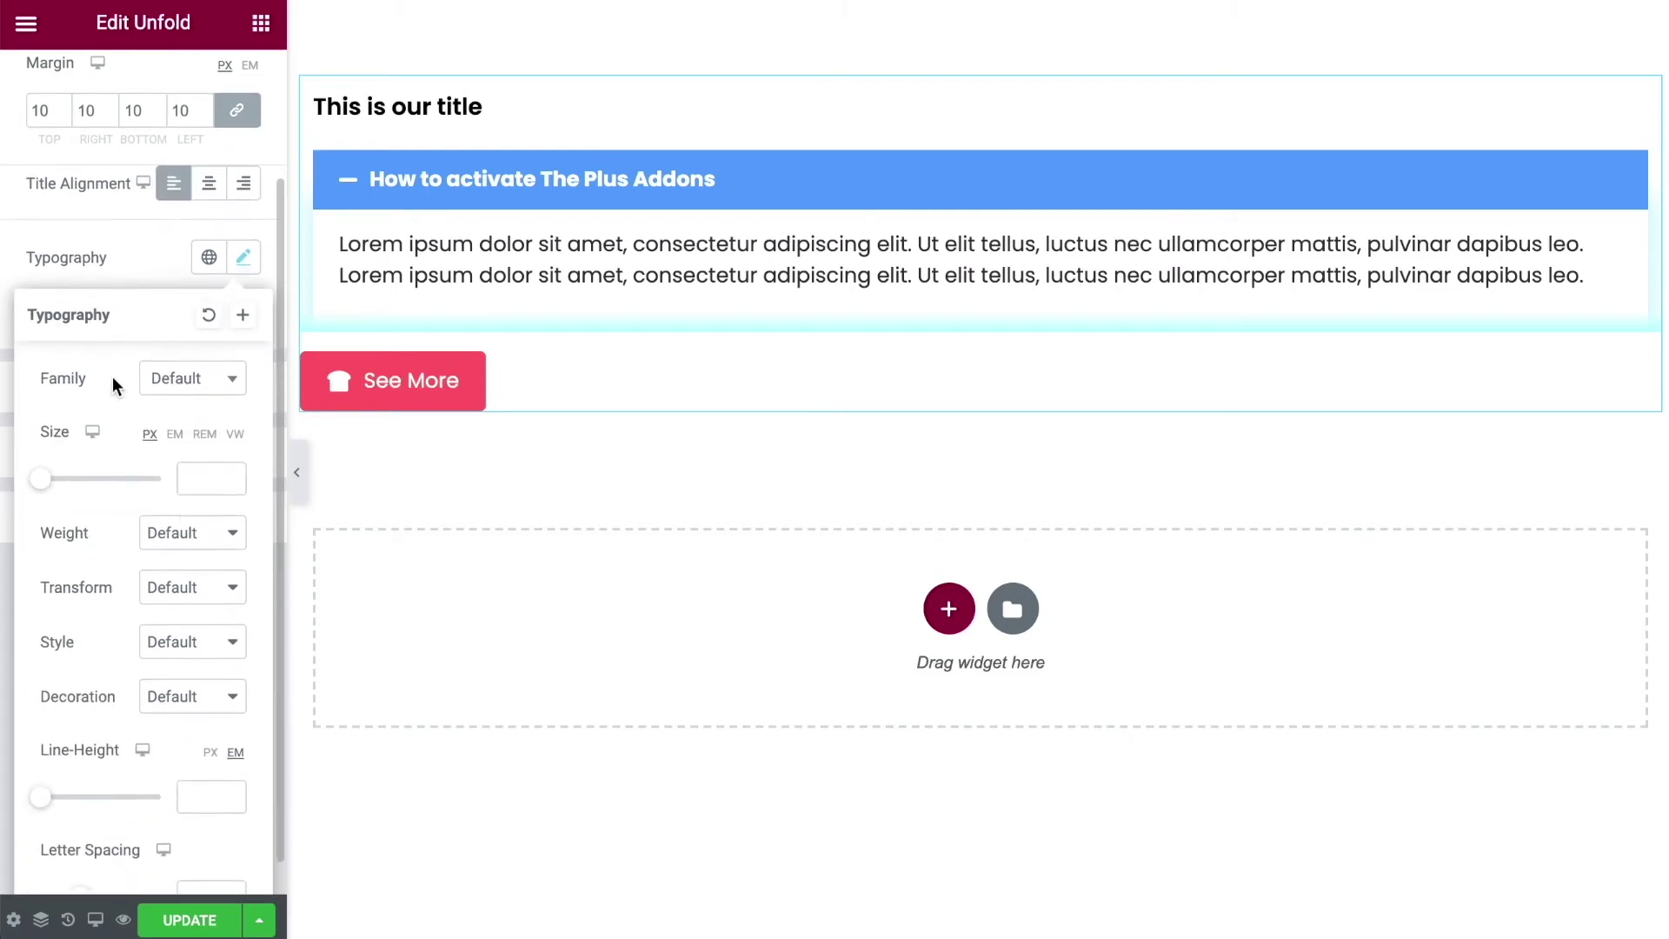
{"action": "left_click_drag", "start_coordinate": [60, 474], "coordinate": [61, 480]}
{"action": "left_click", "coordinate": [180, 539]}
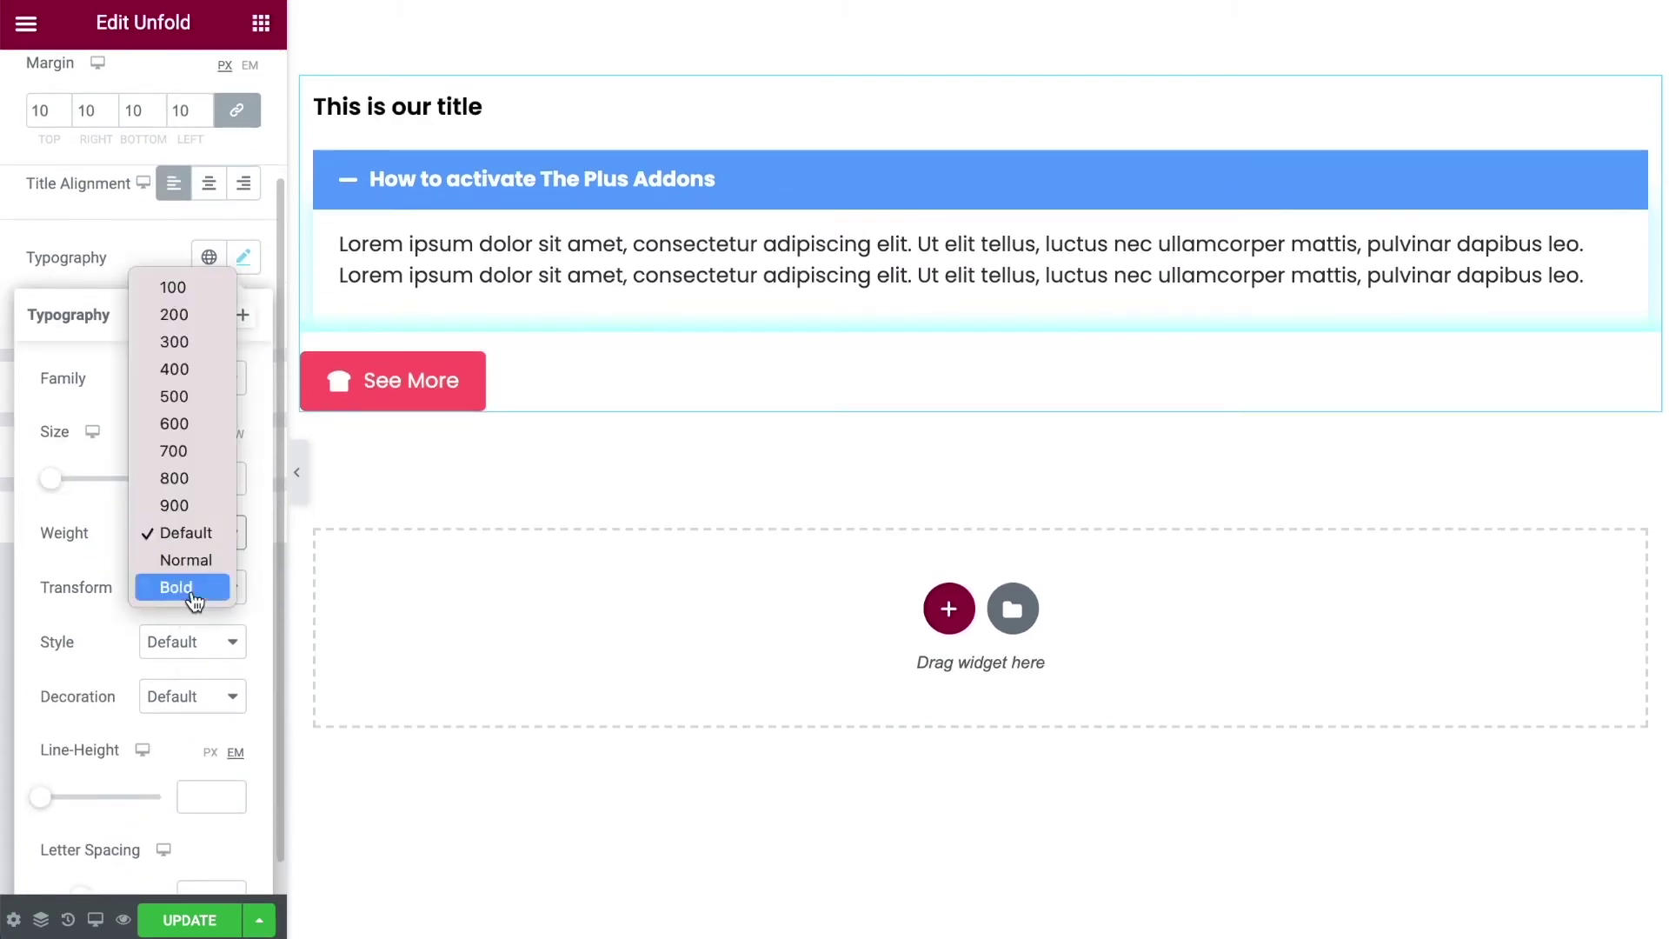
{"action": "left_click", "coordinate": [190, 580]}
{"action": "left_click", "coordinate": [151, 595]}
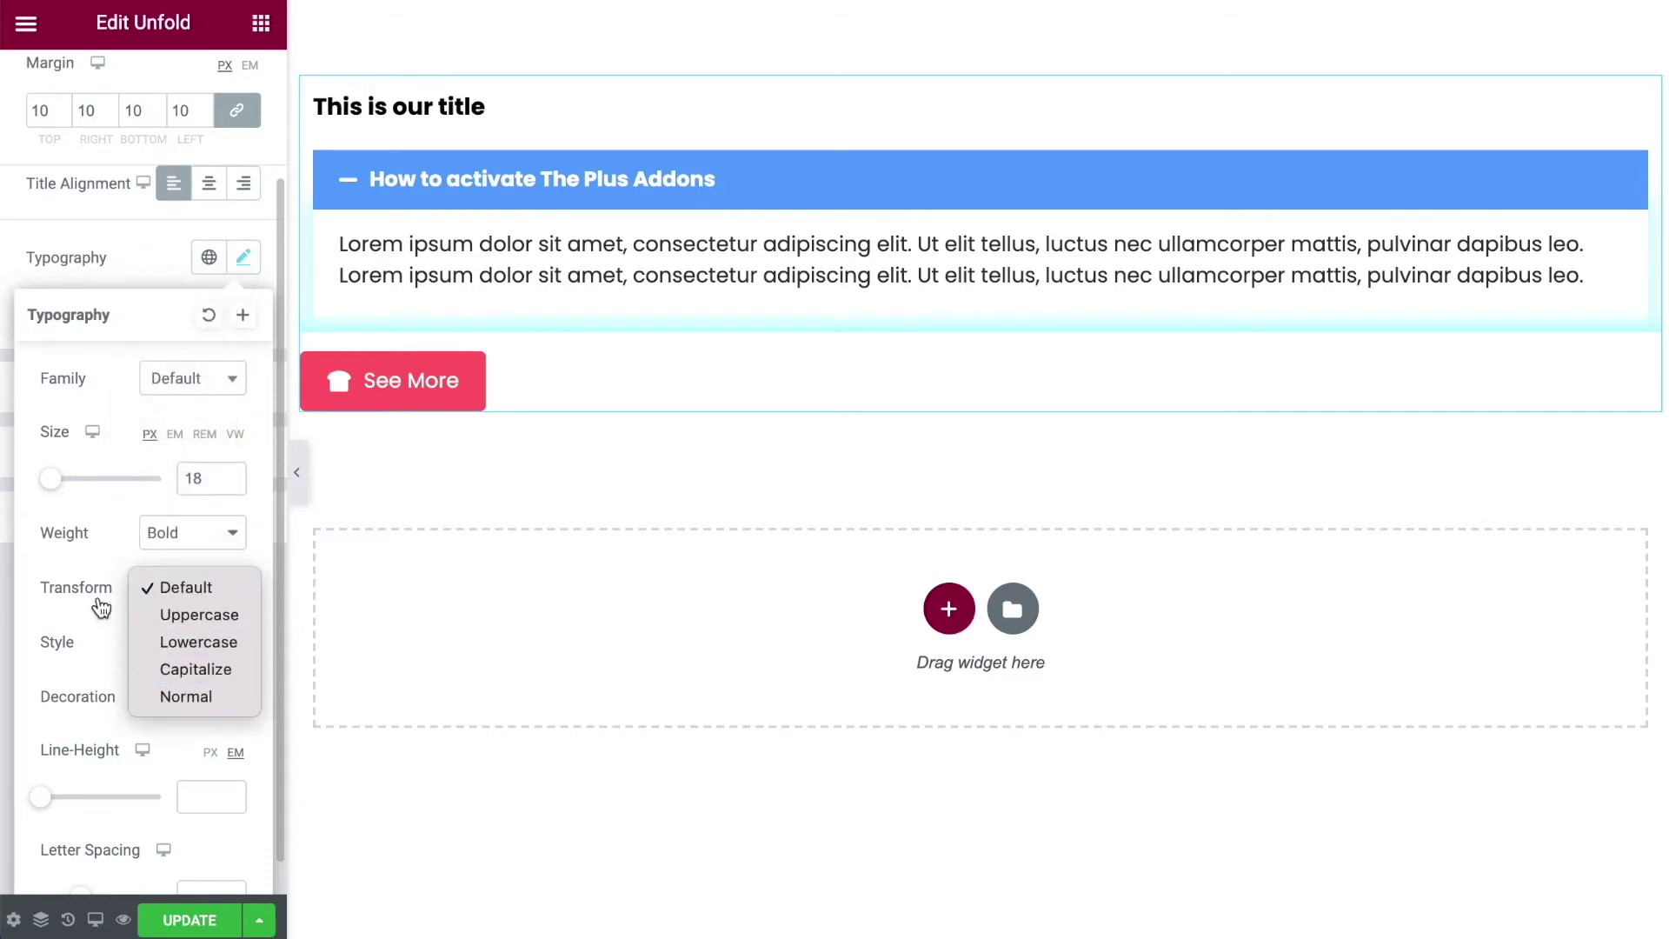
{"action": "left_click", "coordinate": [117, 540]}
{"action": "scroll", "coordinate": [118, 538], "scroll_direction": "down", "scroll_amount": 1}
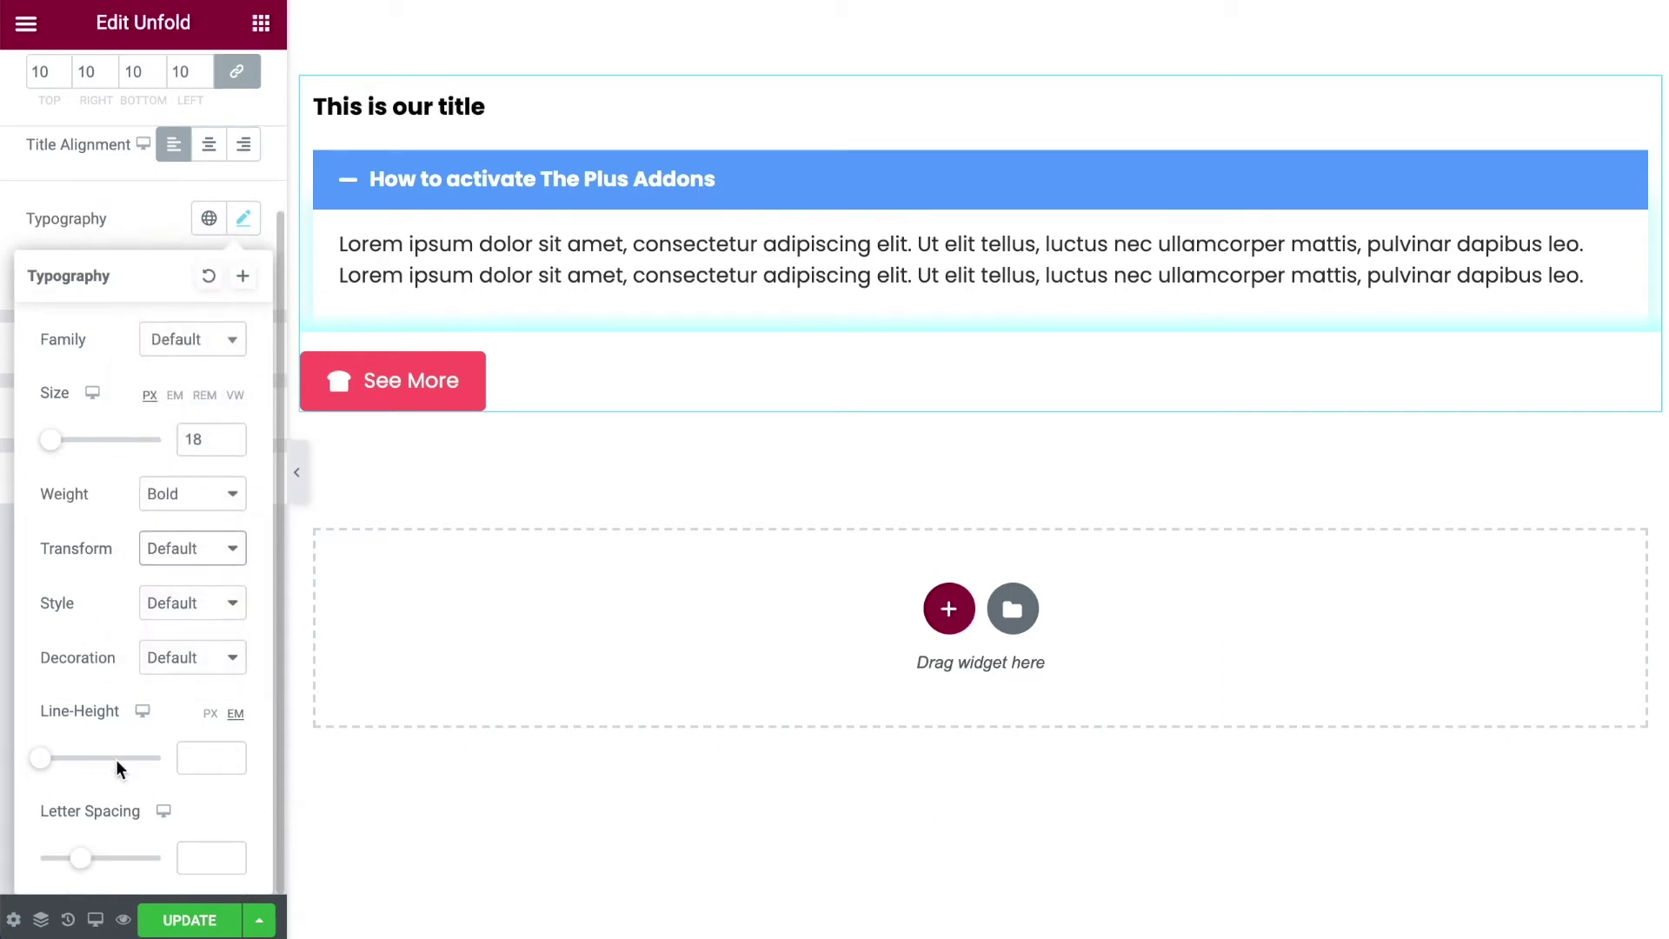
{"action": "scroll", "coordinate": [130, 439], "scroll_direction": "up", "scroll_amount": 3}
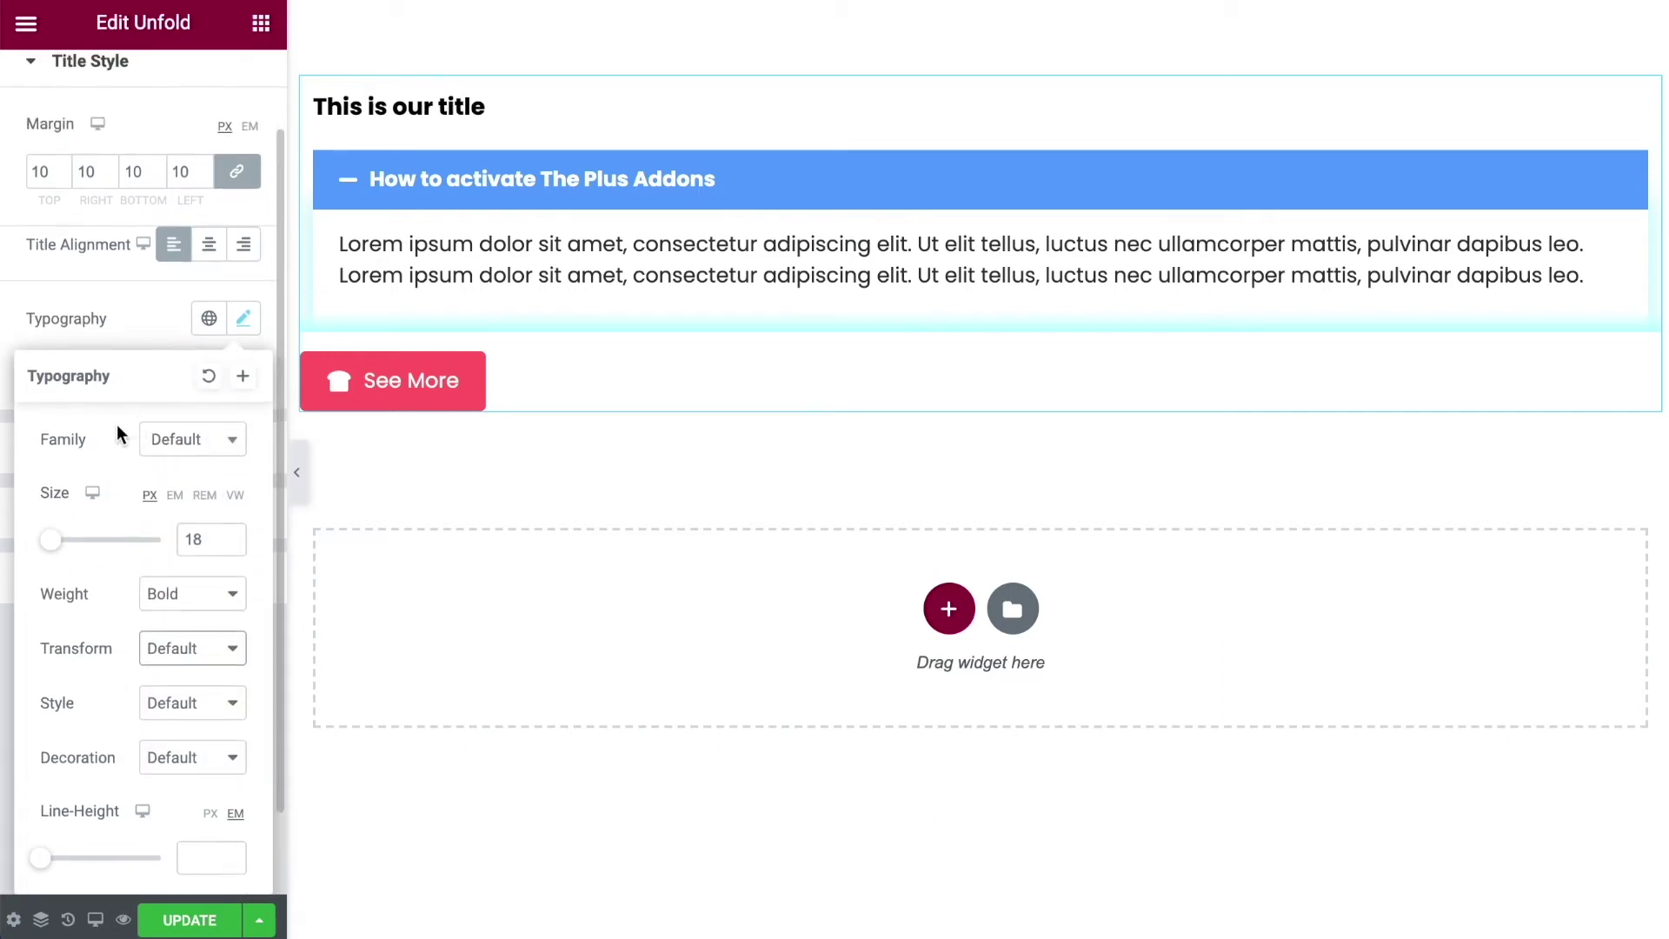
{"action": "left_click", "coordinate": [131, 321]}
Color the title blue #025CFC and give the description a 21 px margin.
{"action": "left_click", "coordinate": [243, 372]}
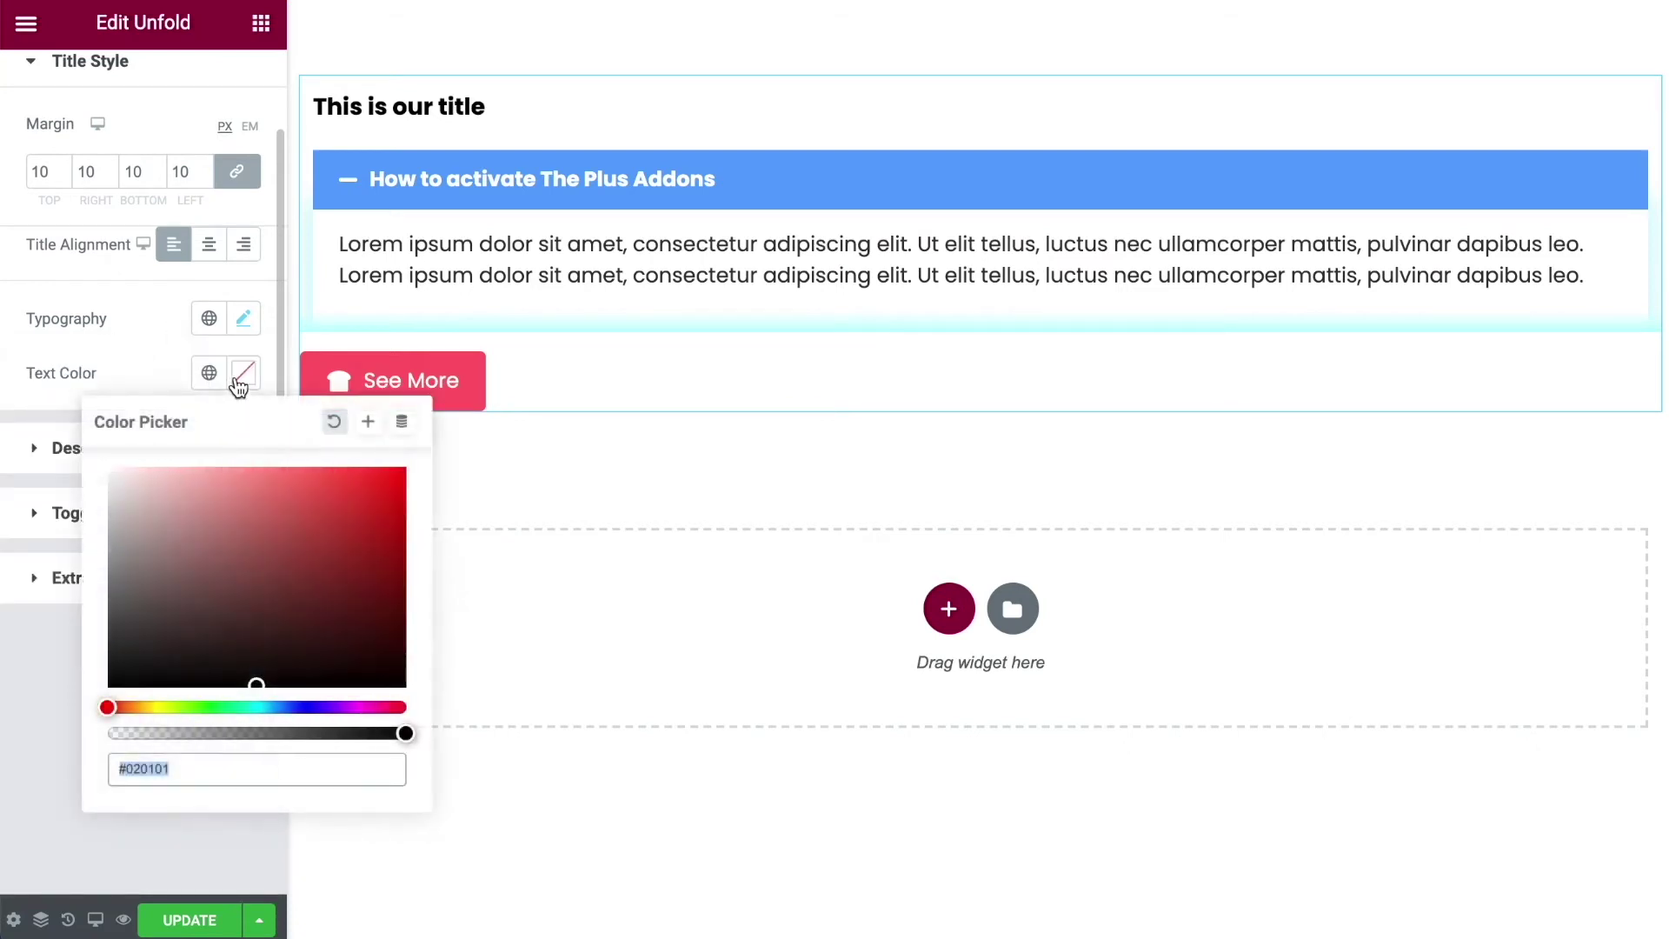
{"action": "left_click", "coordinate": [272, 707]}
{"action": "left_click_drag", "start_coordinate": [345, 640], "coordinate": [280, 797]}
{"action": "left_click", "coordinate": [403, 570]}
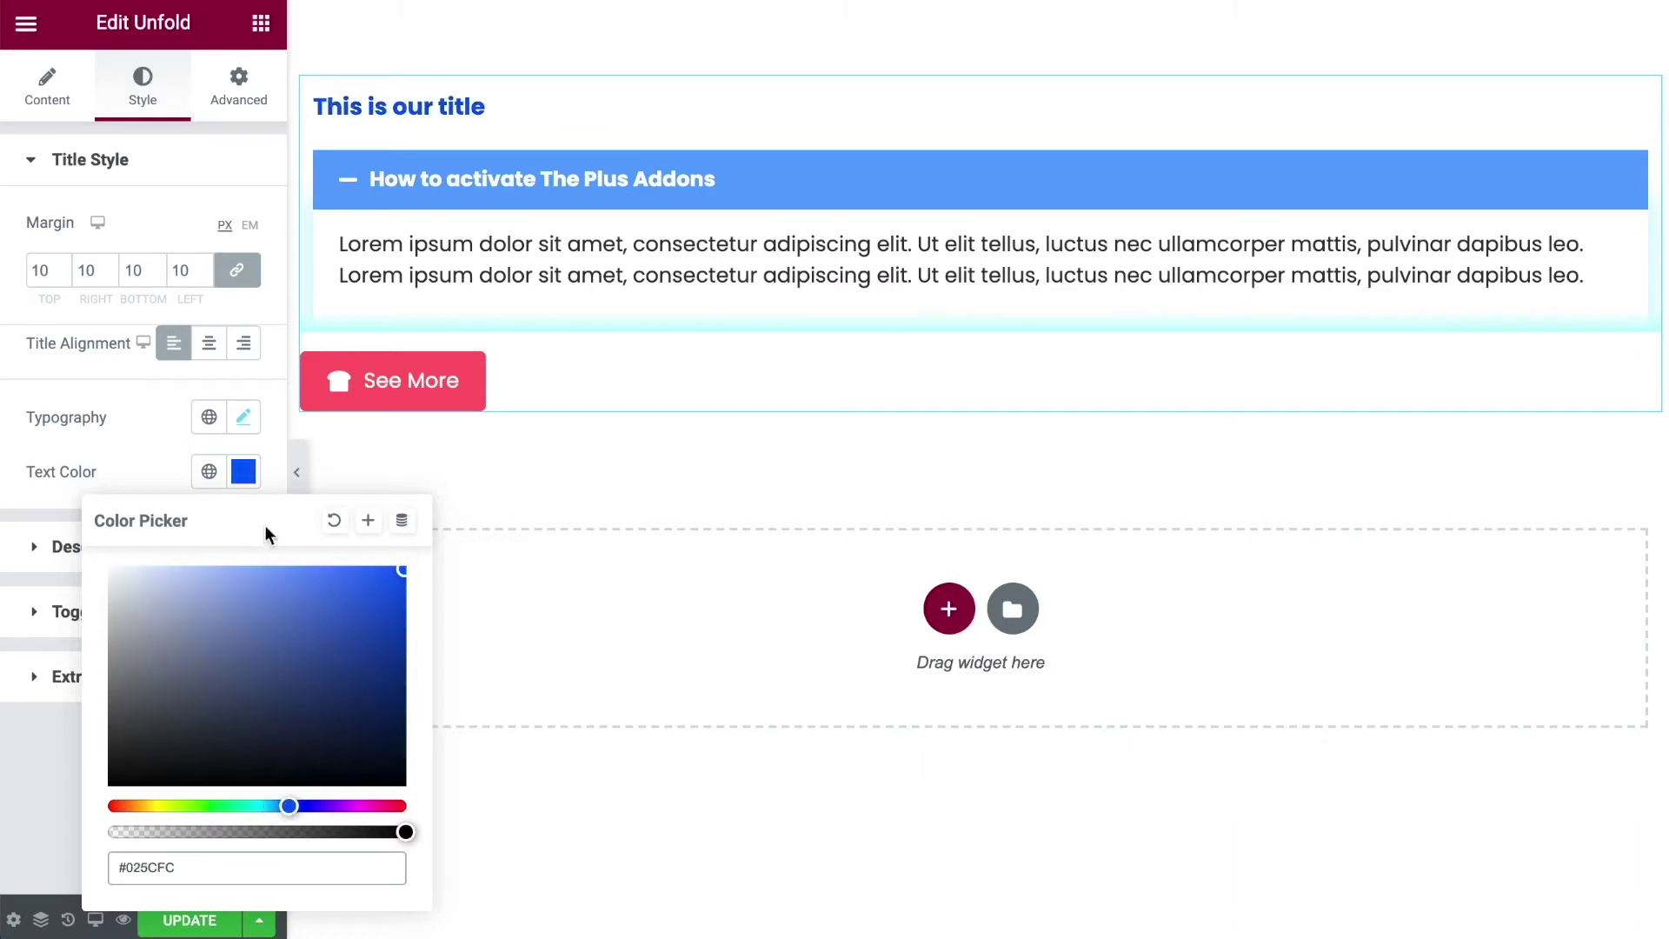
{"action": "left_click", "coordinate": [72, 400]}
{"action": "left_click", "coordinate": [68, 558]}
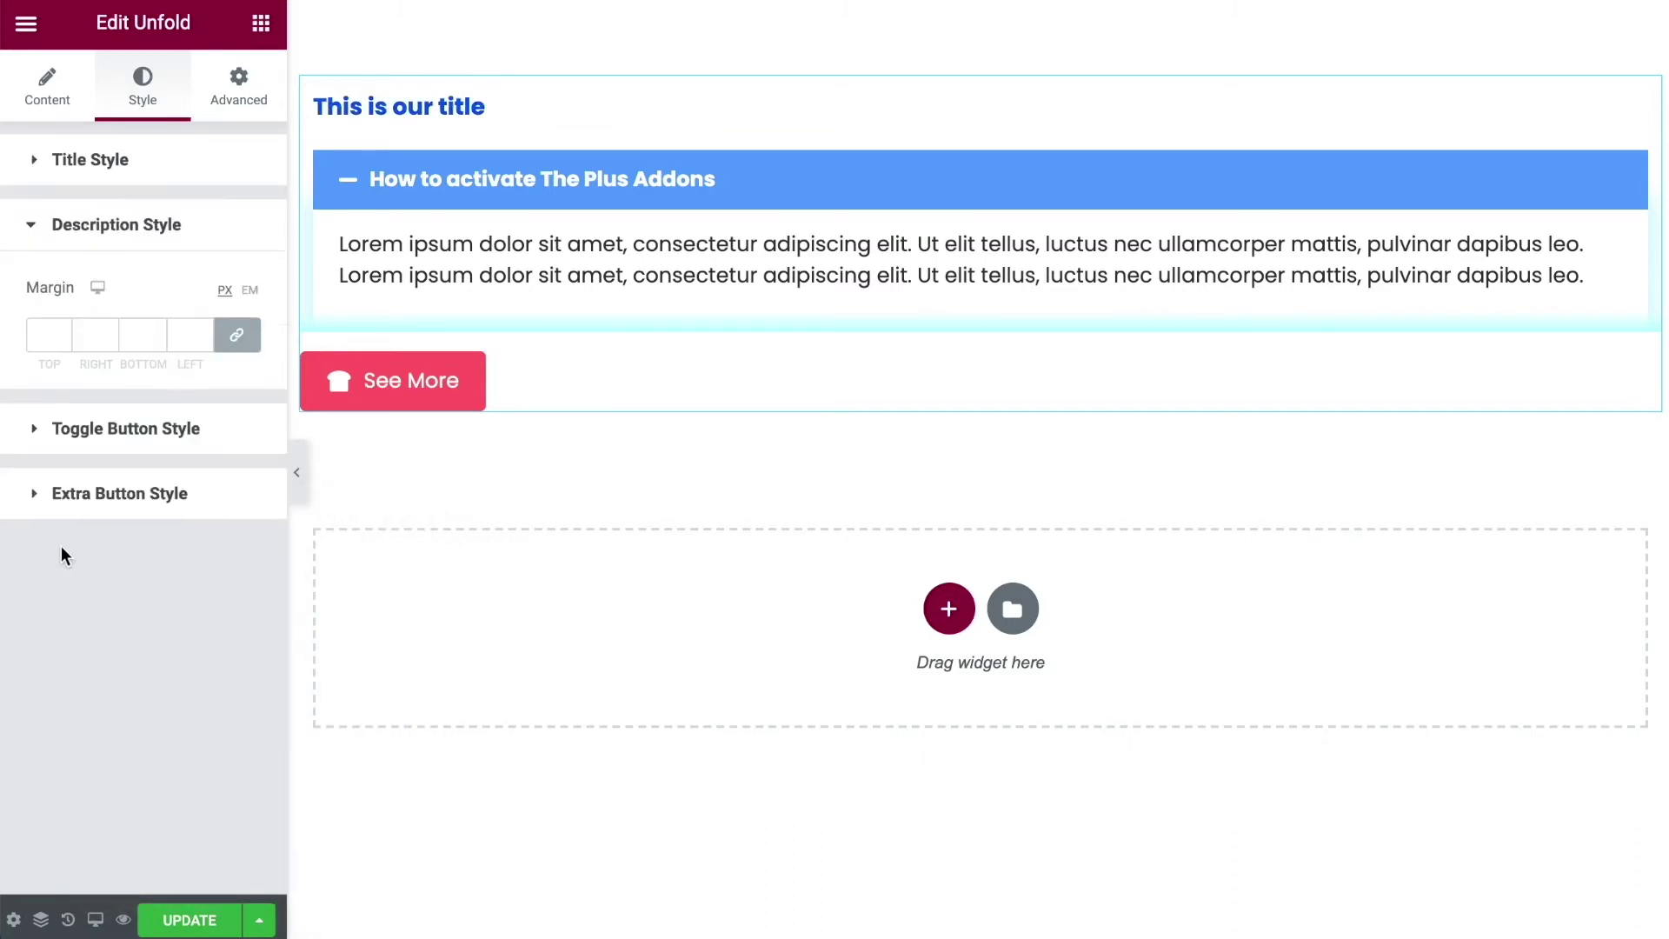
{"action": "left_click", "coordinate": [61, 331]}
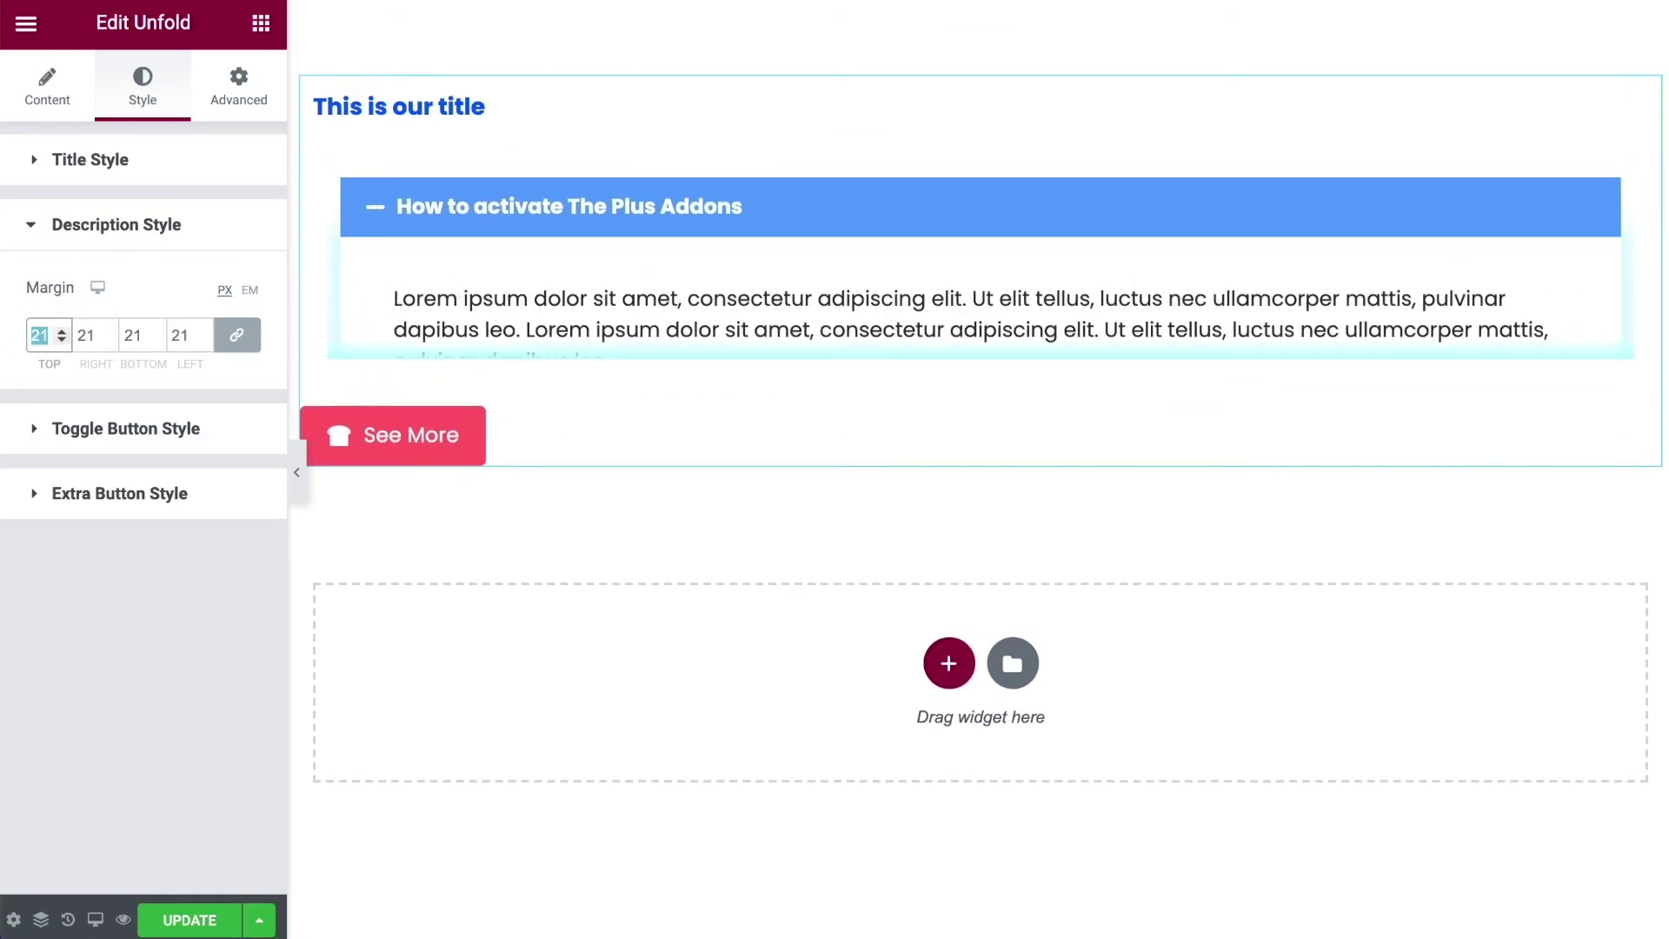
Set the toggle button's linked margin to 10 px on every side.
{"action": "key", "text": "BackSpace"}
{"action": "left_click", "coordinate": [63, 429]}
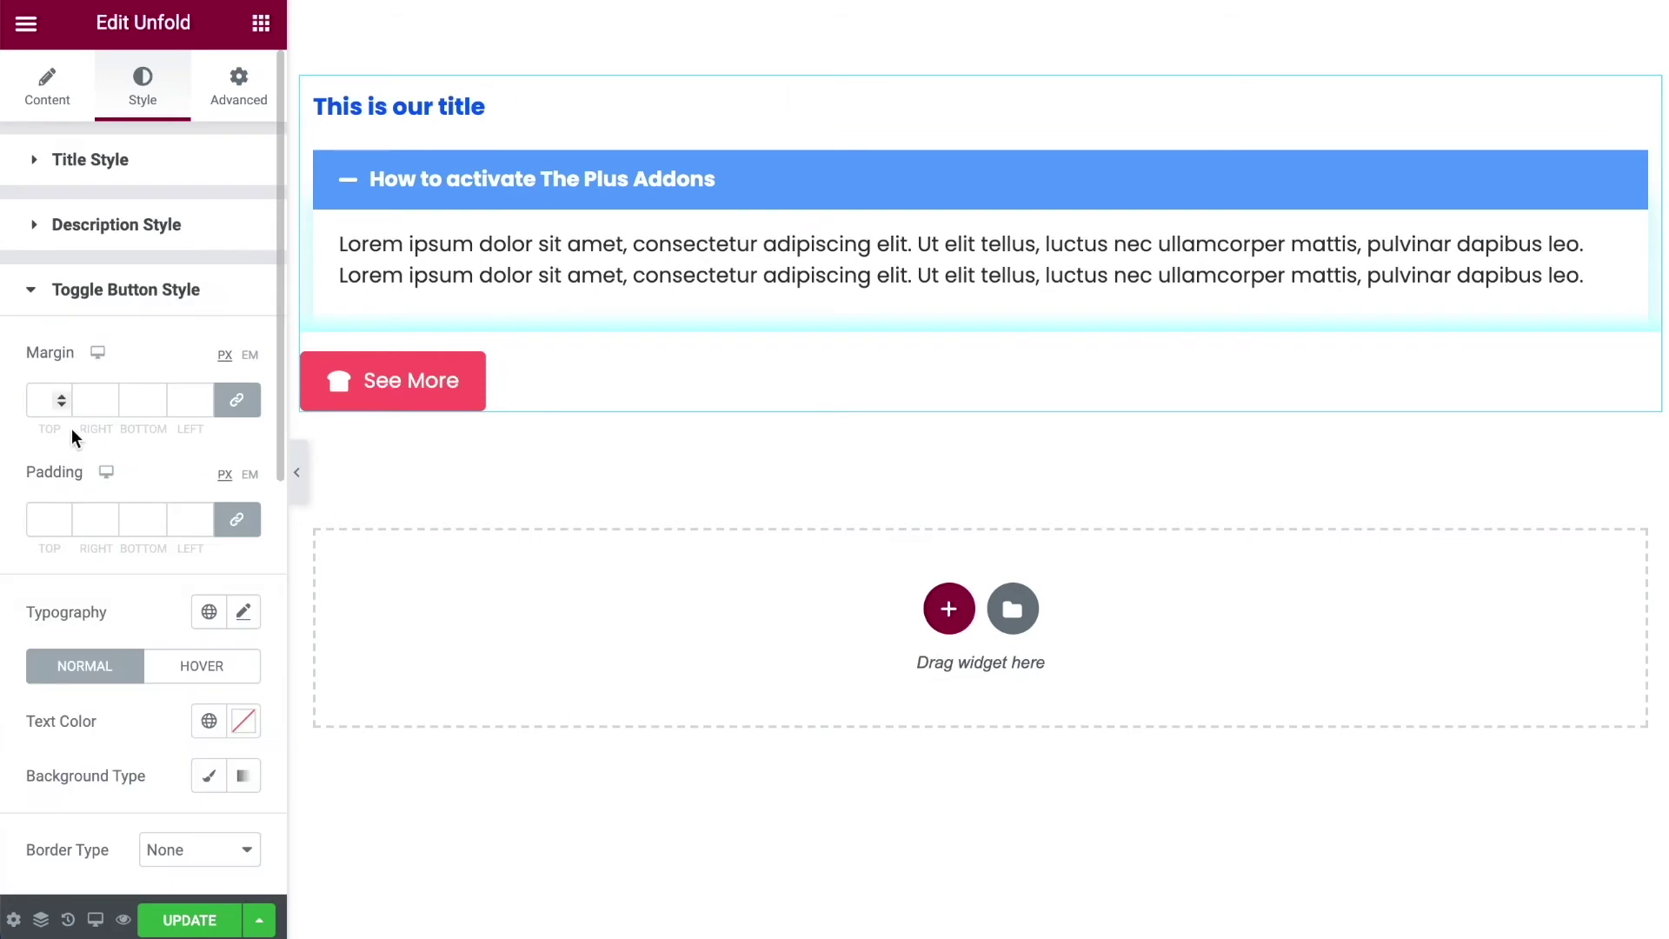
{"action": "scroll", "coordinate": [71, 428], "scroll_direction": "down", "scroll_amount": 2}
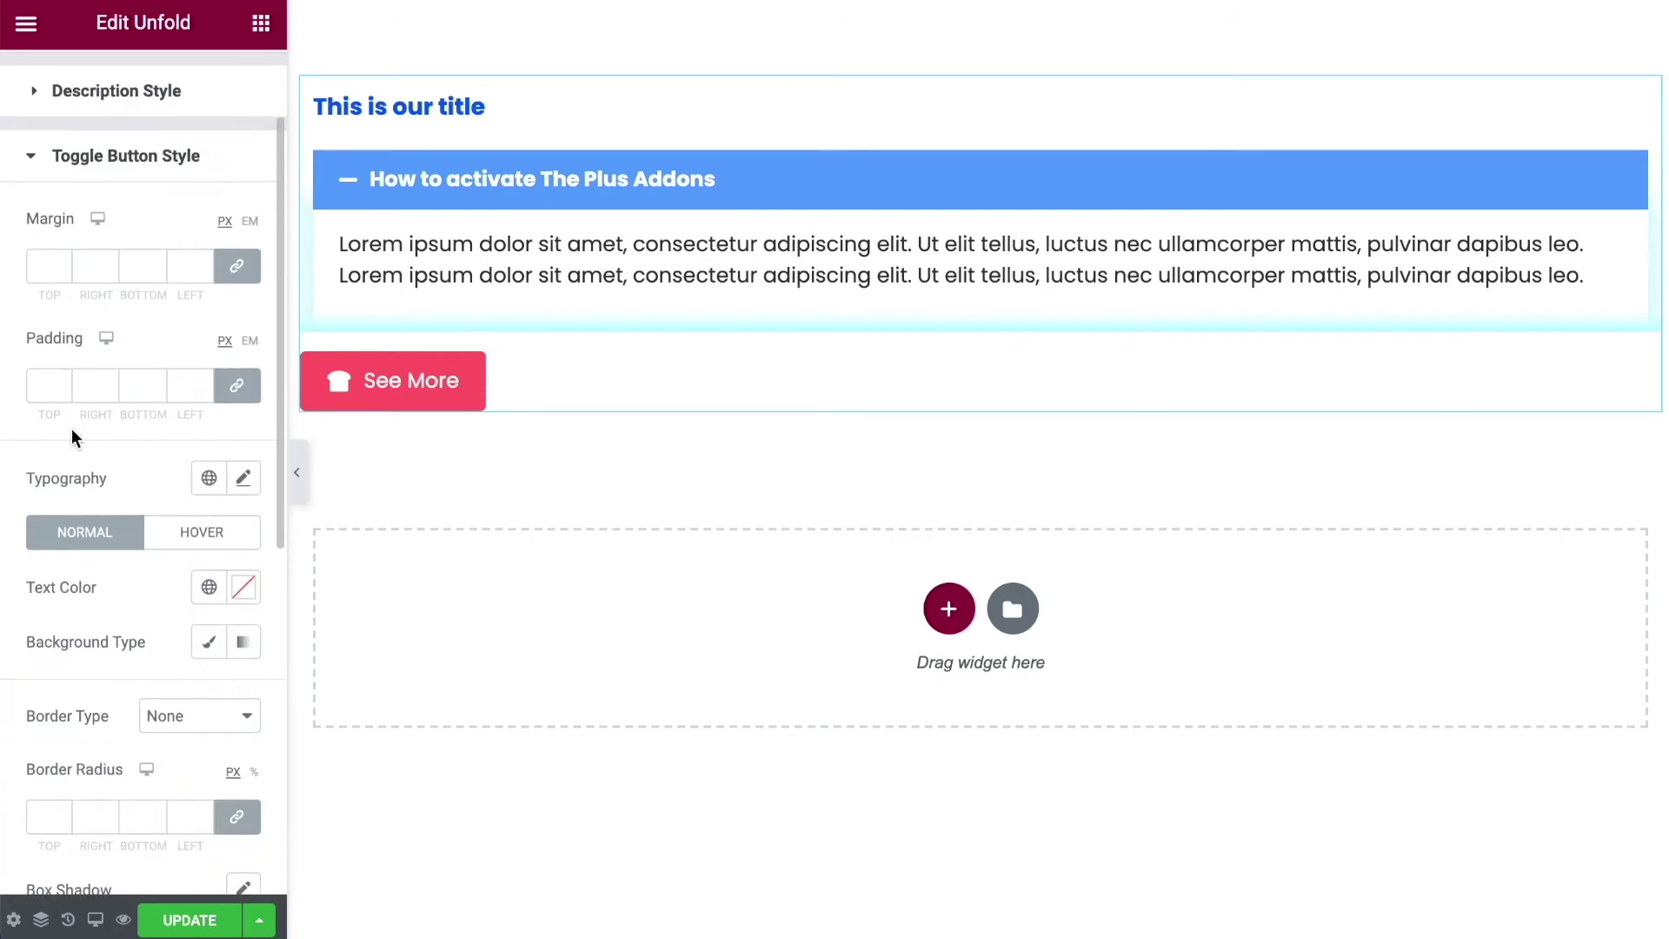
{"action": "left_click", "coordinate": [61, 262]}
{"action": "left_click", "coordinate": [61, 261]}
{"action": "left_click", "coordinate": [60, 262]}
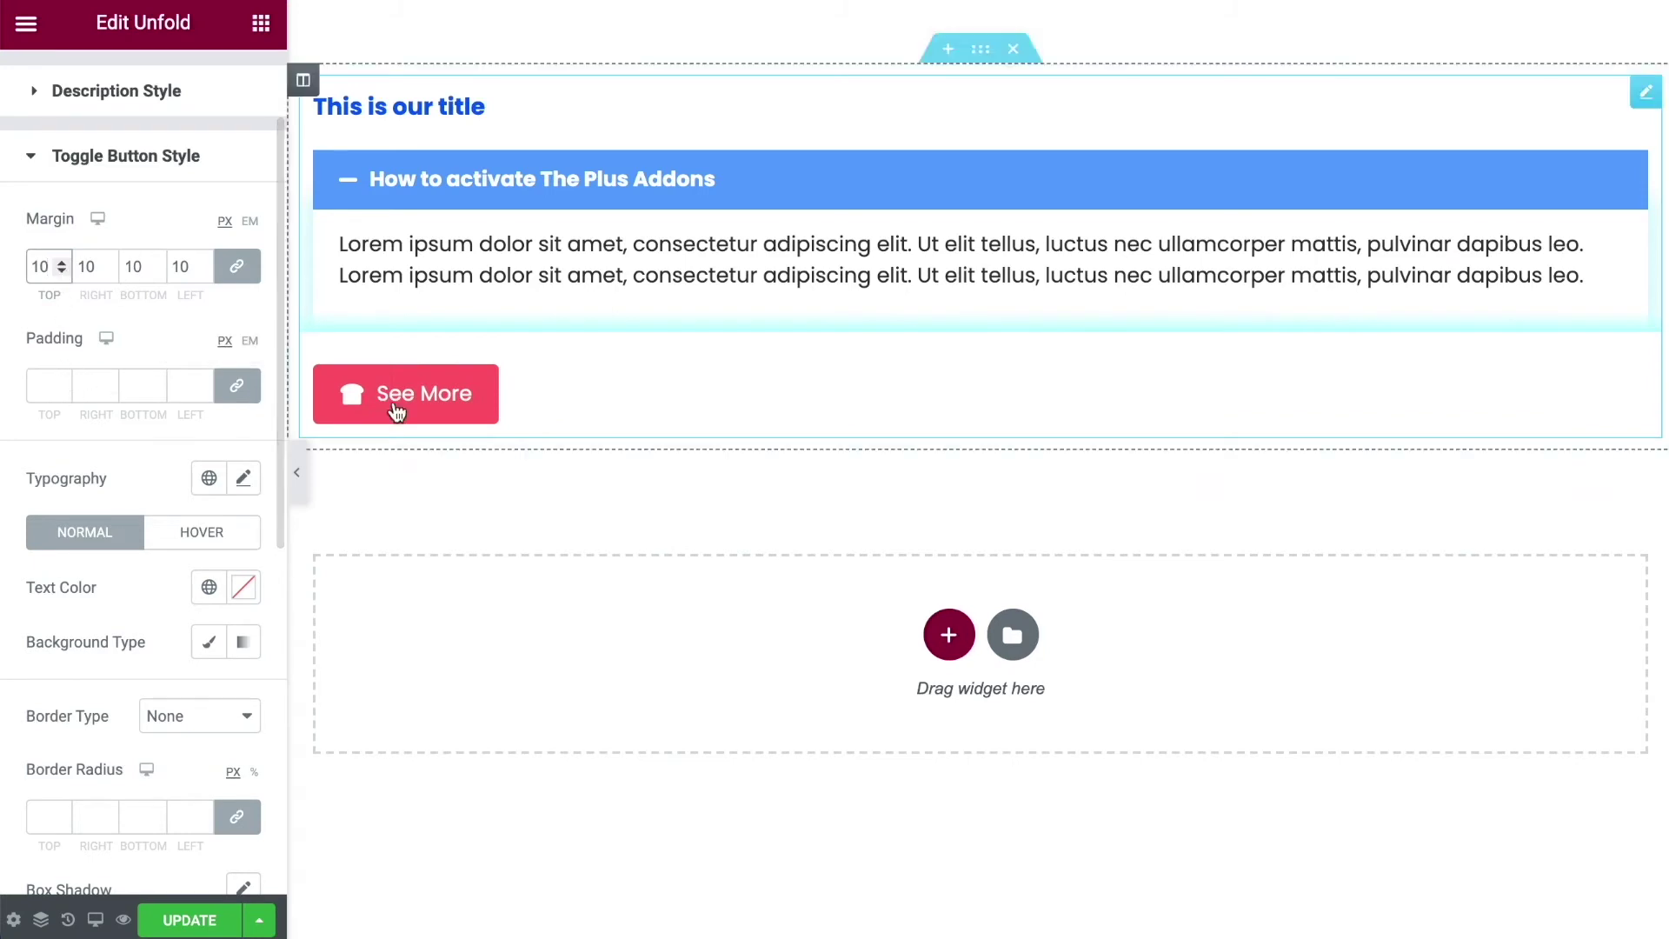
Try a 28 px toggle button padding, then clear it to leave no padding.
{"action": "left_click", "coordinate": [56, 380]}
{"action": "left_click", "coordinate": [55, 380]}
{"action": "scroll", "coordinate": [54, 380], "scroll_direction": "up", "scroll_amount": 20}
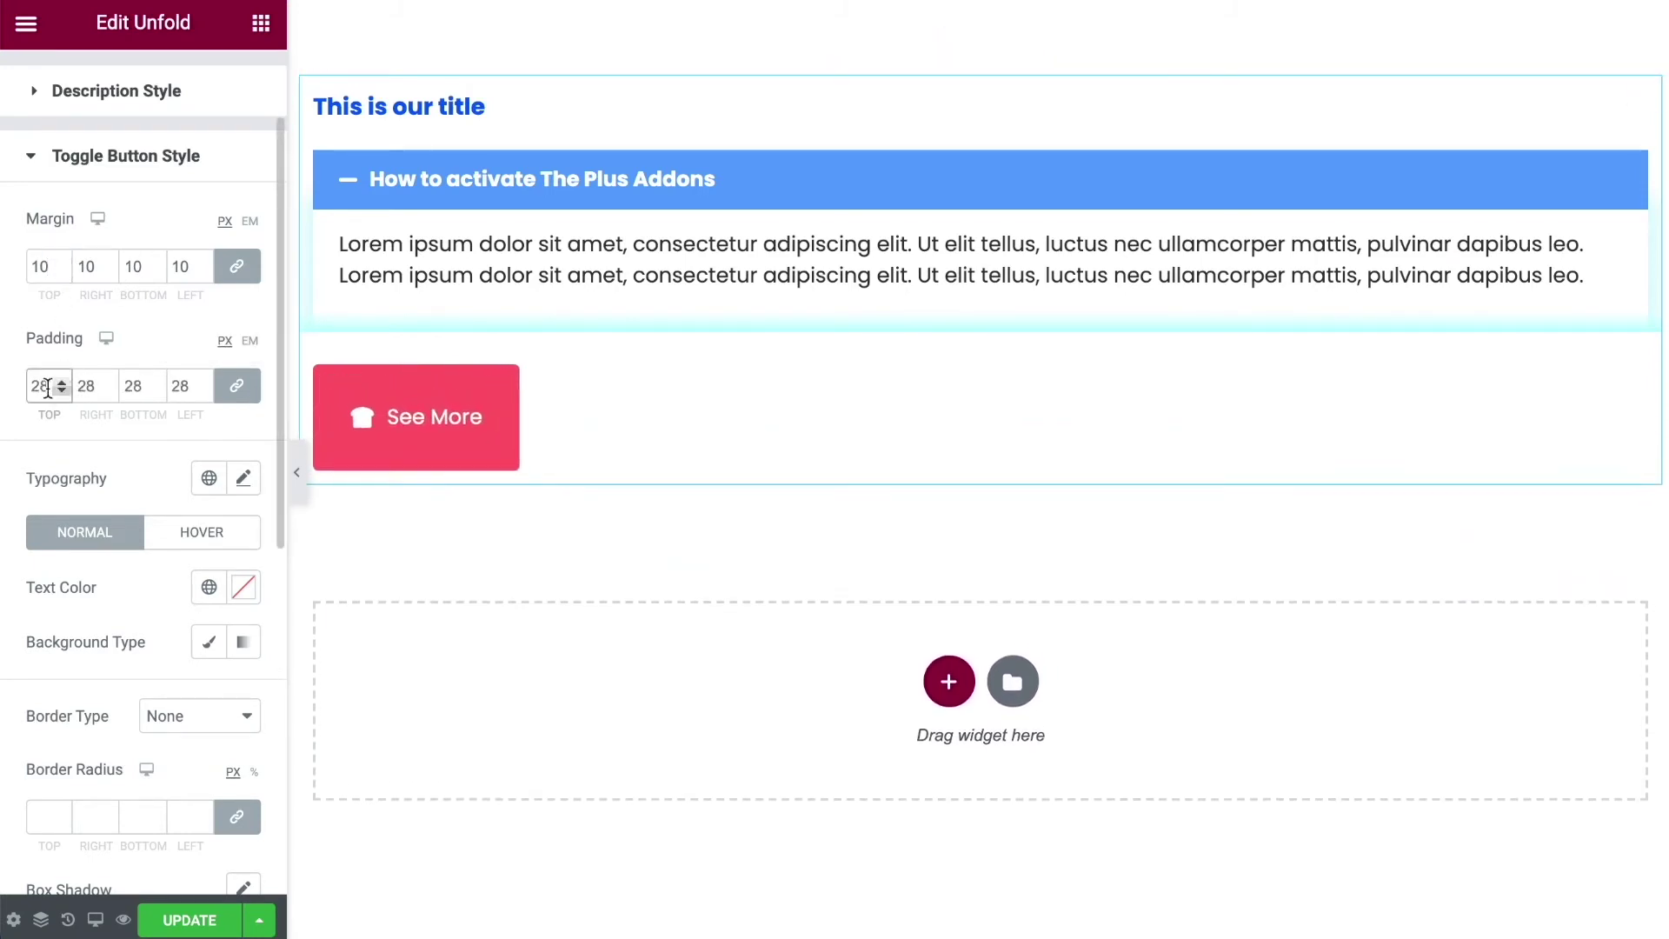
{"action": "left_click_drag", "start_coordinate": [47, 389], "coordinate": [3, 398]}
{"action": "key", "text": "BackSpace"}
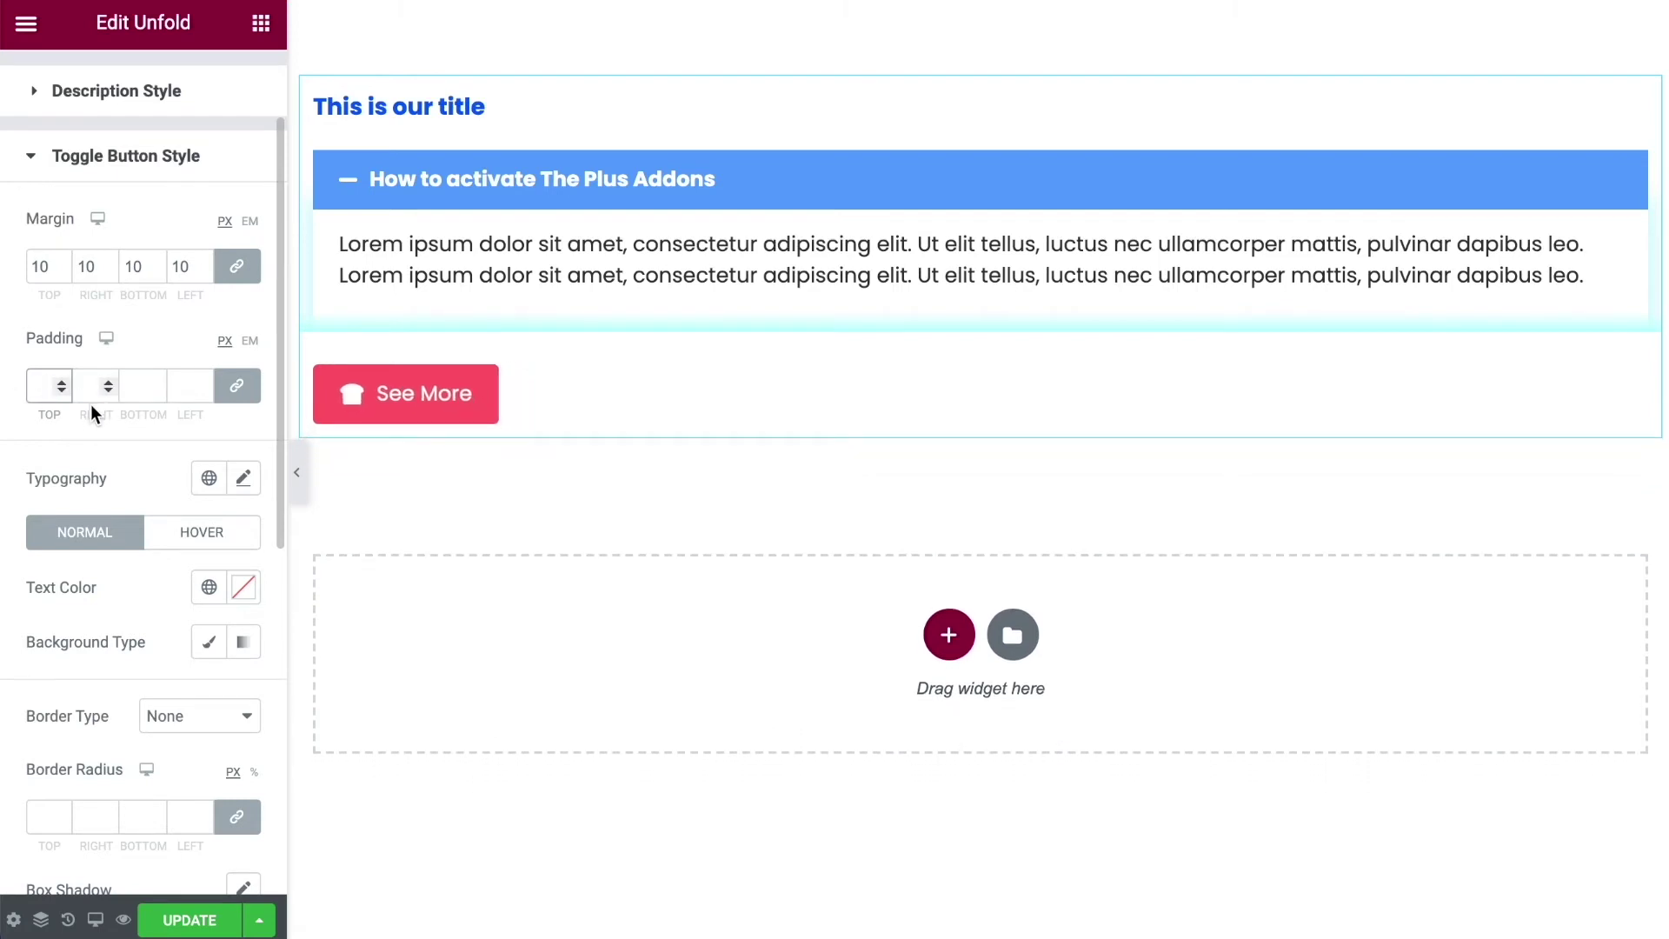
{"action": "scroll", "coordinate": [123, 445], "scroll_direction": "down", "scroll_amount": 2}
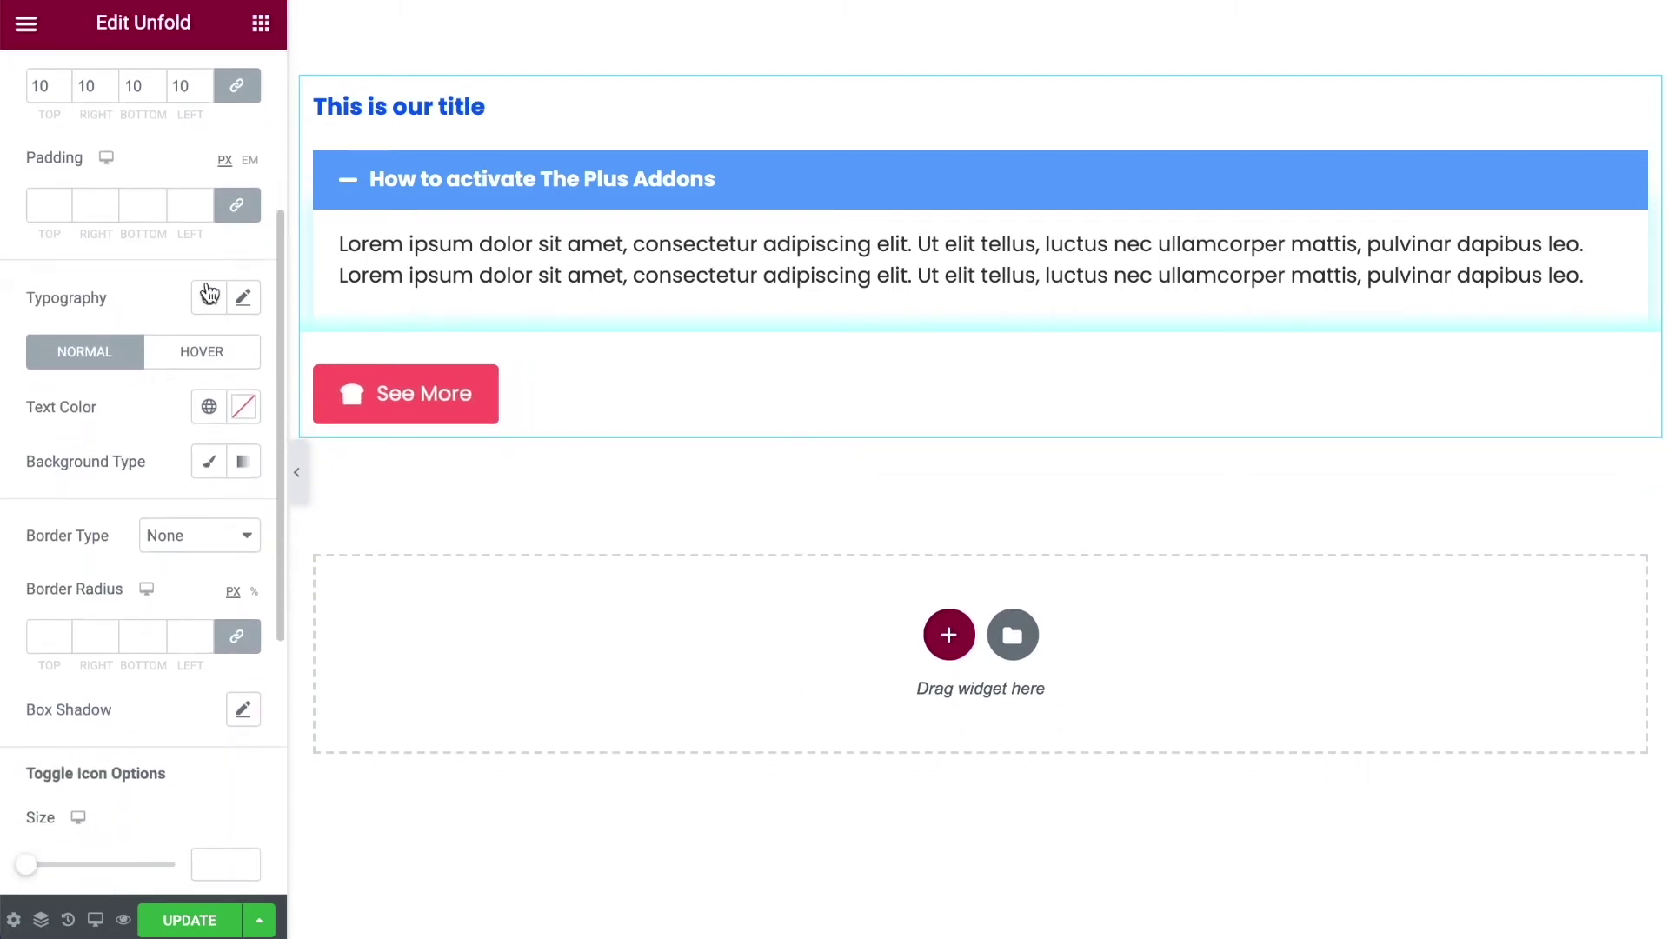
Set the See More toggle text size to 15 px.
{"action": "left_click", "coordinate": [243, 298]}
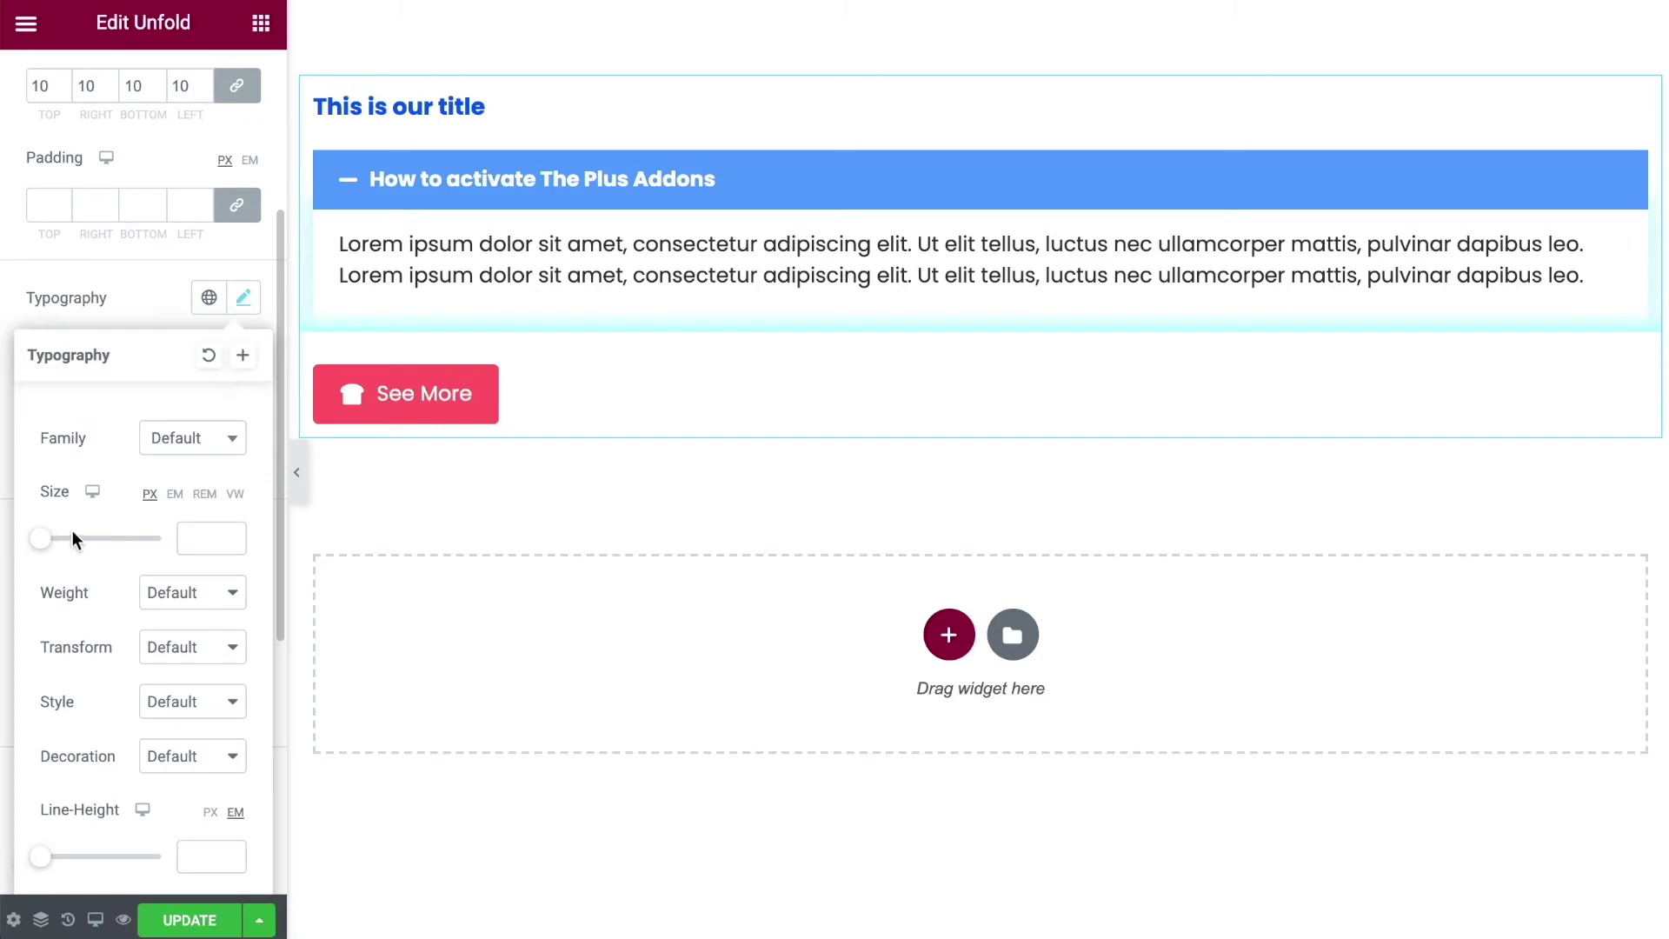
{"action": "left_click_drag", "start_coordinate": [41, 539], "coordinate": [52, 544]}
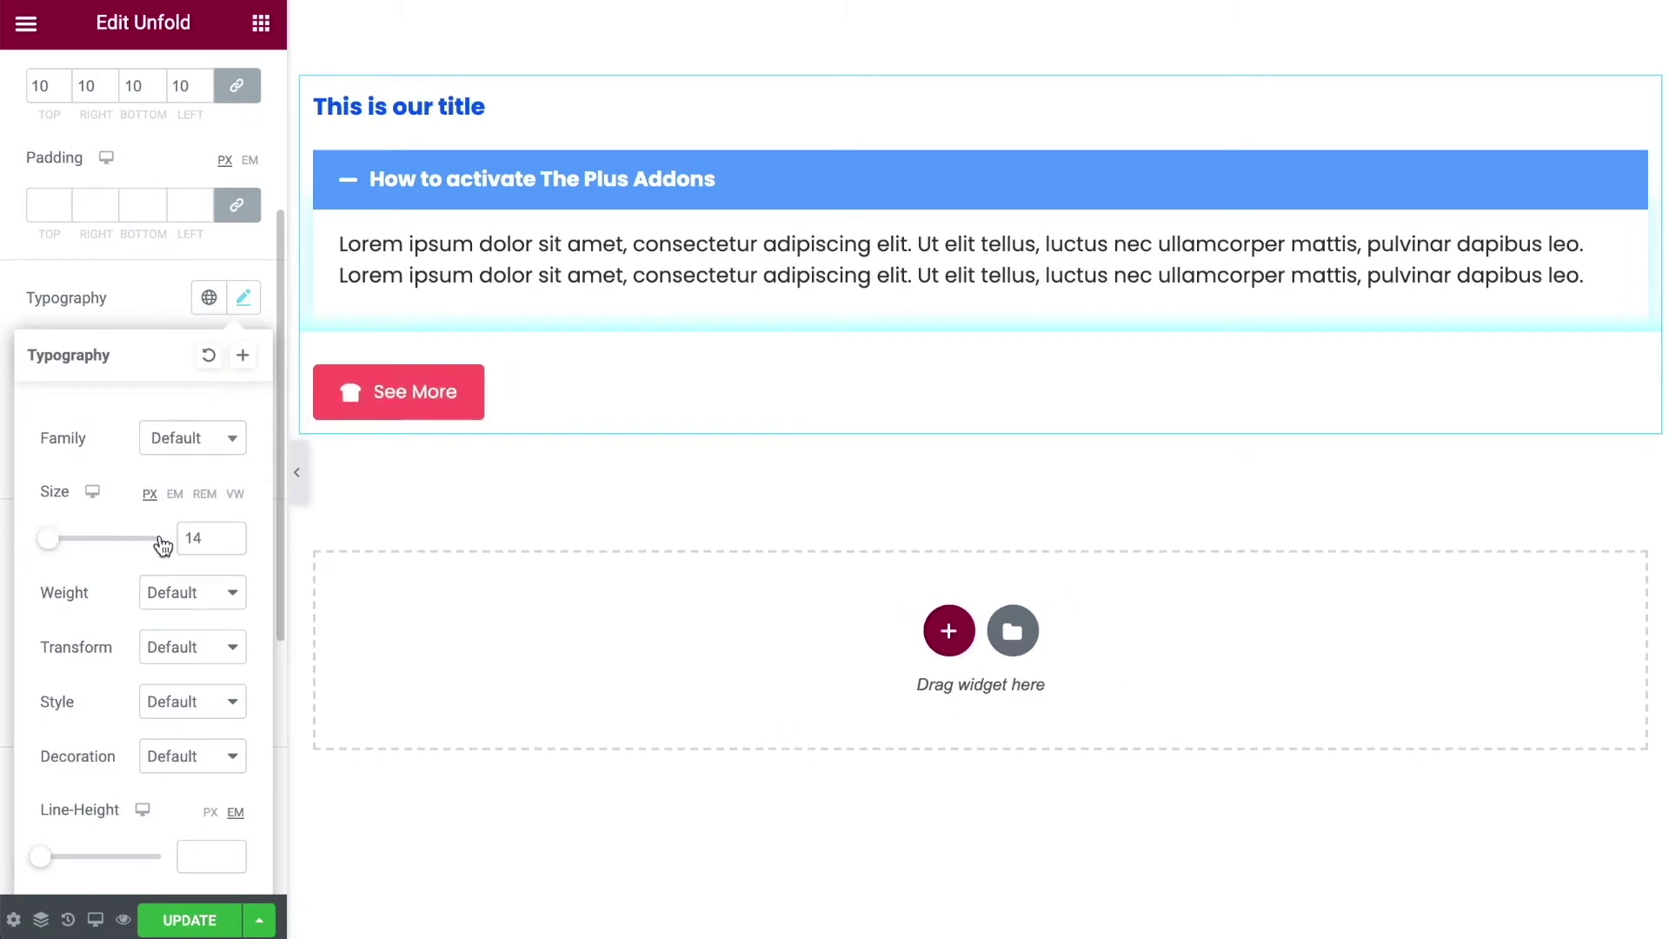
{"action": "left_click", "coordinate": [229, 533]}
{"action": "left_click", "coordinate": [90, 318]}
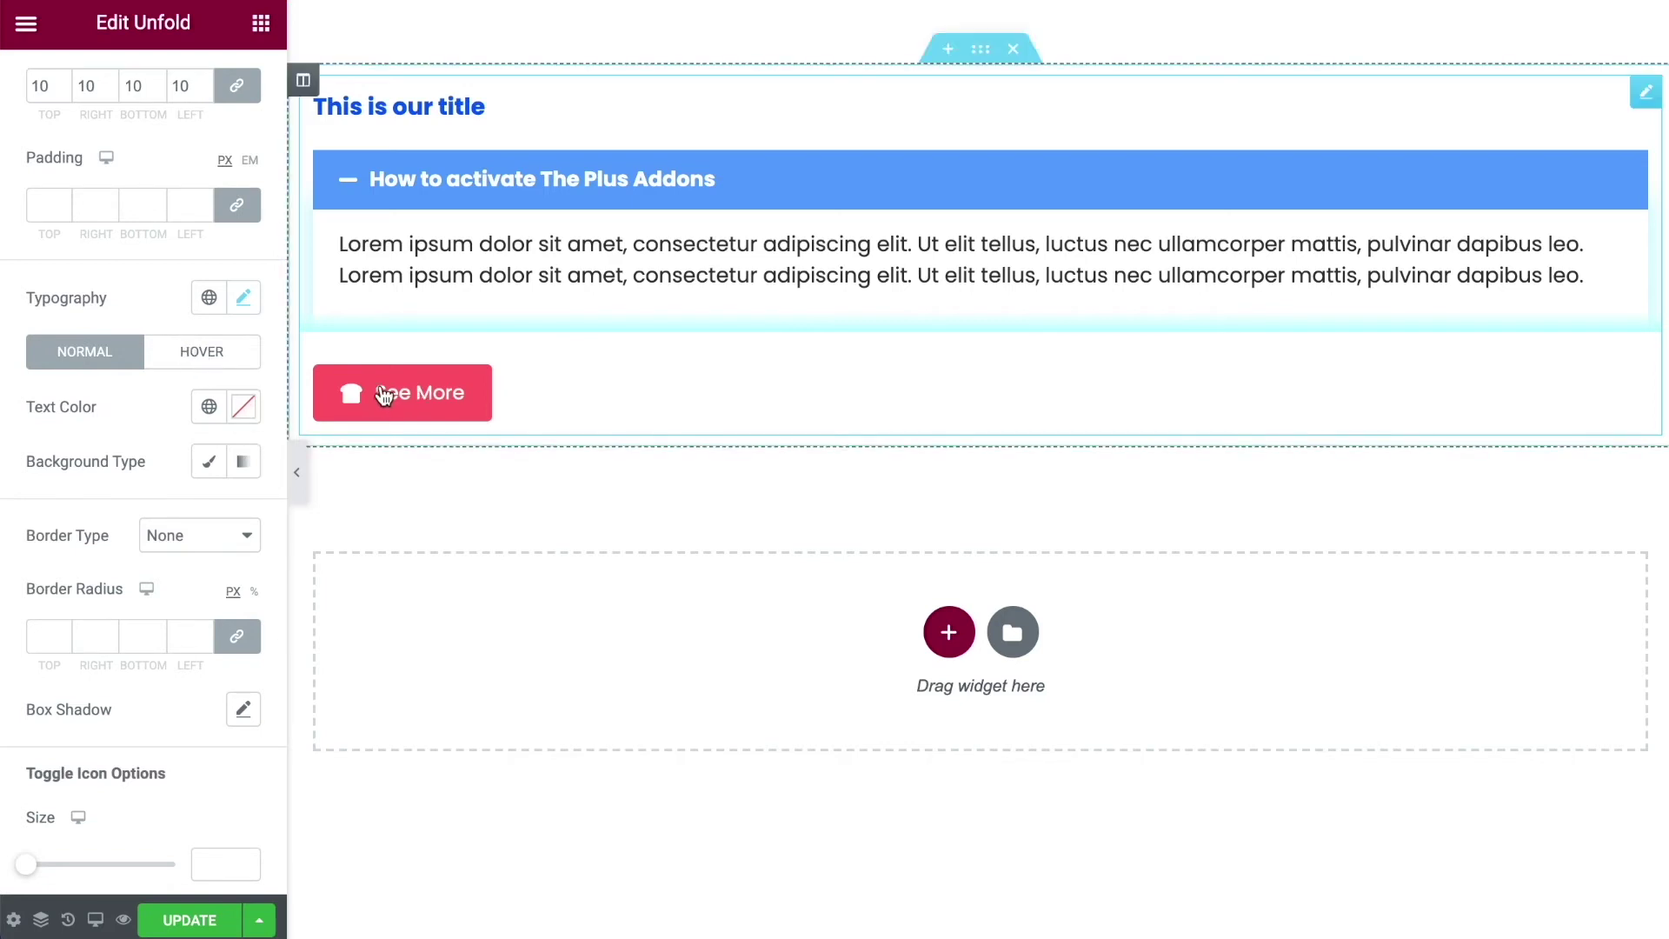
Make the hover text colour black #000000 with a Classic hover background.
{"action": "left_click", "coordinate": [207, 365]}
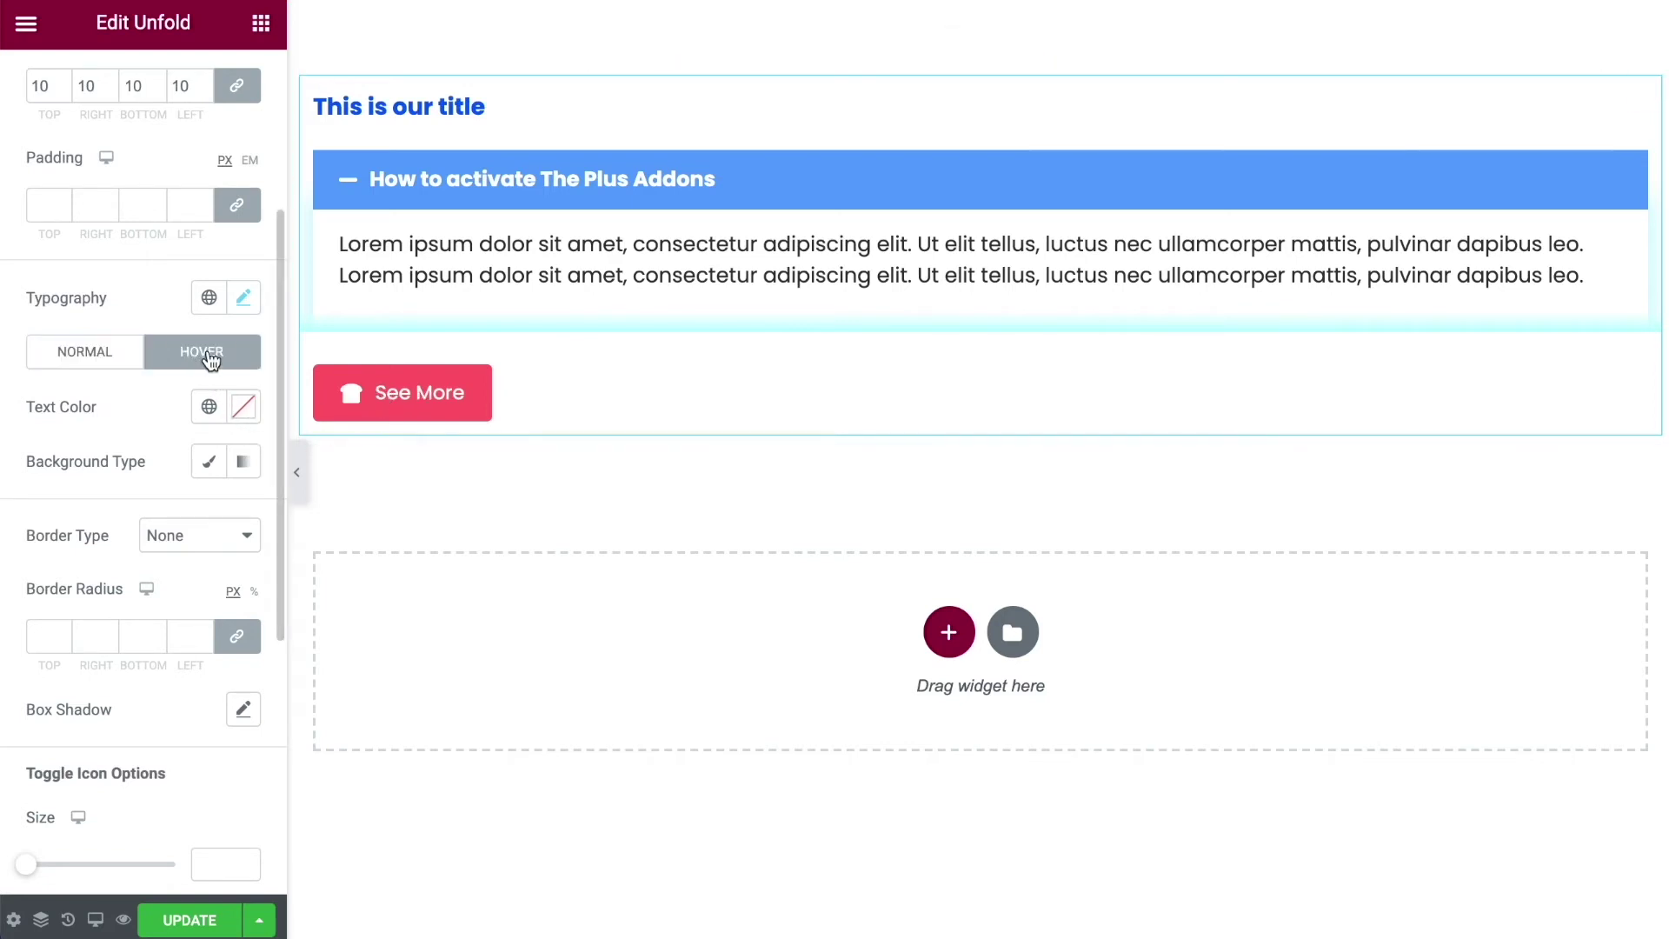
{"action": "left_click", "coordinate": [243, 405]}
{"action": "left_click_drag", "start_coordinate": [184, 583], "coordinate": [65, 746]}
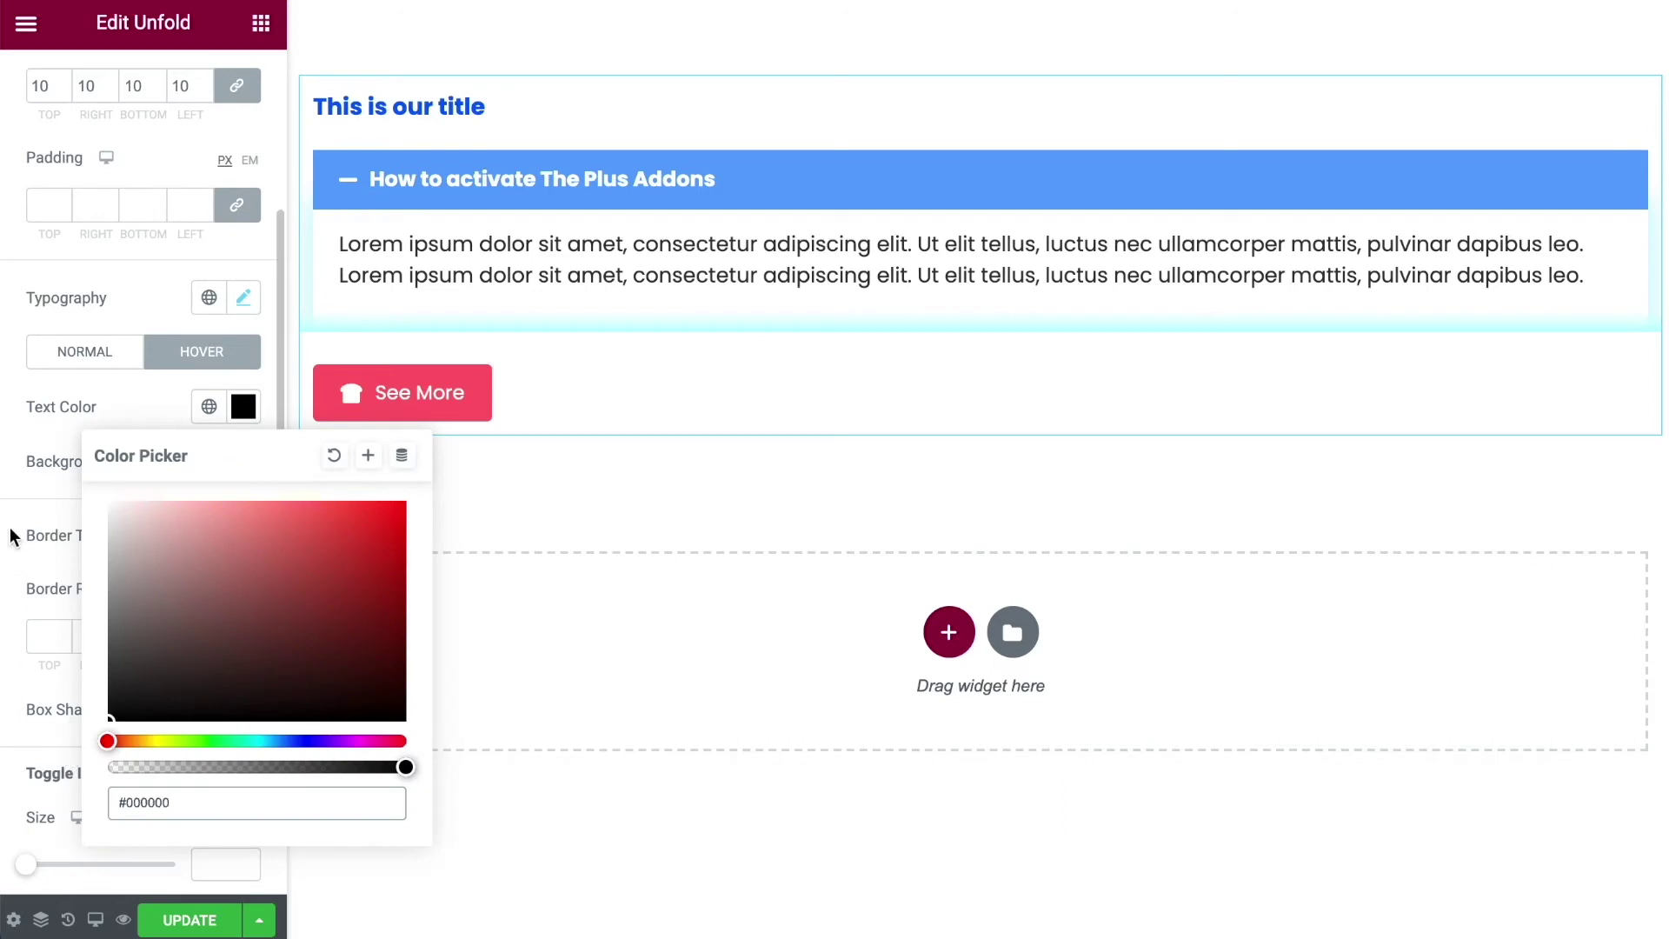
{"action": "left_click", "coordinate": [24, 452]}
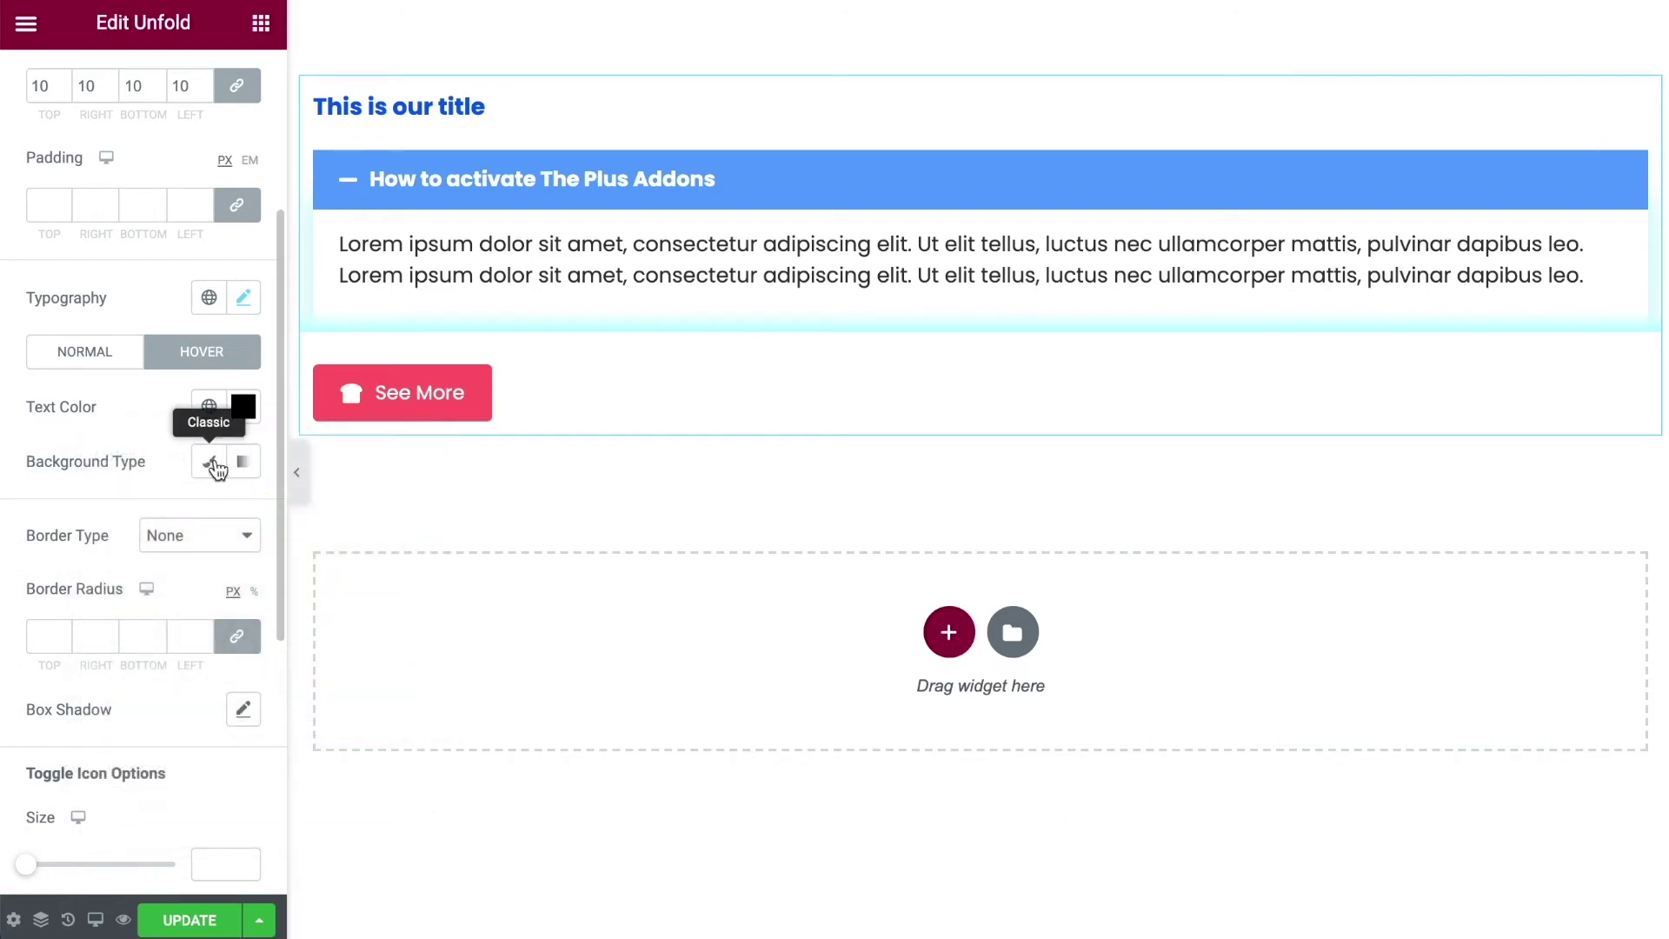
{"action": "left_click", "coordinate": [247, 463]}
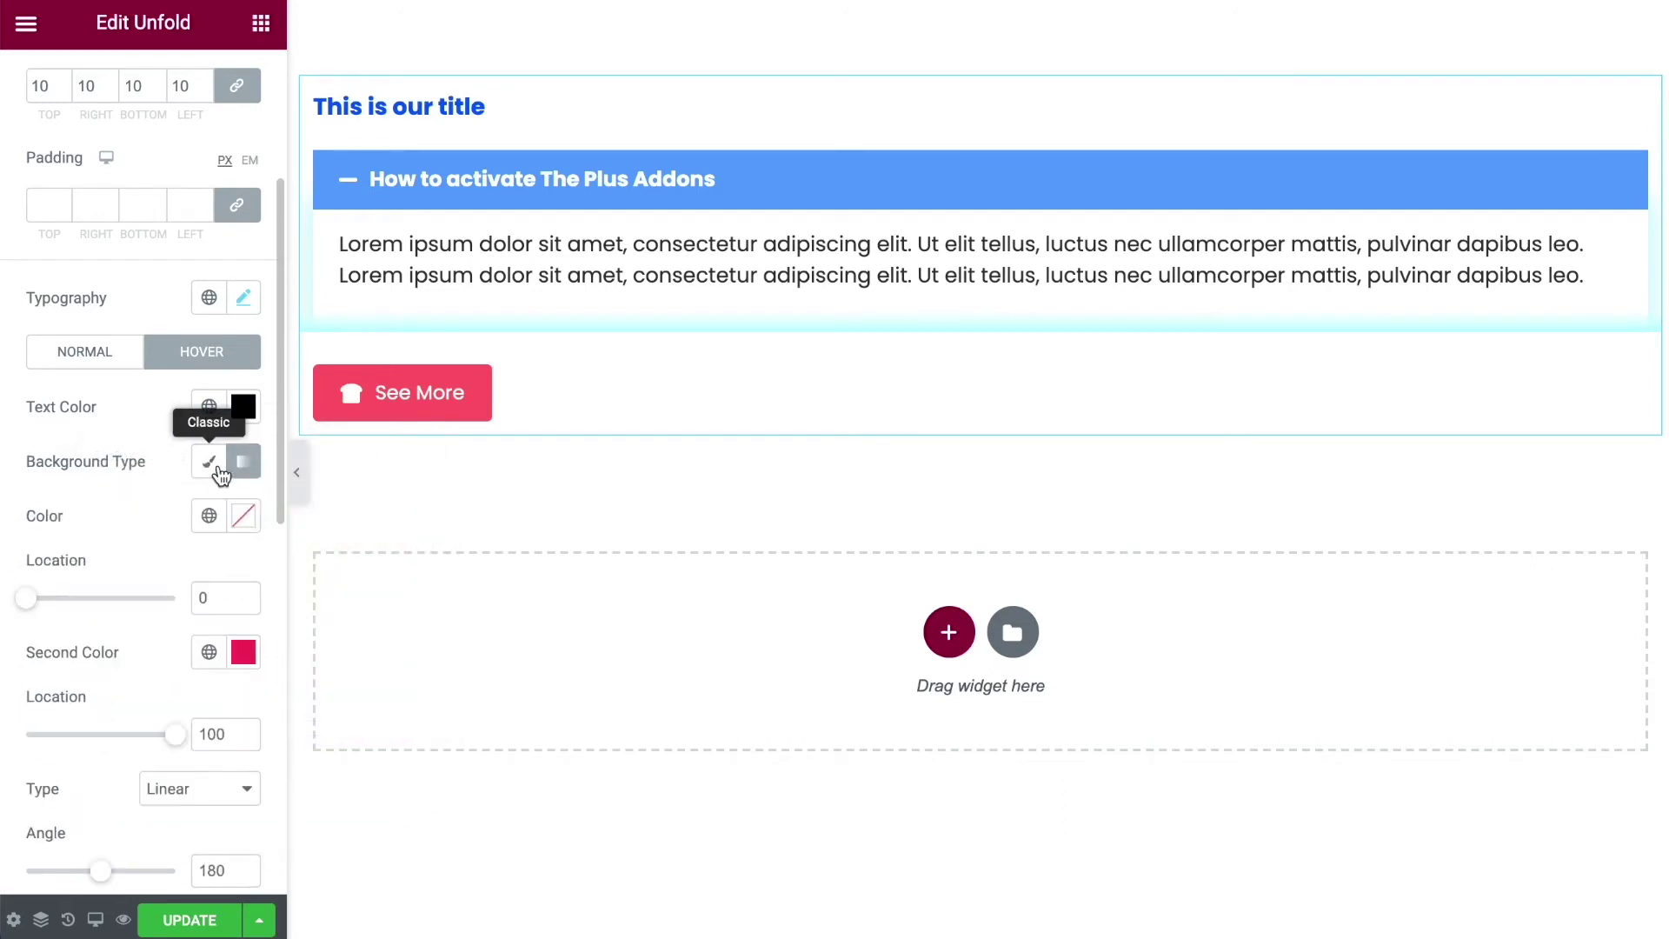
{"action": "left_click", "coordinate": [210, 463]}
{"action": "left_click", "coordinate": [79, 358]}
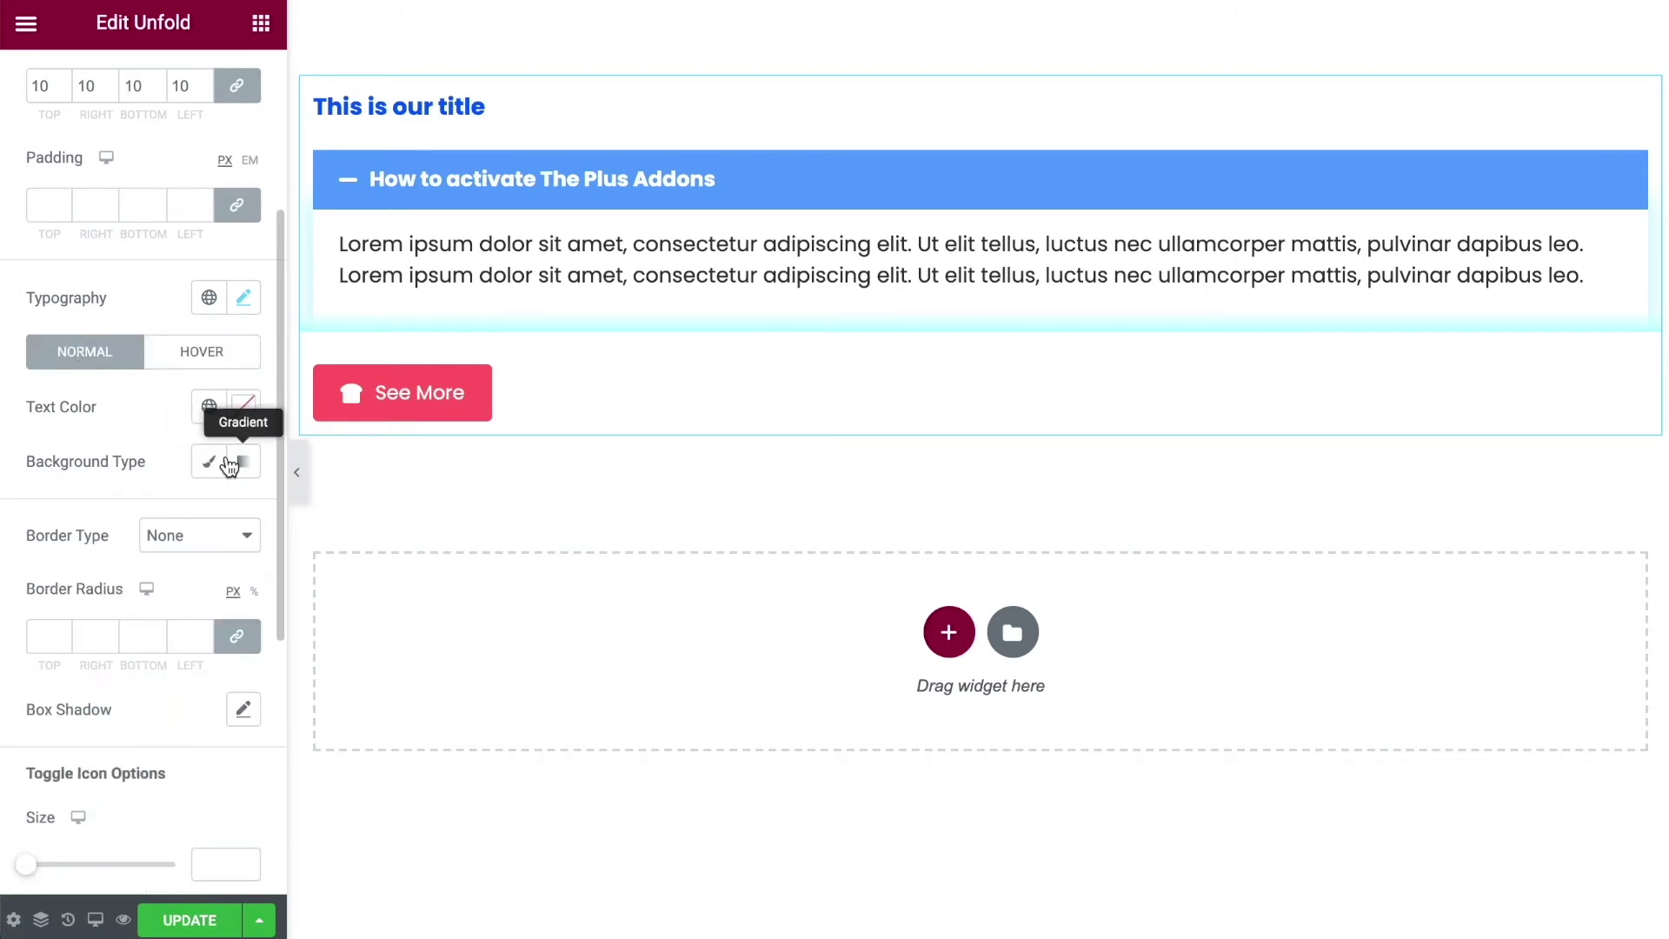
{"action": "scroll", "coordinate": [128, 404], "scroll_direction": "up", "scroll_amount": 3}
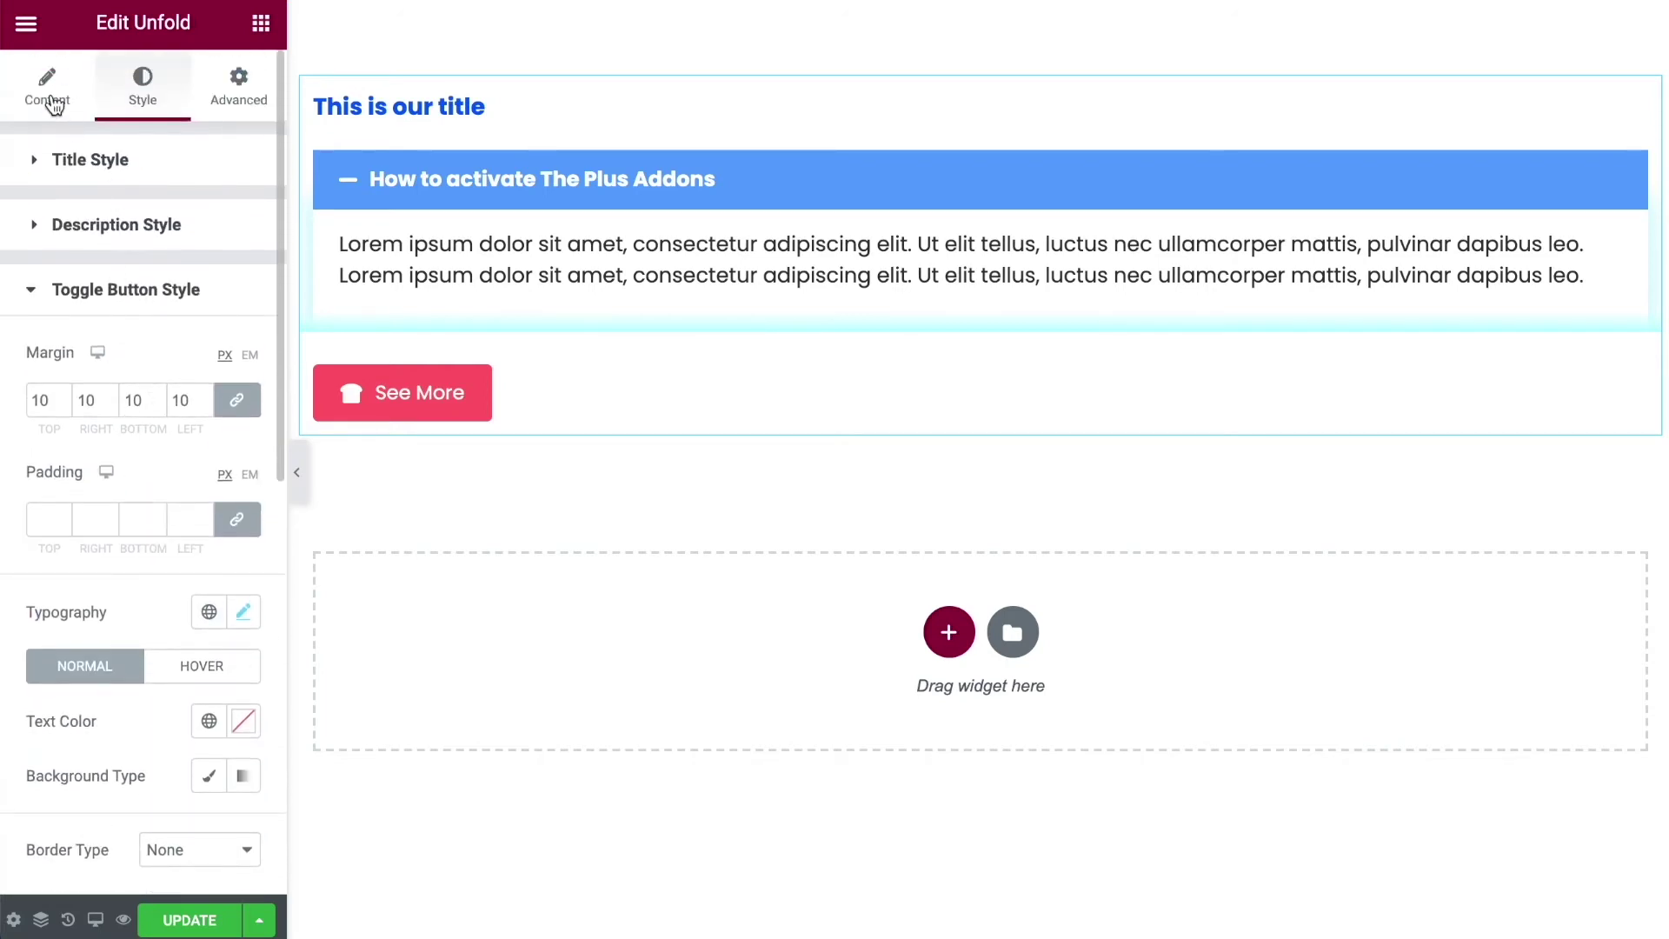
Copy the overlay's #BBFCFF colour and paste it as the toggle's Classic background colour.
{"action": "left_click", "coordinate": [47, 98]}
{"action": "scroll", "coordinate": [177, 502], "scroll_direction": "down", "scroll_amount": 4}
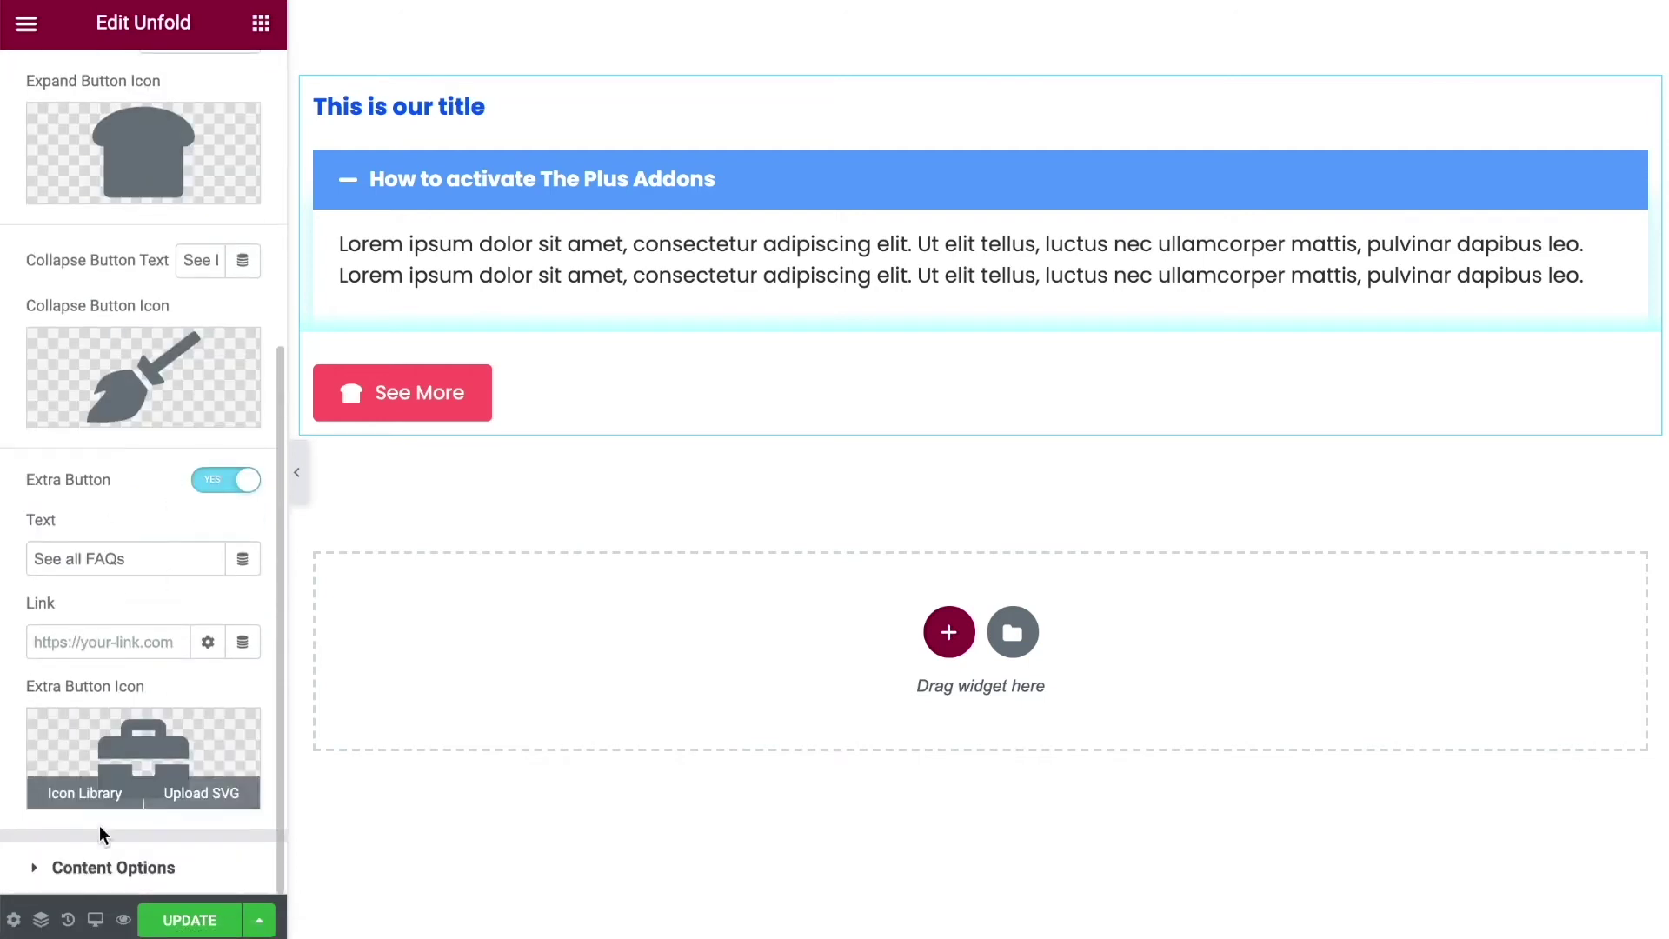
{"action": "left_click", "coordinate": [87, 869]}
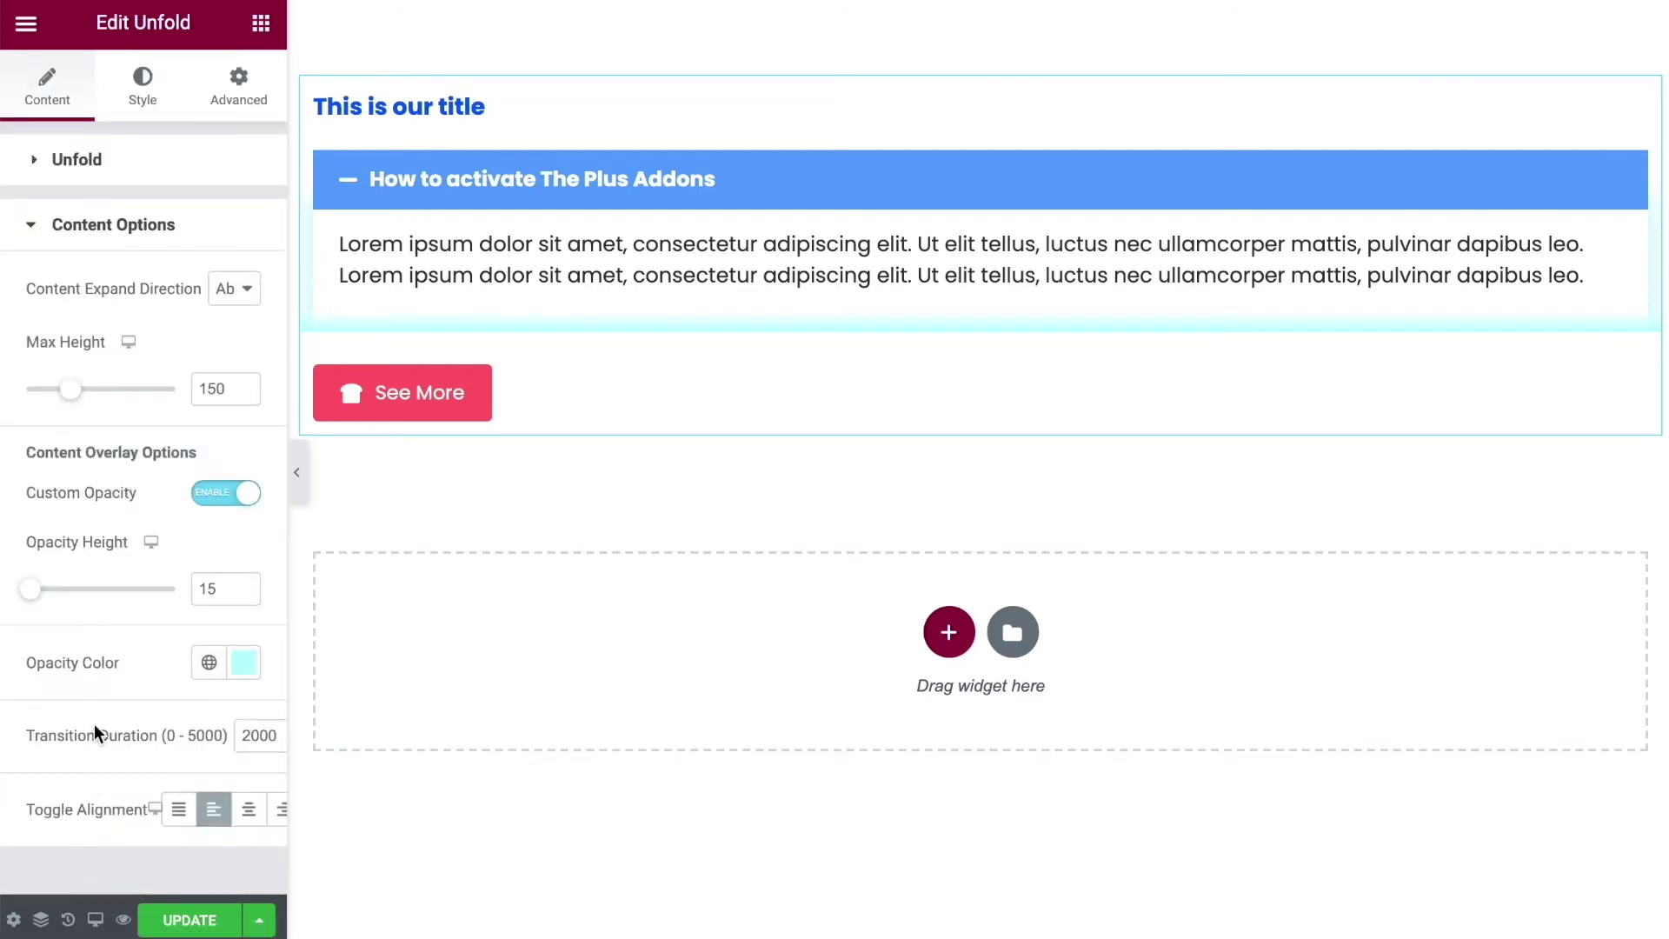
{"action": "left_click", "coordinate": [242, 663]}
{"action": "key", "text": "ctrl+c"}
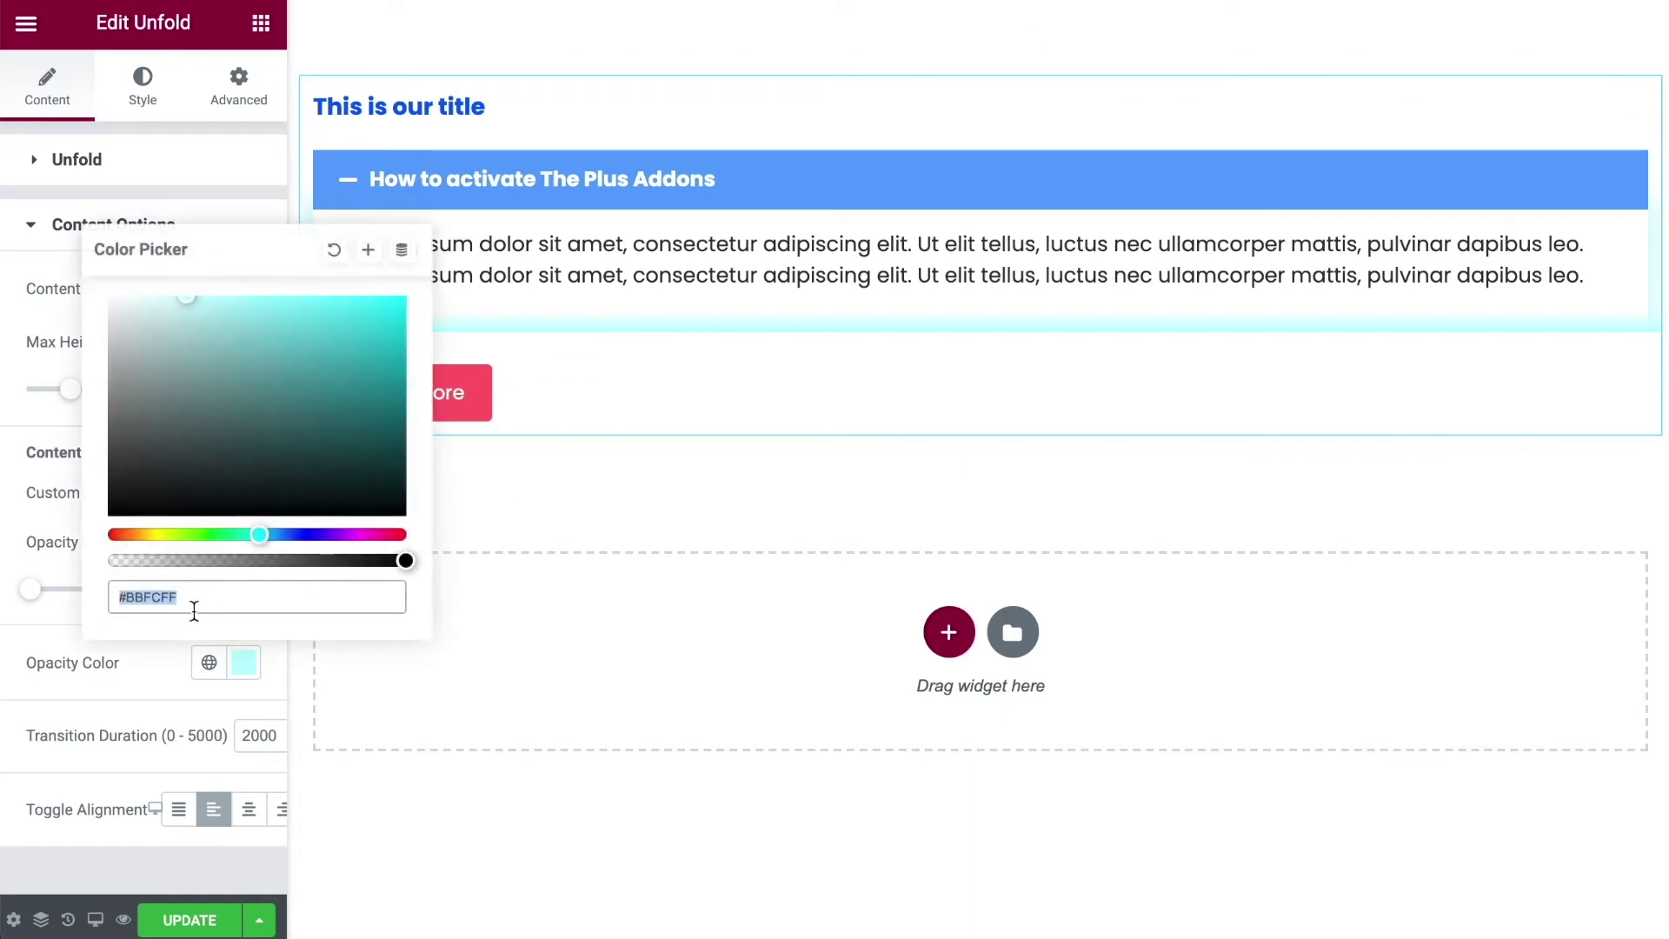
{"action": "left_click", "coordinate": [35, 528]}
{"action": "left_click", "coordinate": [142, 90]}
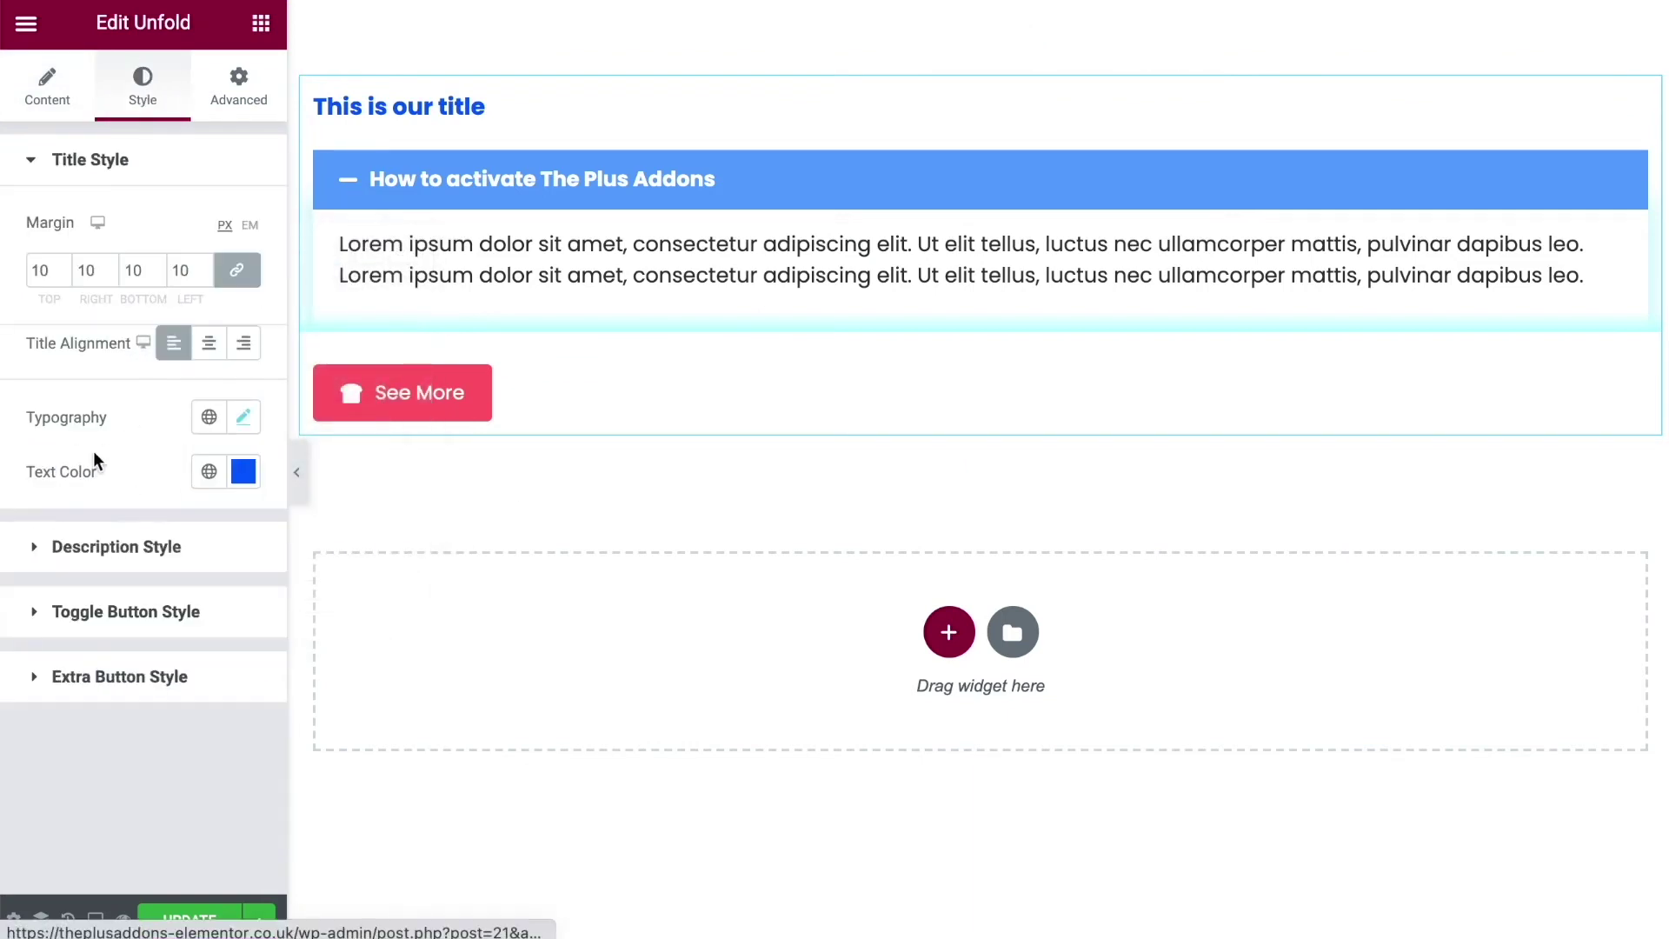
{"action": "left_click", "coordinate": [82, 612]}
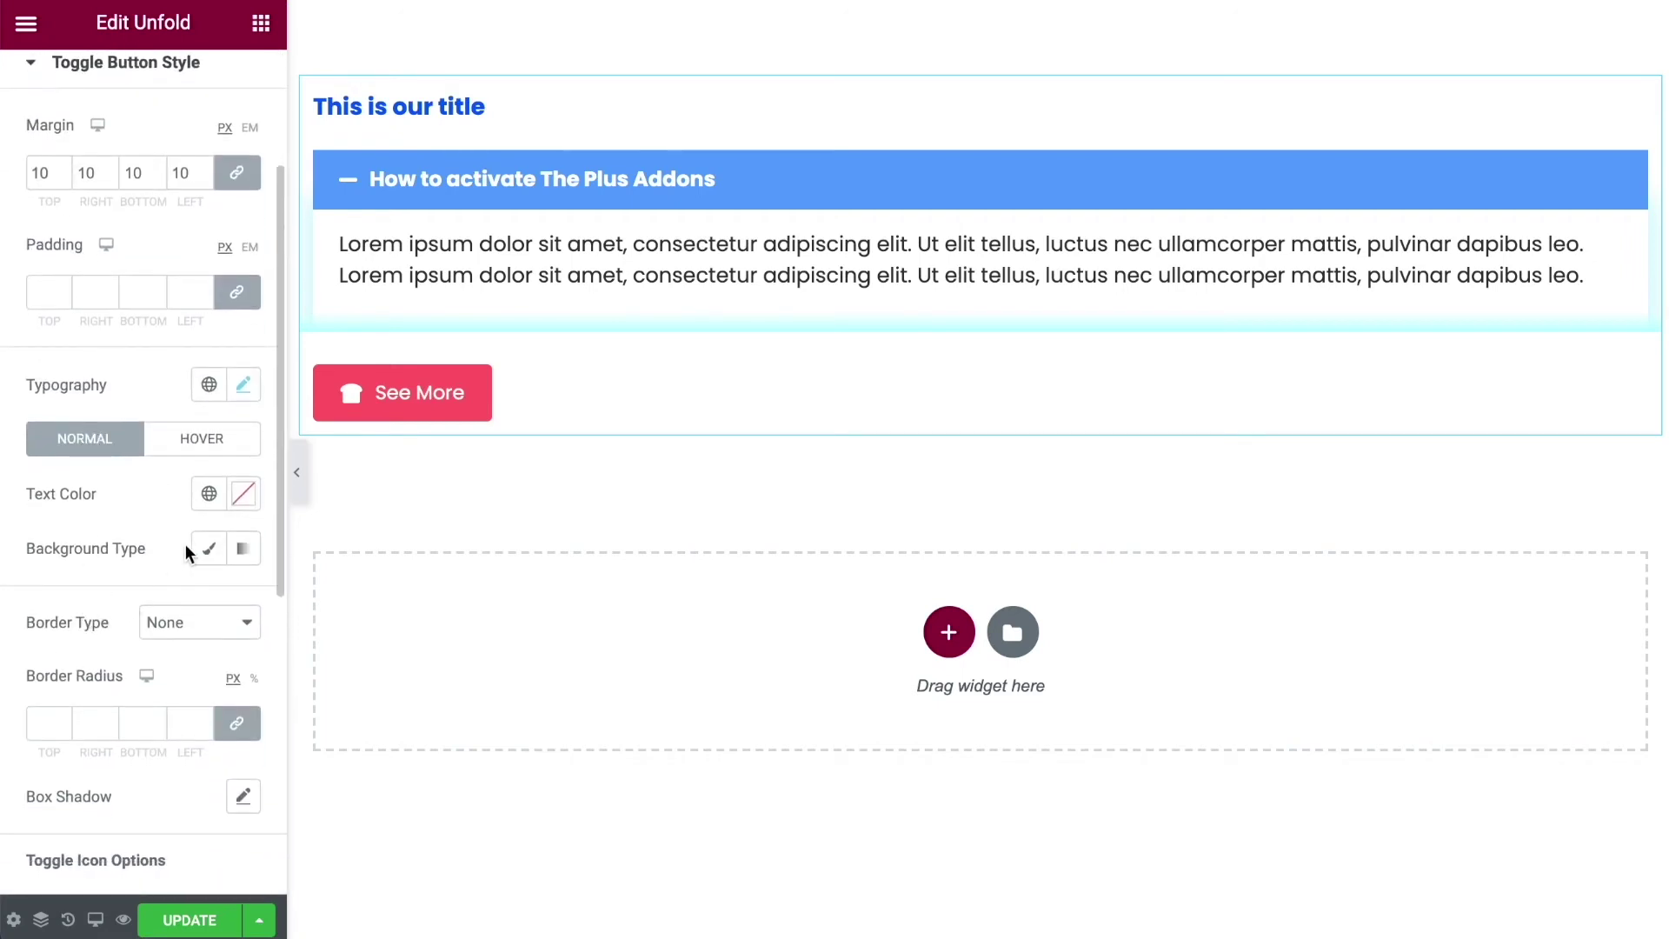
{"action": "left_click", "coordinate": [209, 547]}
{"action": "left_click", "coordinate": [243, 612]}
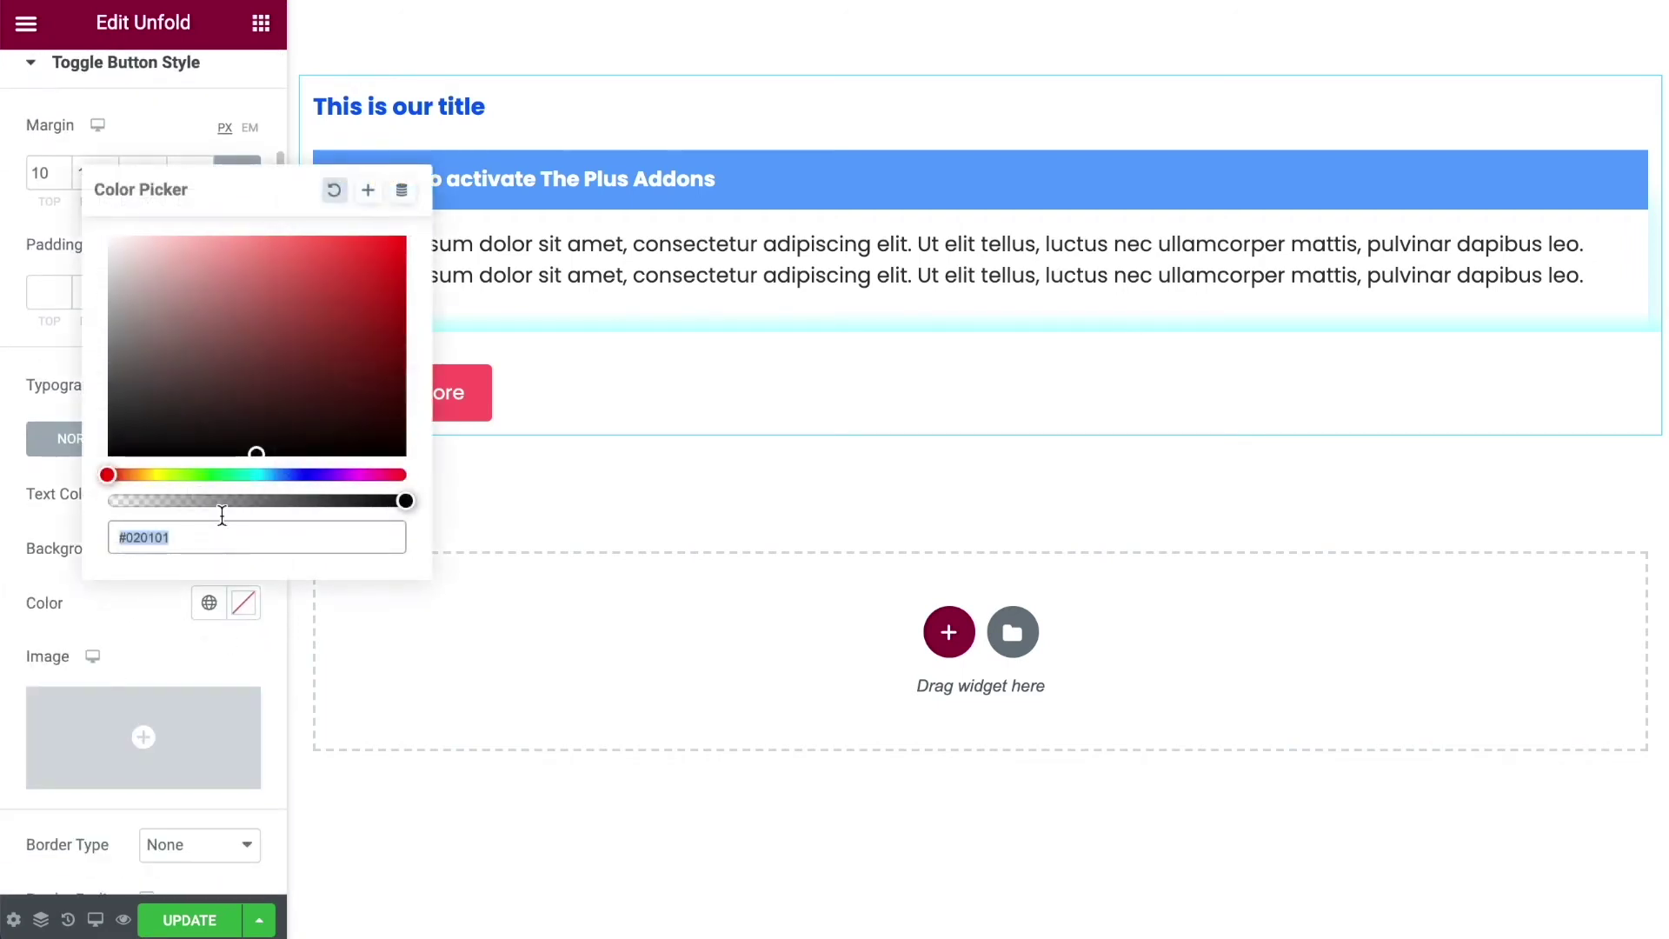
{"action": "key", "text": "ctrl+v"}
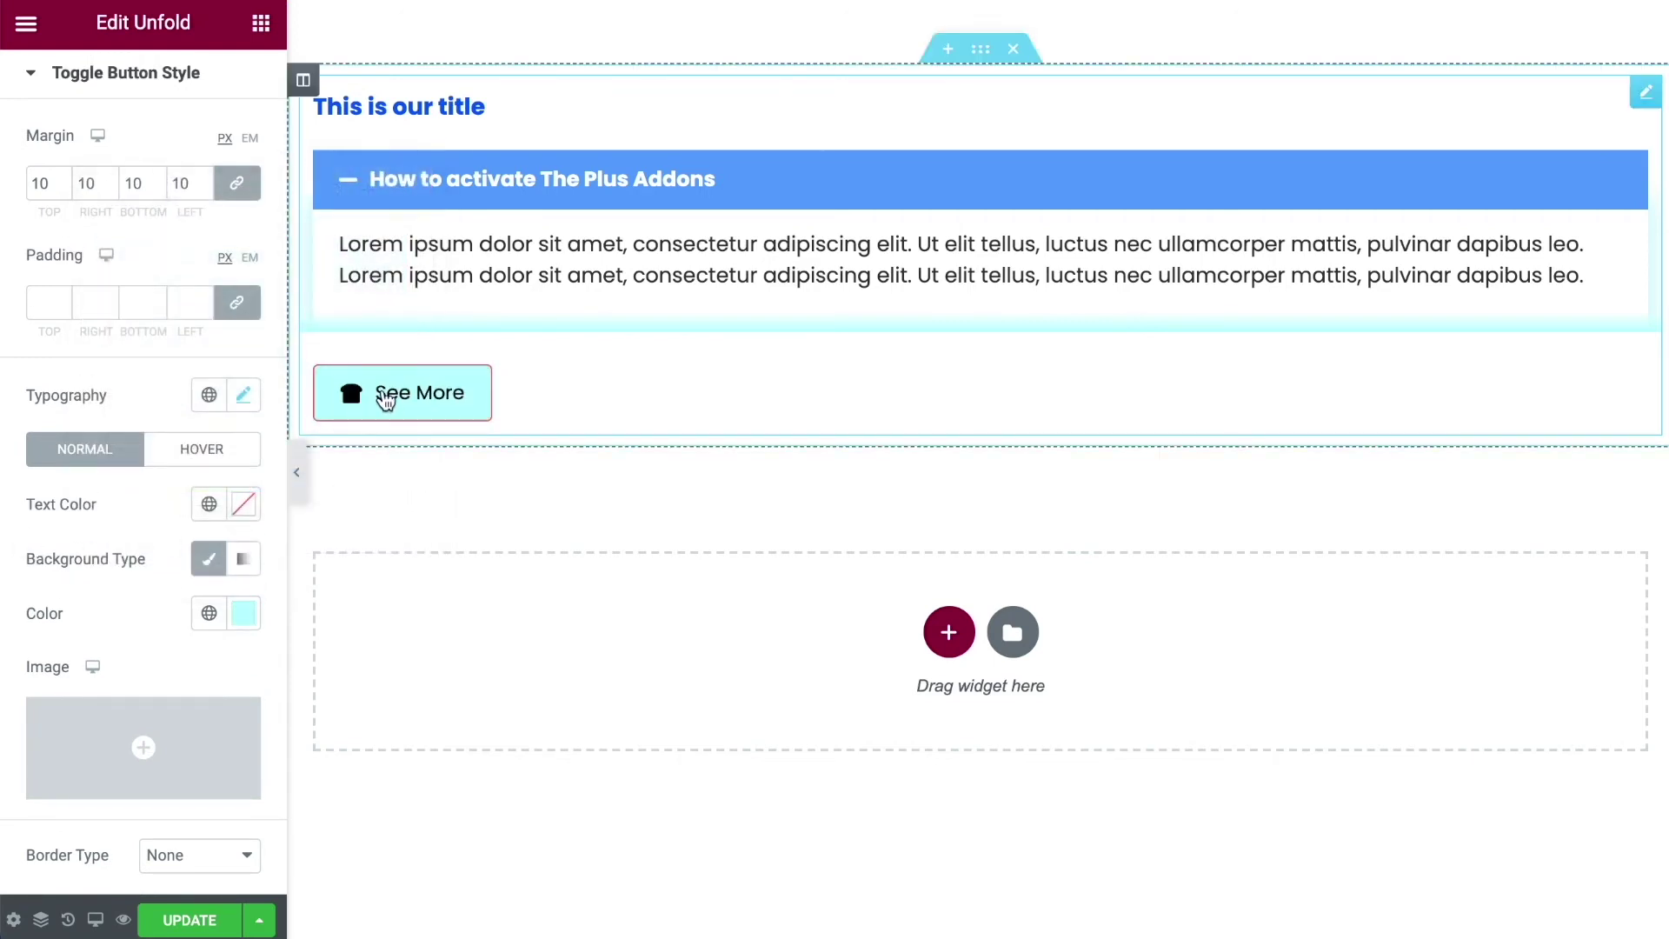
Set the toggle's normal text colour to blue #0966F9.
{"action": "left_click", "coordinate": [244, 511]}
{"action": "left_click_drag", "start_coordinate": [160, 721], "coordinate": [102, 650]}
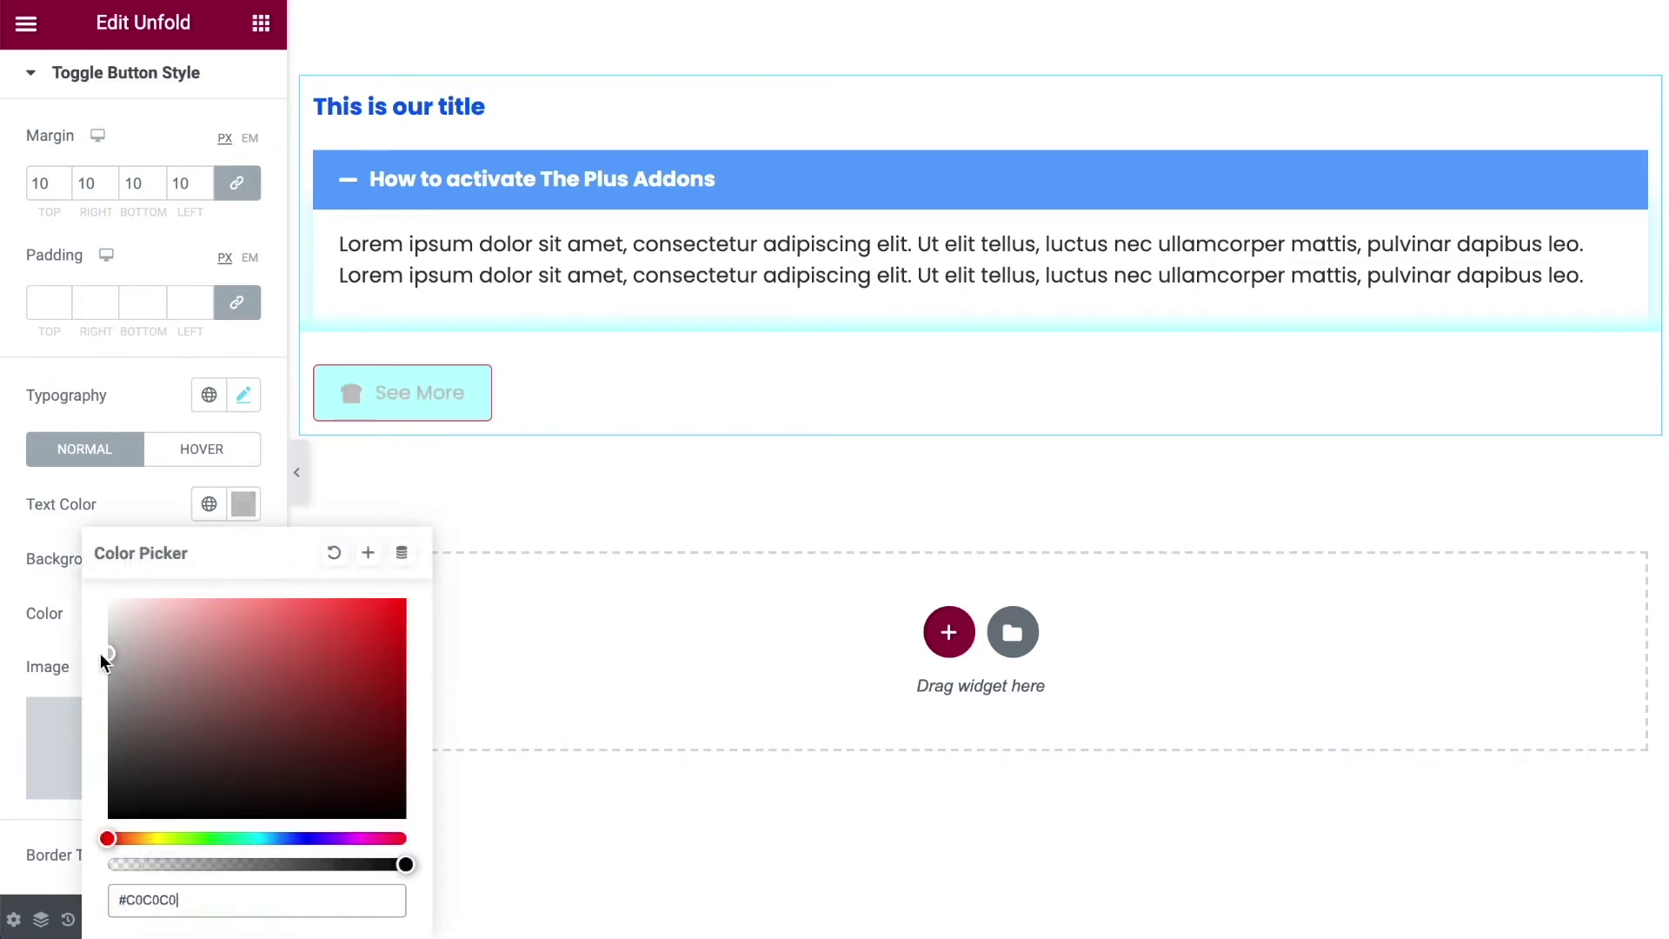
{"action": "left_click", "coordinate": [287, 837]}
{"action": "left_click_drag", "start_coordinate": [323, 652], "coordinate": [396, 606]}
{"action": "left_click", "coordinate": [45, 487]}
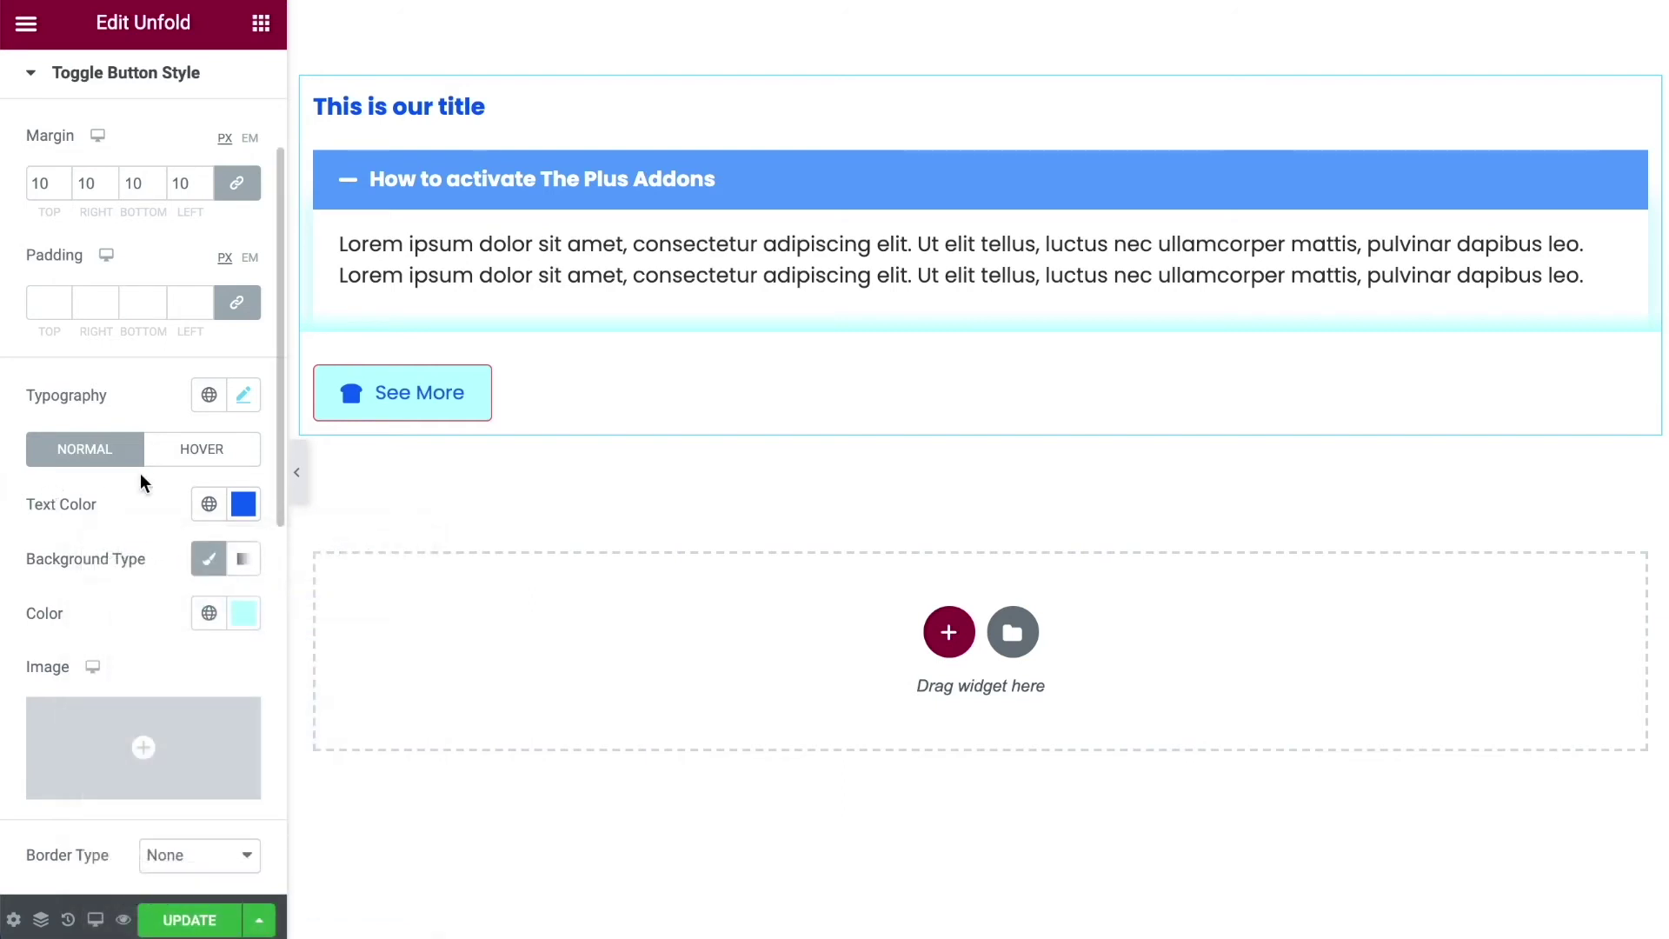
Give the toggle a Classic vivid blue background in the Hover state.
{"action": "left_click", "coordinate": [191, 450]}
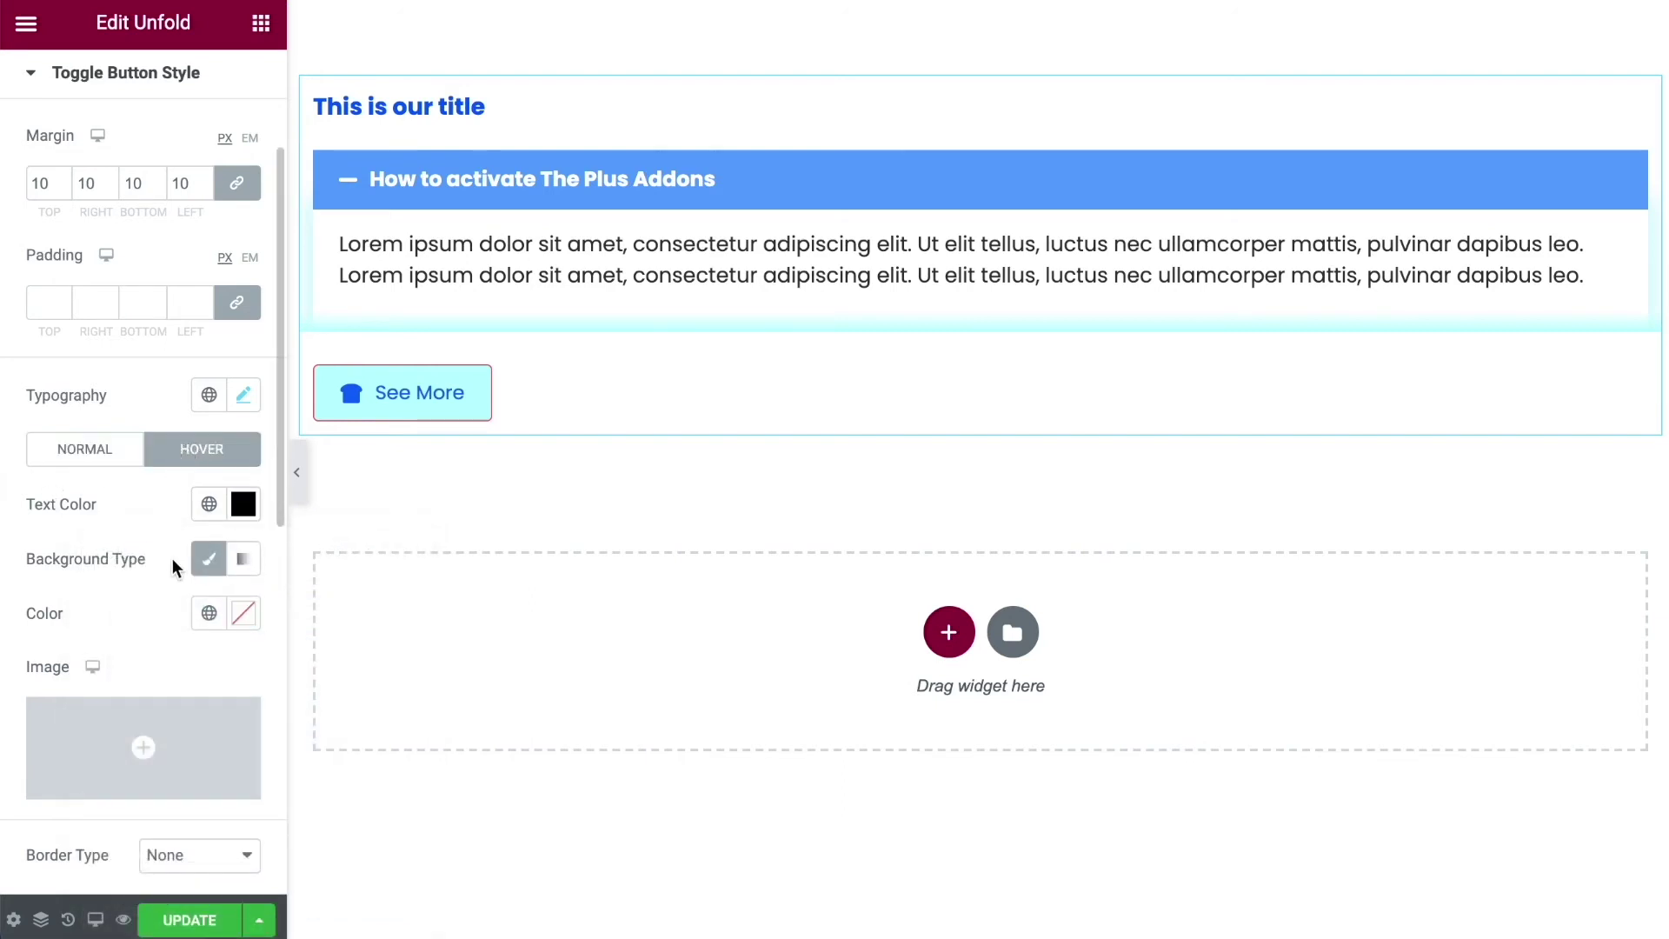
{"action": "left_click", "coordinate": [210, 560]}
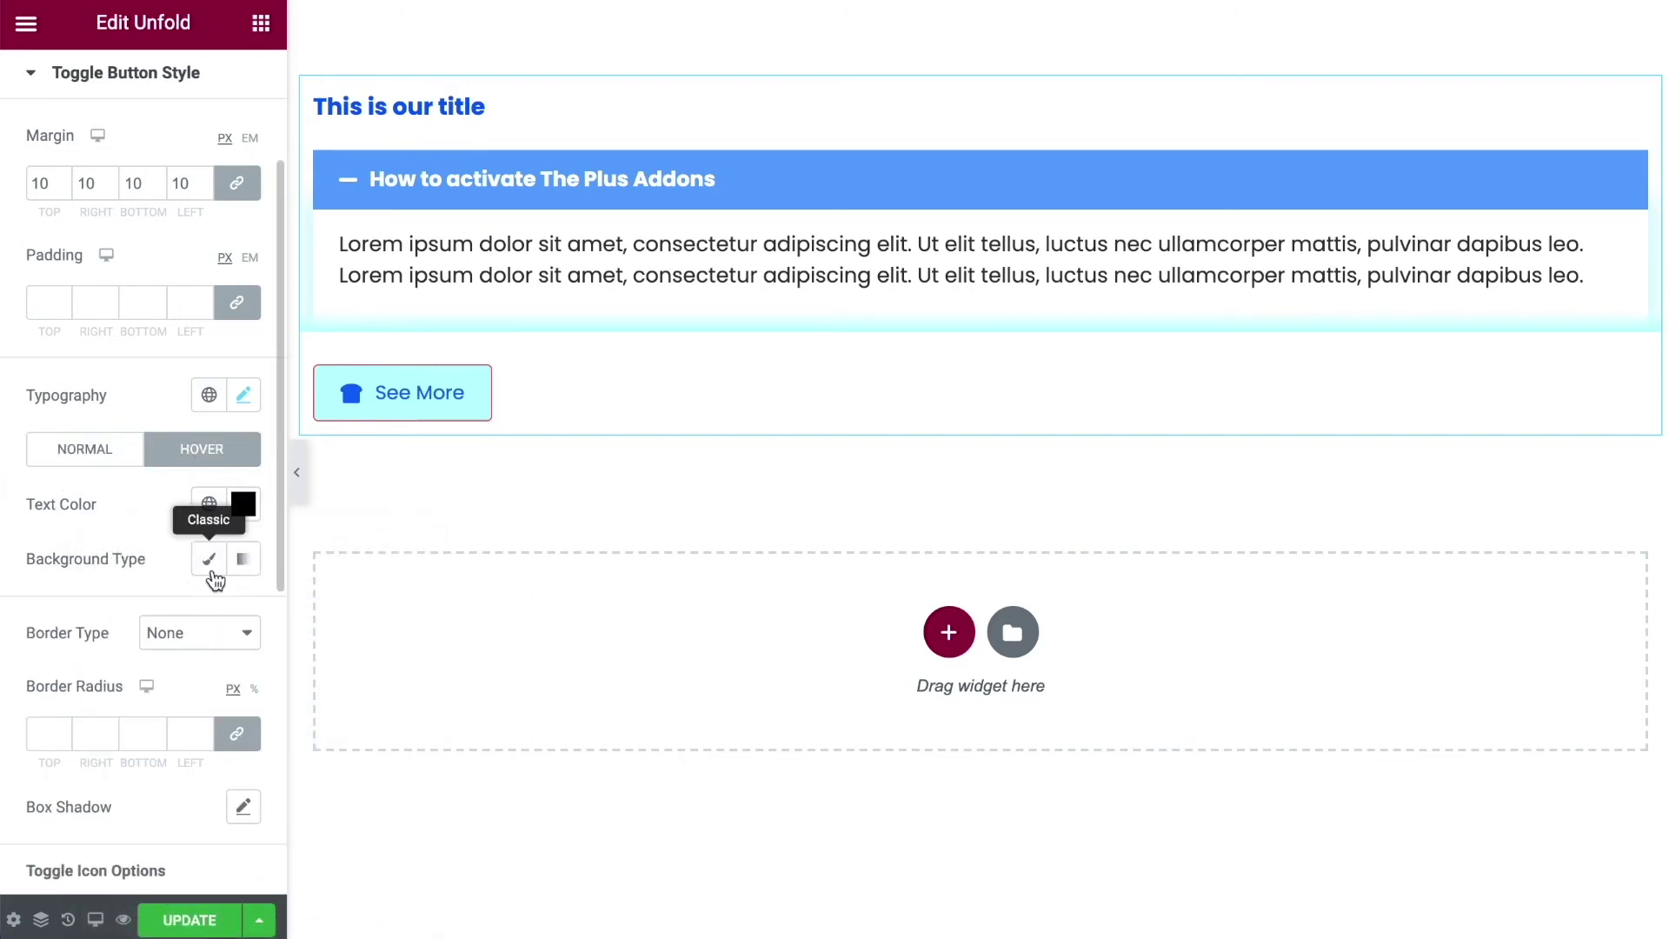
{"action": "left_click", "coordinate": [210, 561]}
{"action": "left_click", "coordinate": [243, 619]}
{"action": "left_click", "coordinate": [297, 485]}
{"action": "left_click", "coordinate": [383, 272]}
{"action": "left_click", "coordinate": [321, 257]}
{"action": "left_click", "coordinate": [420, 397]}
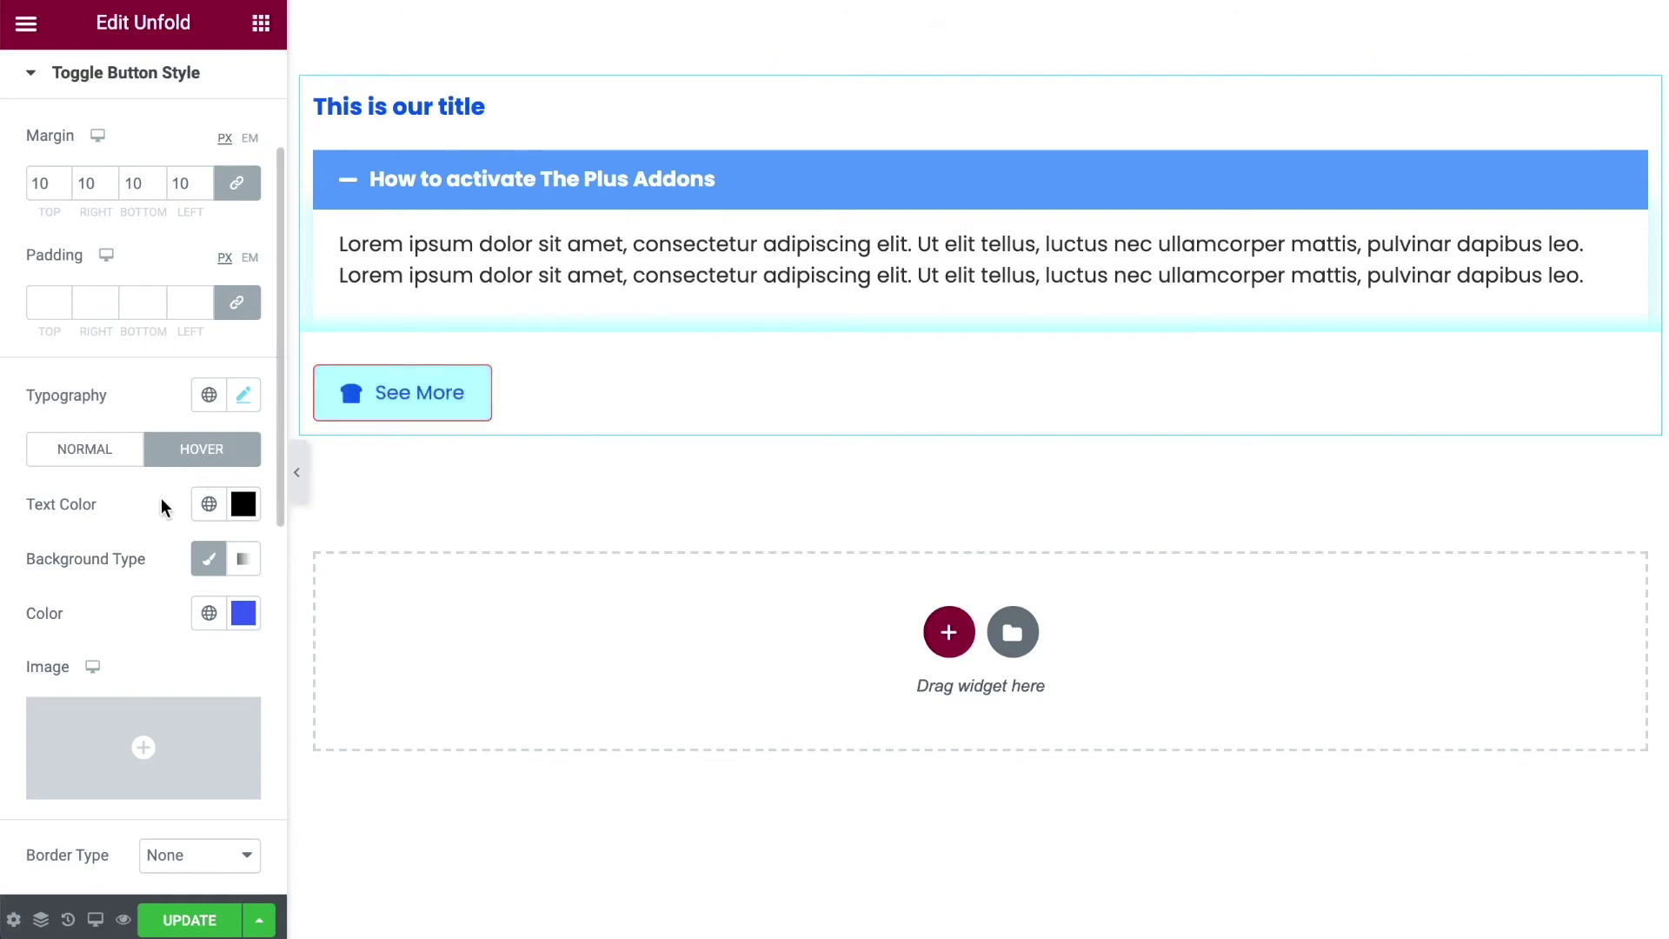
{"action": "mouse_move", "coordinate": [164, 724]}
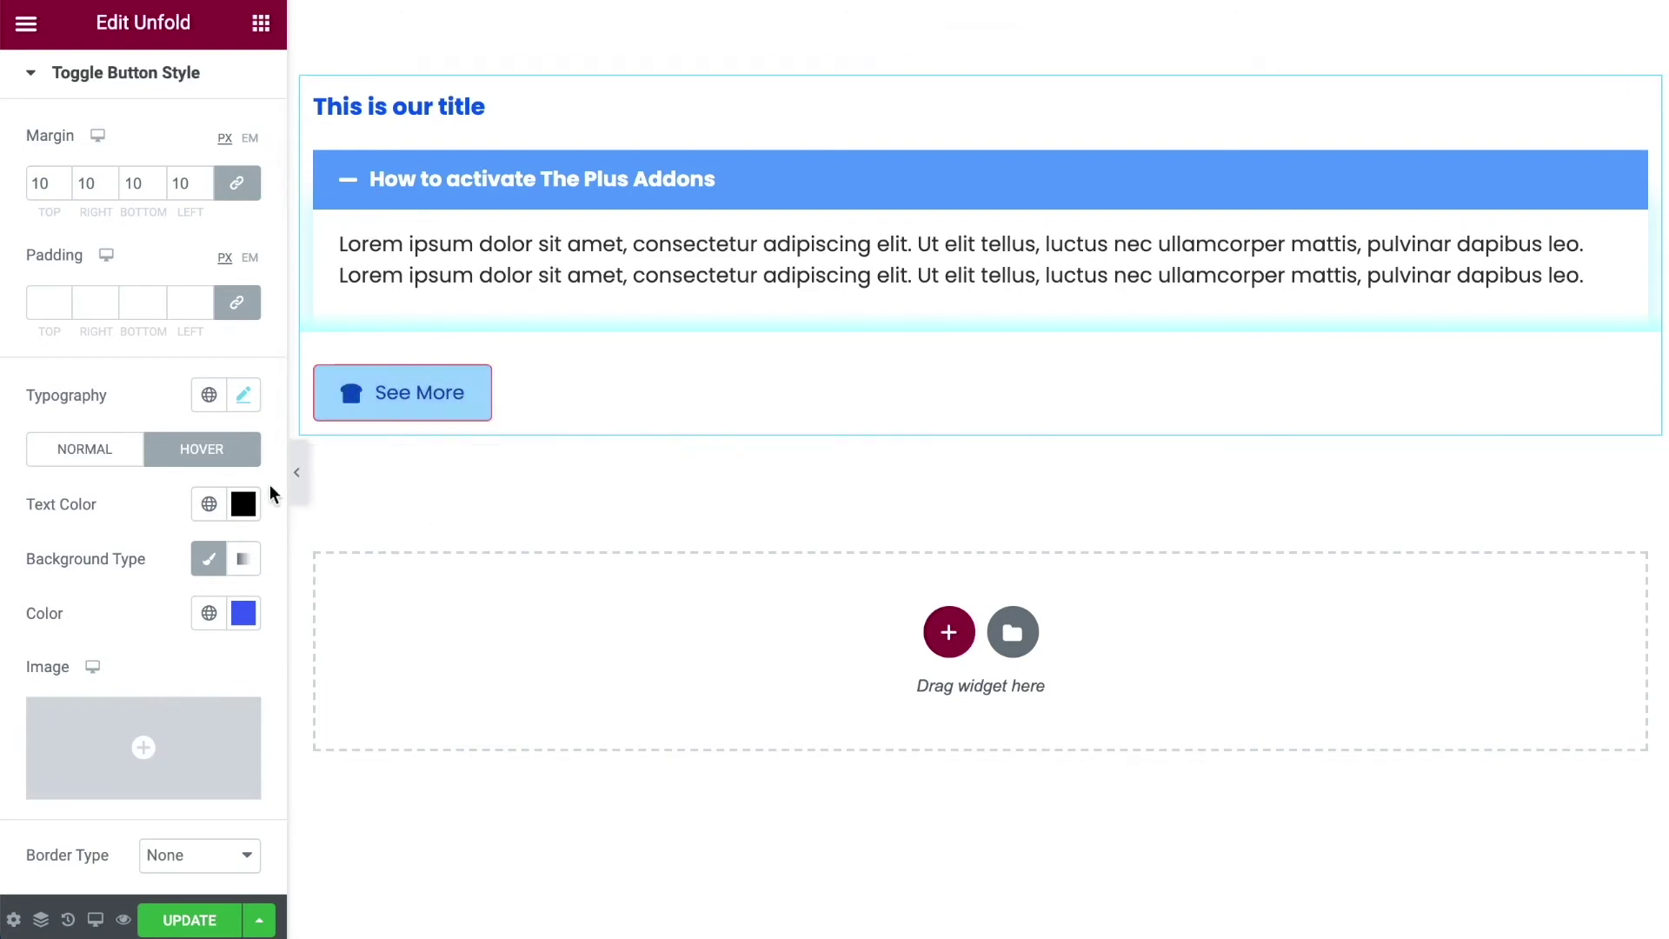
Give the toggle button a solid purple border.
{"action": "left_click", "coordinate": [63, 459]}
{"action": "scroll", "coordinate": [98, 539], "scroll_direction": "down", "scroll_amount": 3}
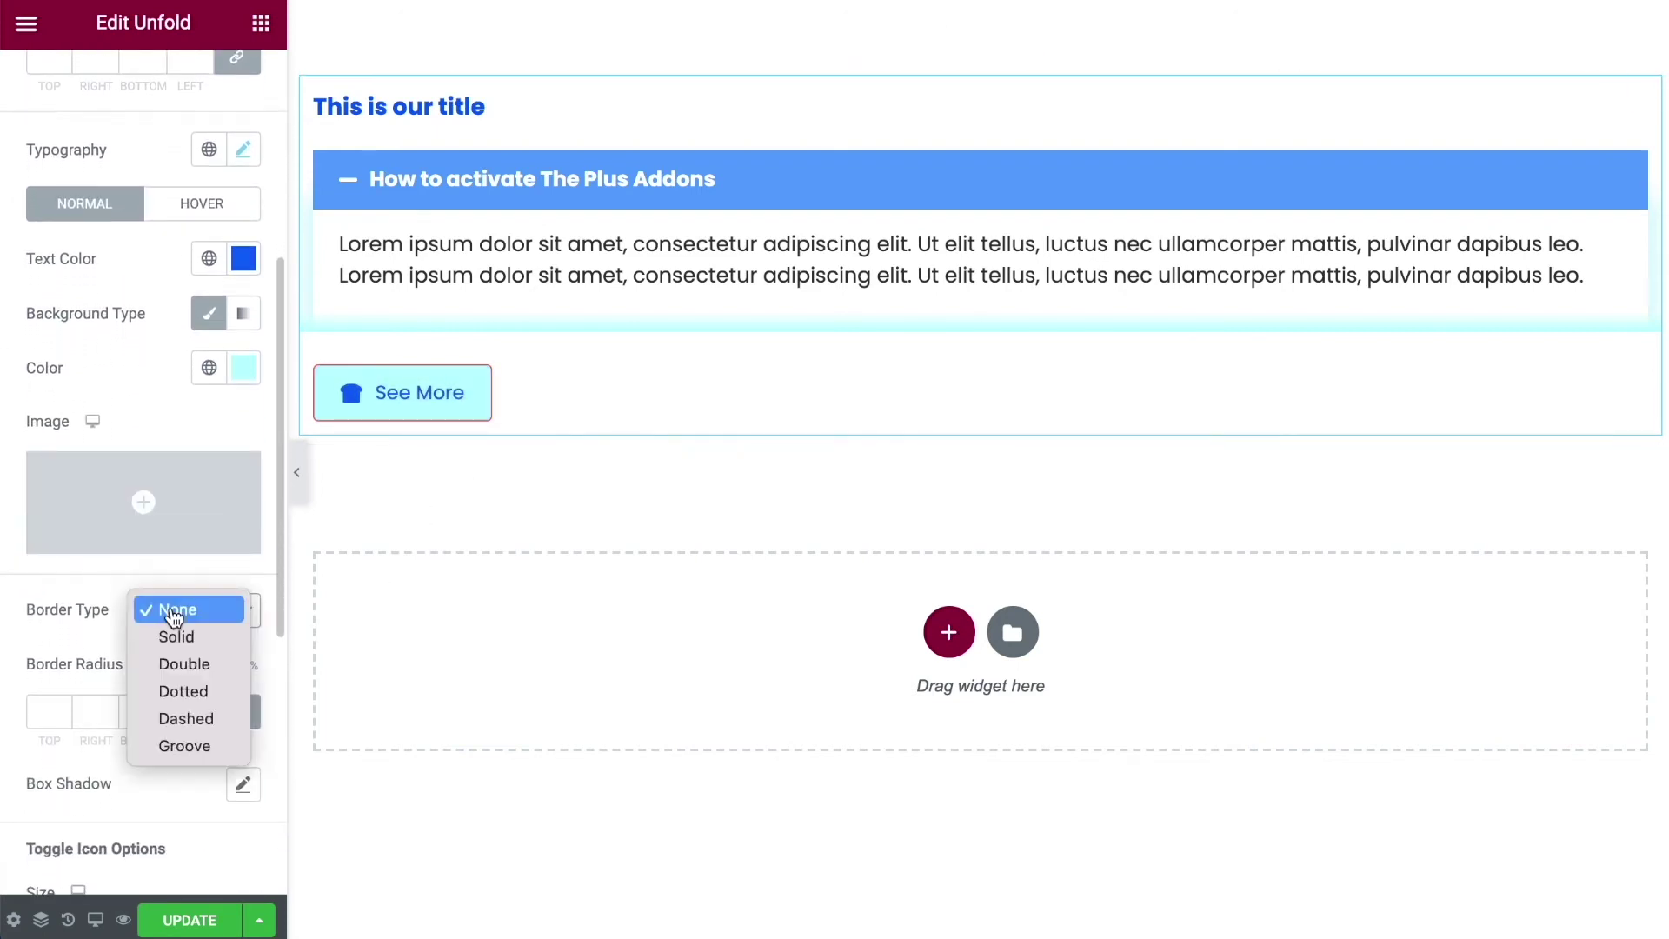
{"action": "left_click", "coordinate": [177, 636]}
{"action": "scroll", "coordinate": [43, 630], "scroll_direction": "down", "scroll_amount": 2}
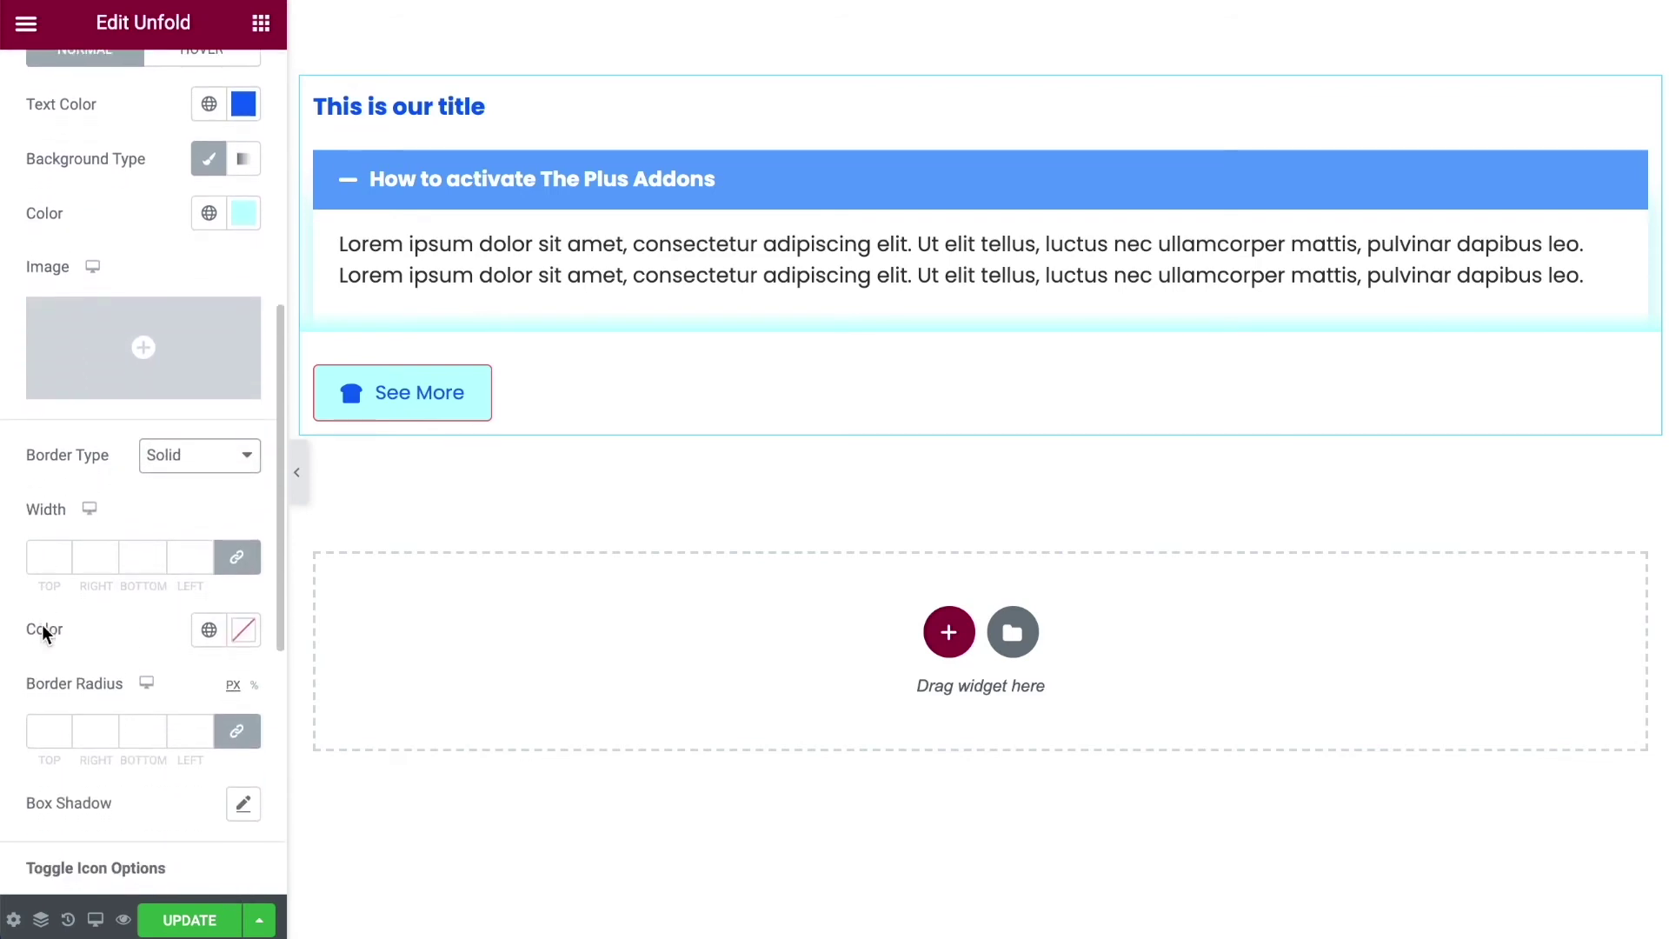
{"action": "left_click", "coordinate": [244, 630]}
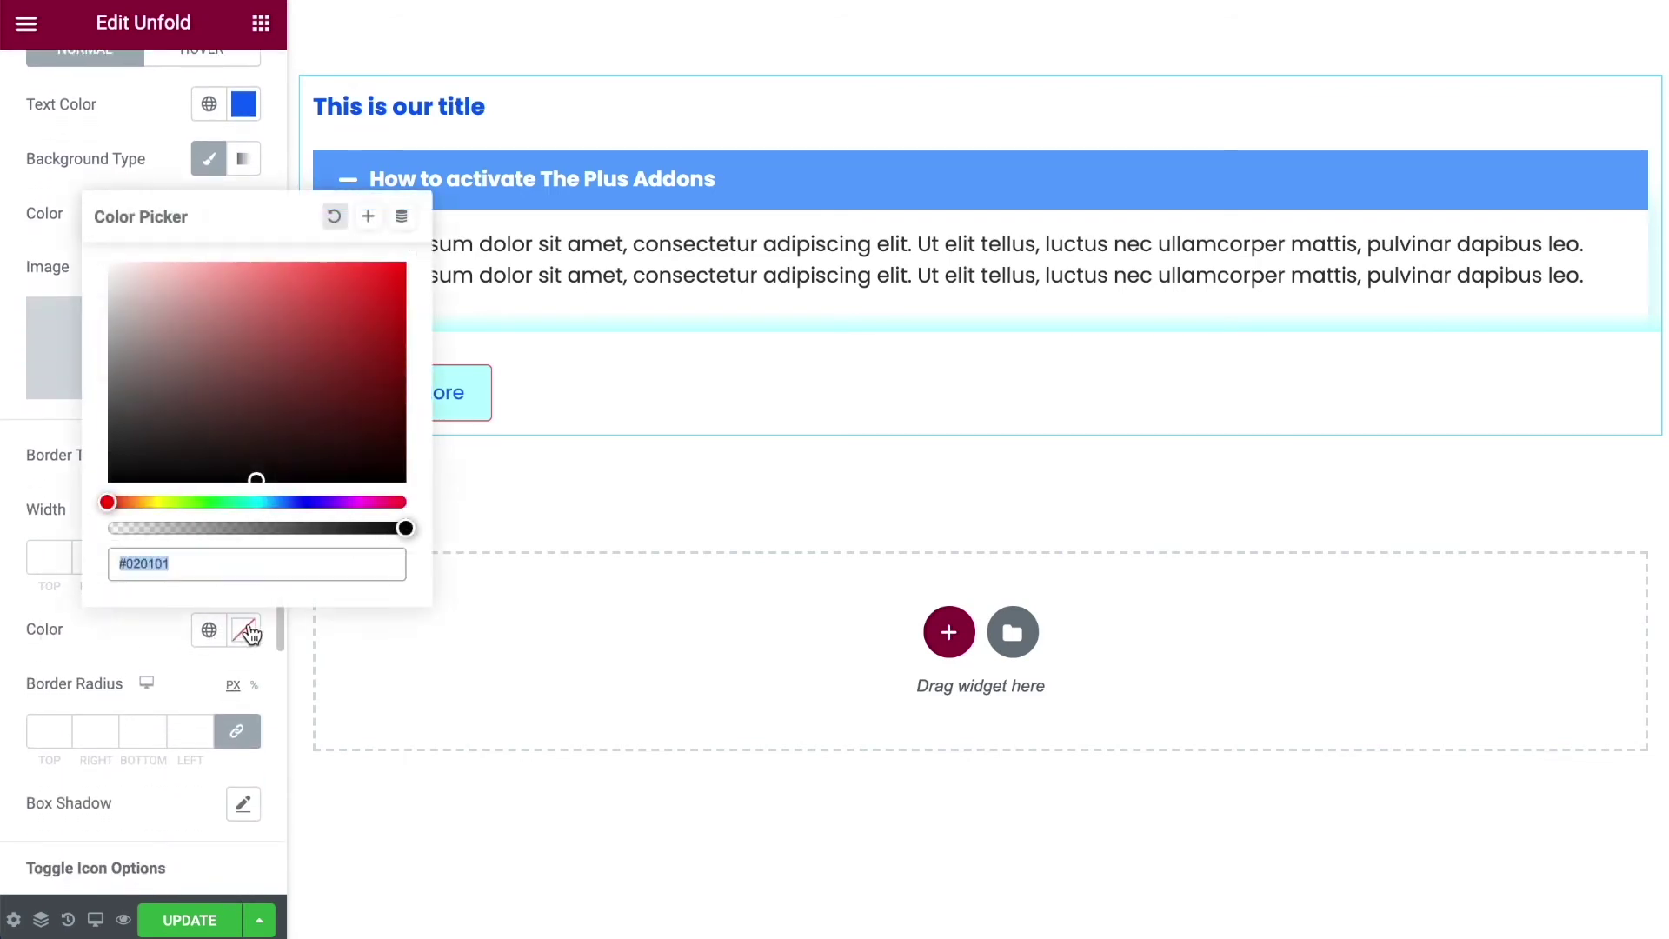
{"action": "left_click", "coordinate": [342, 501]}
{"action": "left_click", "coordinate": [405, 264]}
{"action": "left_click", "coordinate": [83, 577]}
Set the border width back to 0 and round all corners to 30.
{"action": "left_click", "coordinate": [61, 556]}
{"action": "type", "text": "2"}
{"action": "left_click", "coordinate": [61, 552]}
{"action": "left_click", "coordinate": [60, 552]}
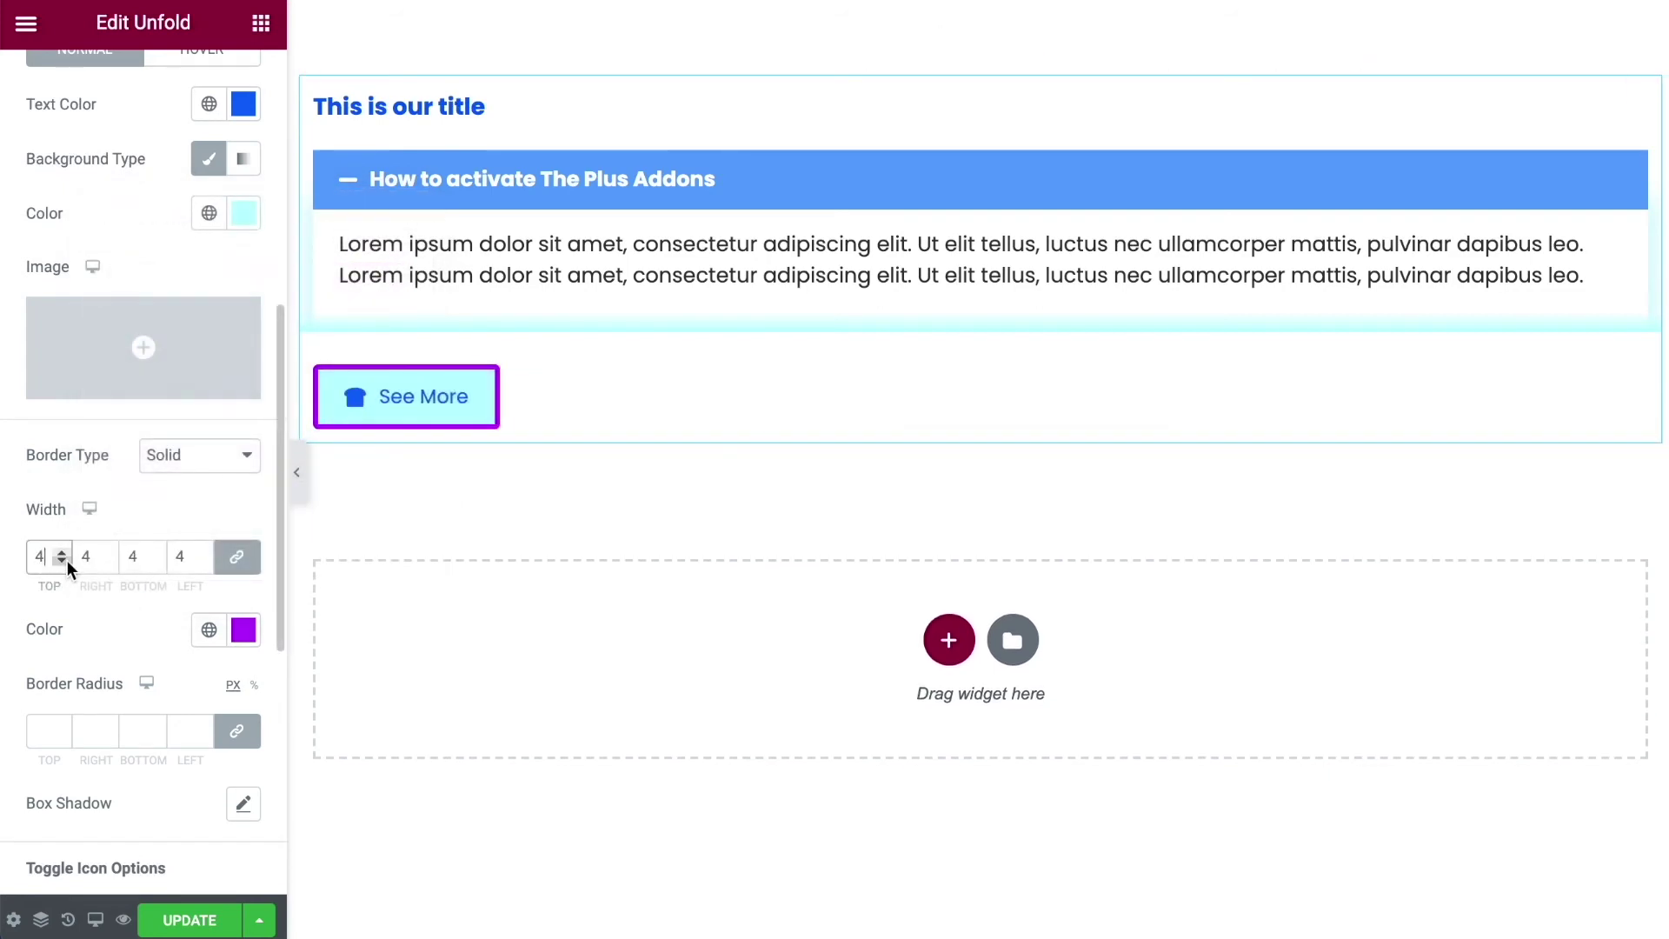
{"action": "left_click", "coordinate": [66, 560]}
{"action": "left_click", "coordinate": [66, 560]}
{"action": "left_click", "coordinate": [66, 560]}
{"action": "left_click", "coordinate": [66, 559]}
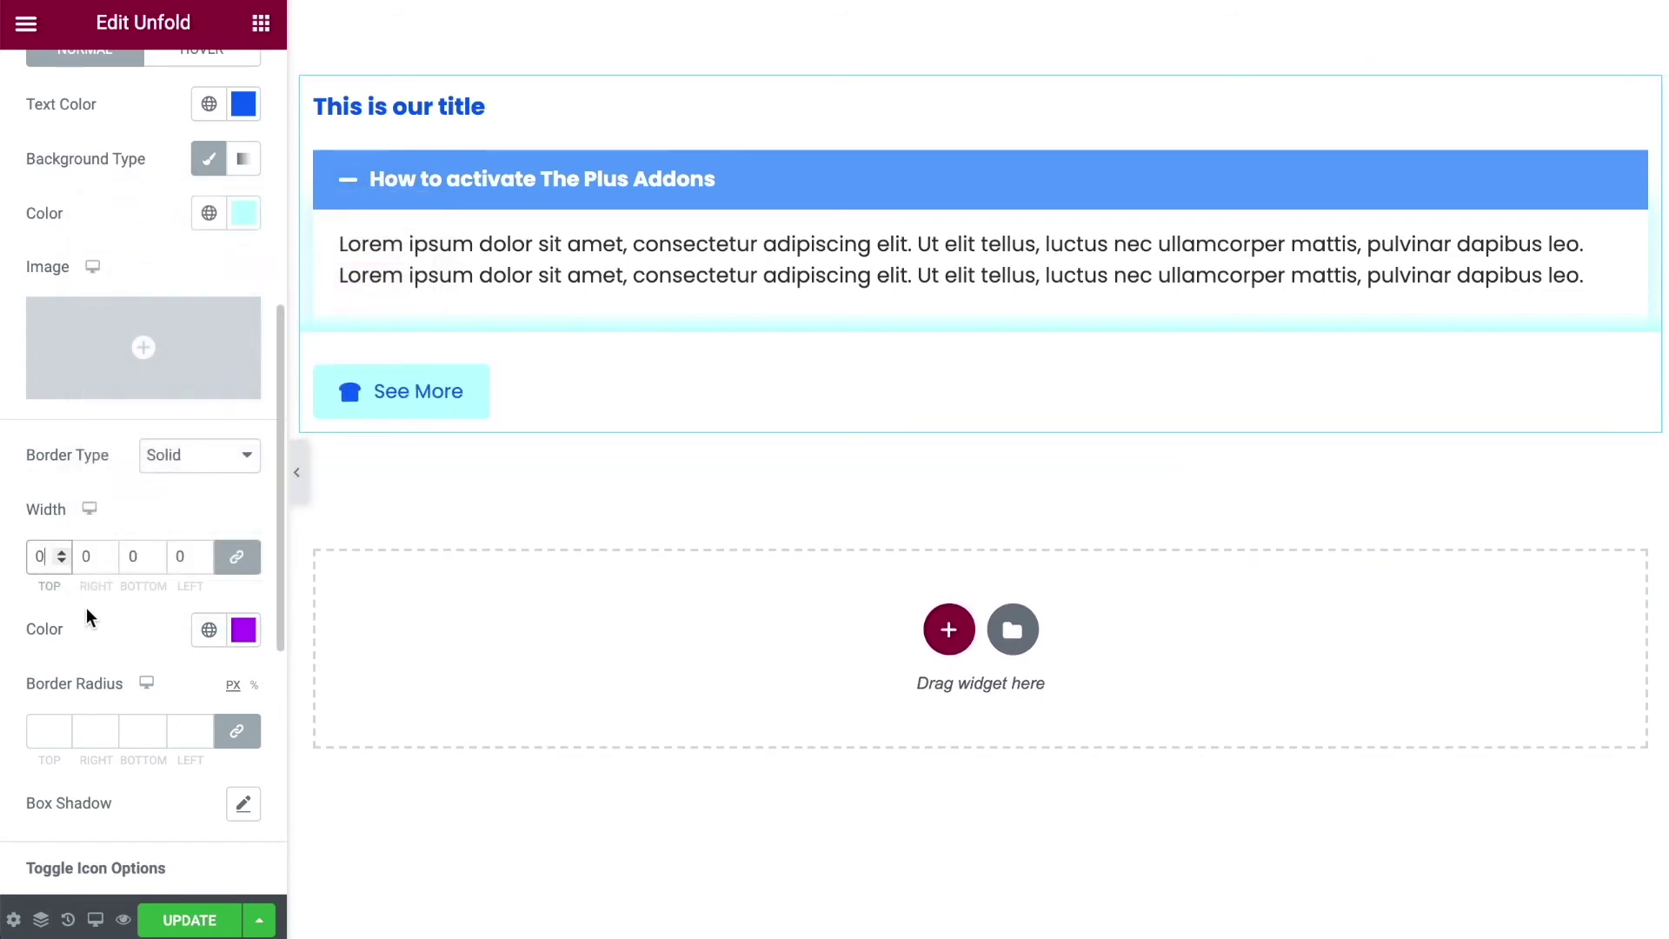
{"action": "scroll", "coordinate": [87, 646], "scroll_direction": "down", "scroll_amount": 1}
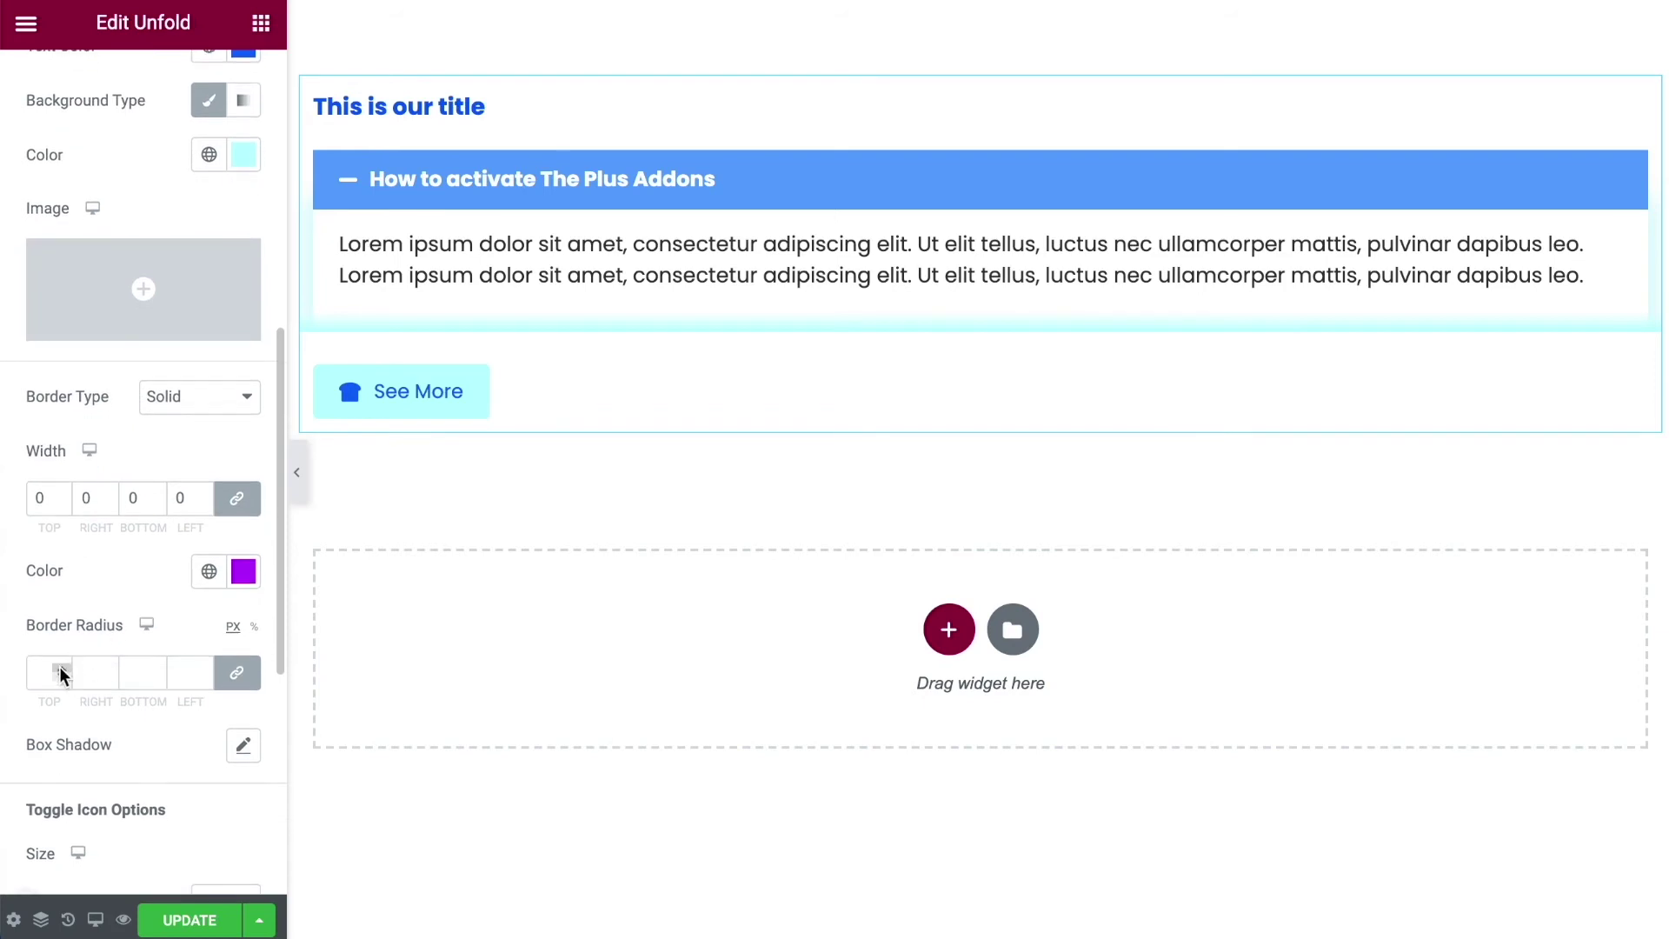
{"action": "left_click", "coordinate": [60, 671]}
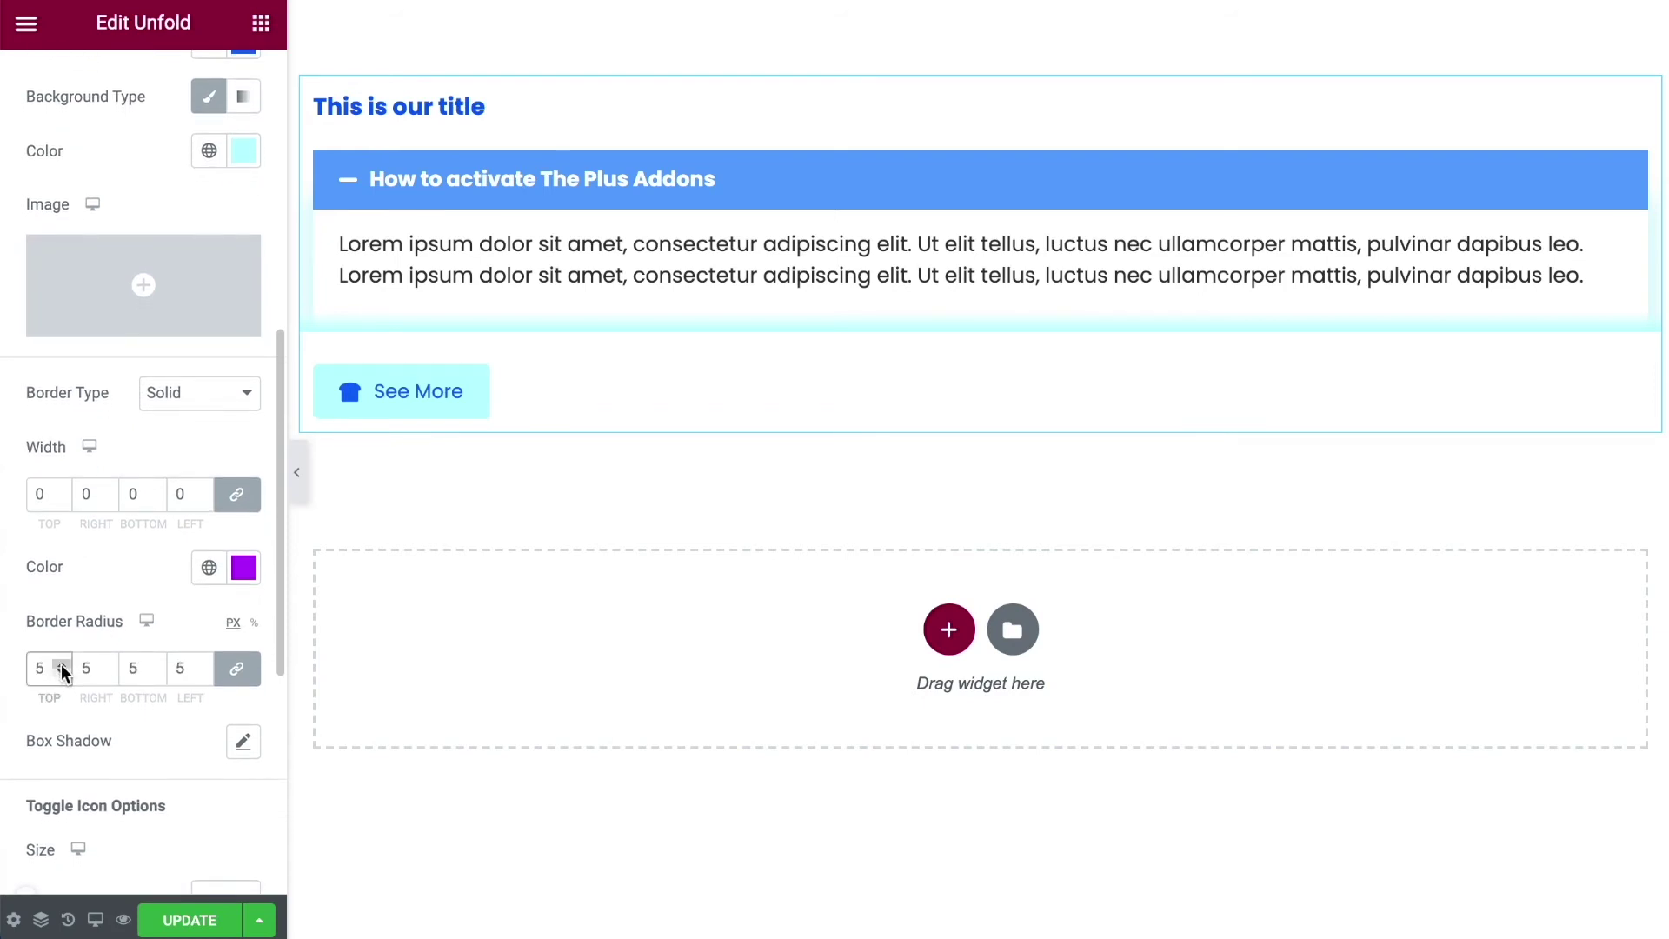
{"action": "left_click", "coordinate": [61, 666]}
{"action": "left_click", "coordinate": [61, 665]}
{"action": "left_click", "coordinate": [61, 666]}
{"action": "left_click", "coordinate": [61, 666]}
{"action": "left_click", "coordinate": [61, 666]}
Set the toggle icon size to 23 and its offset from the text to 17.
{"action": "scroll", "coordinate": [159, 553], "scroll_direction": "down", "scroll_amount": 5}
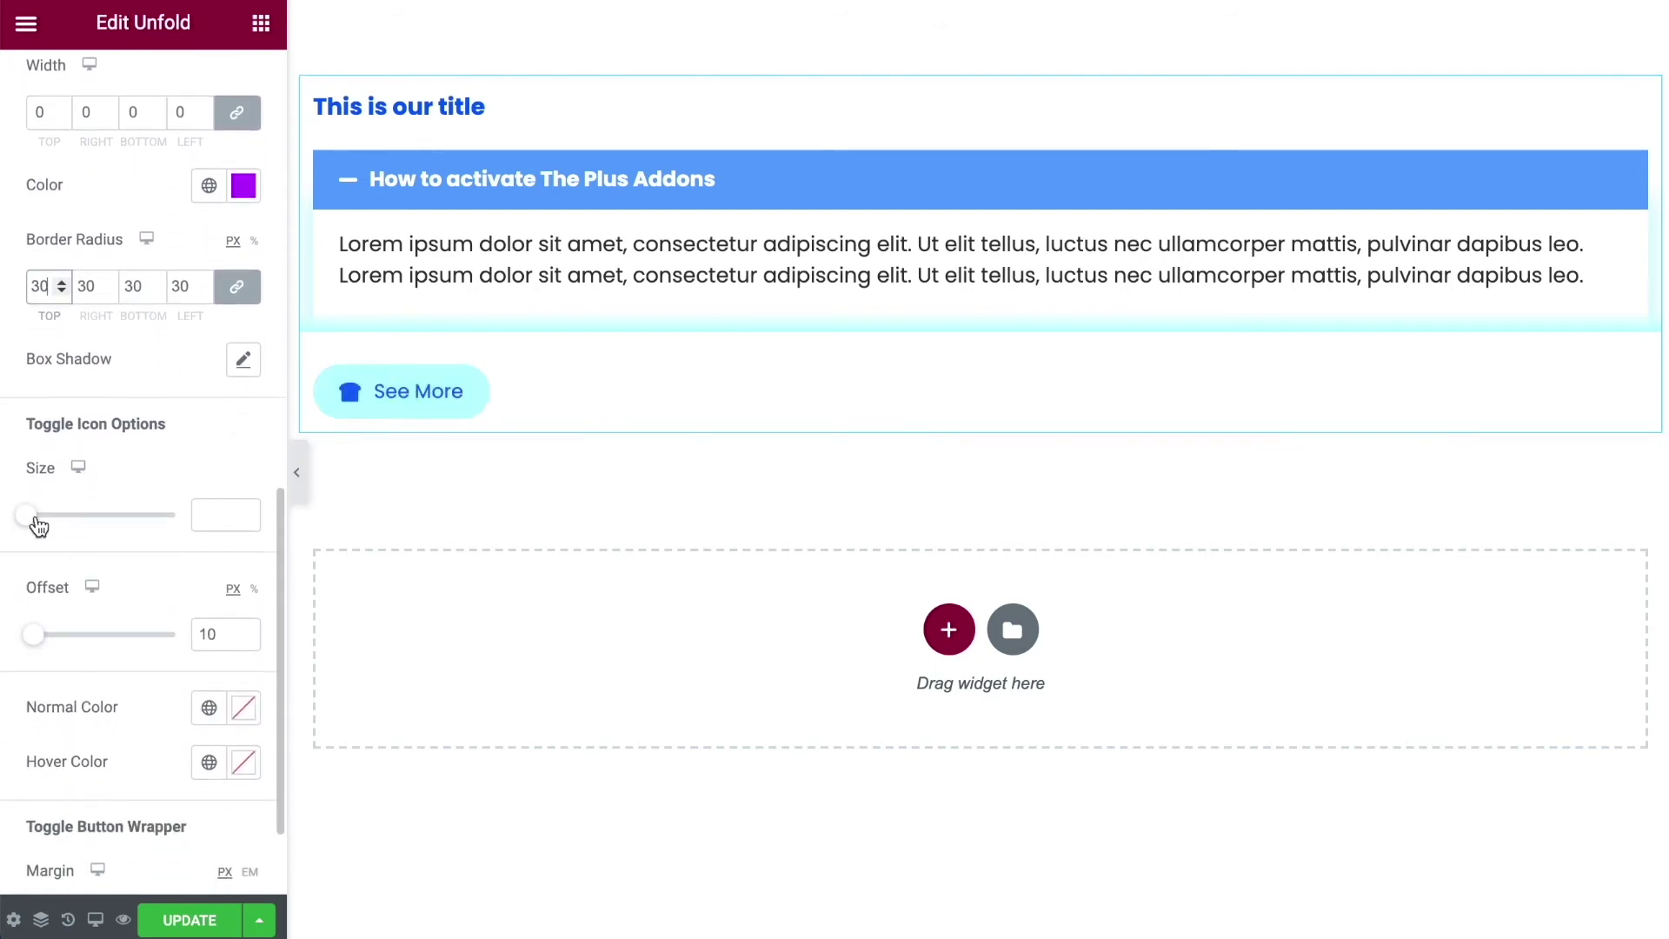
{"action": "left_click_drag", "start_coordinate": [34, 527], "coordinate": [50, 525]}
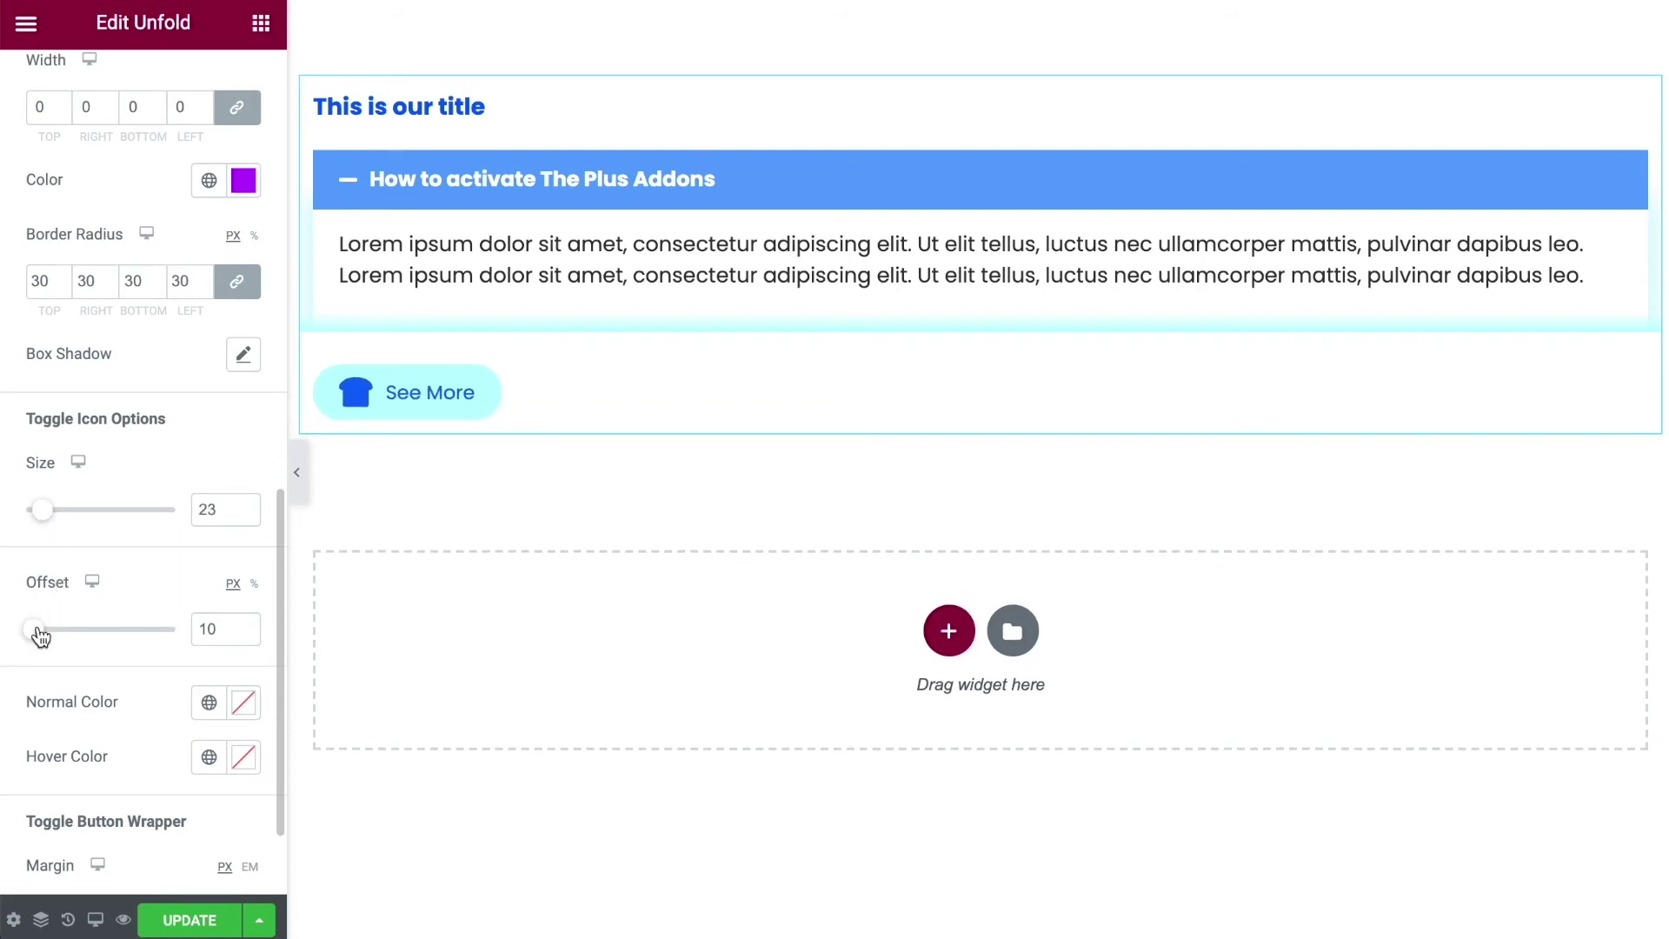
{"action": "mouse_move", "coordinate": [40, 637]}
{"action": "left_mouse_down"}
{"action": "mouse_move", "coordinate": [75, 635]}
{"action": "mouse_move", "coordinate": [47, 641]}
{"action": "left_mouse_up"}
Try white normal and red hover icon colours, then reset both to default.
{"action": "scroll", "coordinate": [69, 607], "scroll_direction": "down", "scroll_amount": 2}
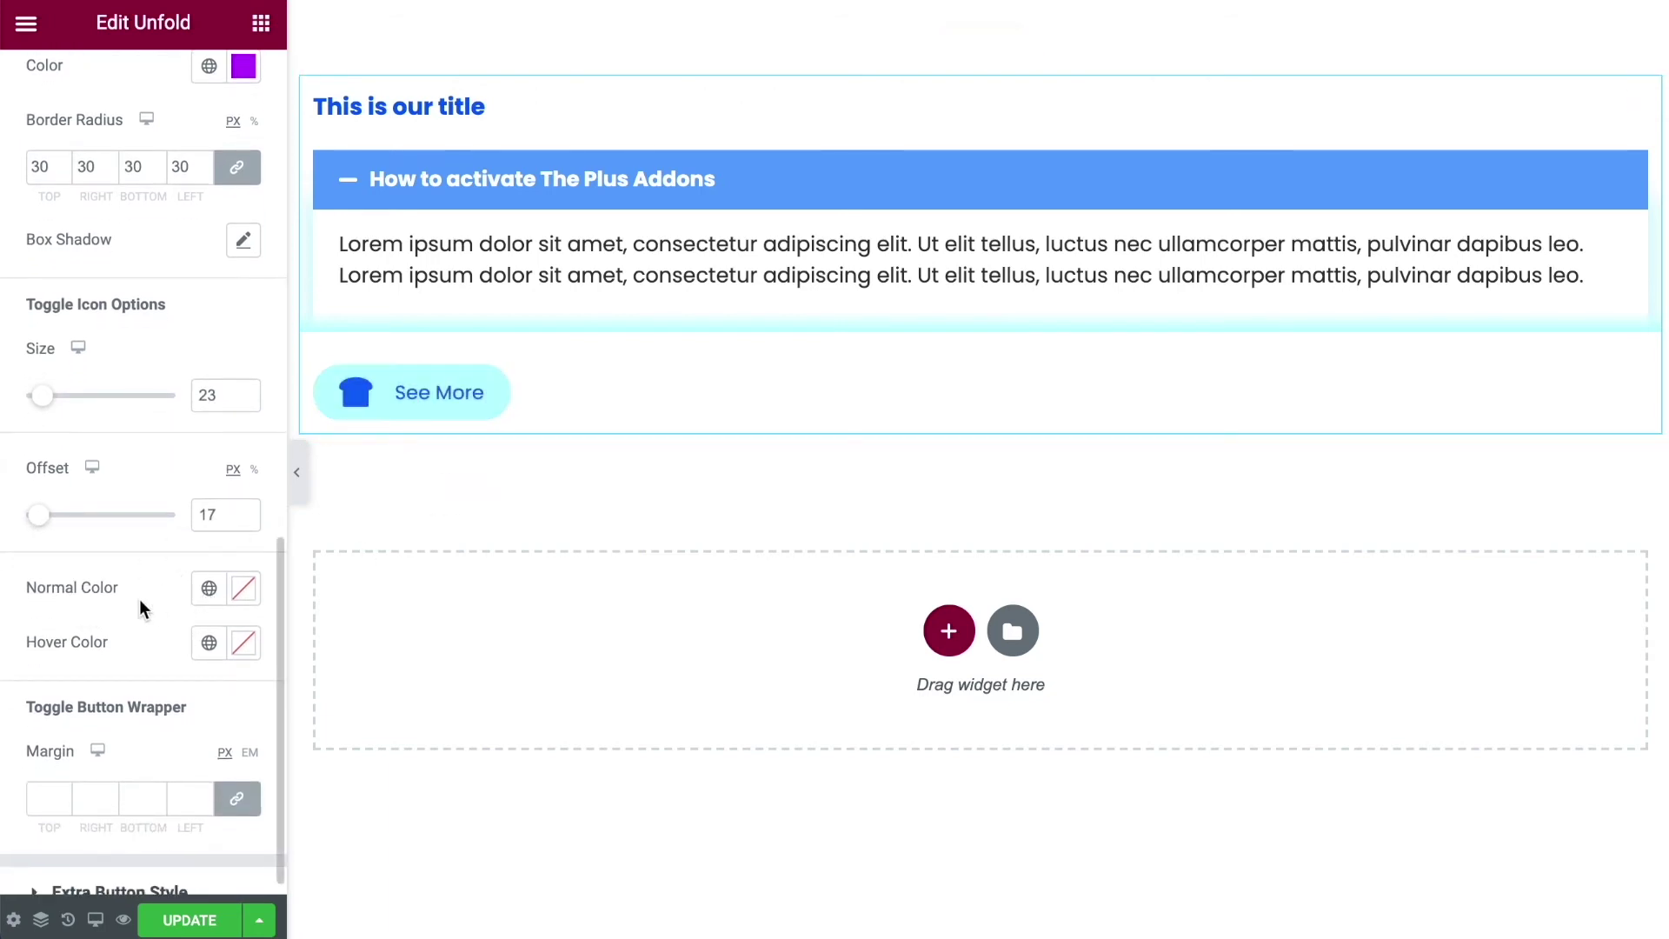
{"action": "left_click", "coordinate": [244, 588]}
{"action": "left_click_drag", "start_coordinate": [159, 335], "coordinate": [100, 208]}
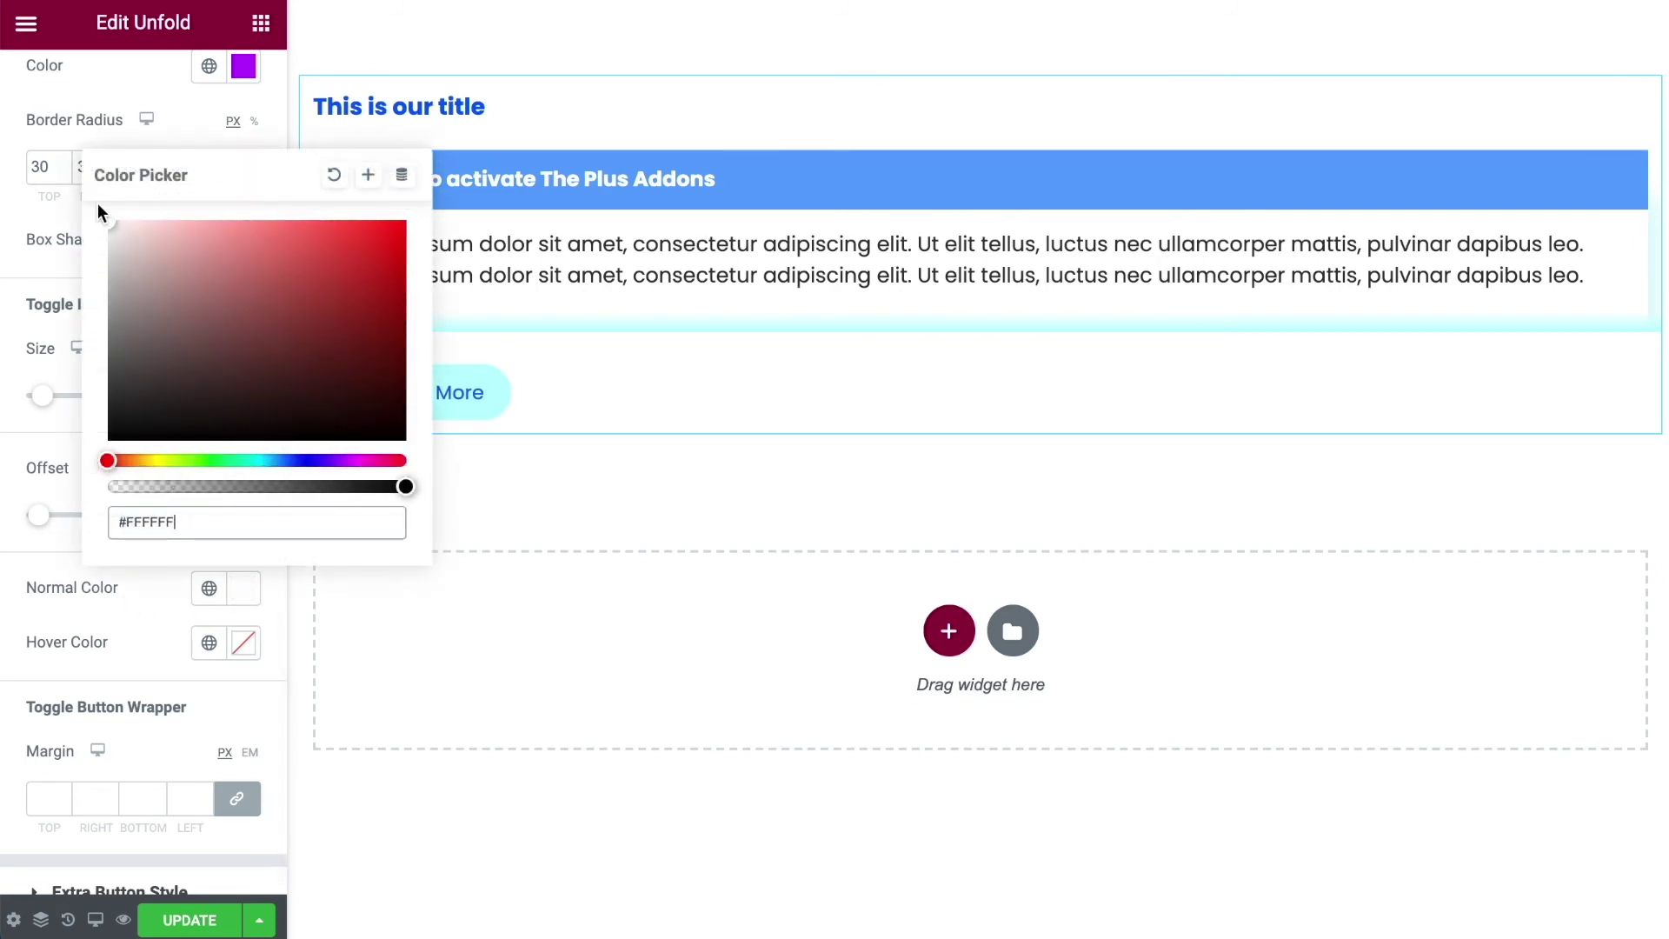
{"action": "left_click", "coordinate": [10, 619]}
{"action": "left_click", "coordinate": [241, 661]}
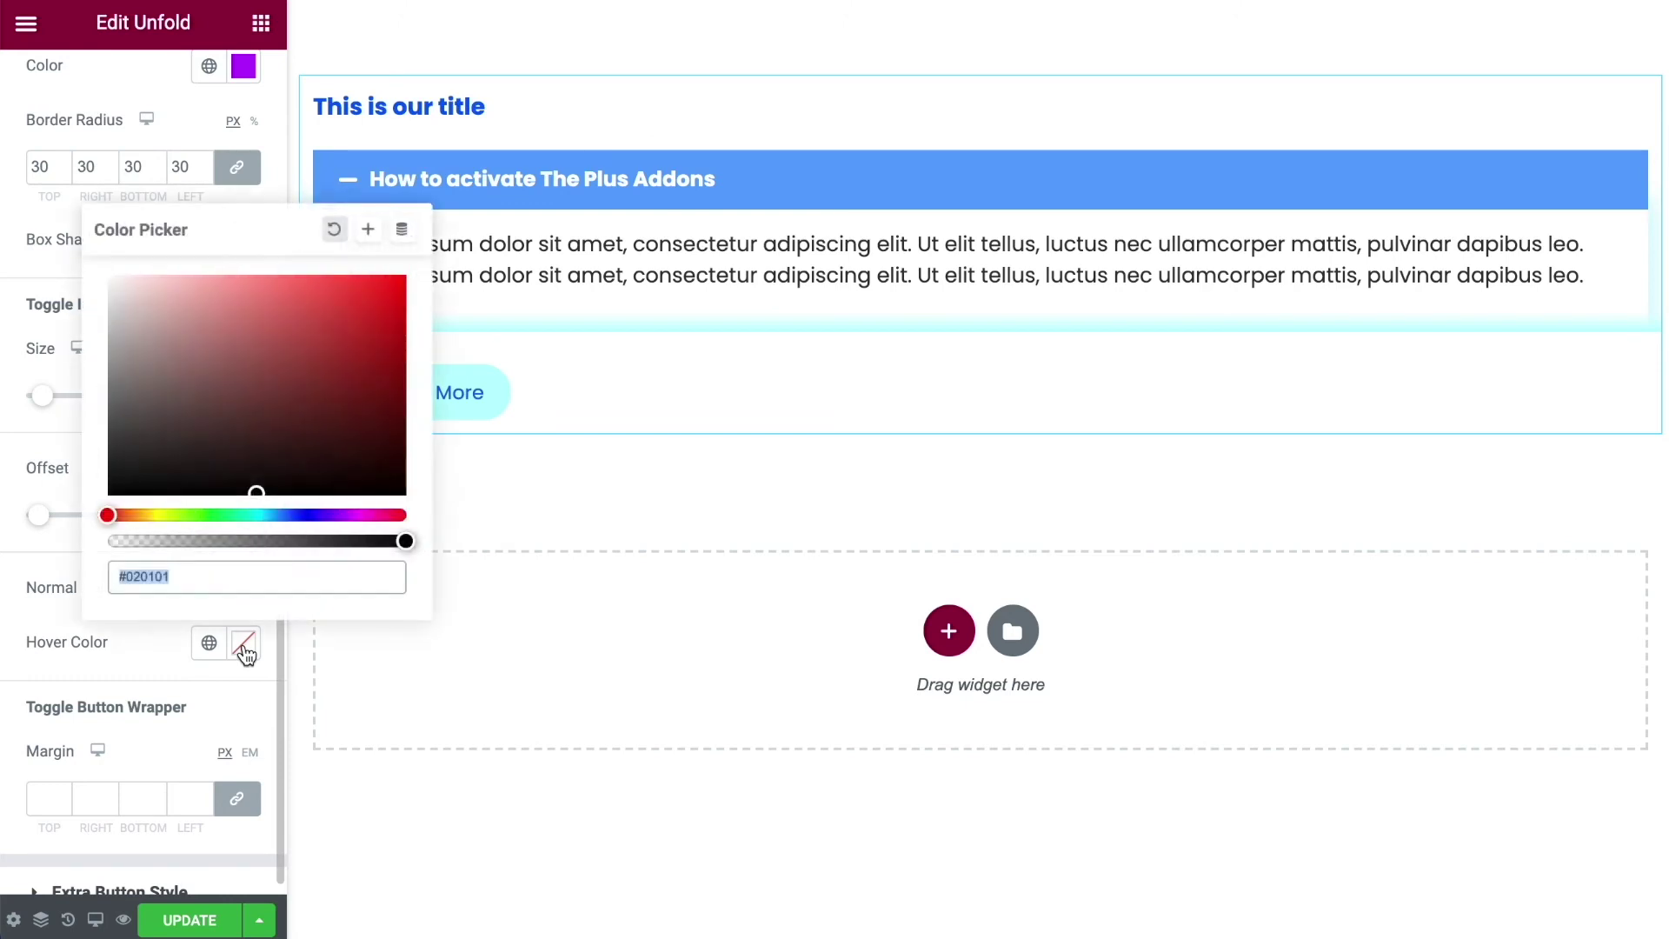
{"action": "left_click_drag", "start_coordinate": [396, 365], "coordinate": [399, 258]}
{"action": "left_click", "coordinate": [31, 639]}
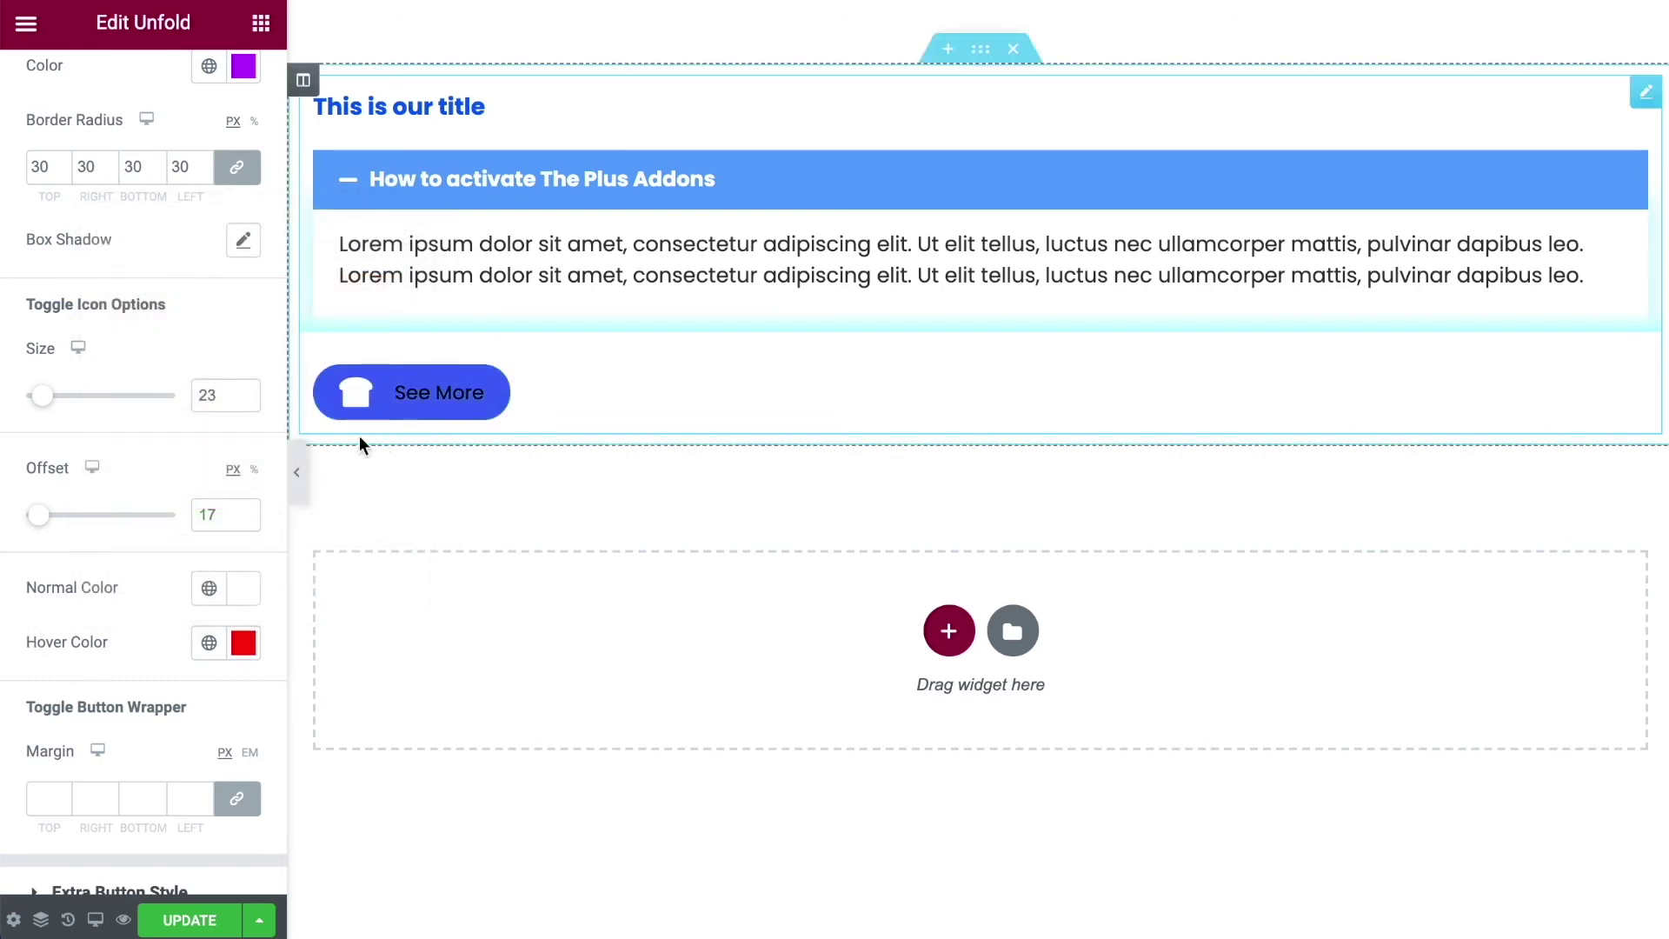
{"action": "left_click", "coordinate": [251, 594]}
{"action": "left_click", "coordinate": [243, 642]}
{"action": "left_click", "coordinate": [334, 229]}
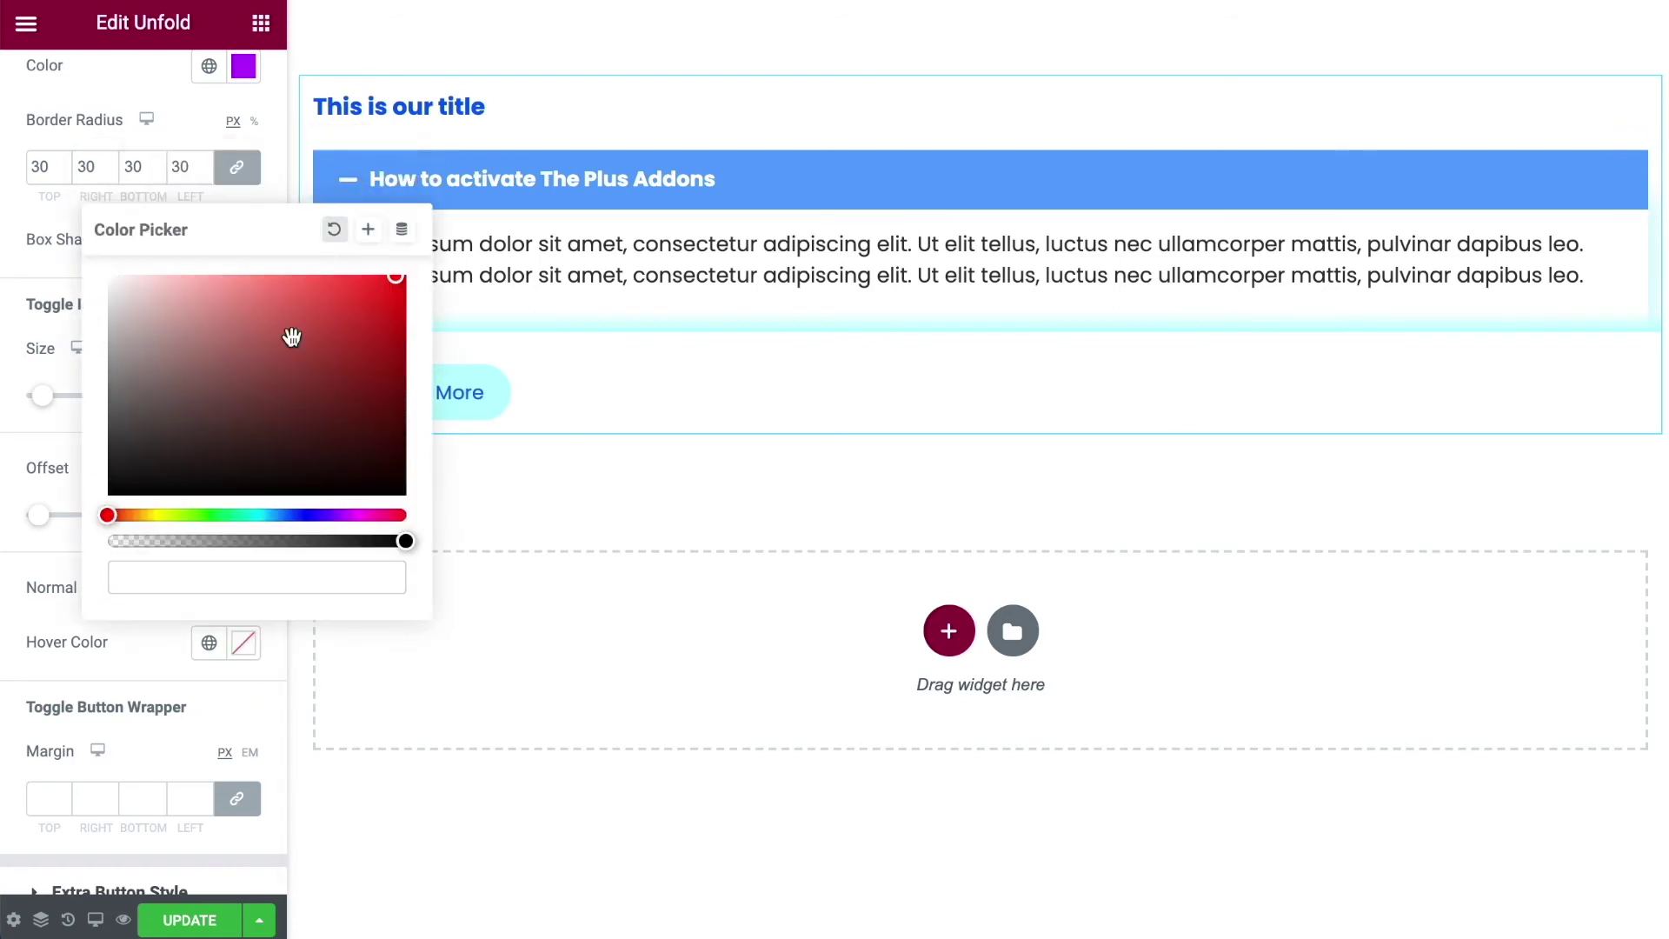
{"action": "left_click", "coordinate": [97, 639]}
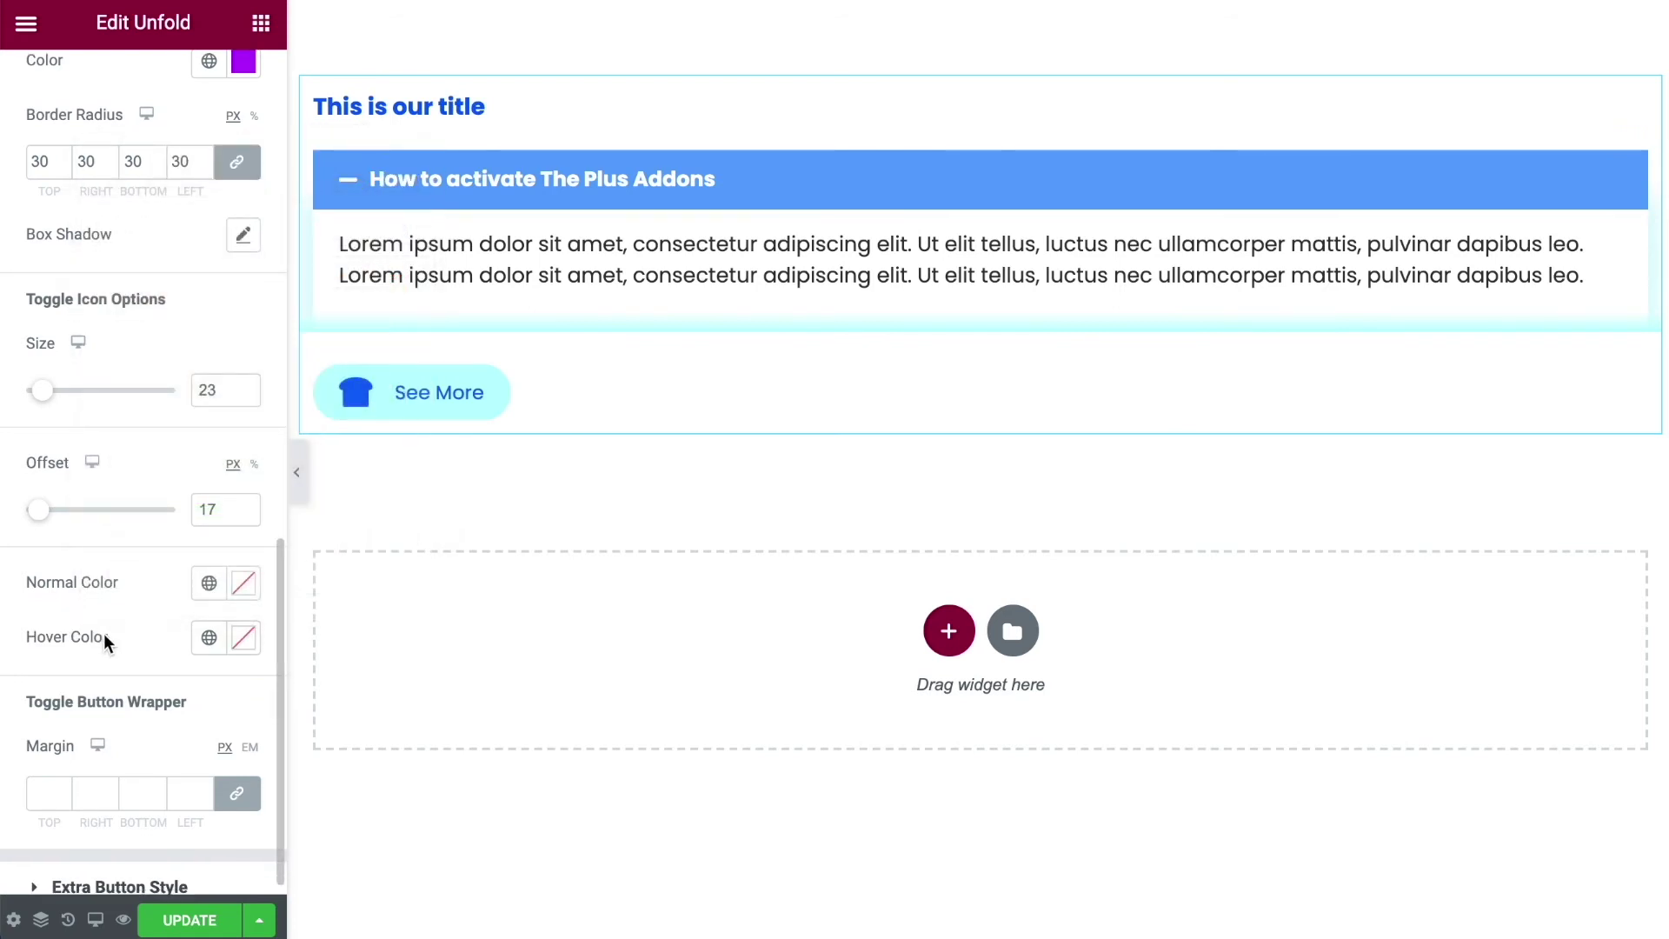
{"action": "scroll", "coordinate": [102, 642], "scroll_direction": "down", "scroll_amount": 1}
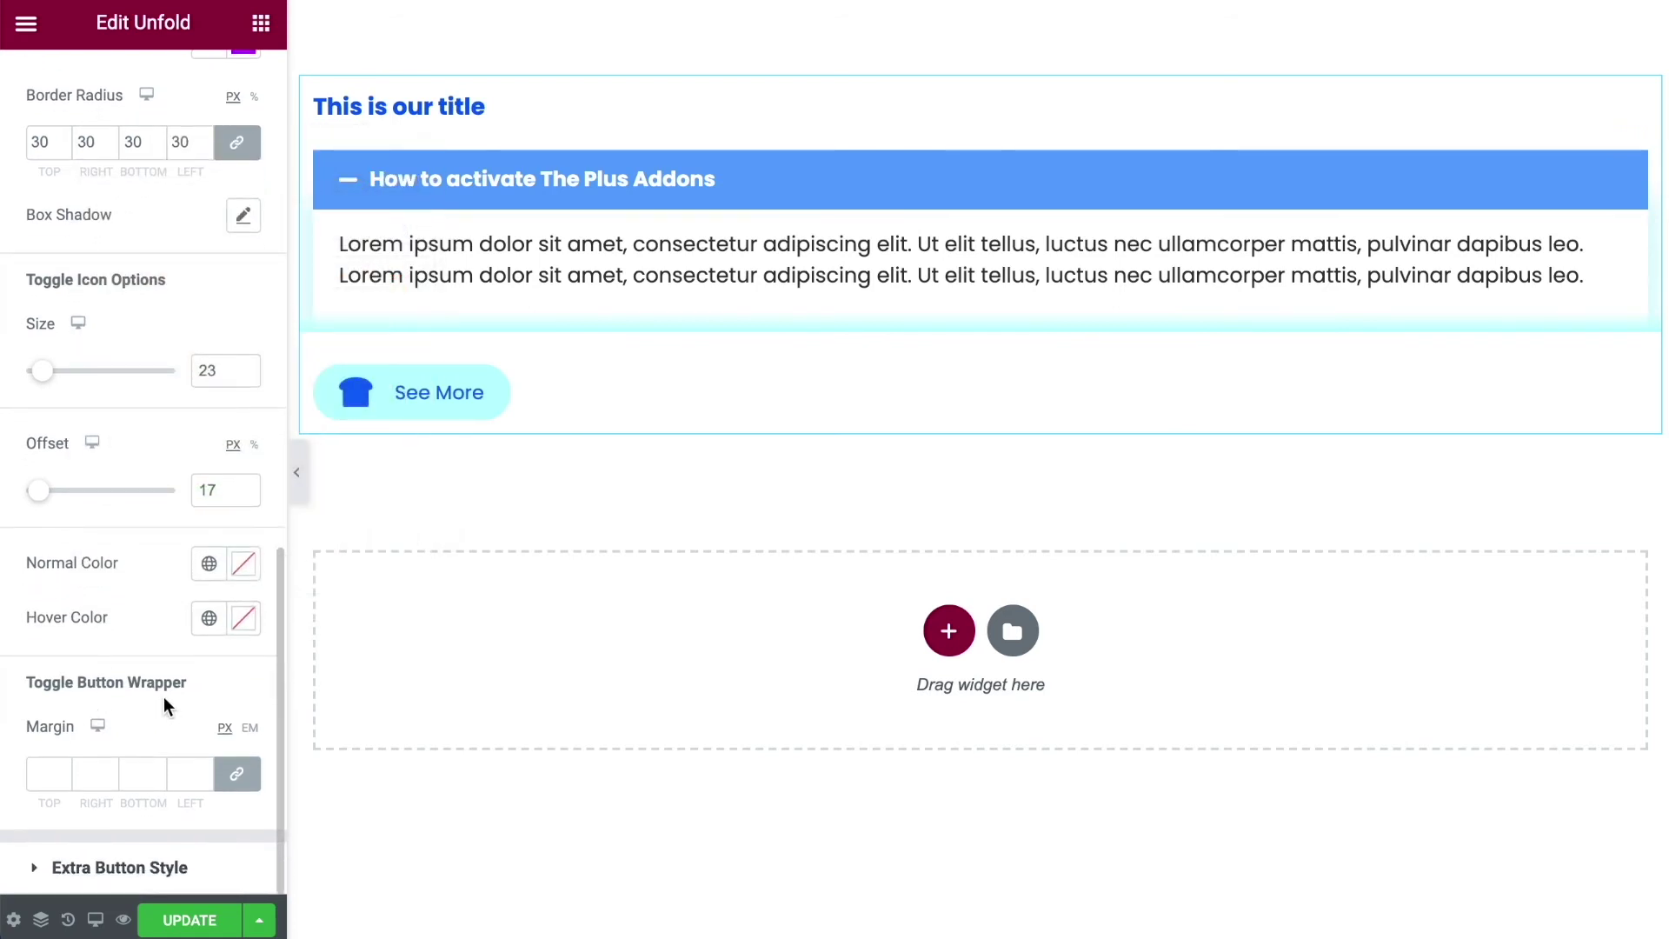
{"action": "left_click_drag", "start_coordinate": [61, 769], "coordinate": [63, 777]}
{"action": "left_click", "coordinate": [232, 792]}
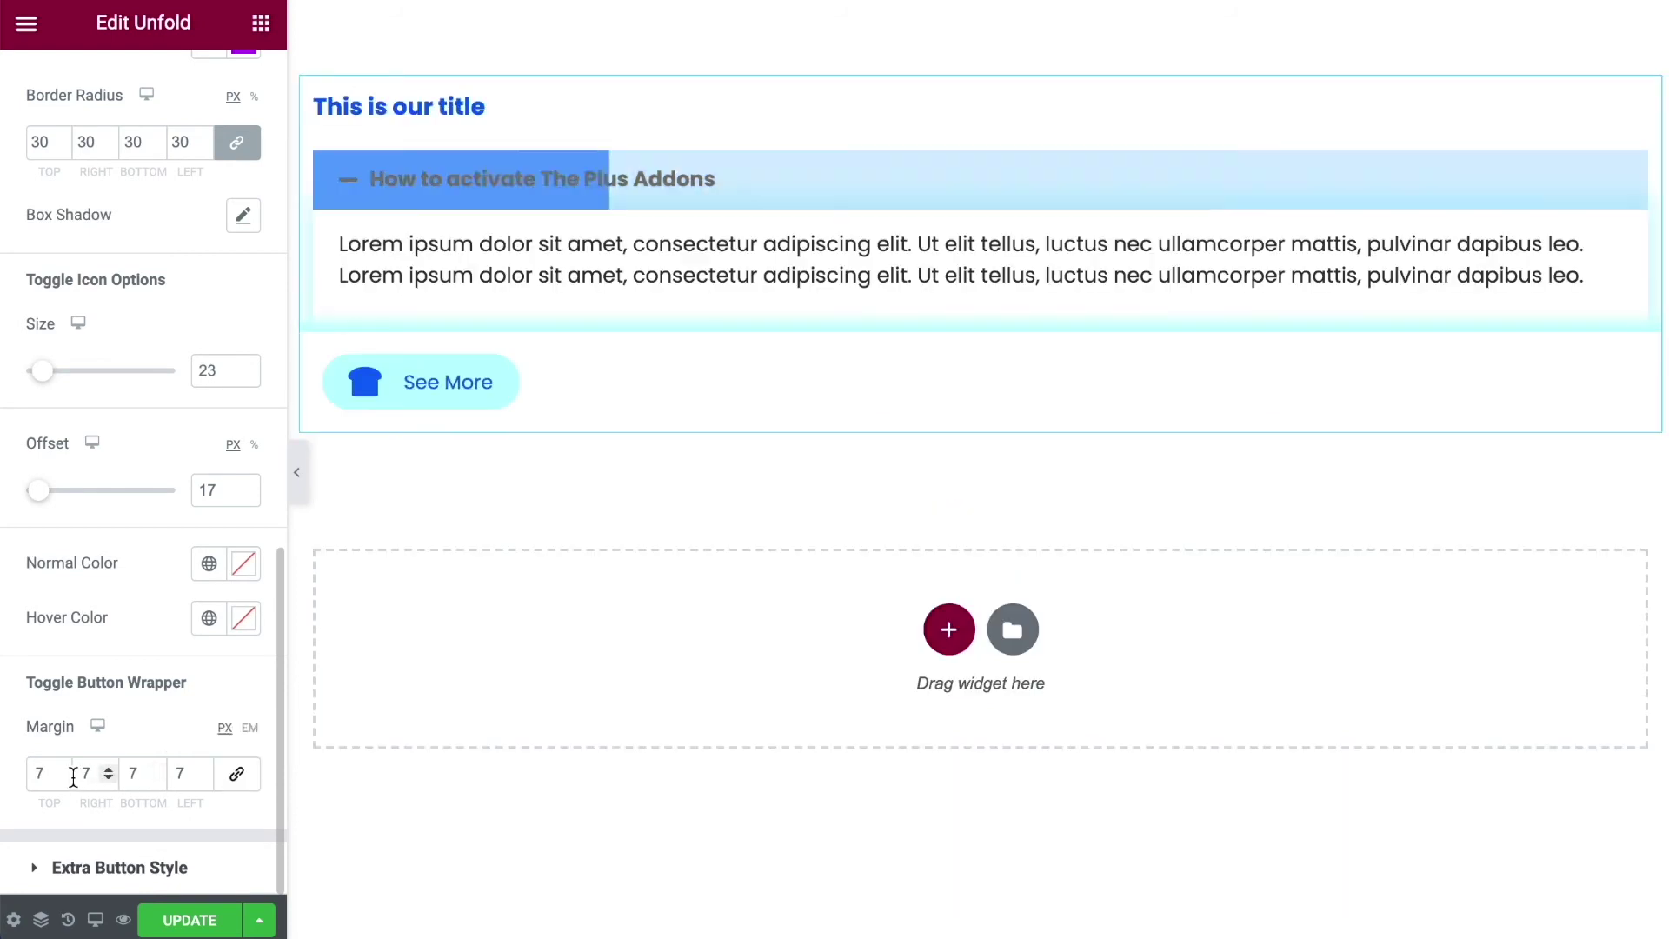
{"action": "double_click", "coordinate": [174, 773]}
{"action": "type", "text": "50"}
{"action": "scroll", "coordinate": [146, 770], "scroll_direction": "up", "scroll_amount": 2}
{"action": "scroll", "coordinate": [146, 771], "scroll_direction": "down", "scroll_amount": 2}
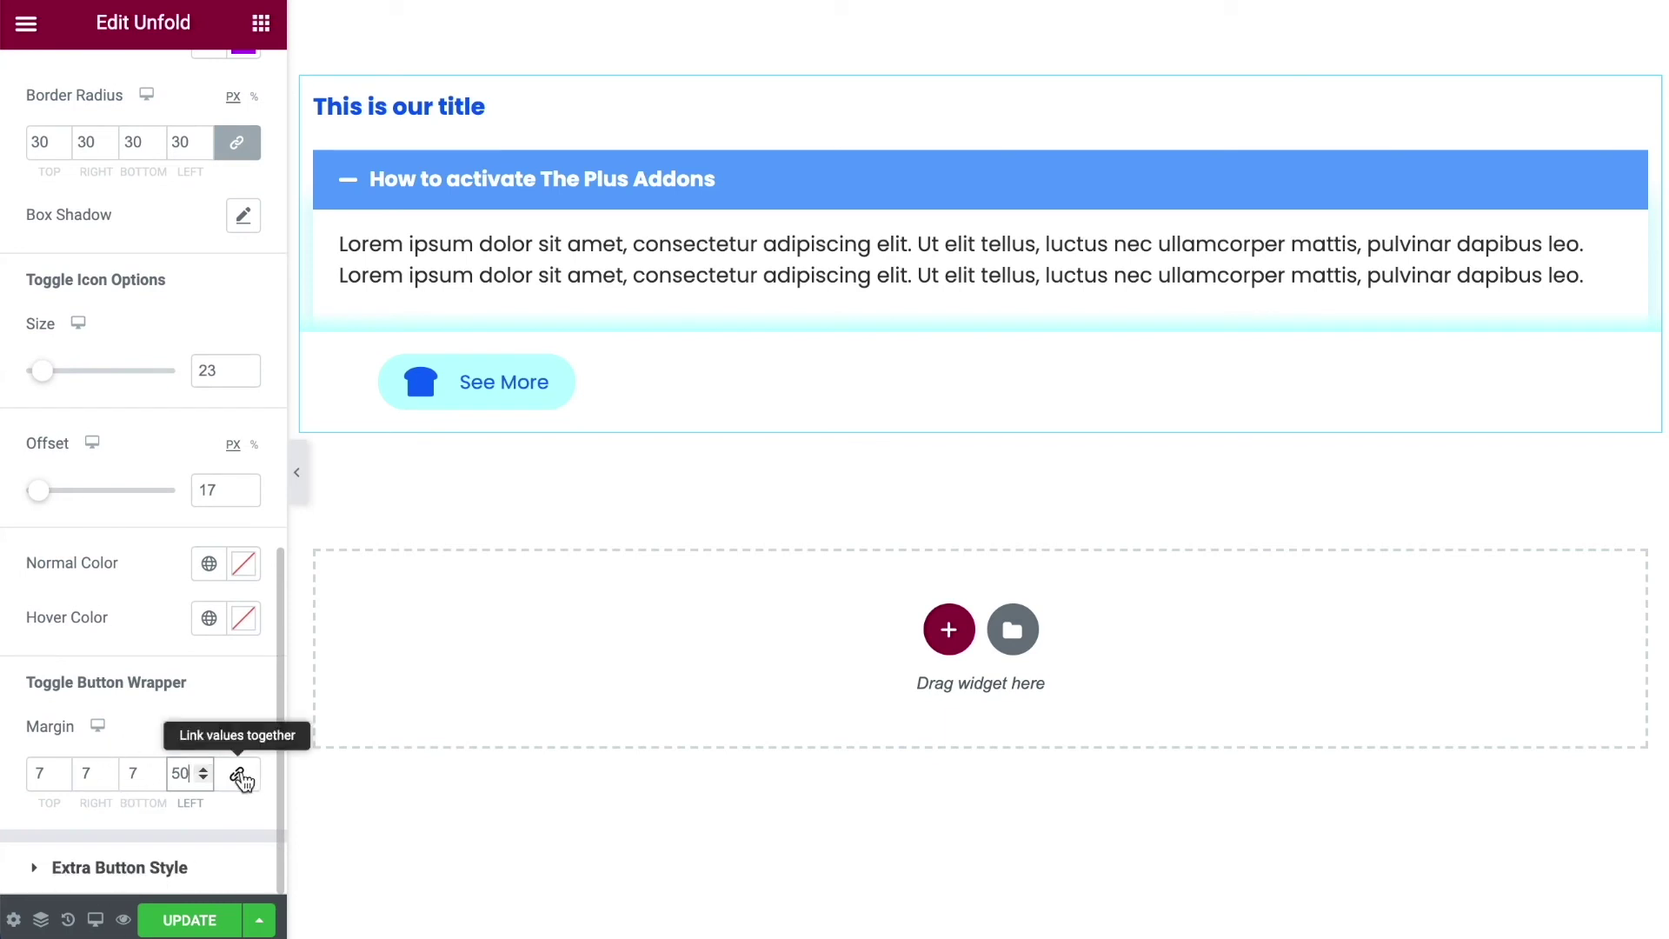
{"action": "left_click", "coordinate": [235, 774]}
{"action": "key", "text": "BackSpace"}
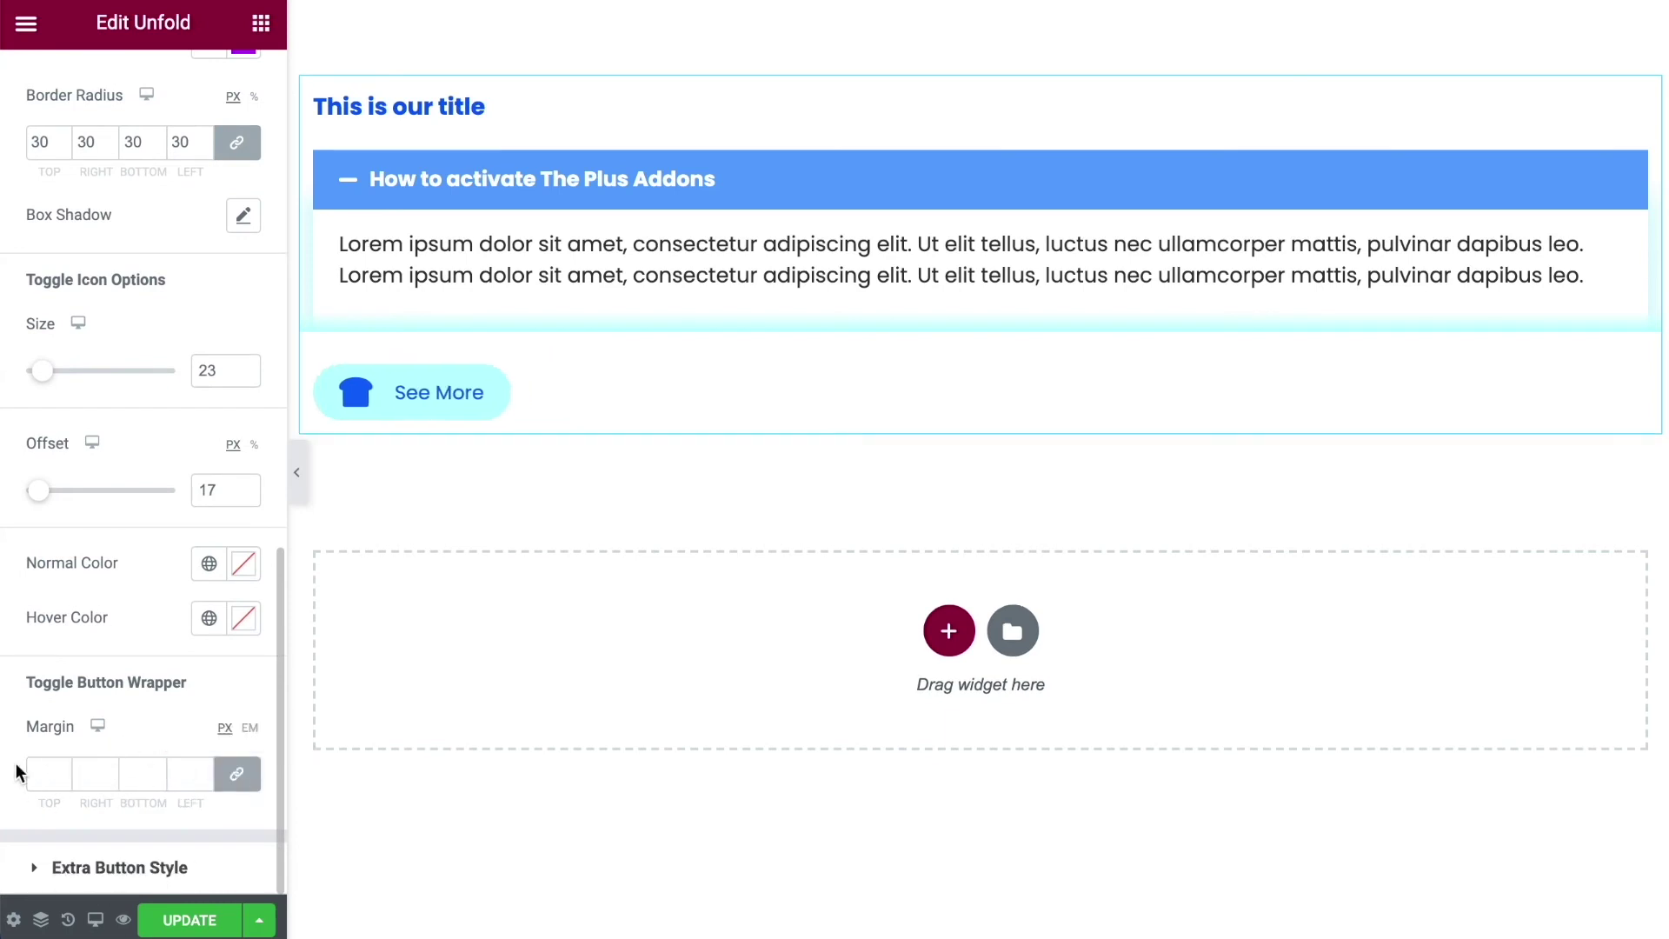
Set the See all FAQs button text size to 18 in Extra Button Style.
{"action": "left_click", "coordinate": [55, 867]}
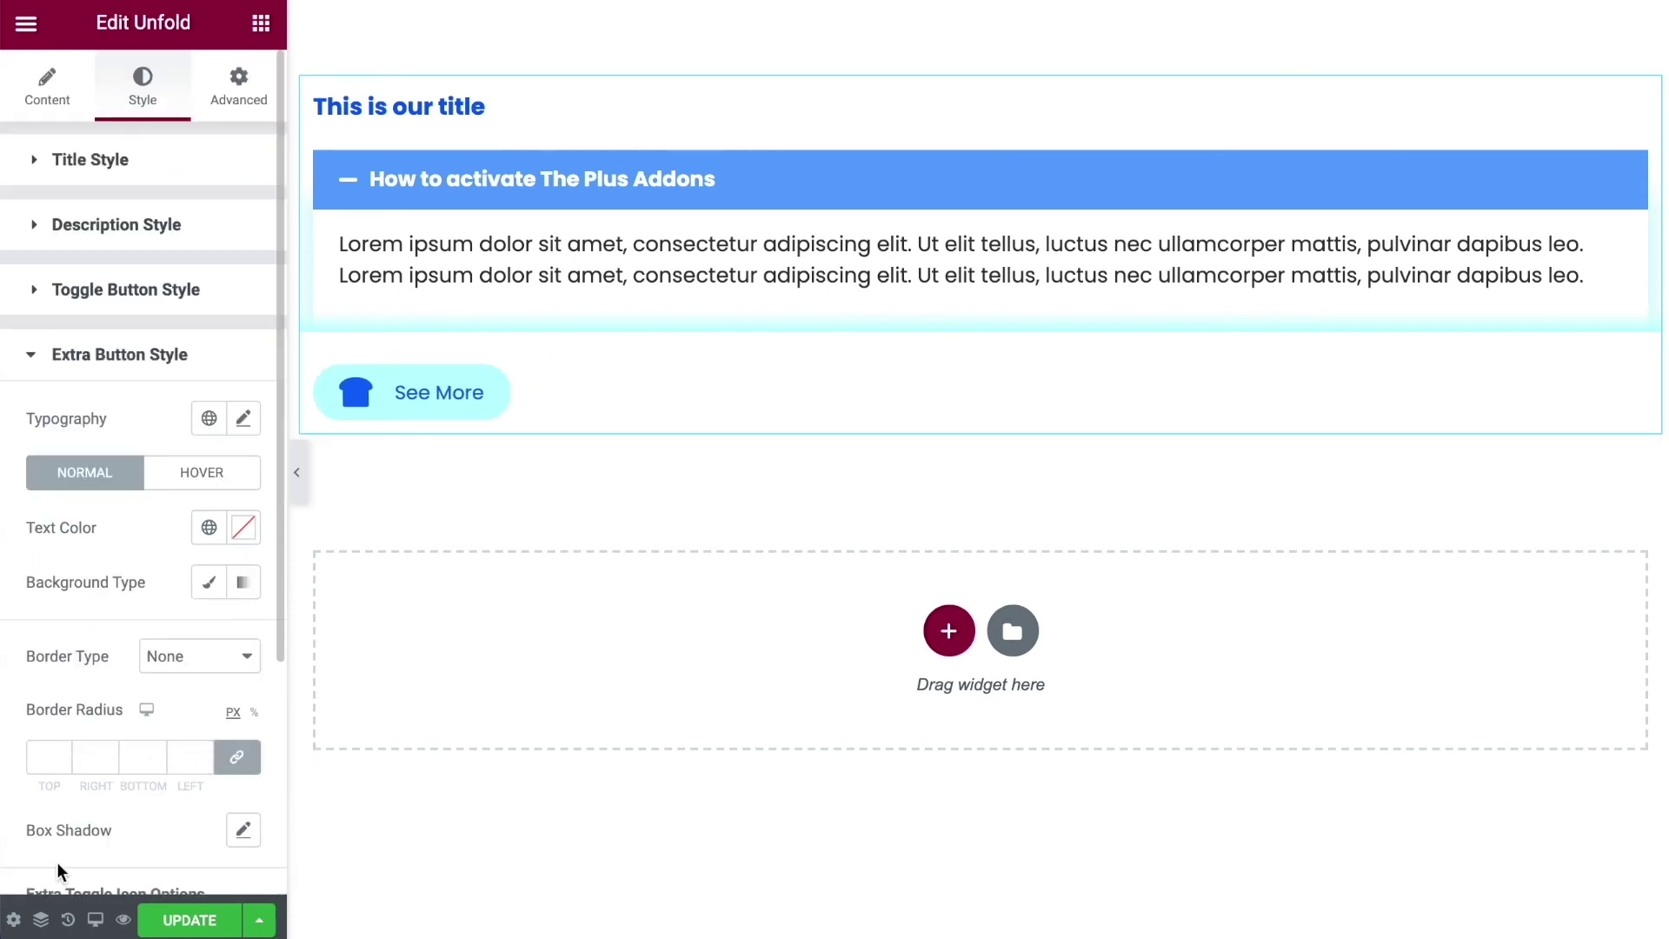
{"action": "scroll", "coordinate": [68, 687], "scroll_direction": "down", "scroll_amount": 1}
{"action": "left_click", "coordinate": [487, 404]}
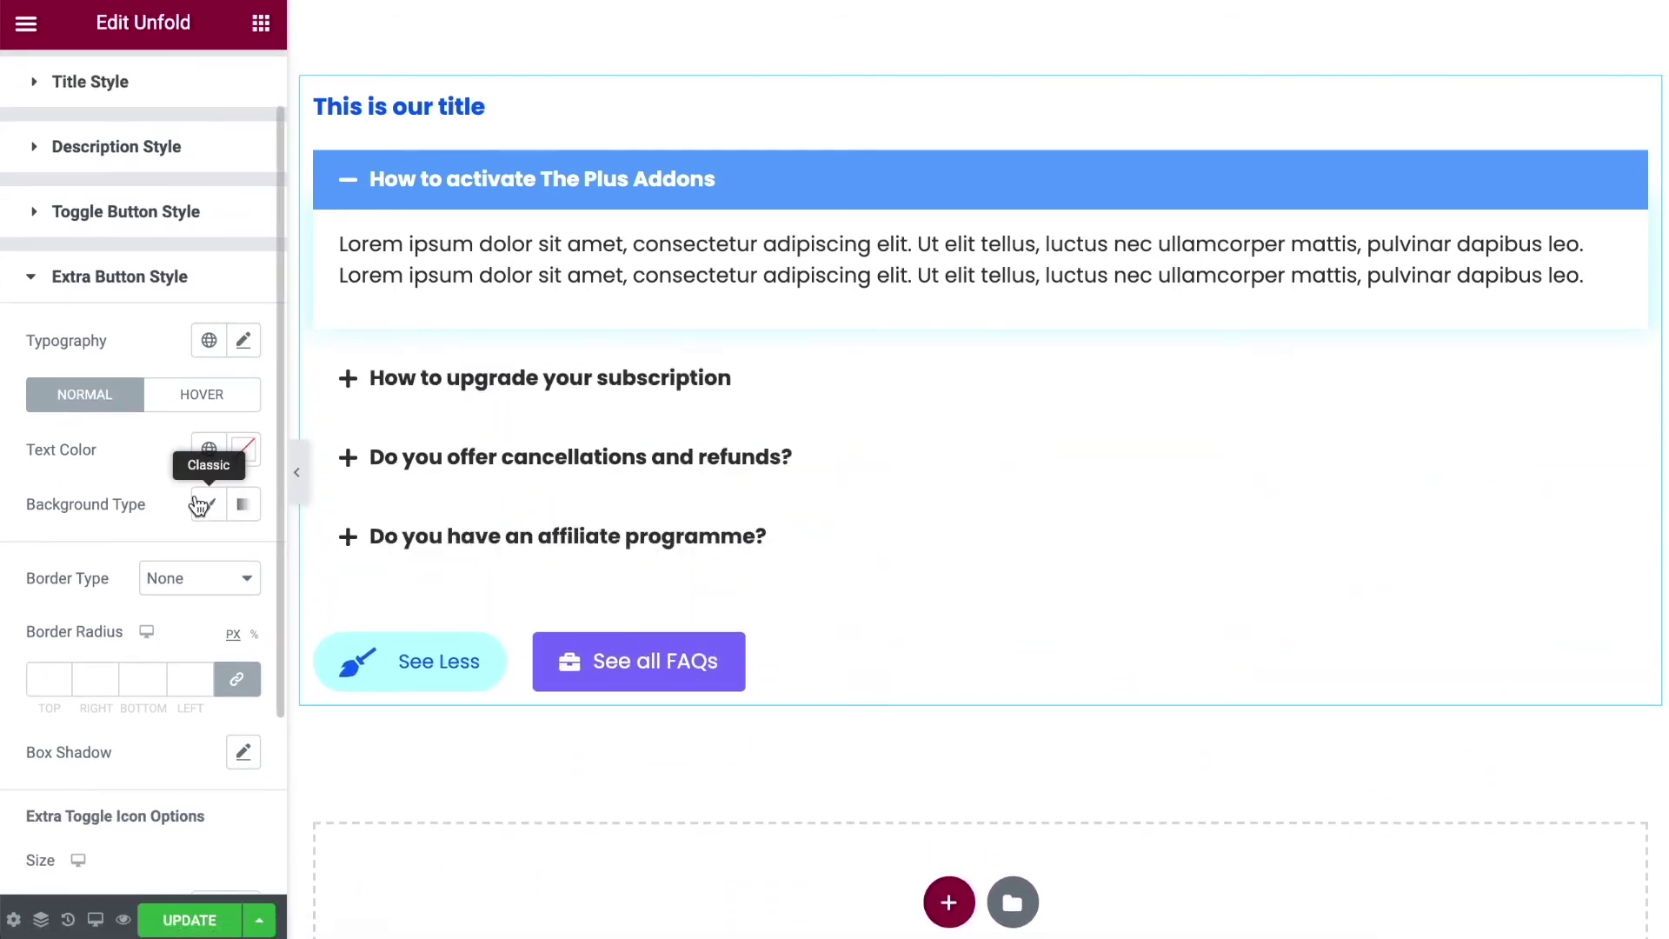
{"action": "scroll", "coordinate": [139, 499], "scroll_direction": "down", "scroll_amount": 1}
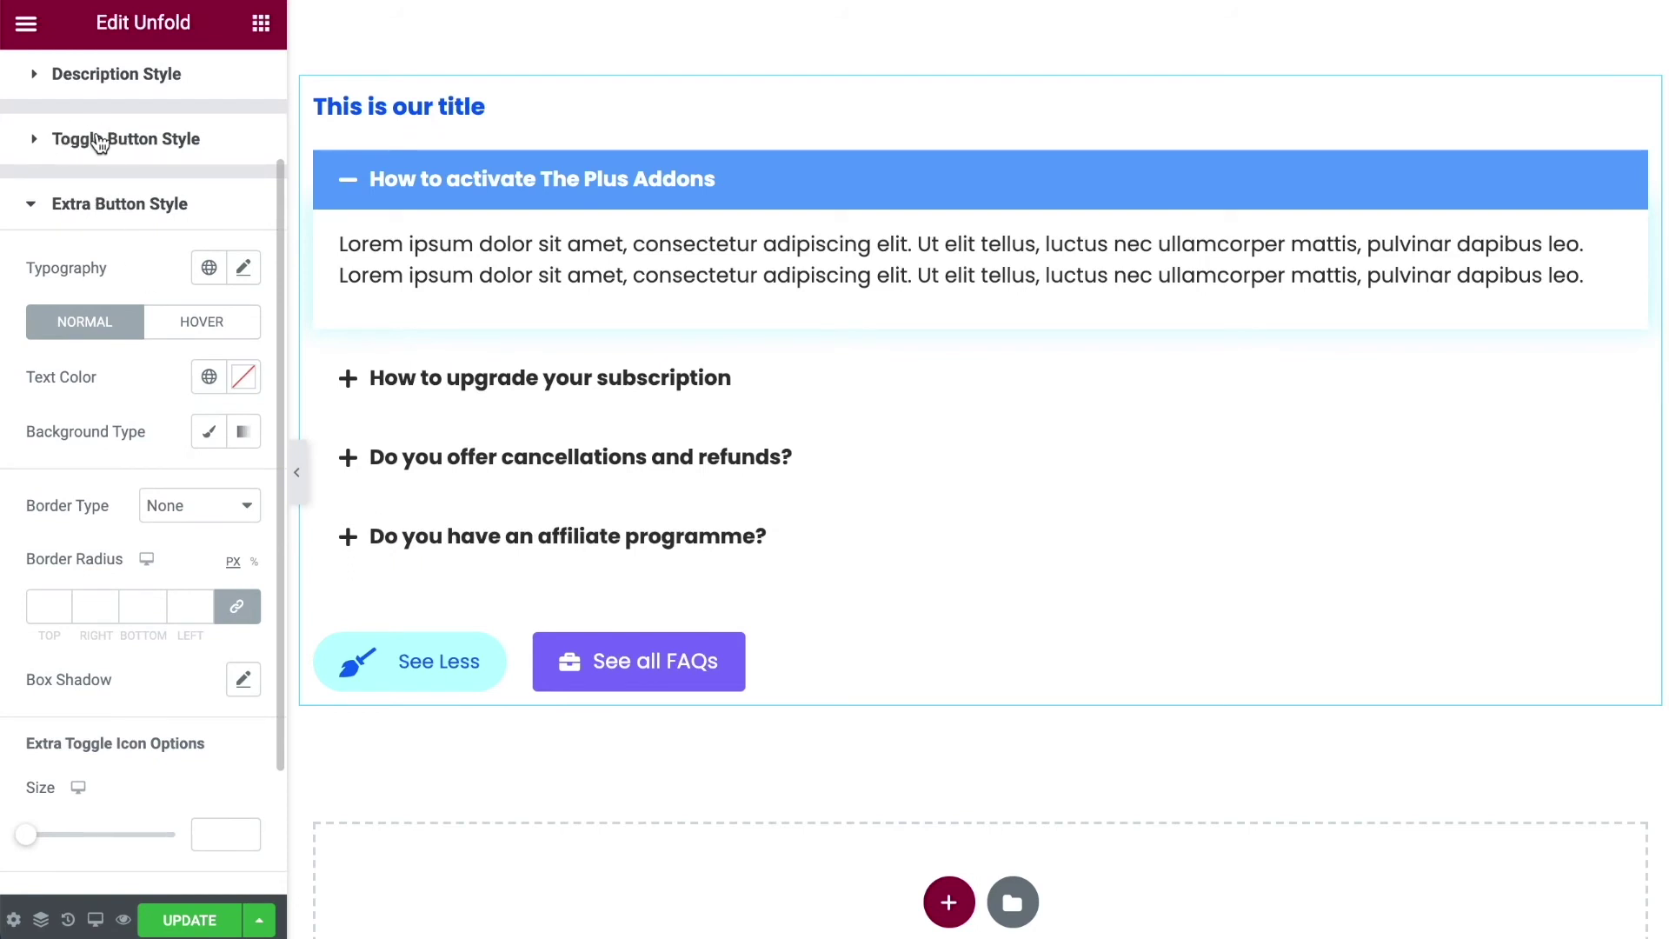
{"action": "scroll", "coordinate": [109, 183], "scroll_direction": "down", "scroll_amount": 1}
{"action": "left_click", "coordinate": [243, 235]}
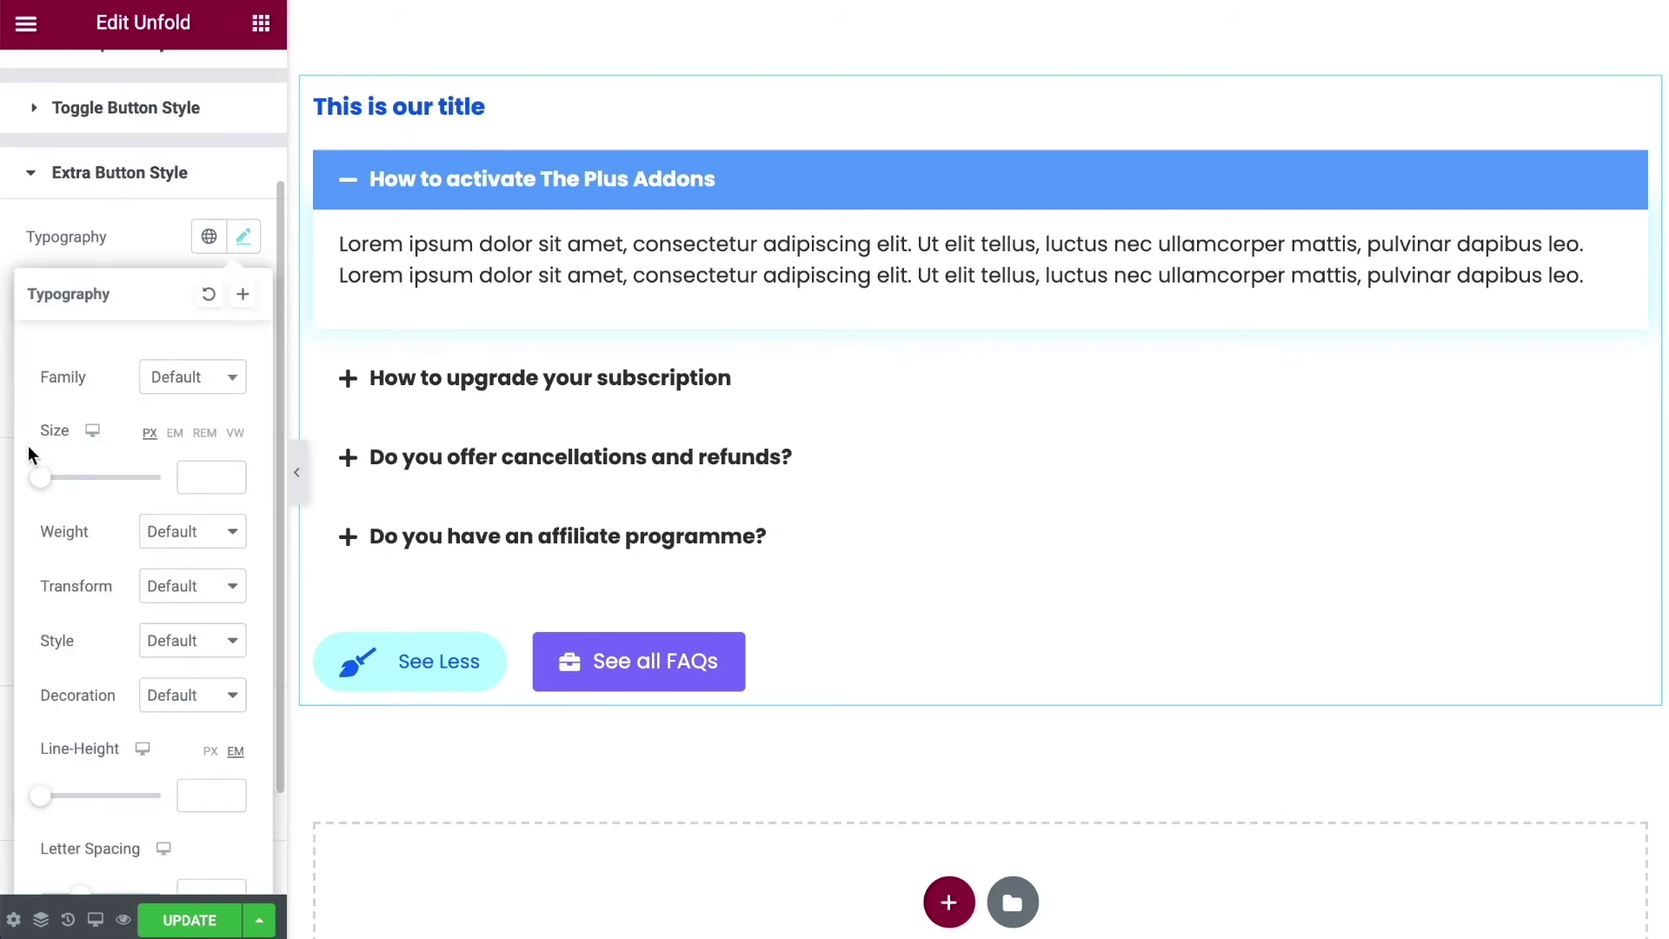
{"action": "left_click_drag", "start_coordinate": [40, 478], "coordinate": [57, 481]}
{"action": "left_click", "coordinate": [93, 244]}
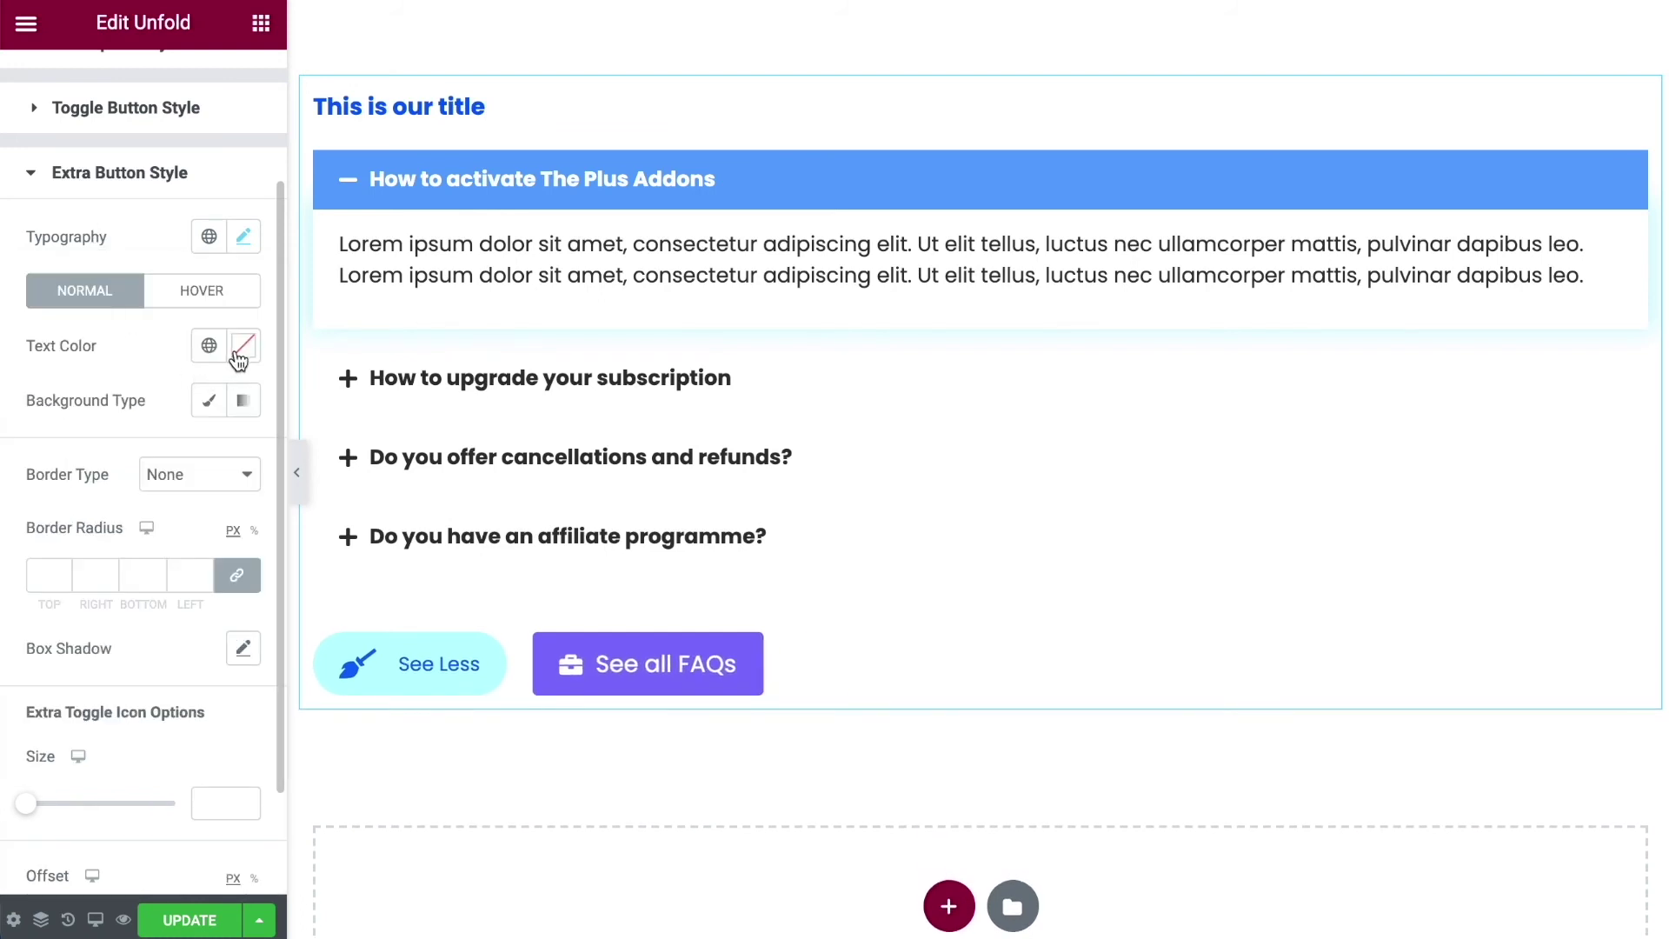
Apply a #1C93D3 to #CC02E5 gradient background, second location 50, angle 140.
{"action": "left_click", "coordinate": [246, 405]}
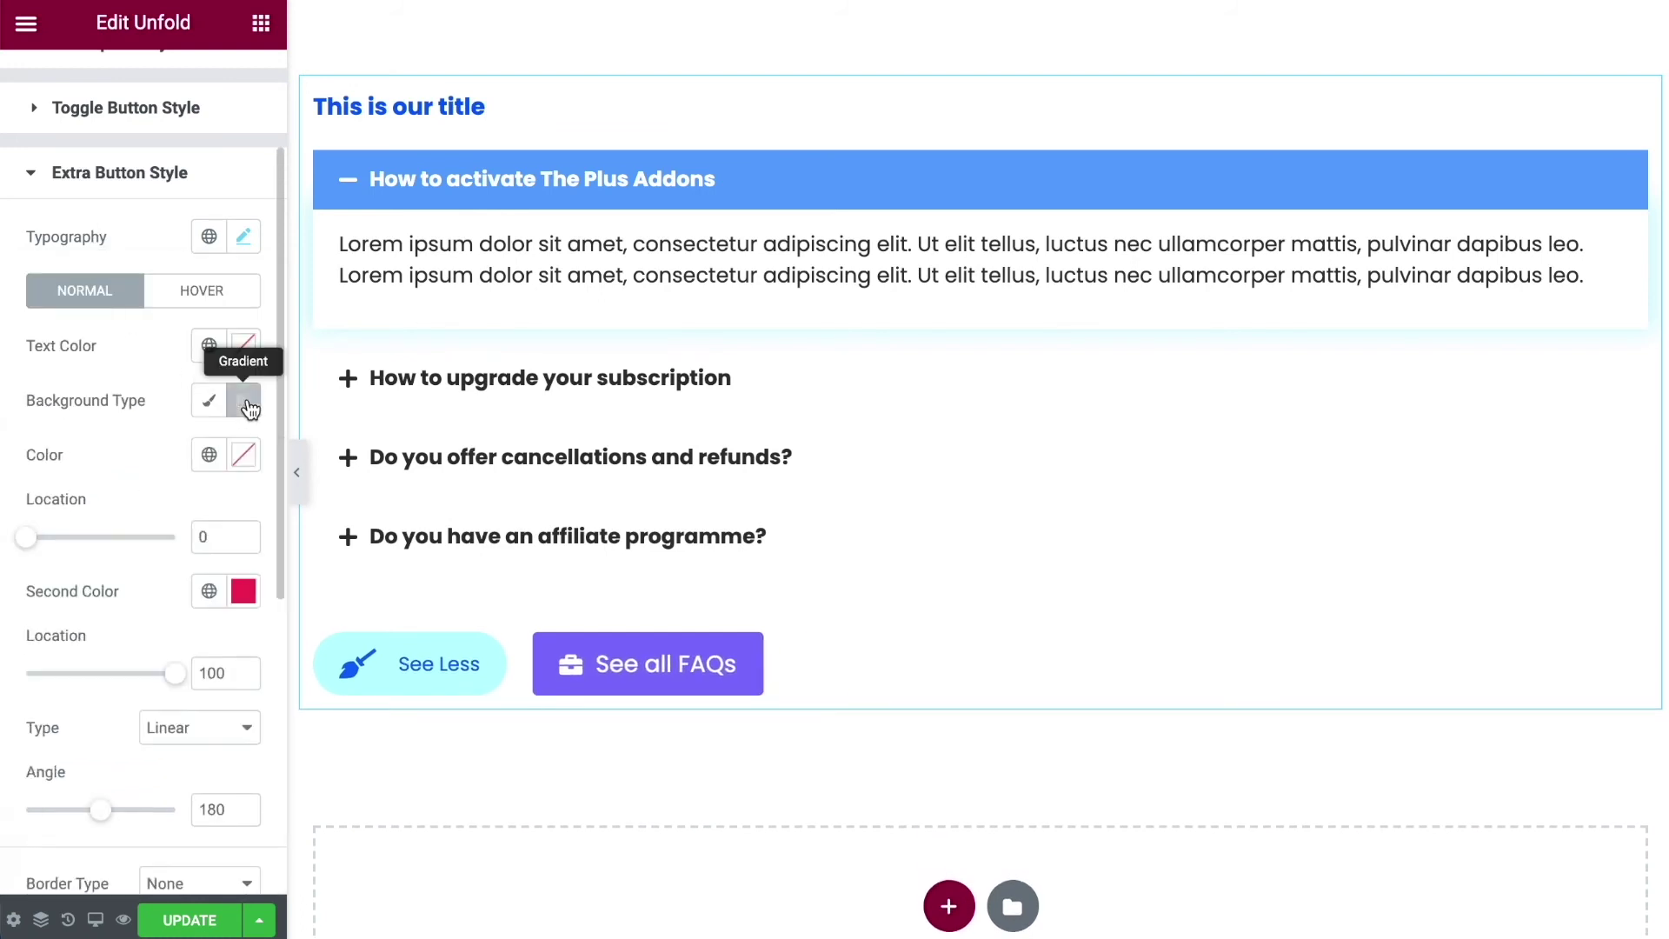
{"action": "left_click", "coordinate": [244, 461]}
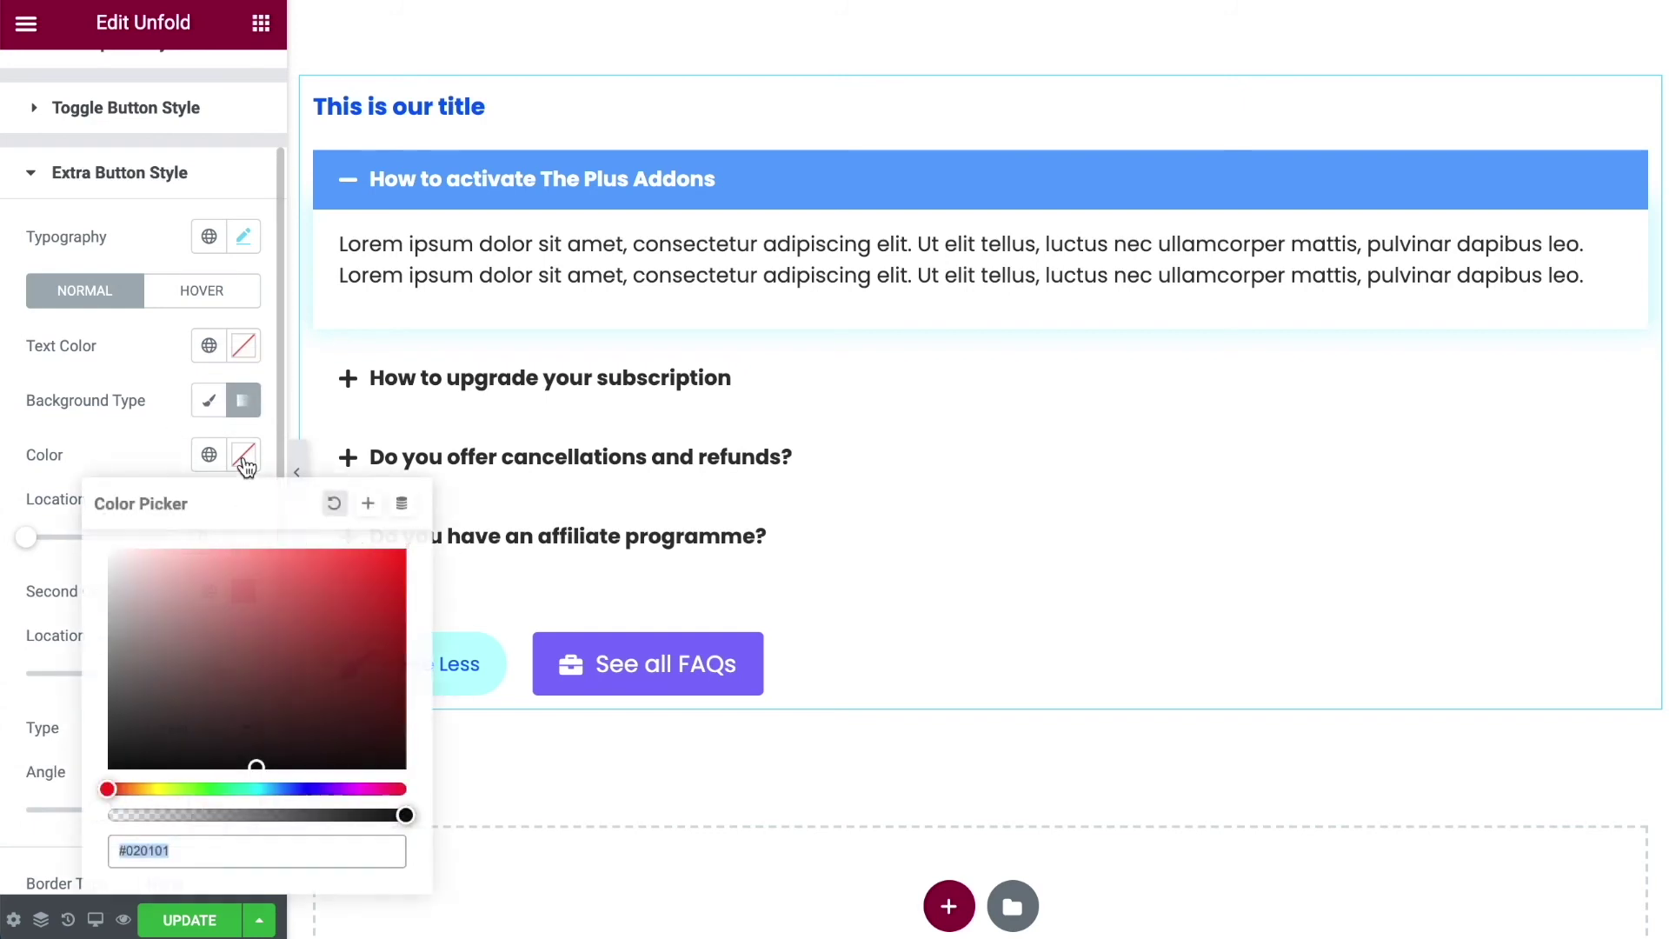
{"action": "left_click", "coordinate": [274, 787]}
{"action": "left_click", "coordinate": [354, 592]}
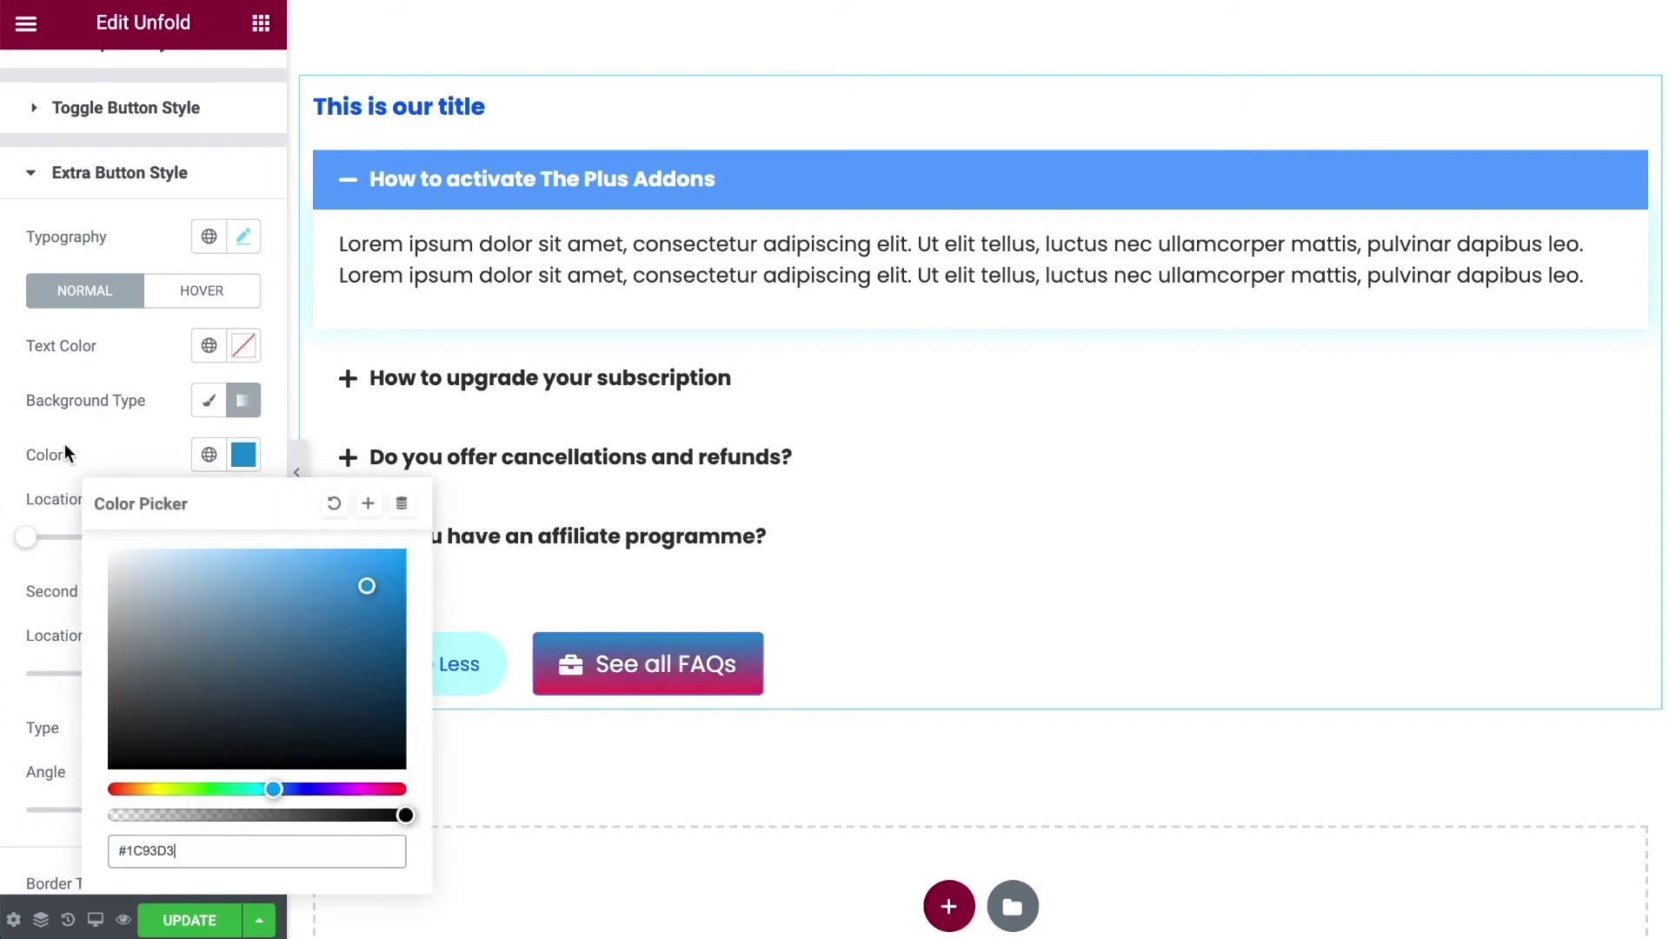
{"action": "left_click", "coordinate": [54, 426]}
{"action": "left_click", "coordinate": [243, 591]}
{"action": "left_click", "coordinate": [351, 463]}
{"action": "left_click", "coordinate": [400, 248]}
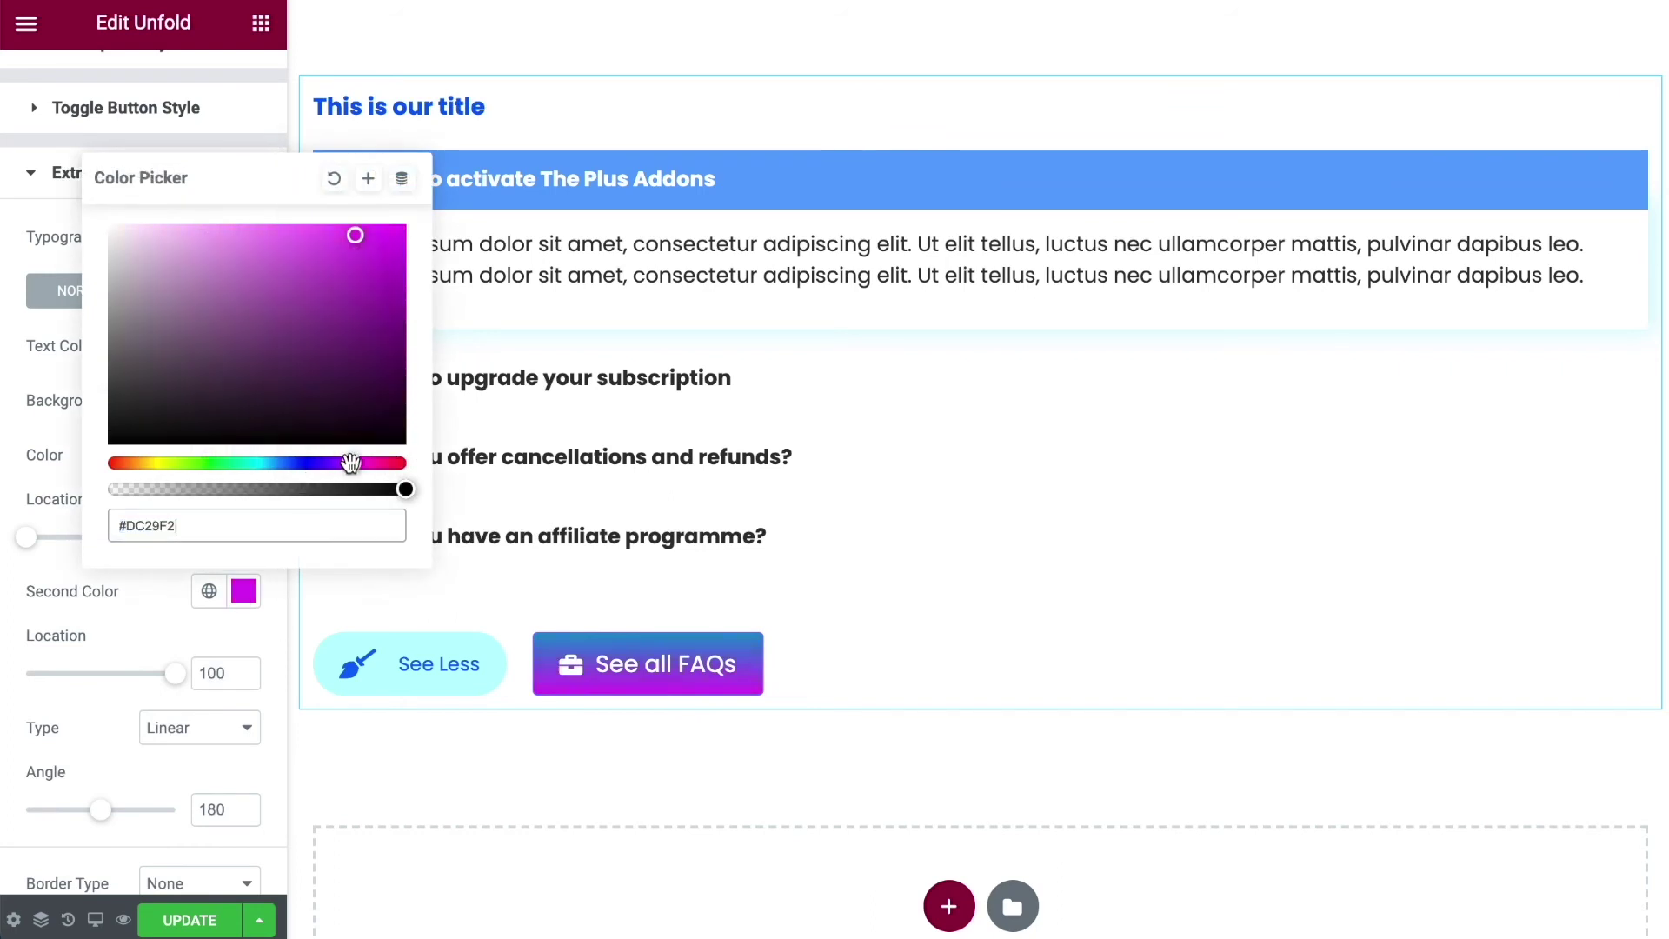
{"action": "left_click", "coordinate": [59, 462]}
{"action": "left_click_drag", "start_coordinate": [173, 683], "coordinate": [98, 683]}
{"action": "mouse_move", "coordinate": [100, 810]}
{"action": "left_mouse_down"}
{"action": "mouse_move", "coordinate": [66, 811]}
{"action": "mouse_move", "coordinate": [83, 810]}
{"action": "left_mouse_up"}
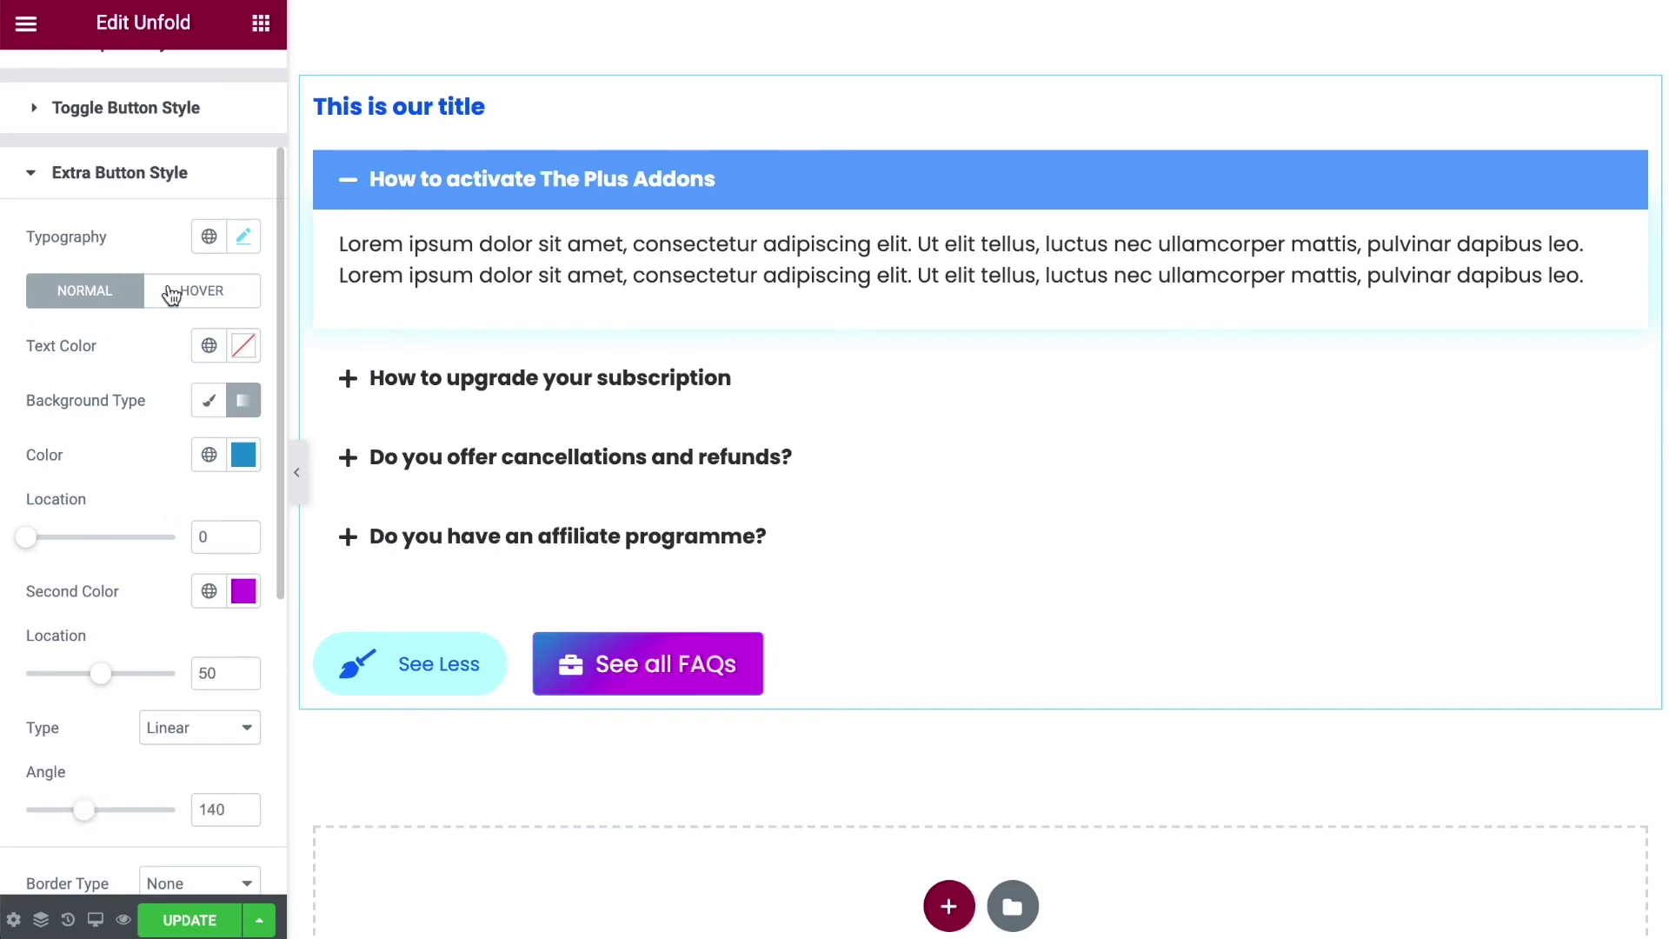
{"action": "left_click", "coordinate": [197, 288]}
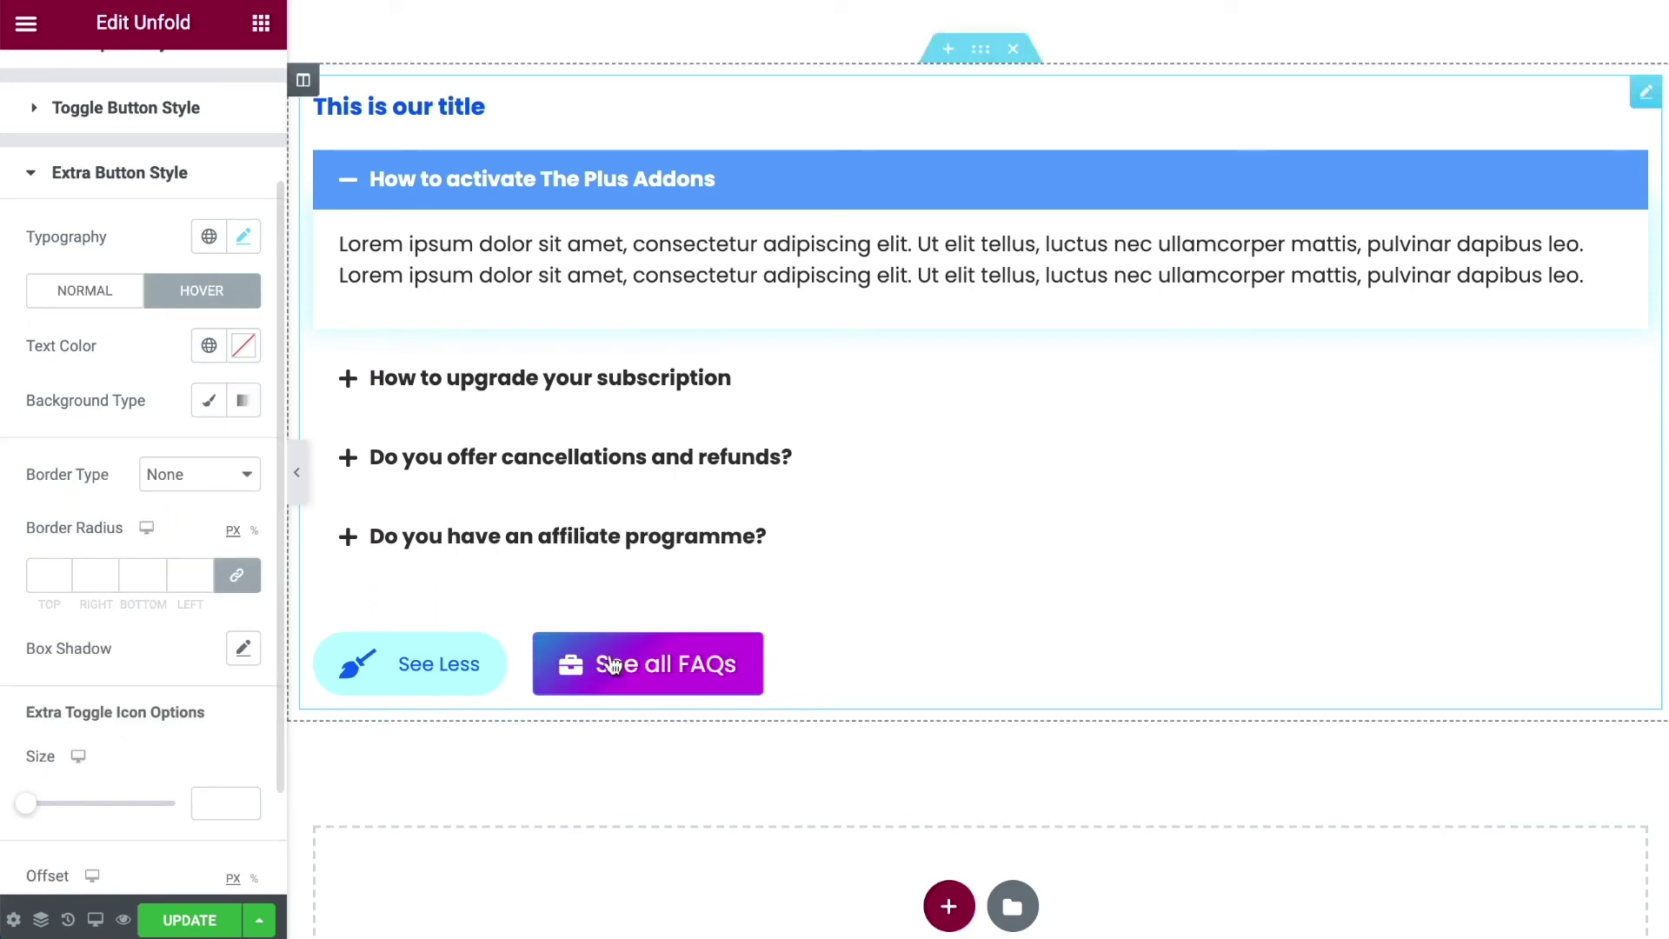
Keep the See all FAQs button borderless and clear its border radius.
{"action": "left_click", "coordinate": [59, 301]}
{"action": "scroll", "coordinate": [81, 414], "scroll_direction": "down", "scroll_amount": 5}
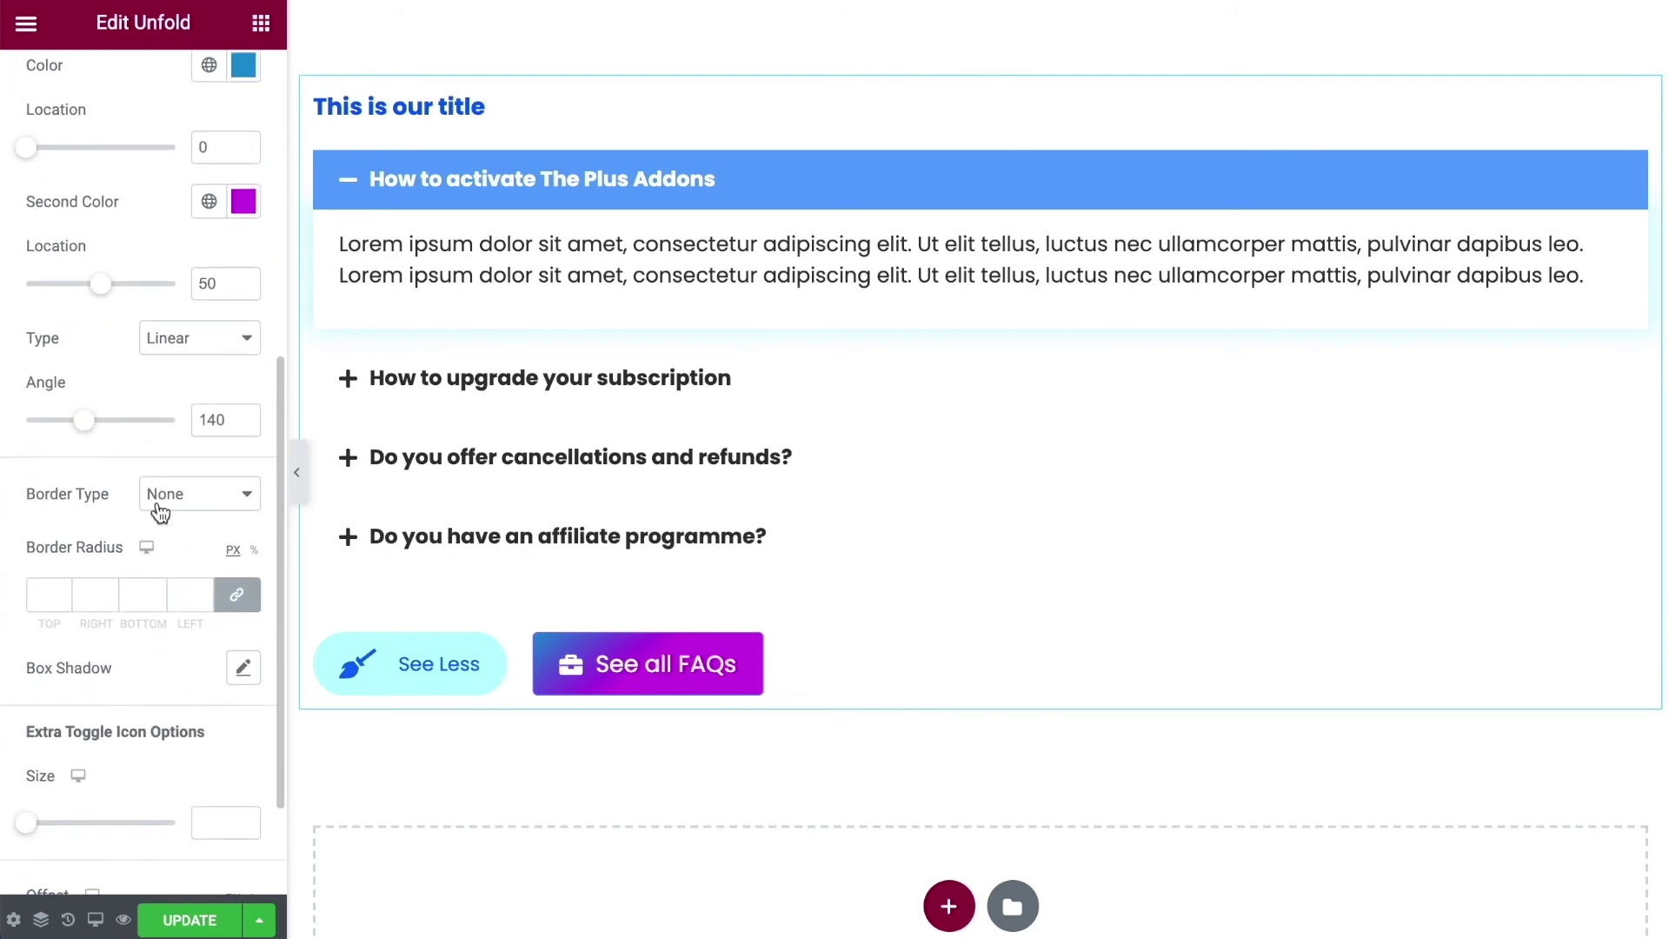
{"action": "left_click", "coordinate": [201, 495]}
{"action": "left_click", "coordinate": [74, 526]}
{"action": "scroll", "coordinate": [112, 518], "scroll_direction": "down", "scroll_amount": 2}
{"action": "left_click", "coordinate": [43, 446]}
{"action": "type", "text": "230"}
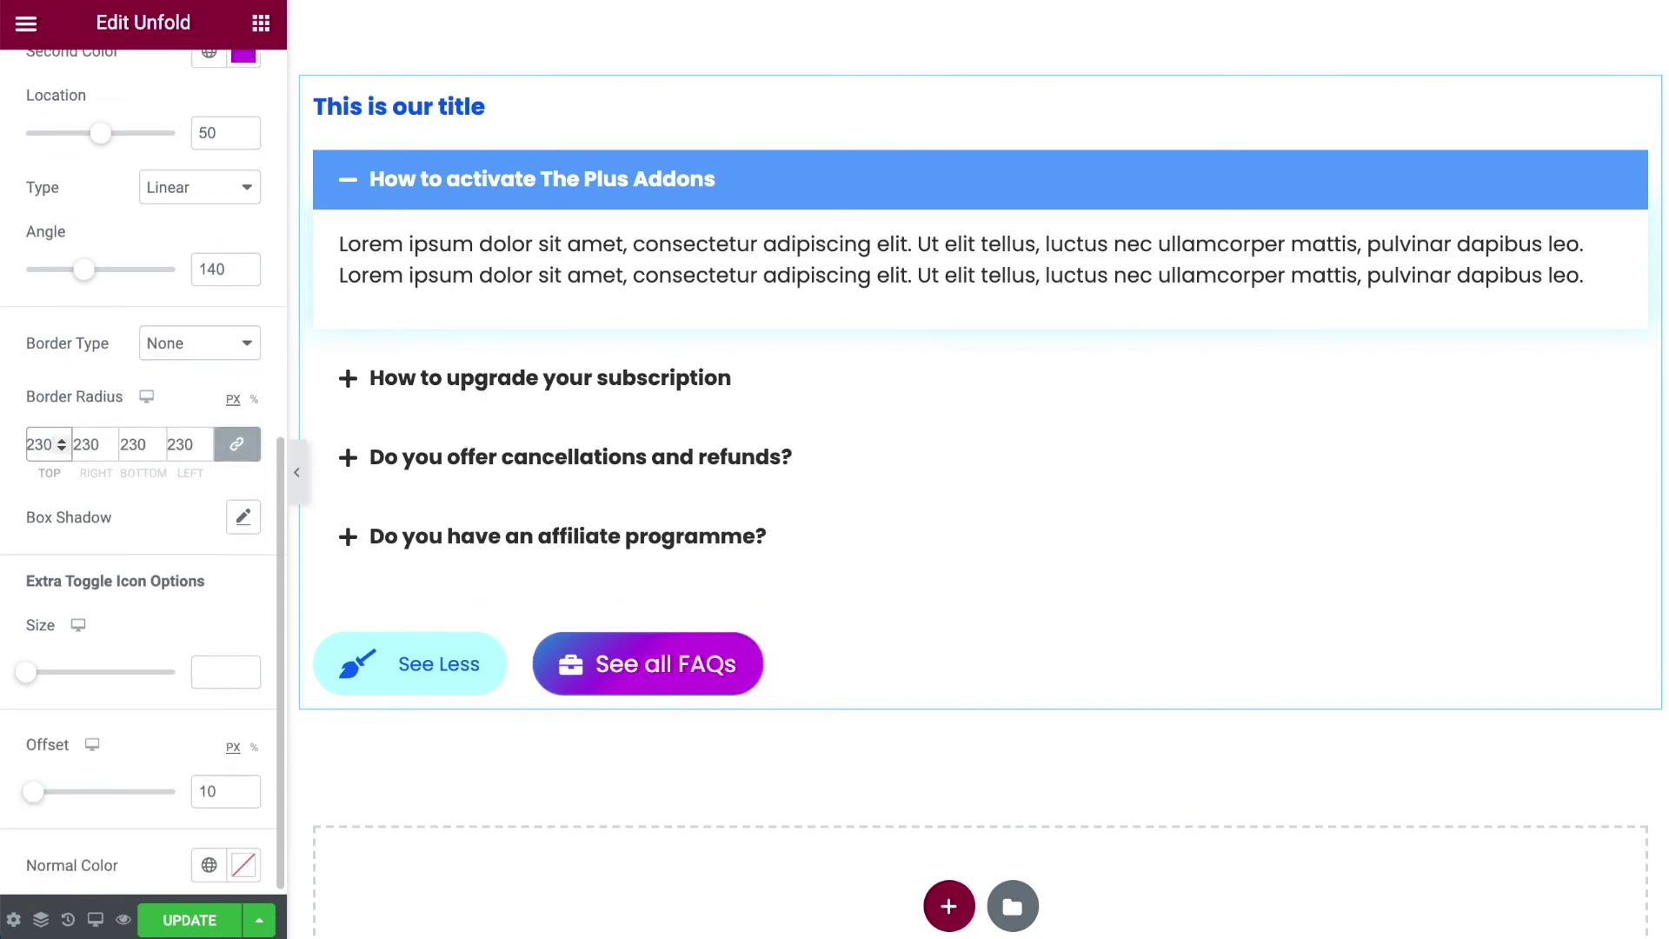
{"action": "key", "text": "BackSpace"}
{"action": "scroll", "coordinate": [13, 505], "scroll_direction": "down", "scroll_amount": 1}
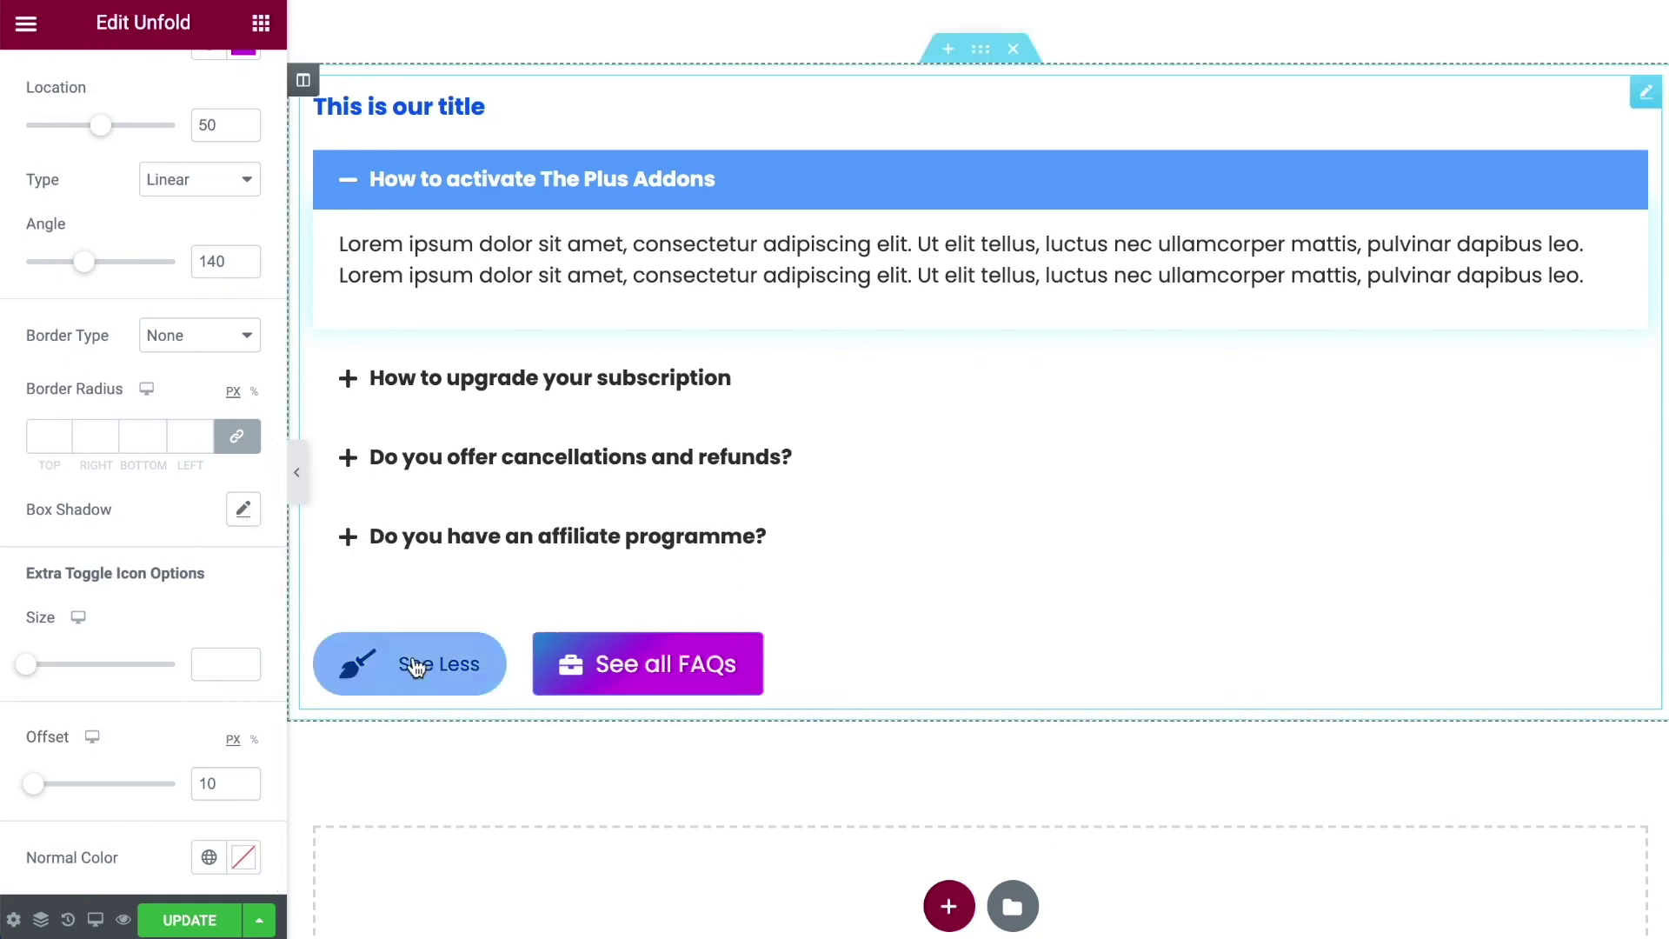
{"action": "scroll", "coordinate": [210, 550], "scroll_direction": "up", "scroll_amount": 7}
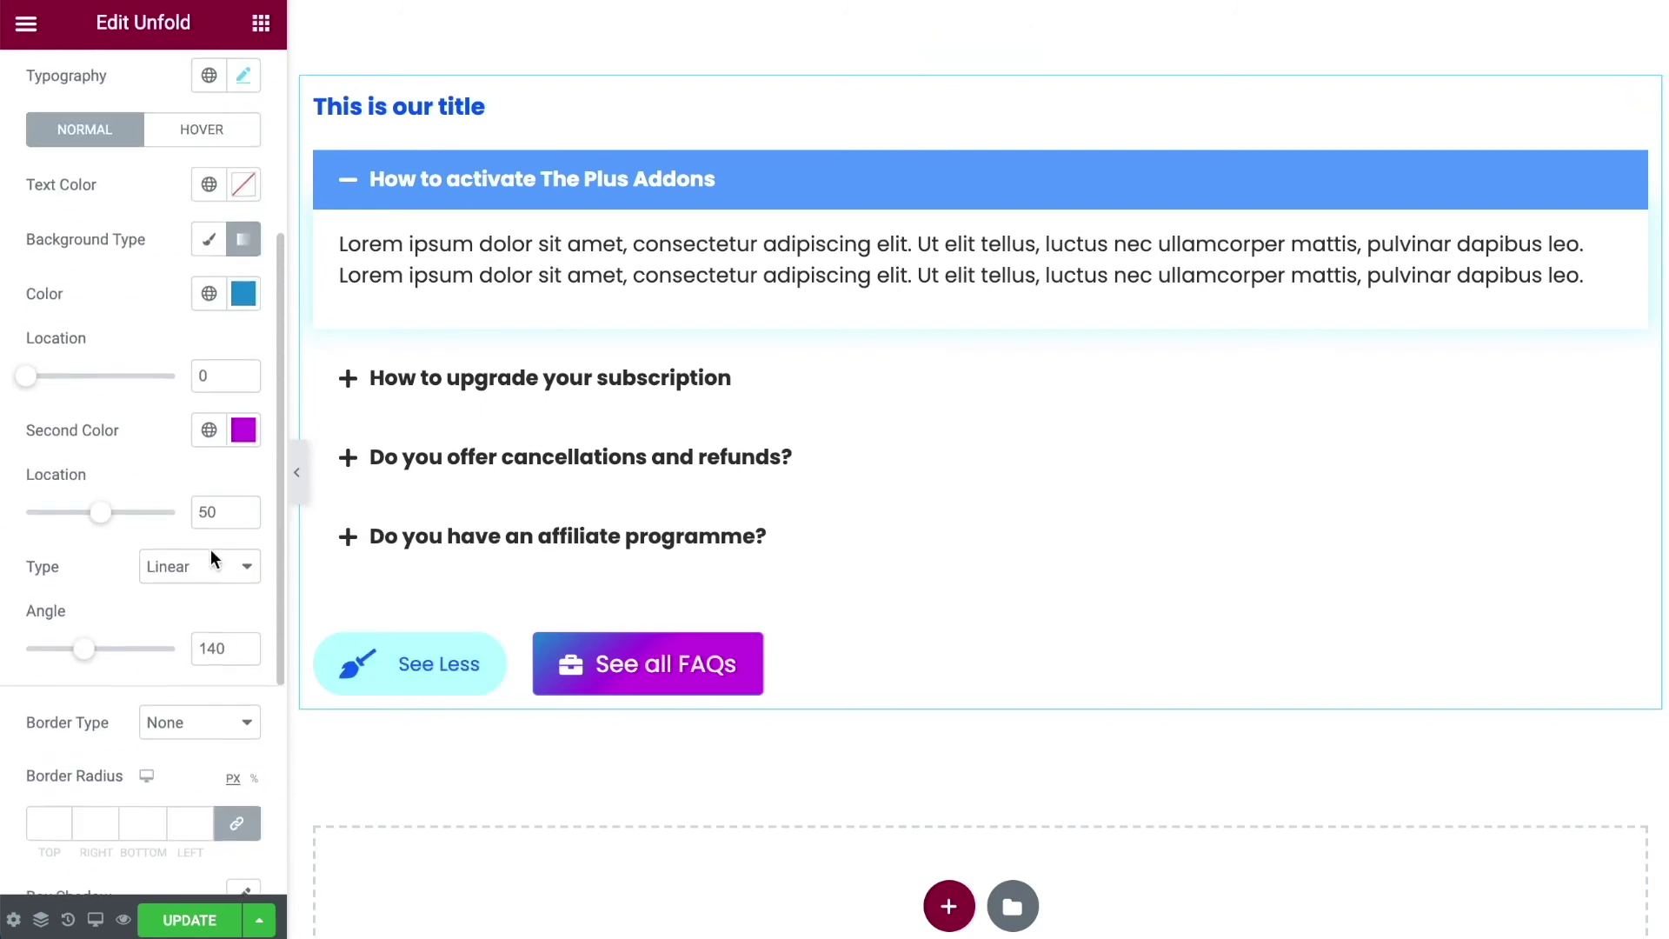
Give the toggle button a grey rgba box shadow with vertical offset 4.
{"action": "left_click", "coordinate": [80, 152]}
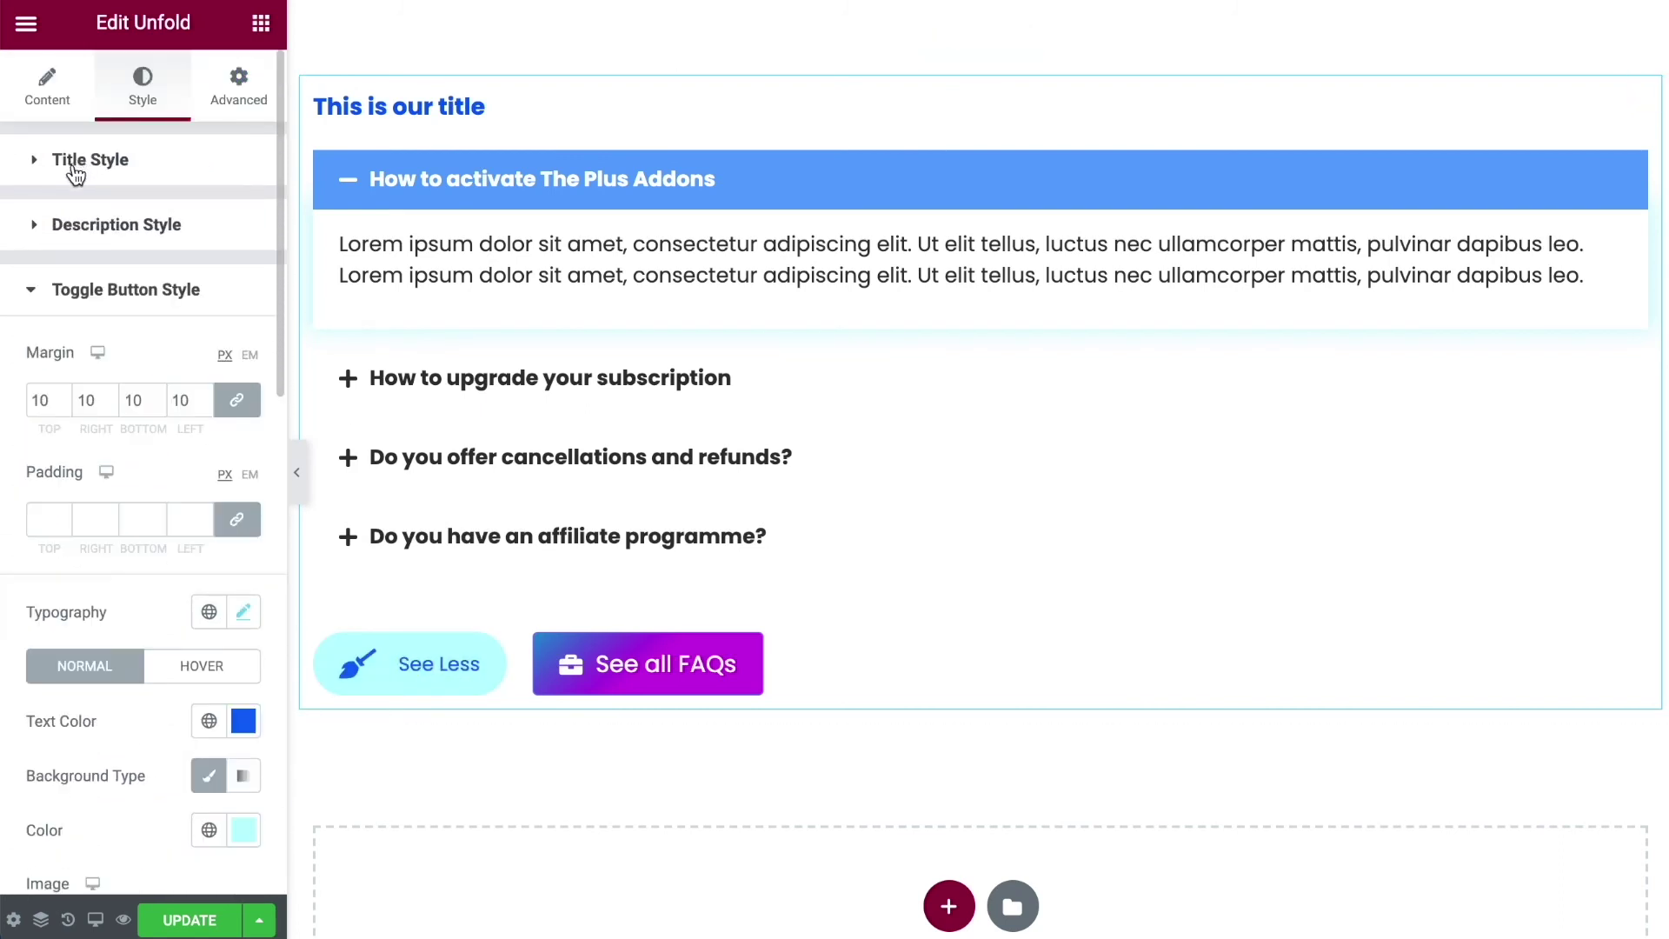
{"action": "scroll", "coordinate": [120, 382], "scroll_direction": "down", "scroll_amount": 8}
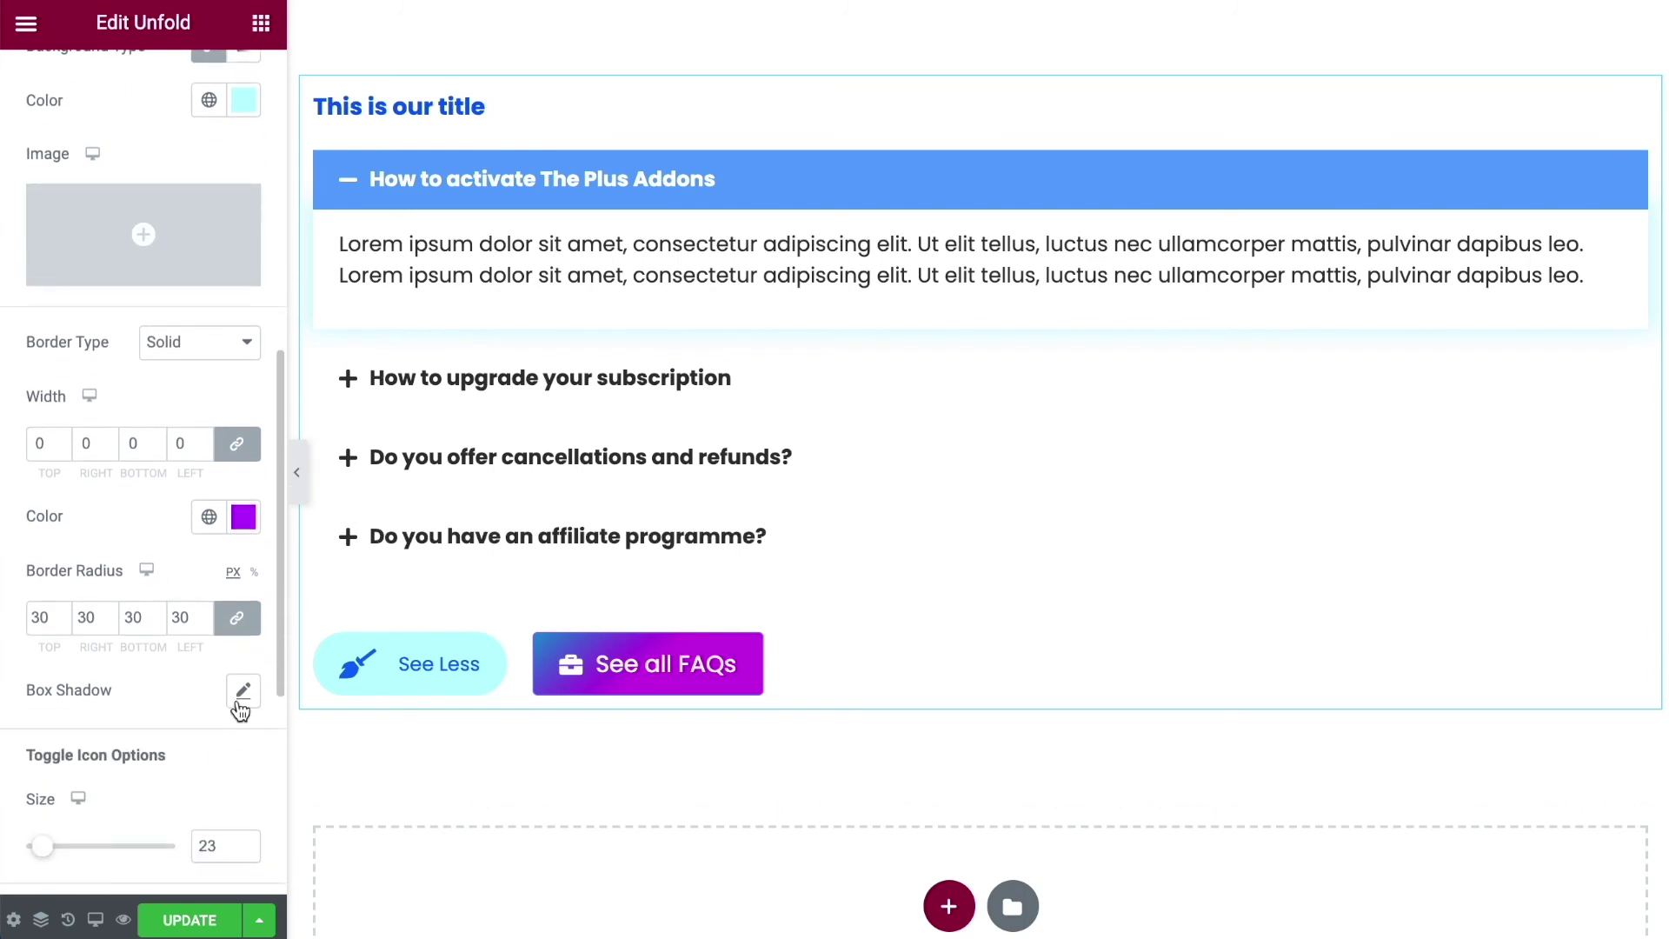
{"action": "left_click", "coordinate": [243, 691]}
{"action": "scroll", "coordinate": [146, 703], "scroll_direction": "down", "scroll_amount": 3}
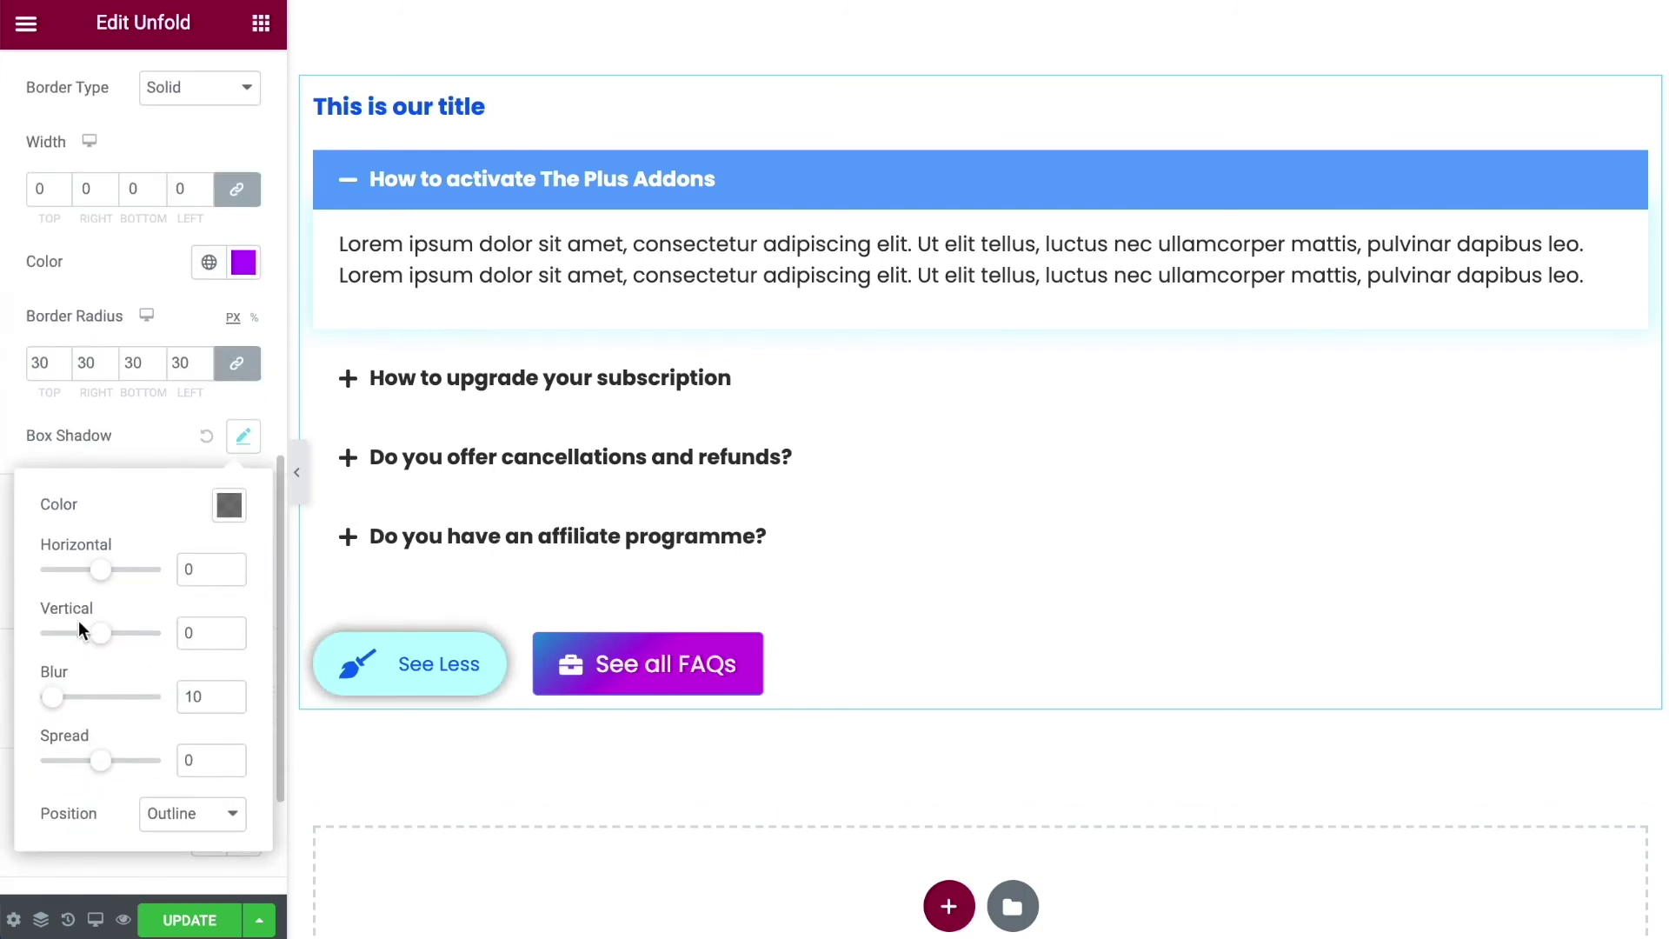
{"action": "left_click_drag", "start_coordinate": [85, 628], "coordinate": [100, 641]}
{"action": "left_click", "coordinate": [228, 505]}
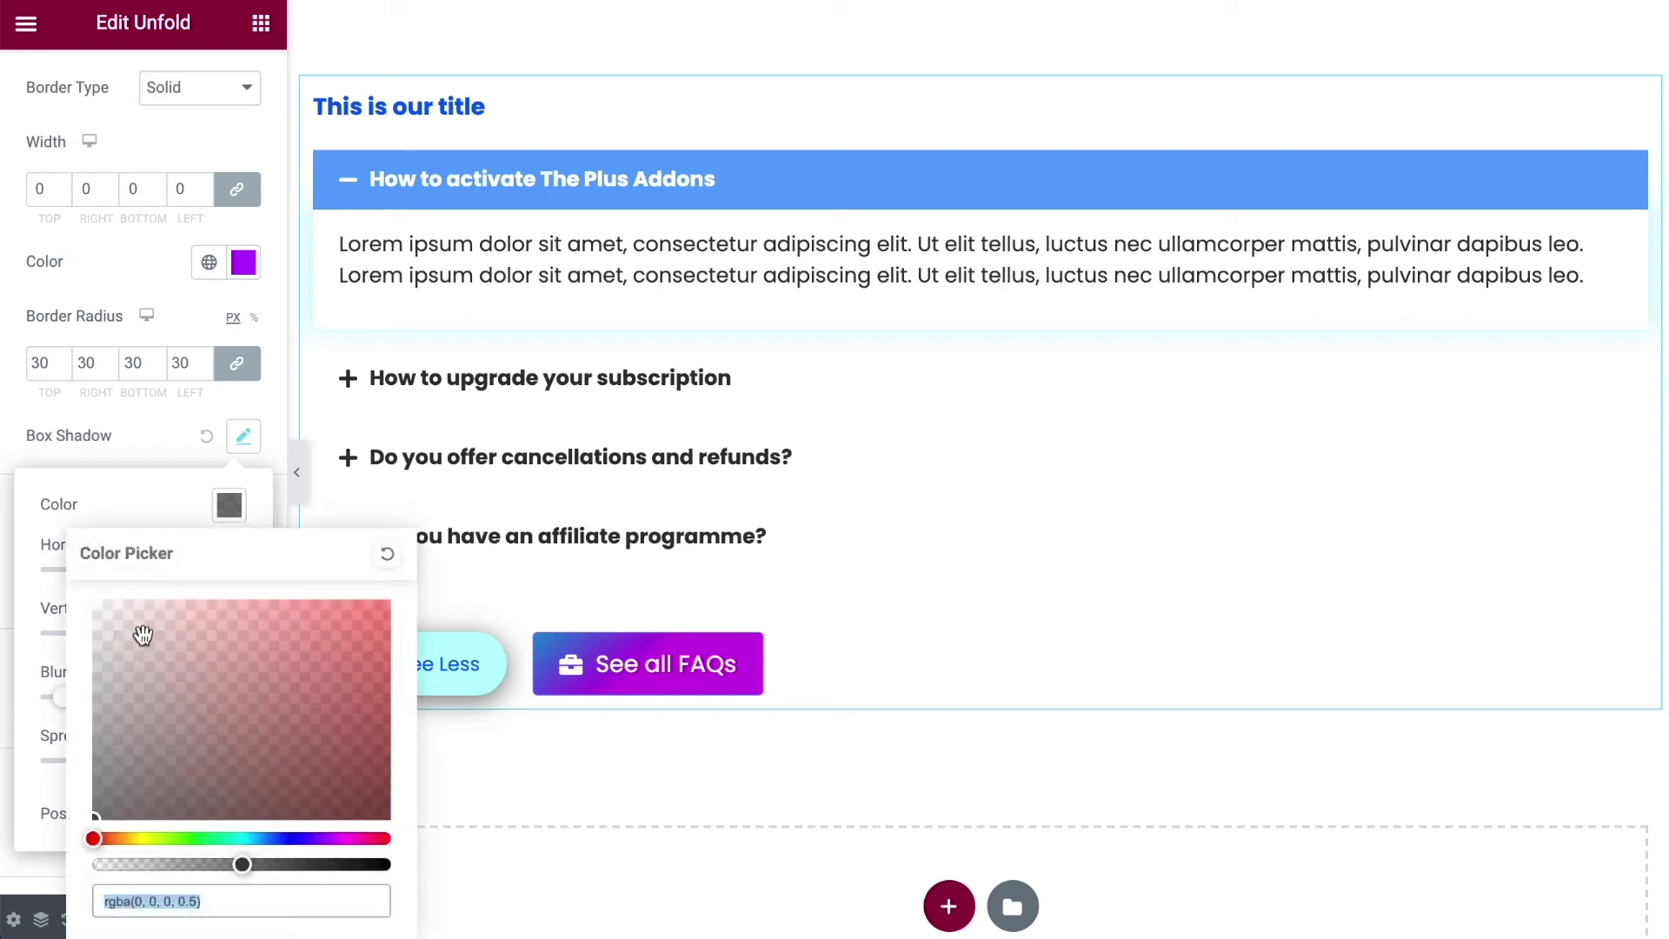
{"action": "left_click", "coordinate": [93, 665]}
{"action": "left_click_drag", "start_coordinate": [90, 665], "coordinate": [81, 702]}
{"action": "left_click", "coordinate": [119, 468]}
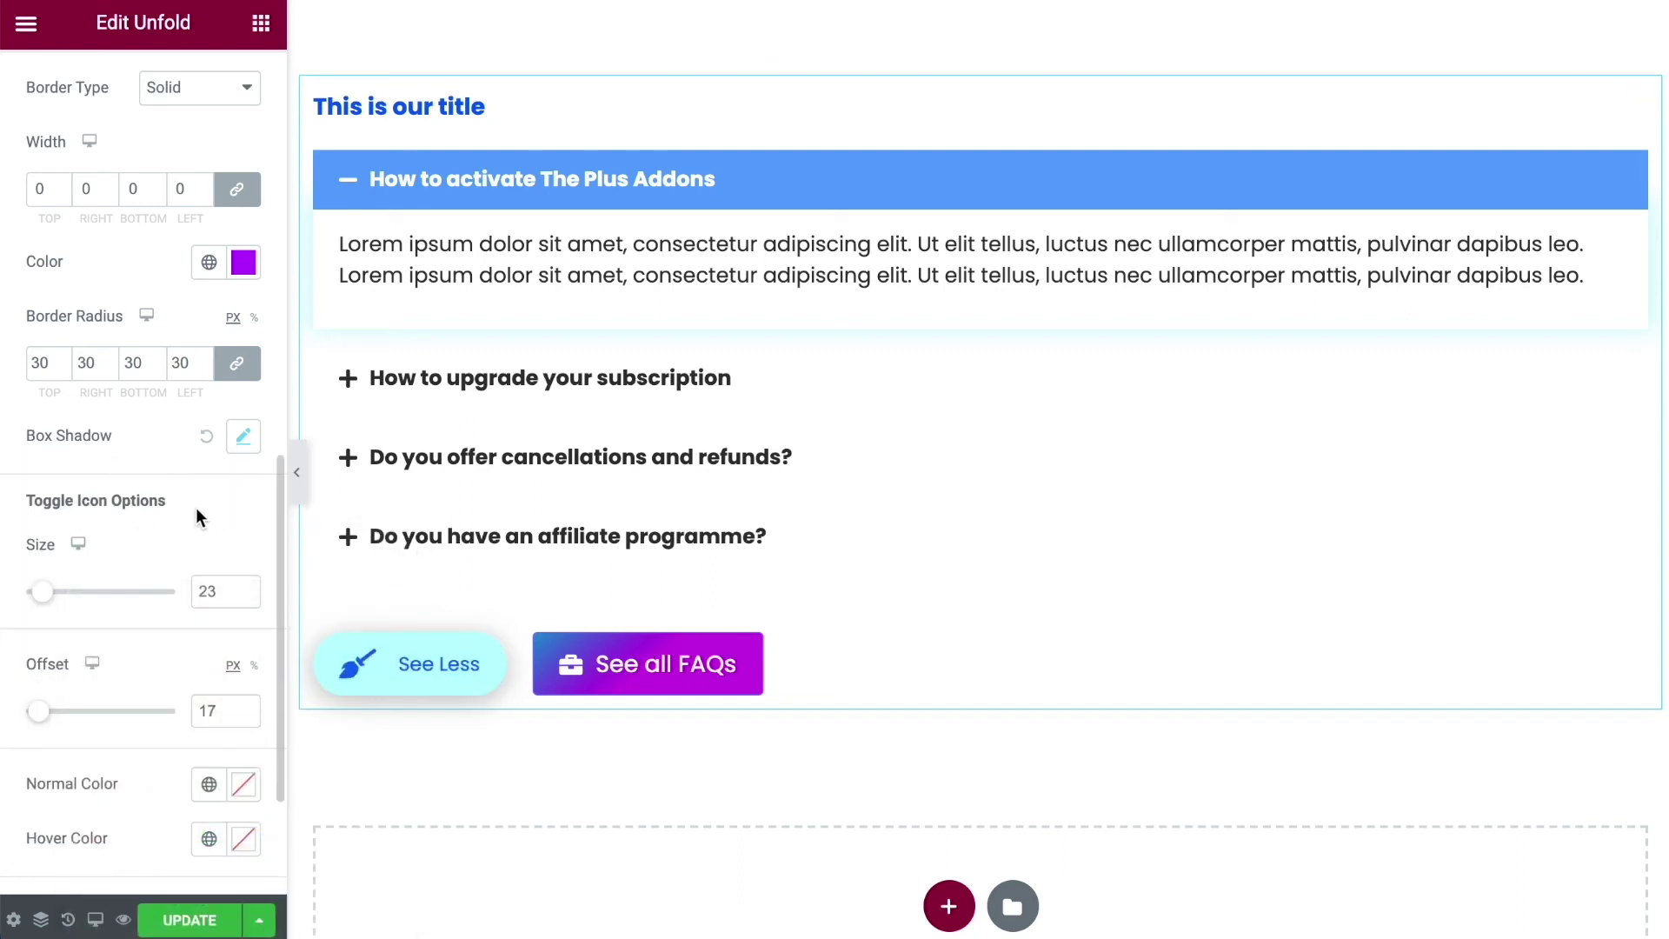
Make the See all FAQs button's icon size 22, offset 40 from its label, and black.
{"action": "scroll", "coordinate": [118, 785], "scroll_direction": "down", "scroll_amount": 3}
{"action": "left_click", "coordinate": [117, 867]}
{"action": "scroll", "coordinate": [111, 826], "scroll_direction": "down", "scroll_amount": 5}
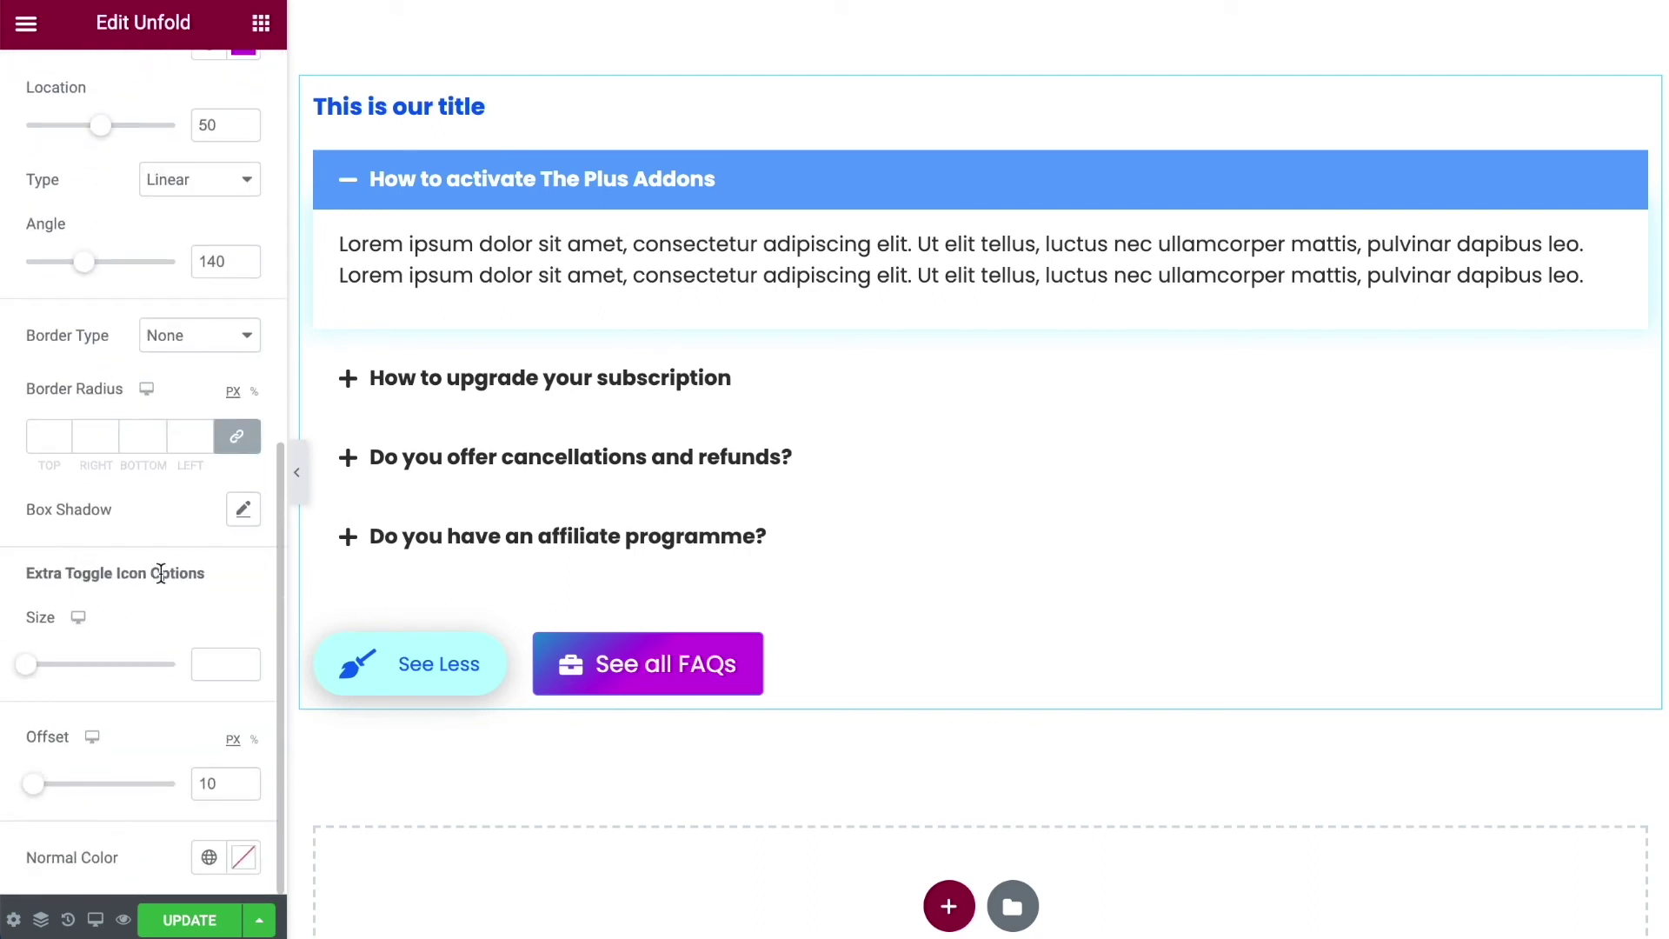
{"action": "mouse_move", "coordinate": [27, 667]}
{"action": "left_mouse_down"}
{"action": "mouse_move", "coordinate": [59, 675]}
{"action": "mouse_move", "coordinate": [42, 676]}
{"action": "left_mouse_up"}
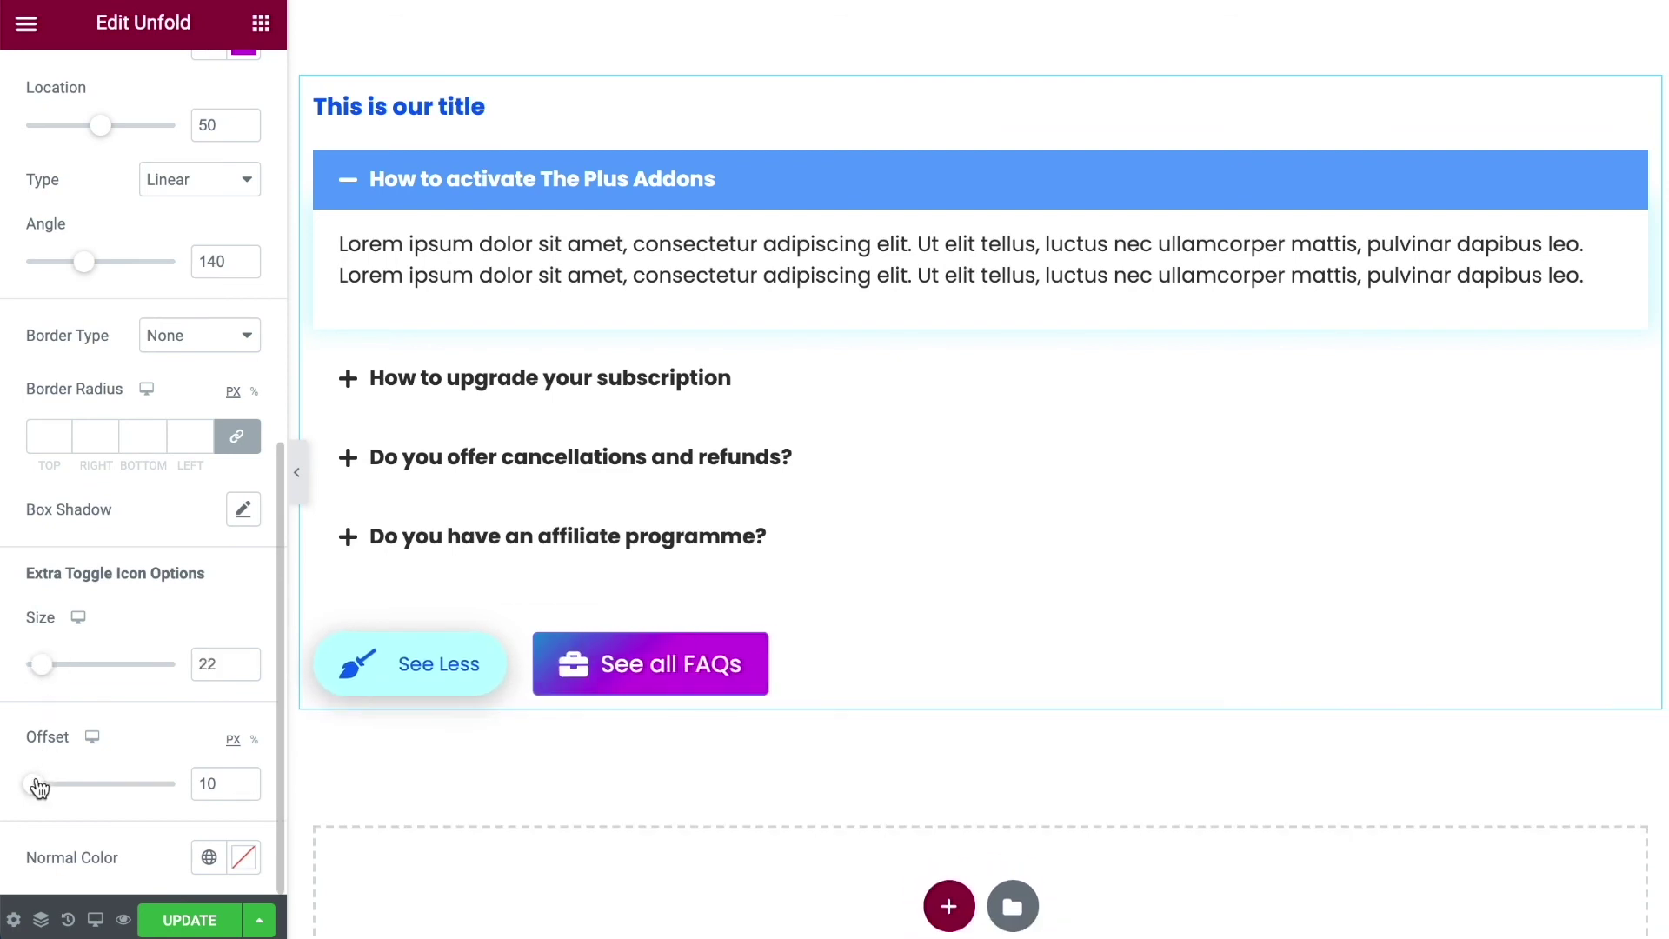
{"action": "left_click_drag", "start_coordinate": [39, 787], "coordinate": [55, 784]}
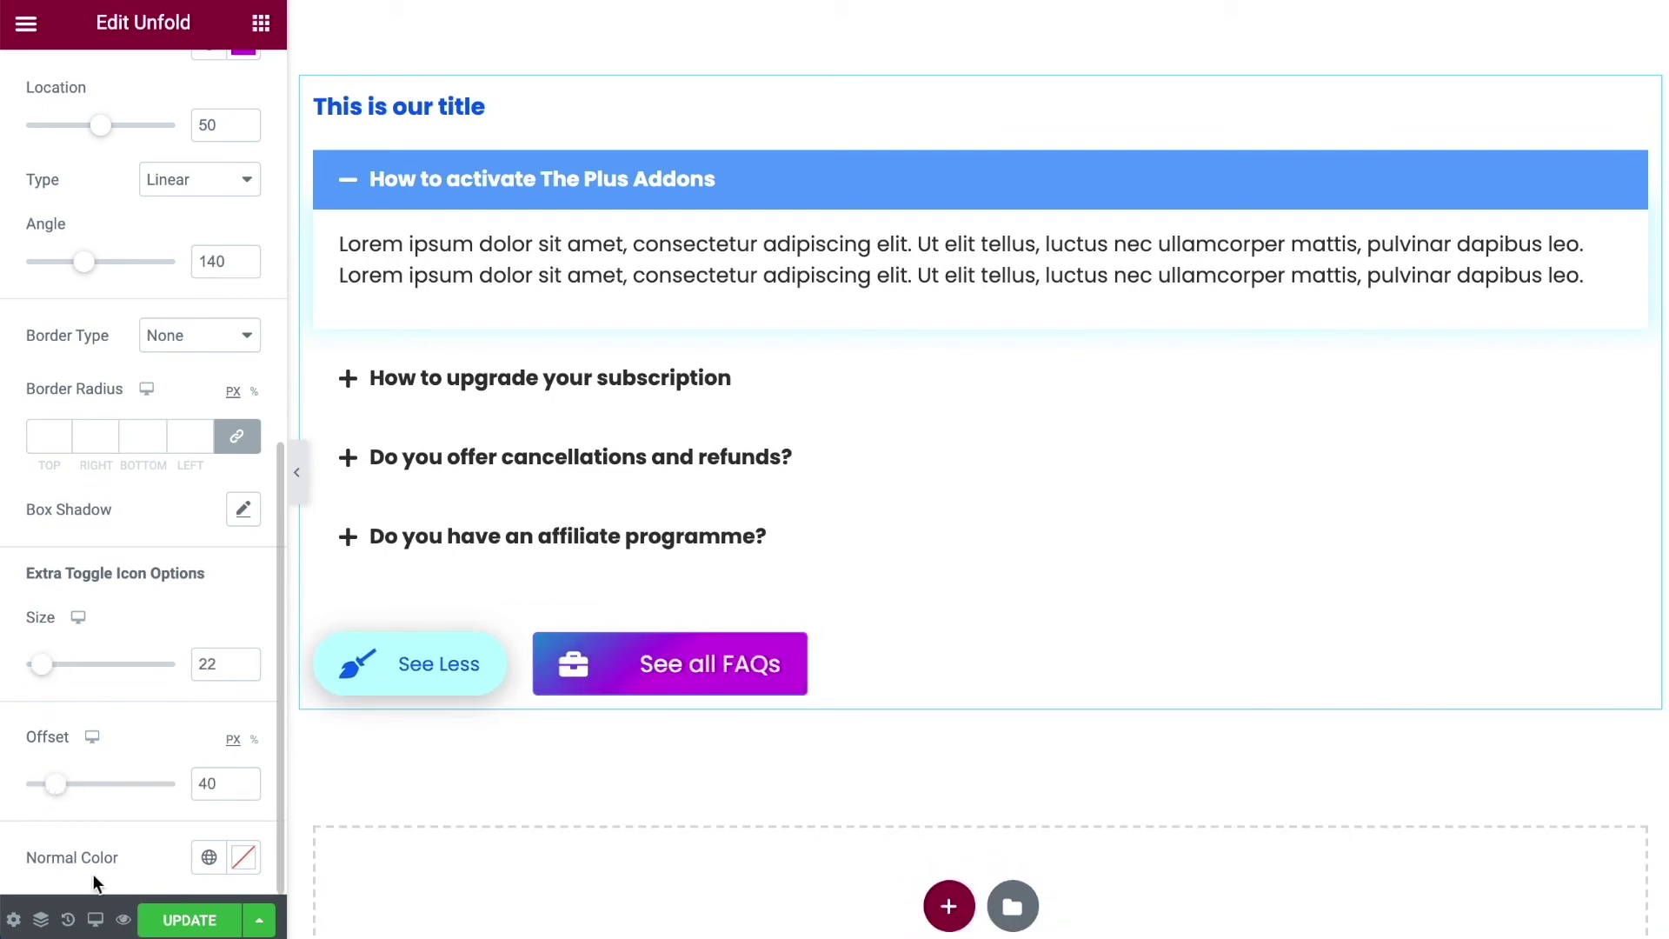
{"action": "left_click", "coordinate": [245, 858]}
{"action": "left_click_drag", "start_coordinate": [130, 660], "coordinate": [60, 704]}
{"action": "left_click", "coordinate": [23, 734]}
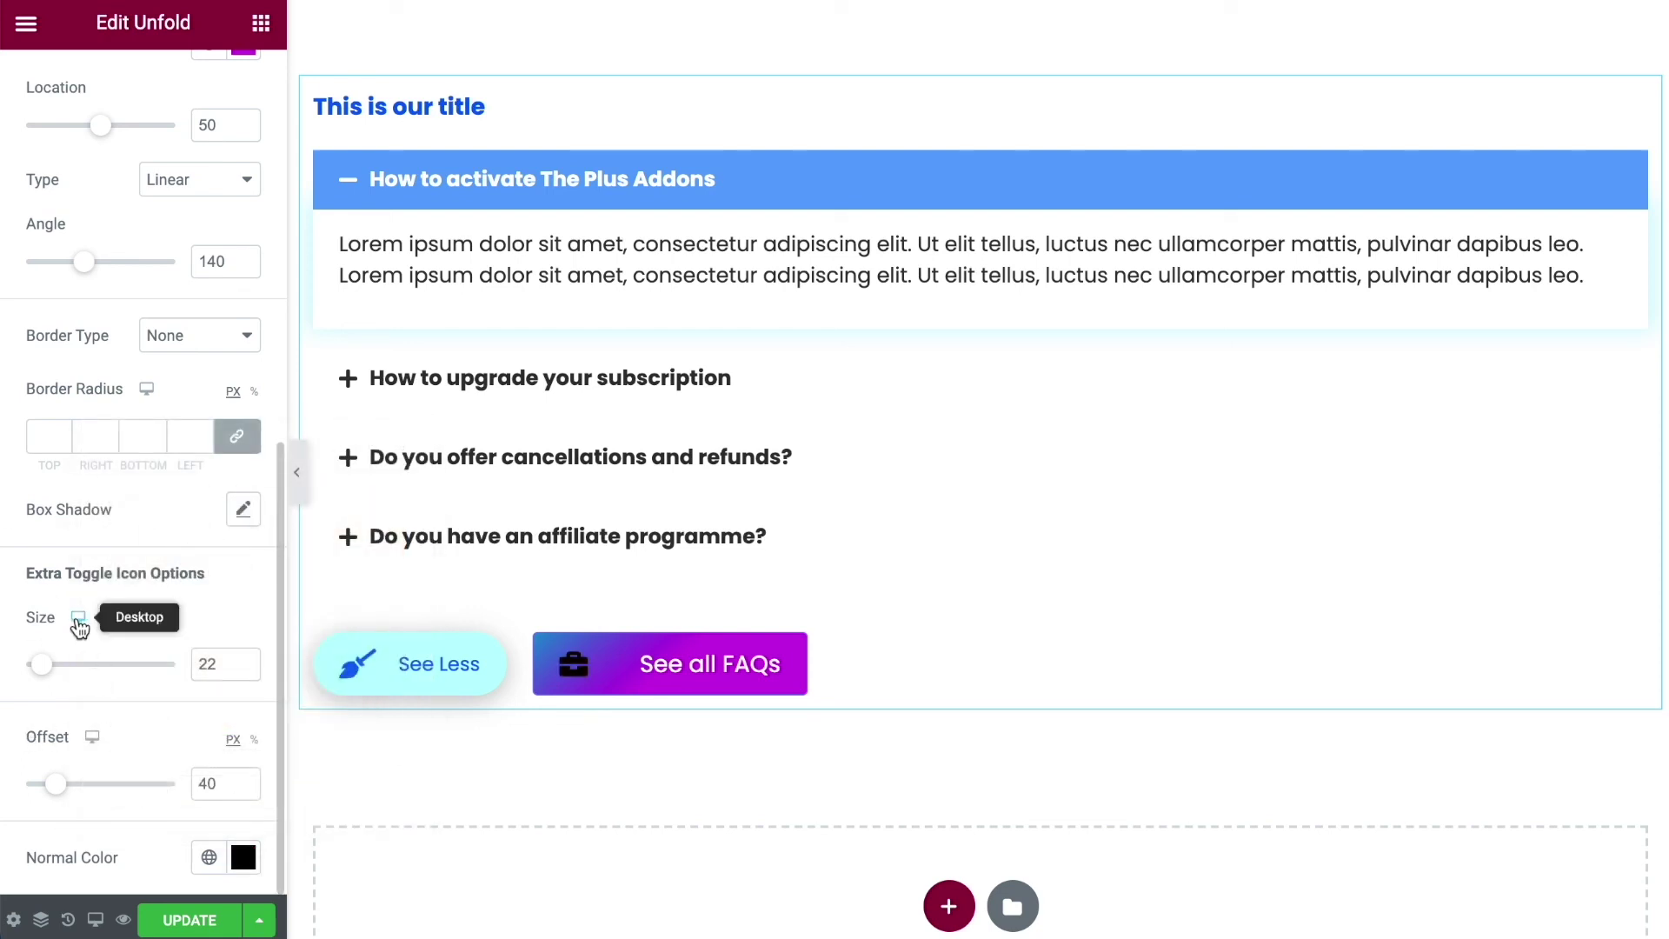
Set the See all FAQs icon size to 37 on tablet and a smaller size on mobile.
{"action": "left_click", "coordinate": [77, 650]}
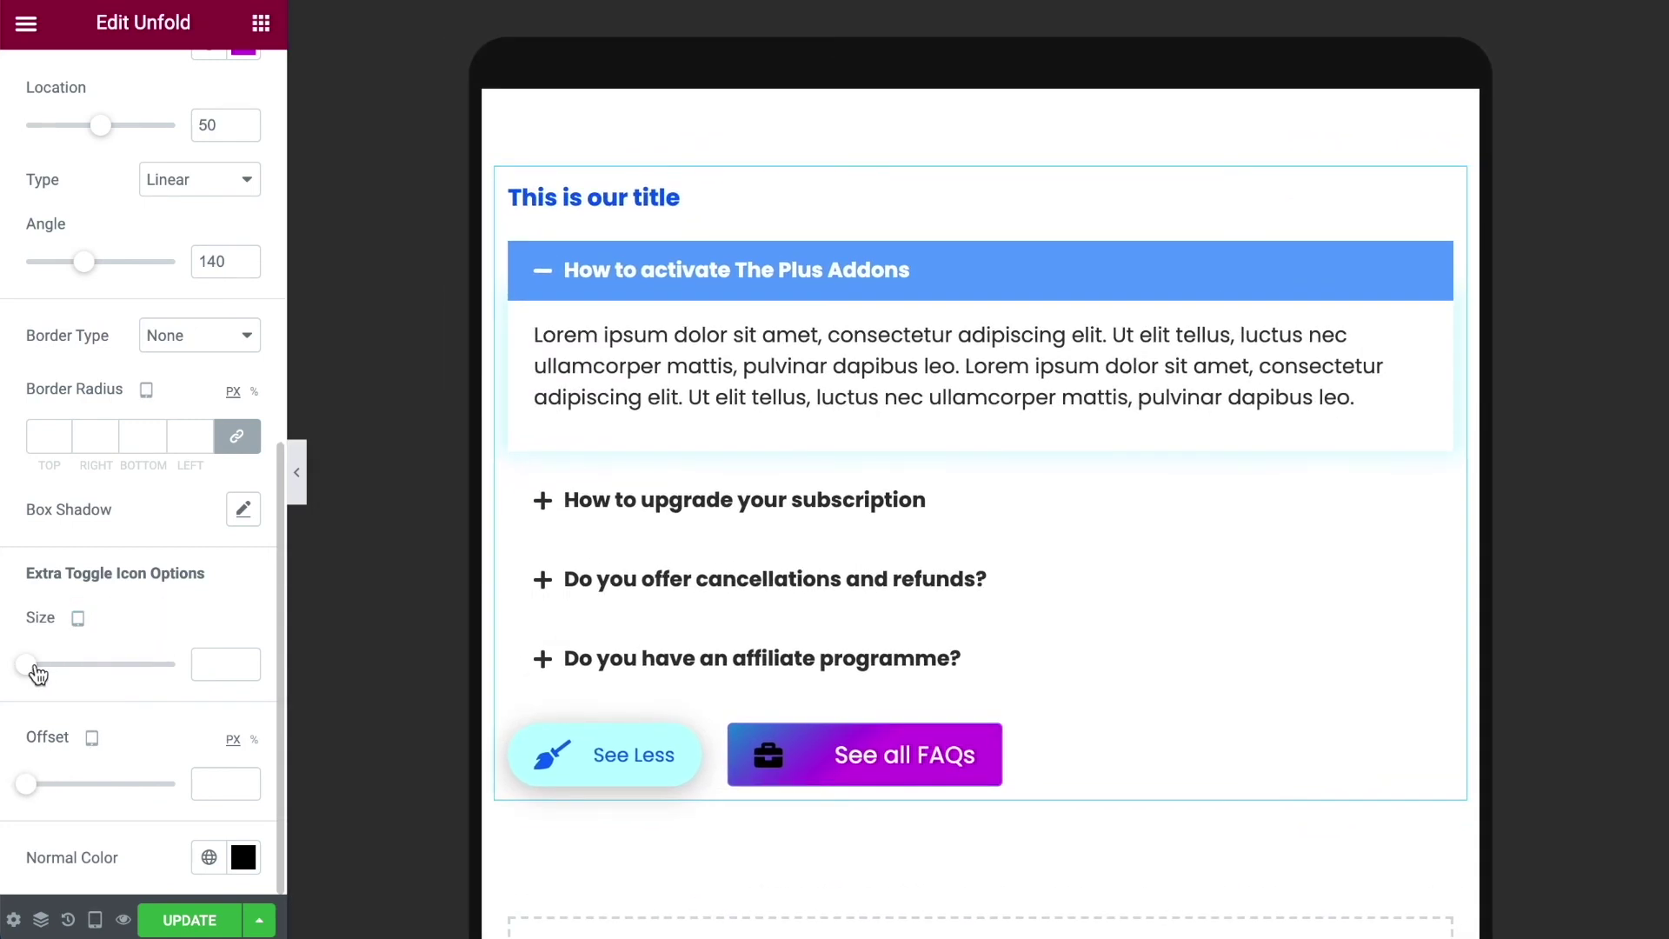
{"action": "left_click_drag", "start_coordinate": [38, 673], "coordinate": [65, 671]}
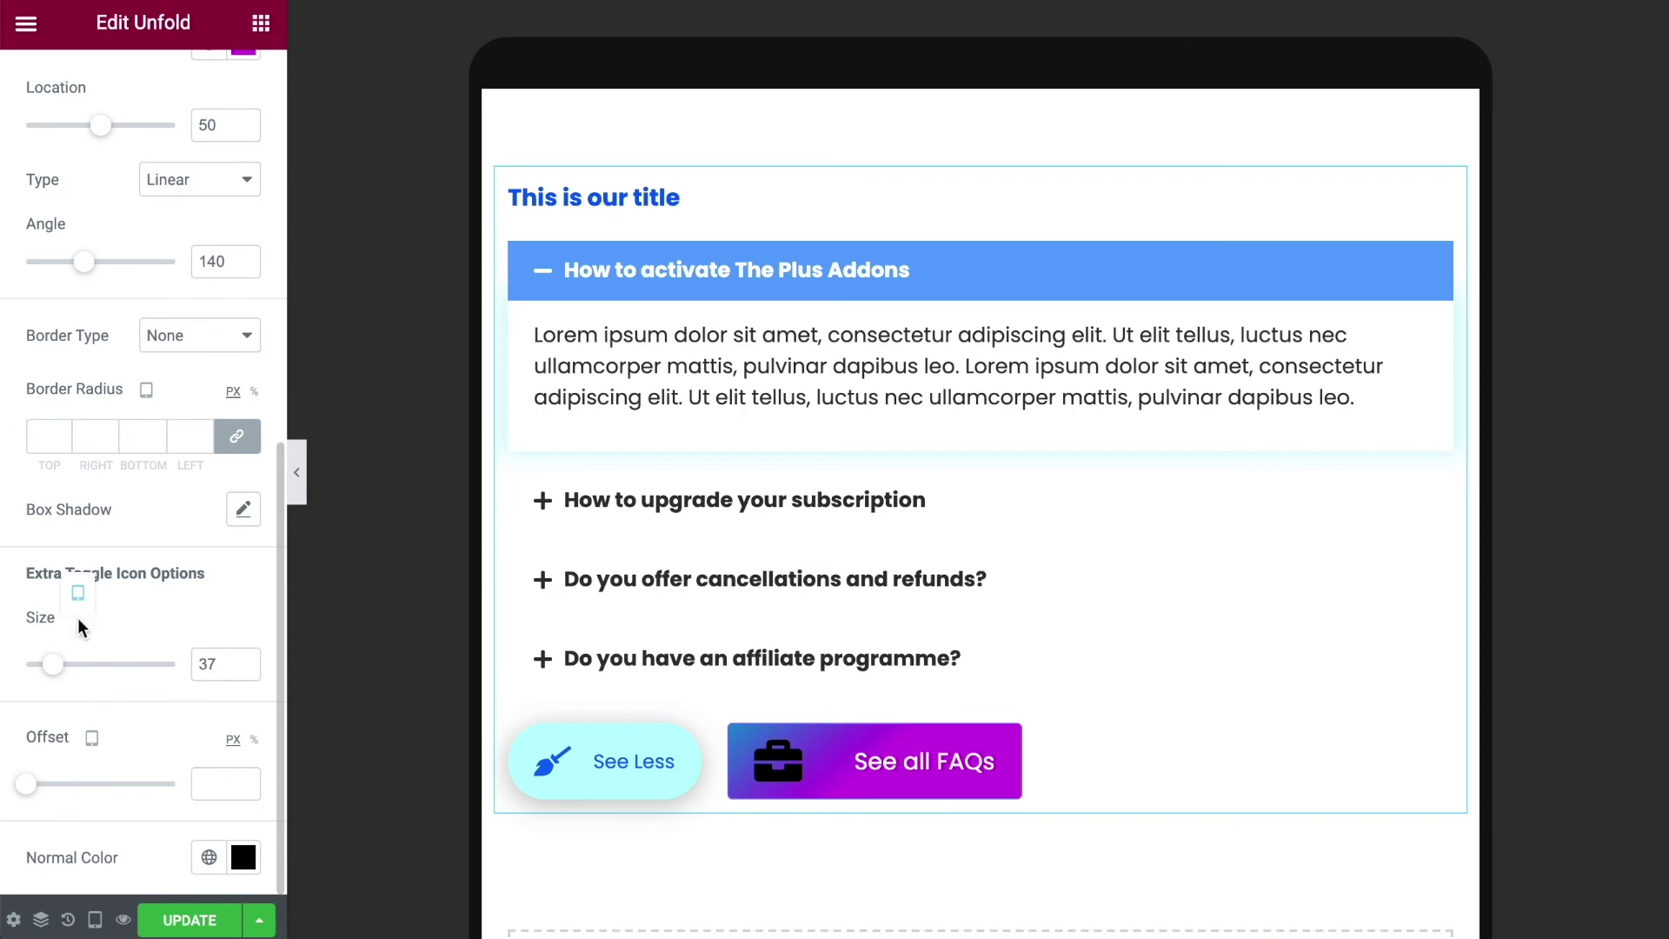
{"action": "left_click", "coordinate": [79, 633]}
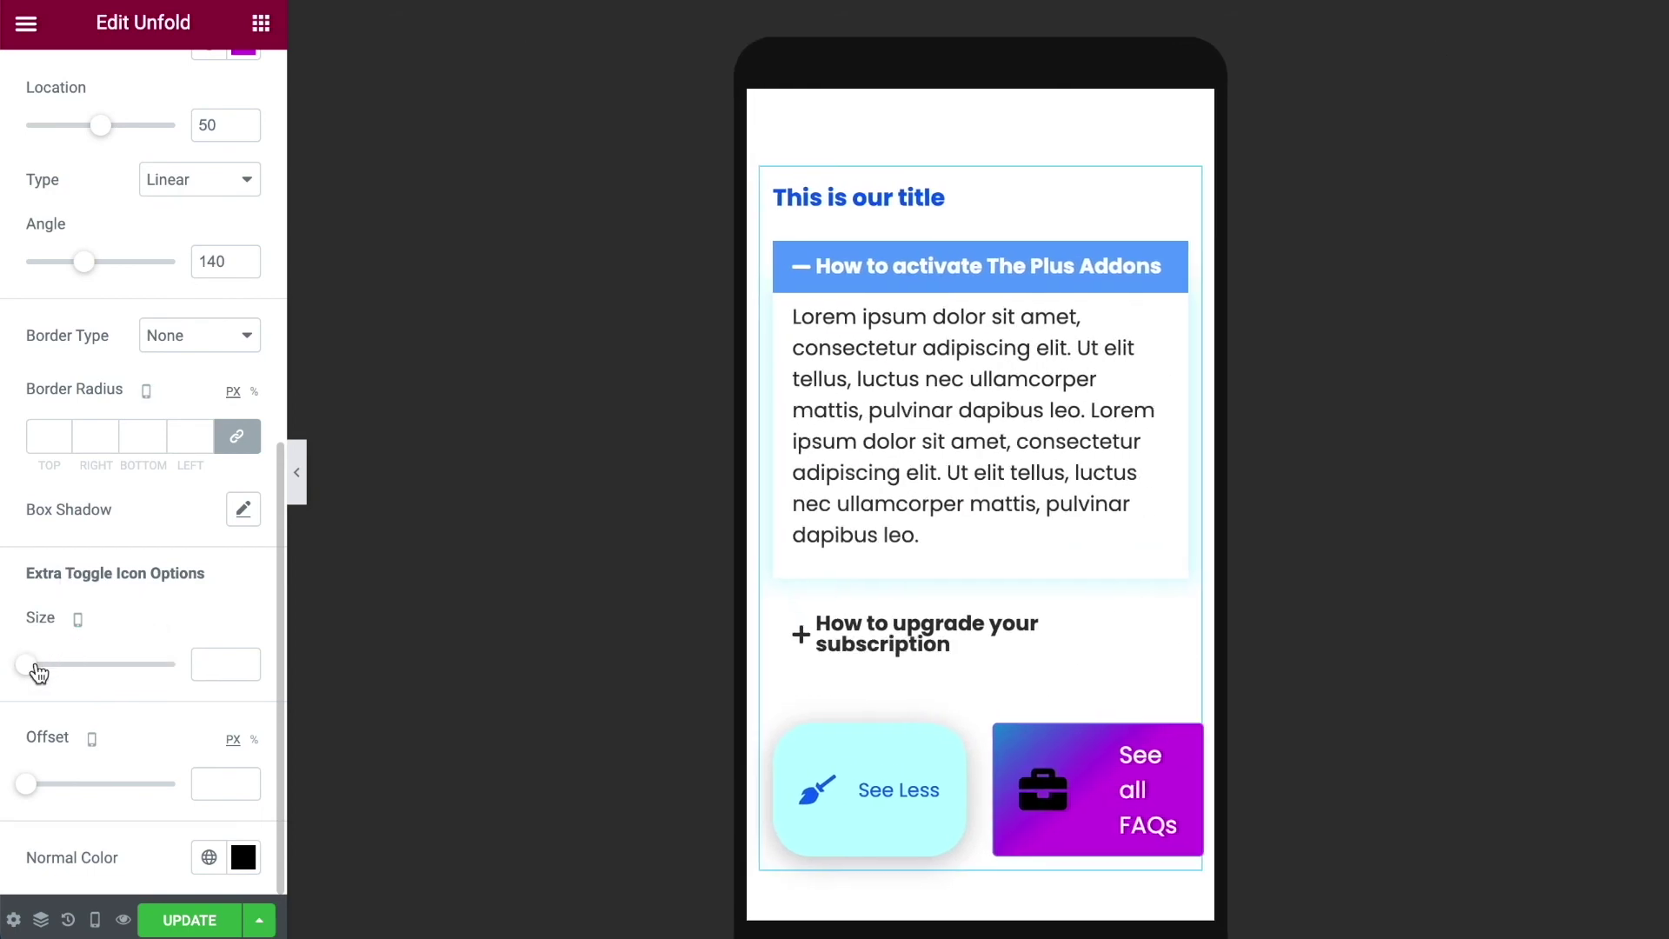
{"action": "left_click_drag", "start_coordinate": [38, 674], "coordinate": [56, 671]}
Review the toggle, description and title style settings, then return to desktop preview with the FAQ list collapsed.
{"action": "scroll", "coordinate": [153, 618], "scroll_direction": "up", "scroll_amount": 8}
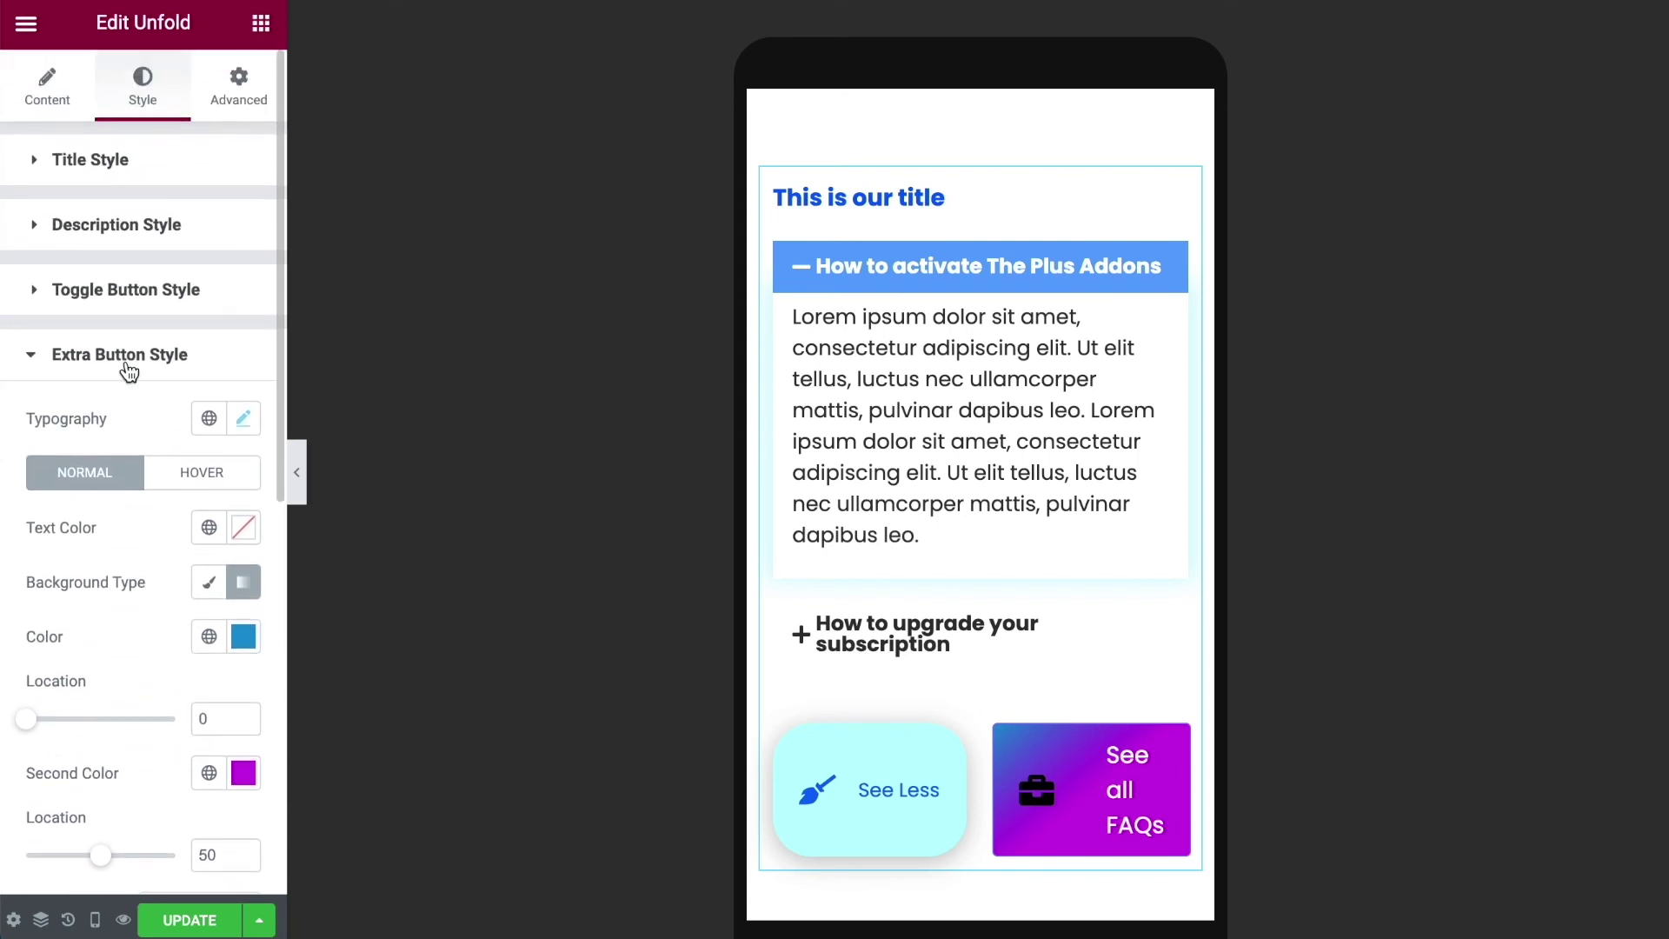
{"action": "left_click", "coordinate": [101, 298]}
{"action": "scroll", "coordinate": [143, 493], "scroll_direction": "down", "scroll_amount": 3}
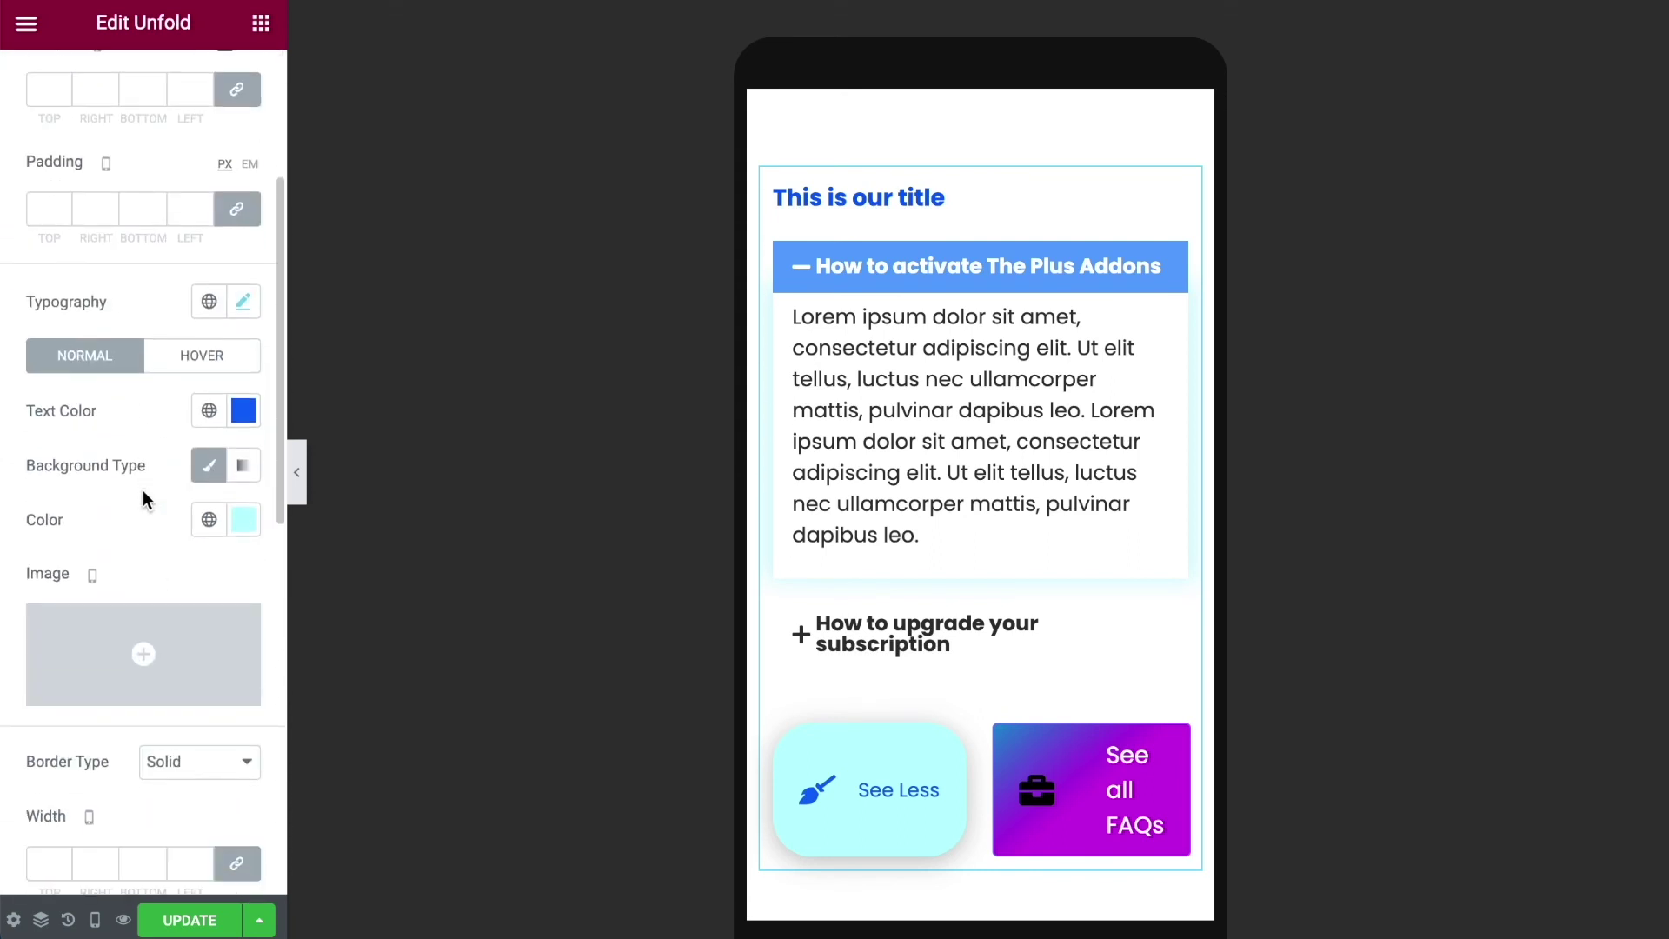
{"action": "scroll", "coordinate": [143, 523], "scroll_direction": "up", "scroll_amount": 2}
{"action": "scroll", "coordinate": [142, 523], "scroll_direction": "up", "scroll_amount": 1}
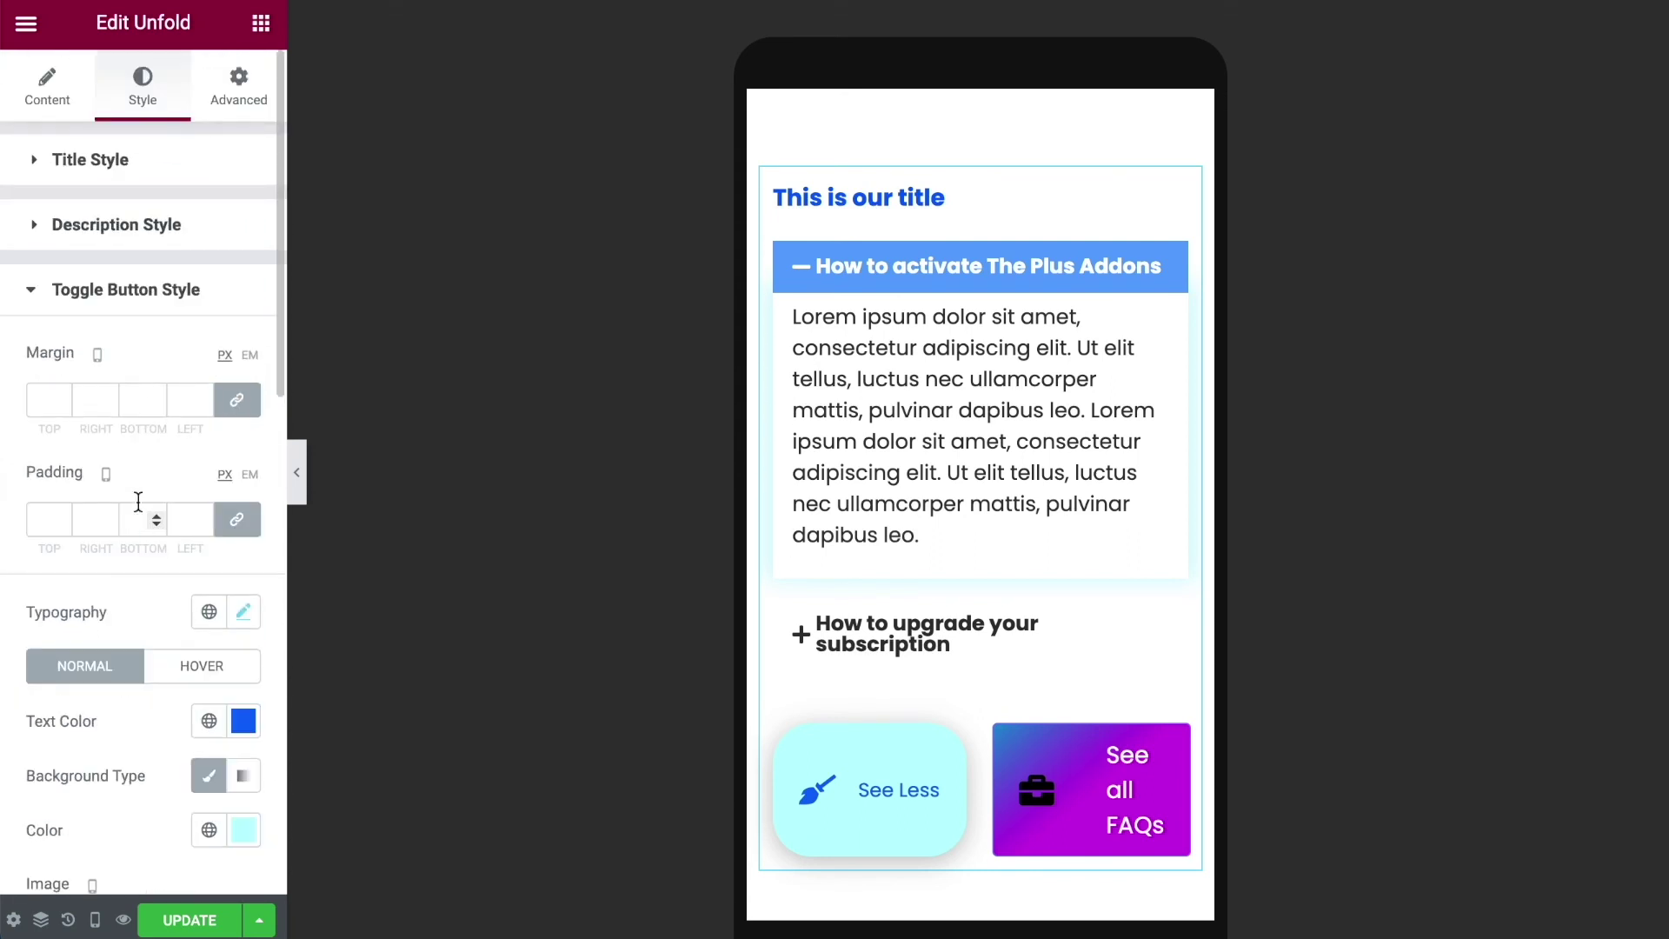
{"action": "left_click", "coordinate": [105, 241]}
{"action": "mouse_move", "coordinate": [101, 281]}
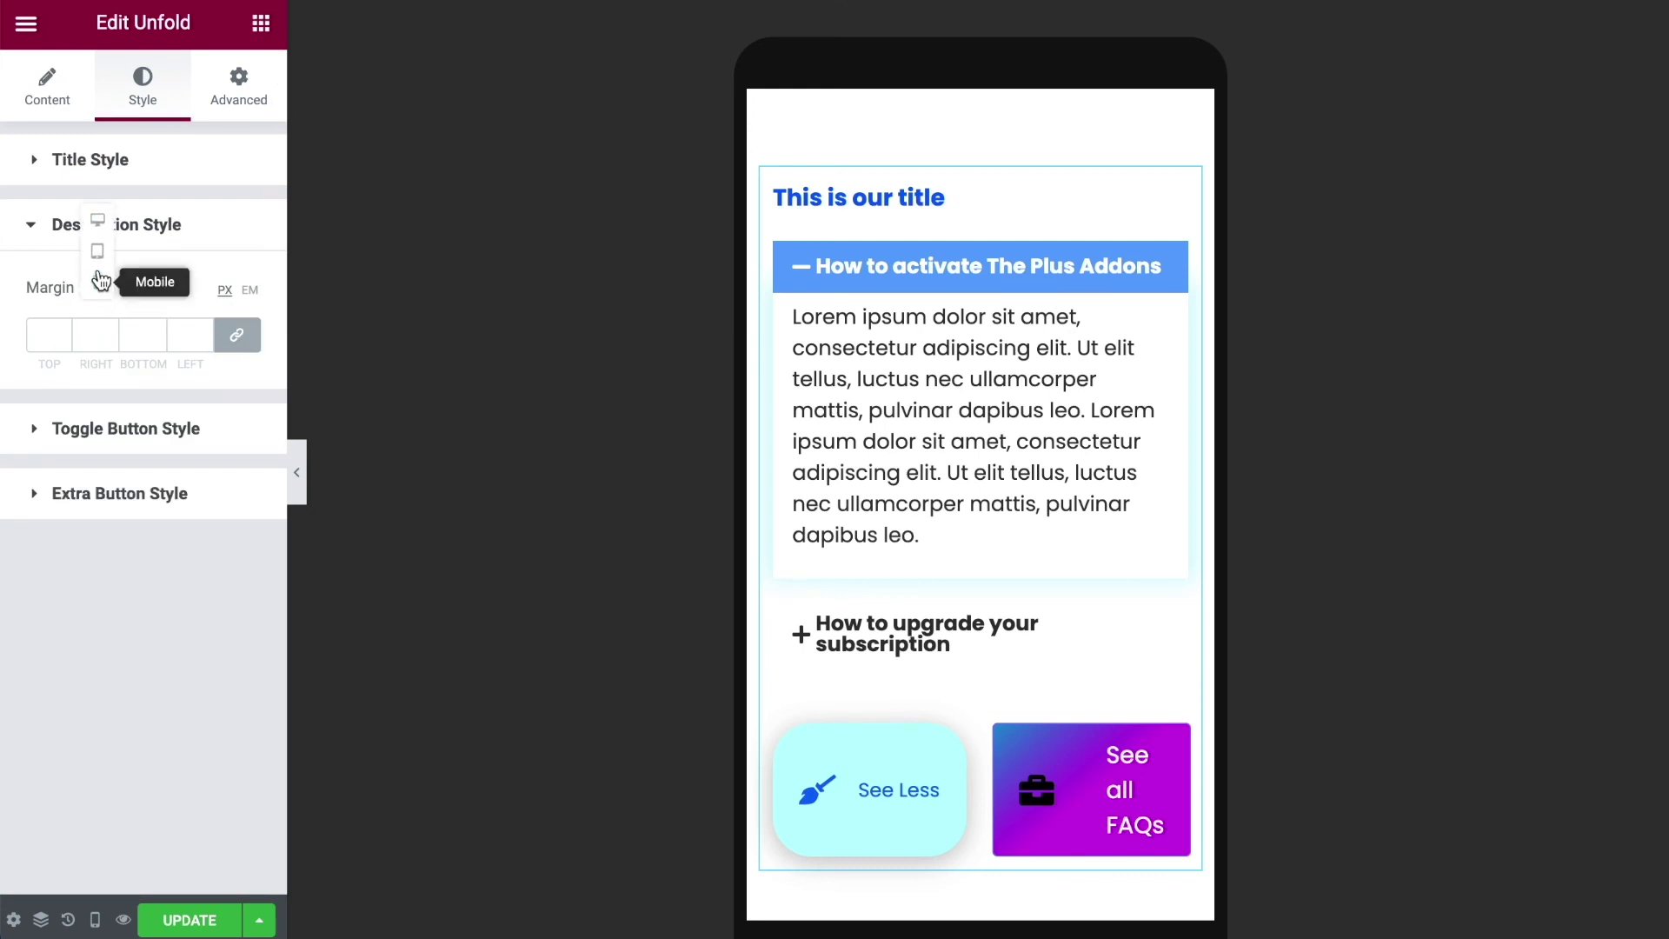
{"action": "left_click", "coordinate": [60, 230]}
{"action": "left_click", "coordinate": [74, 184]}
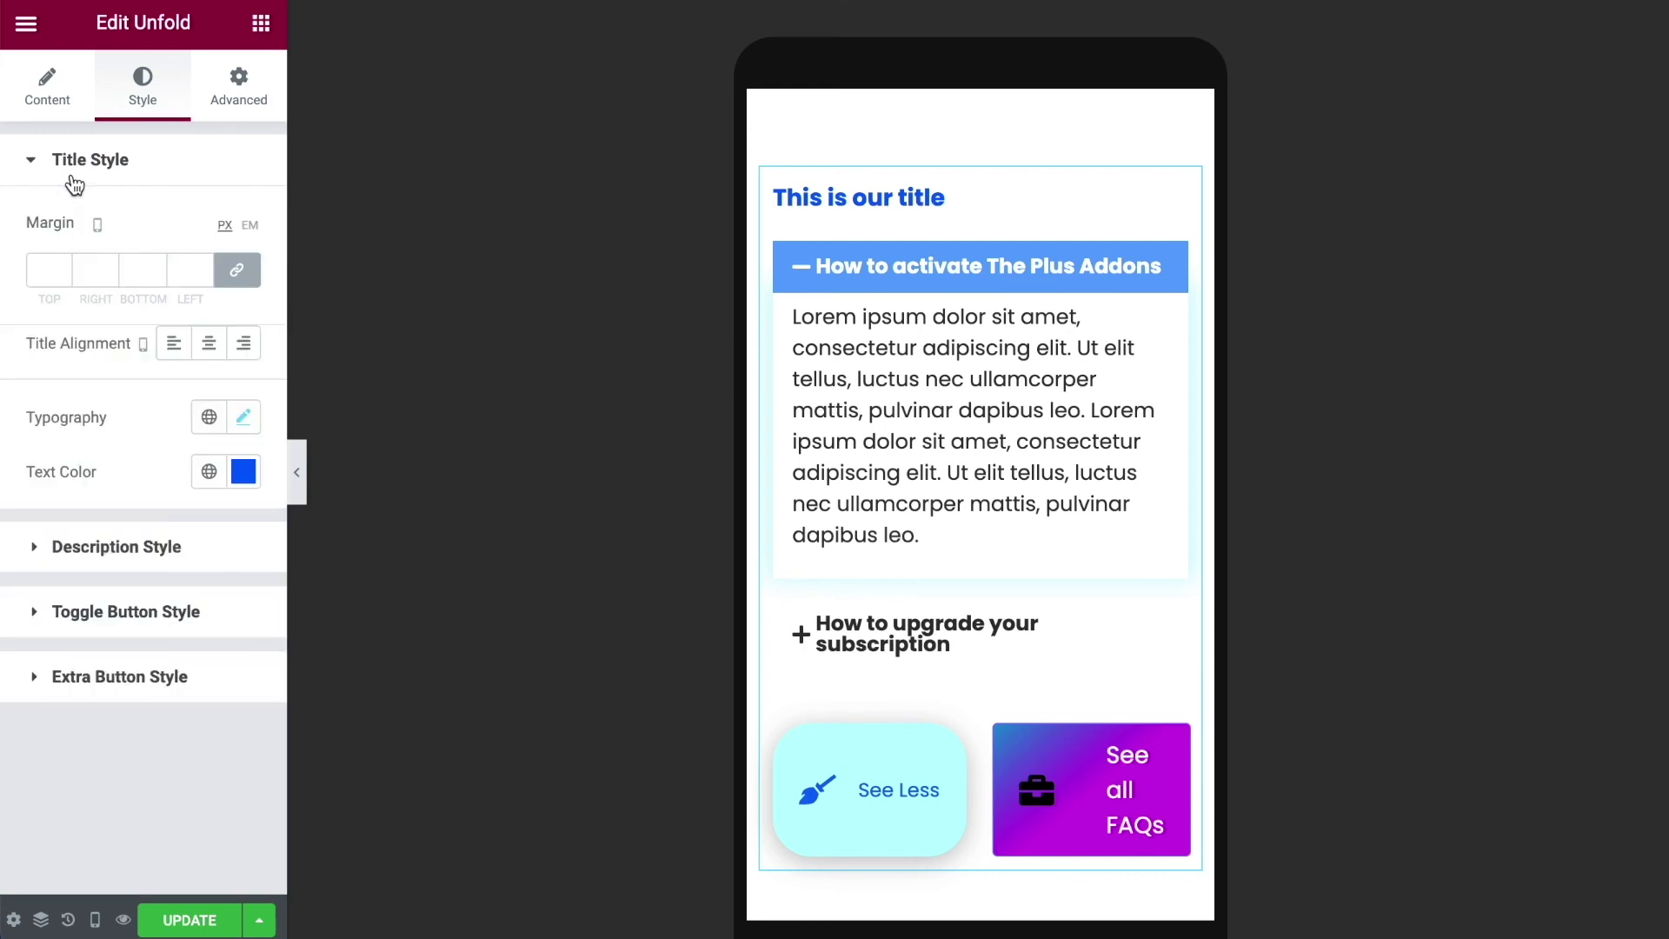
{"action": "left_click", "coordinate": [98, 226]}
{"action": "left_click", "coordinate": [97, 155]}
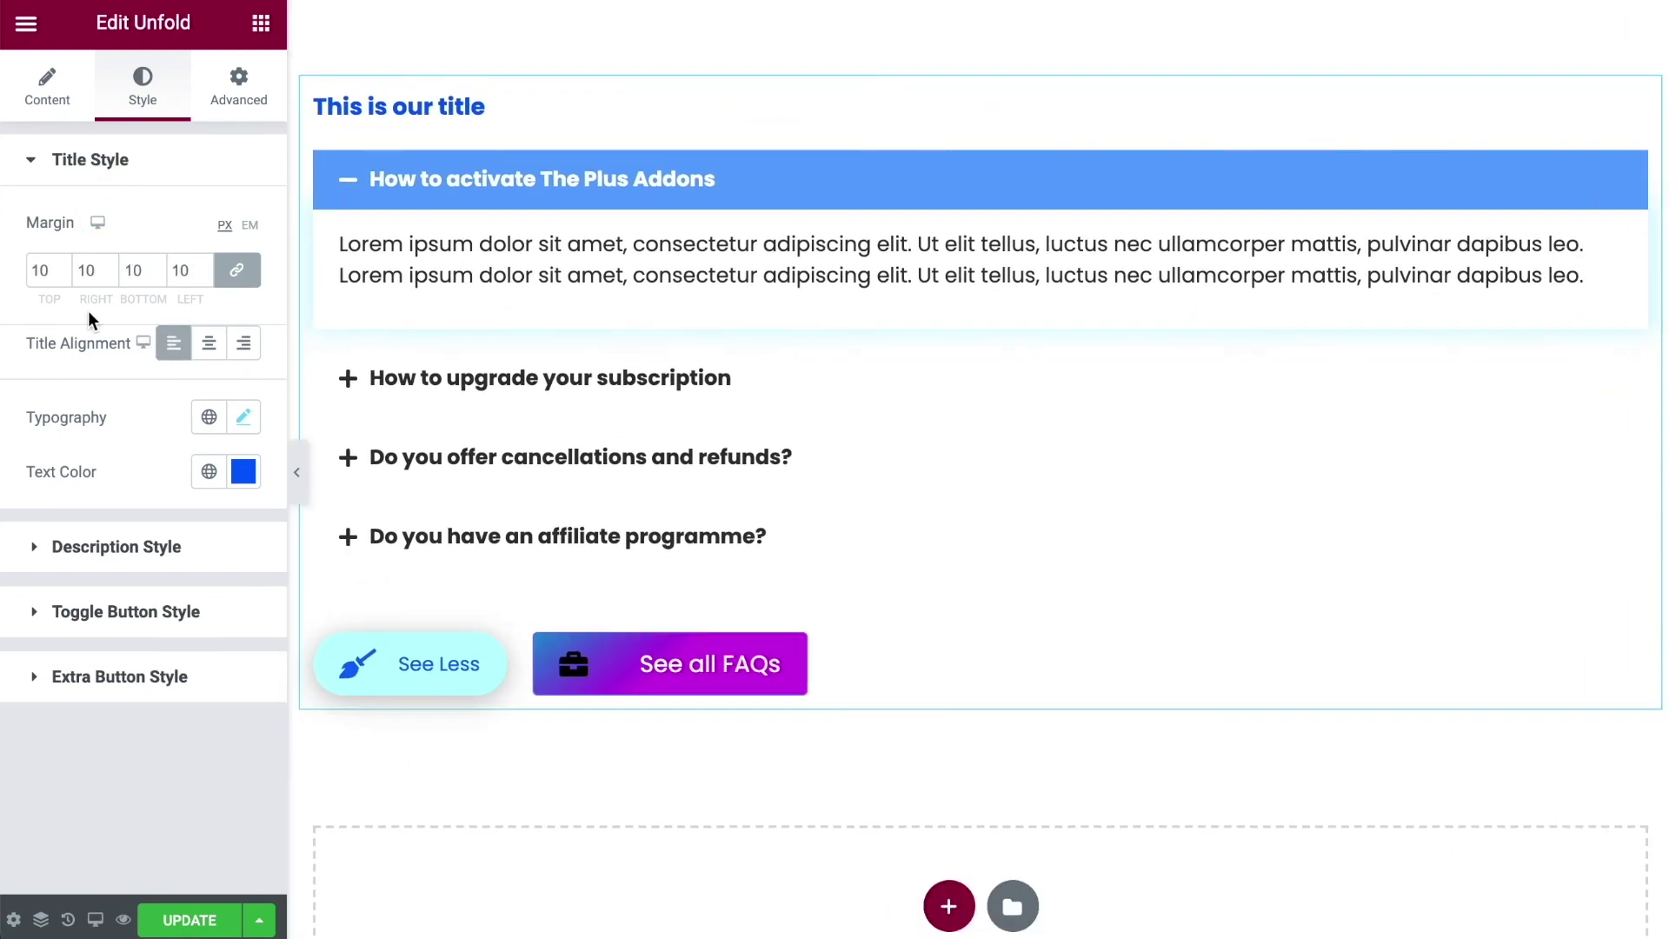
{"action": "left_click", "coordinate": [439, 643]}
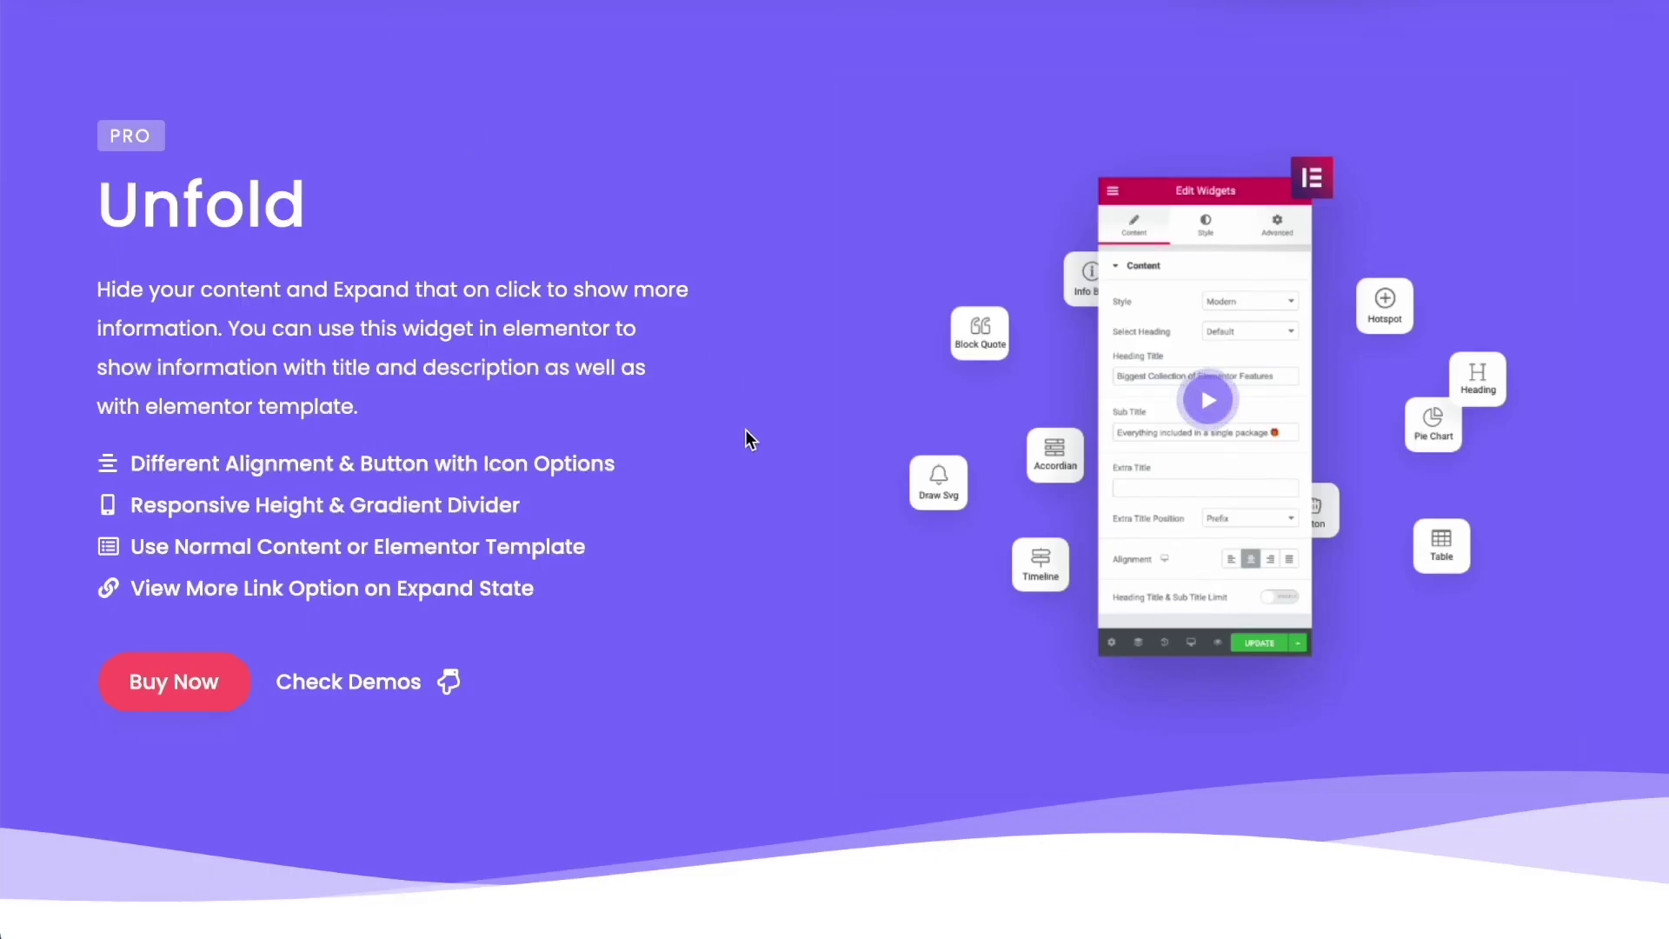
Scroll the Unfold page to the FAQ template demo with its Show More FAQs button.
{"action": "scroll", "coordinate": [744, 429], "scroll_direction": "down", "scroll_amount": 13}
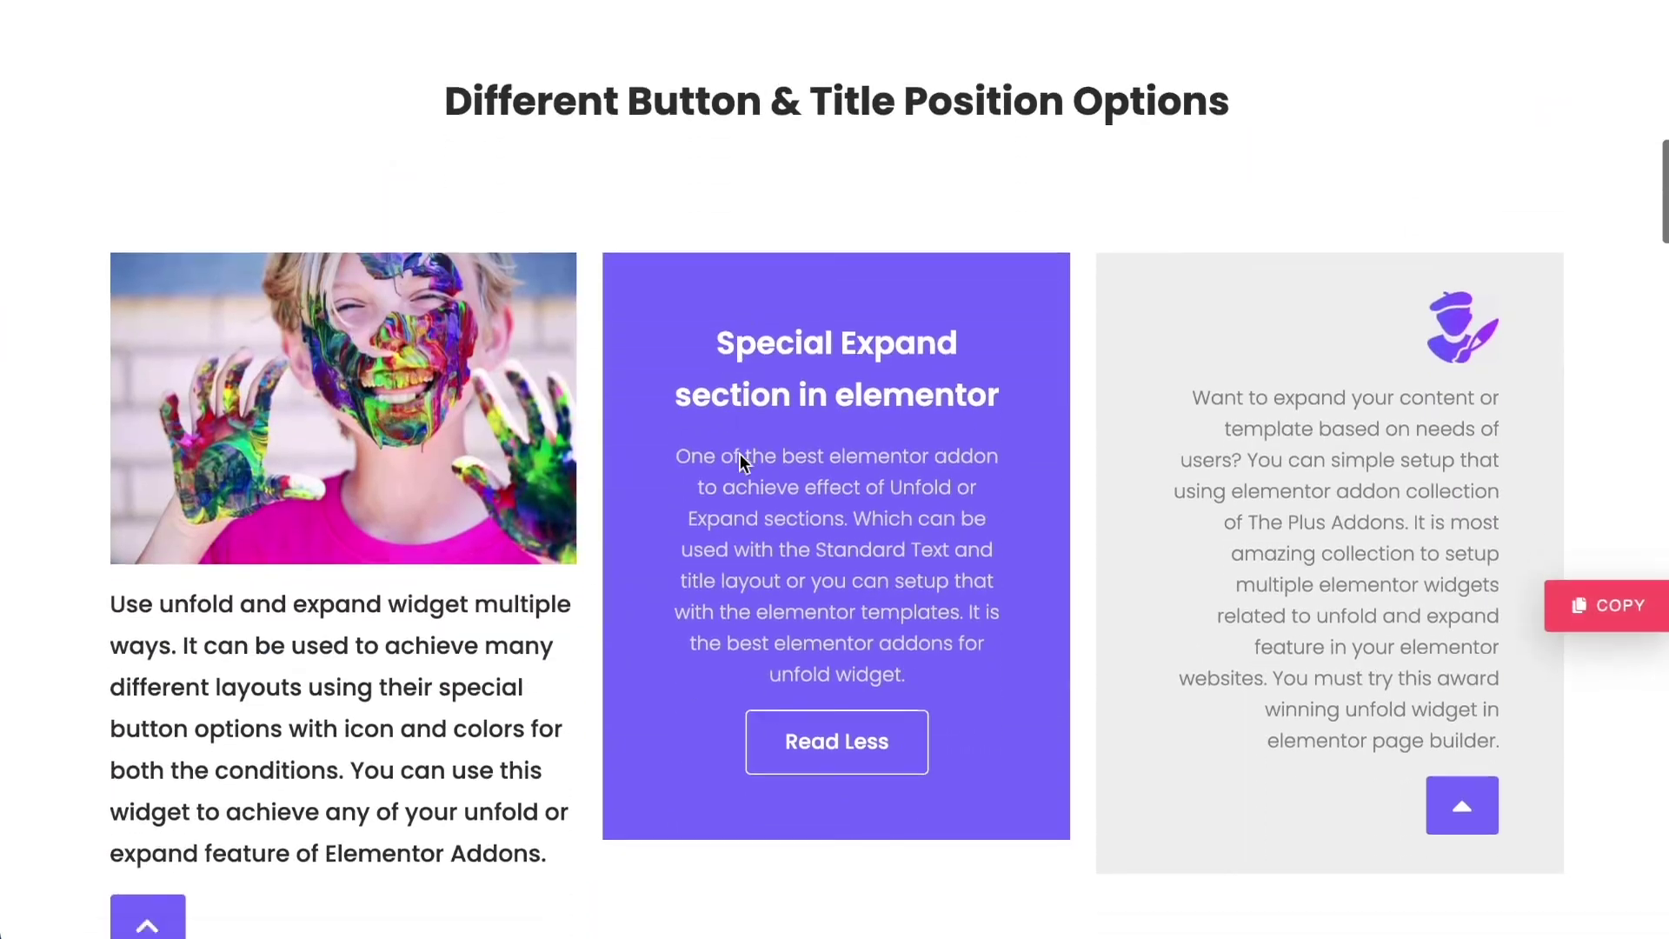
{"action": "scroll", "coordinate": [739, 453], "scroll_direction": "up", "scroll_amount": 1}
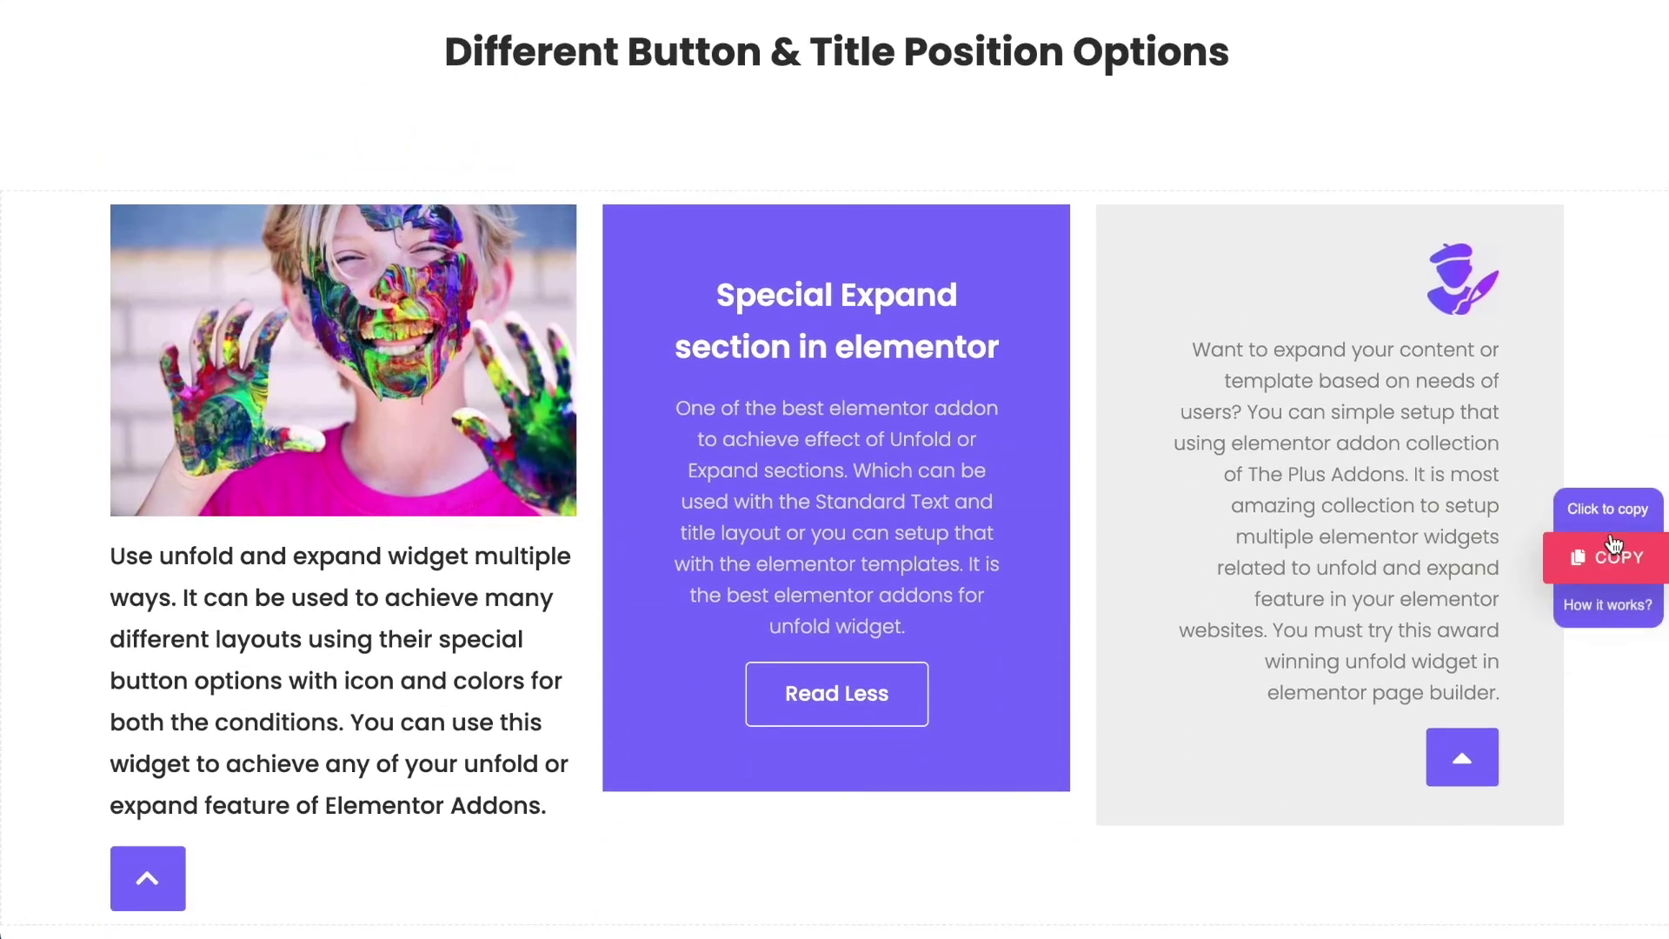
{"action": "scroll", "coordinate": [1295, 555], "scroll_direction": "down", "scroll_amount": 12}
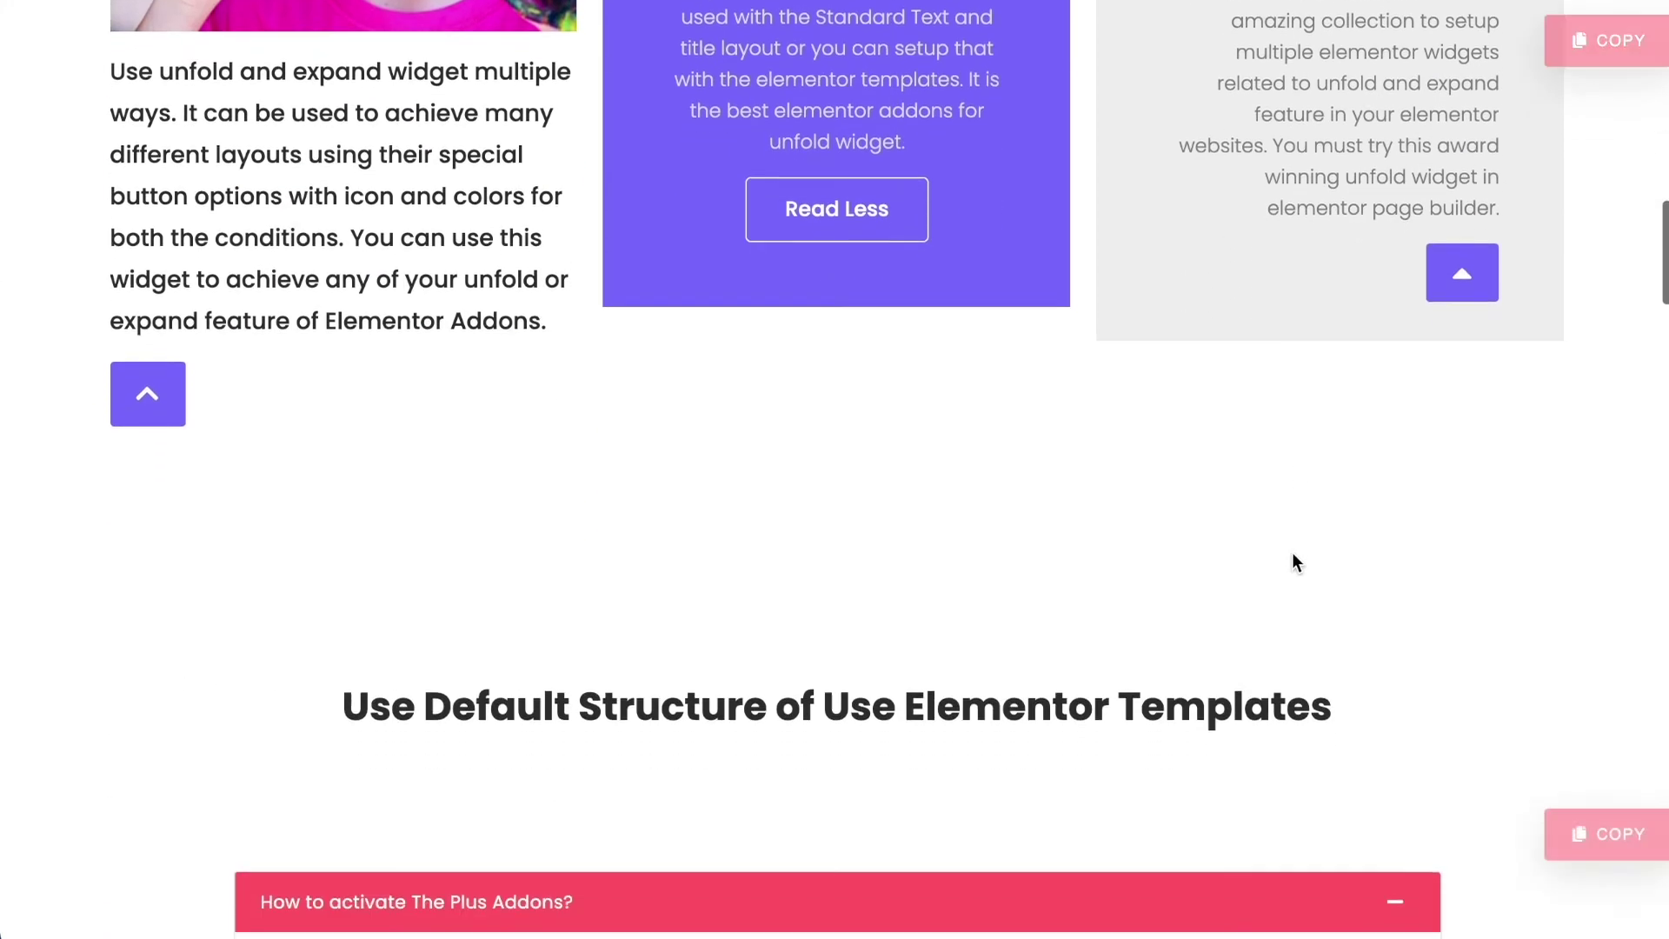
{"action": "scroll", "coordinate": [1292, 551], "scroll_direction": "up", "scroll_amount": 1}
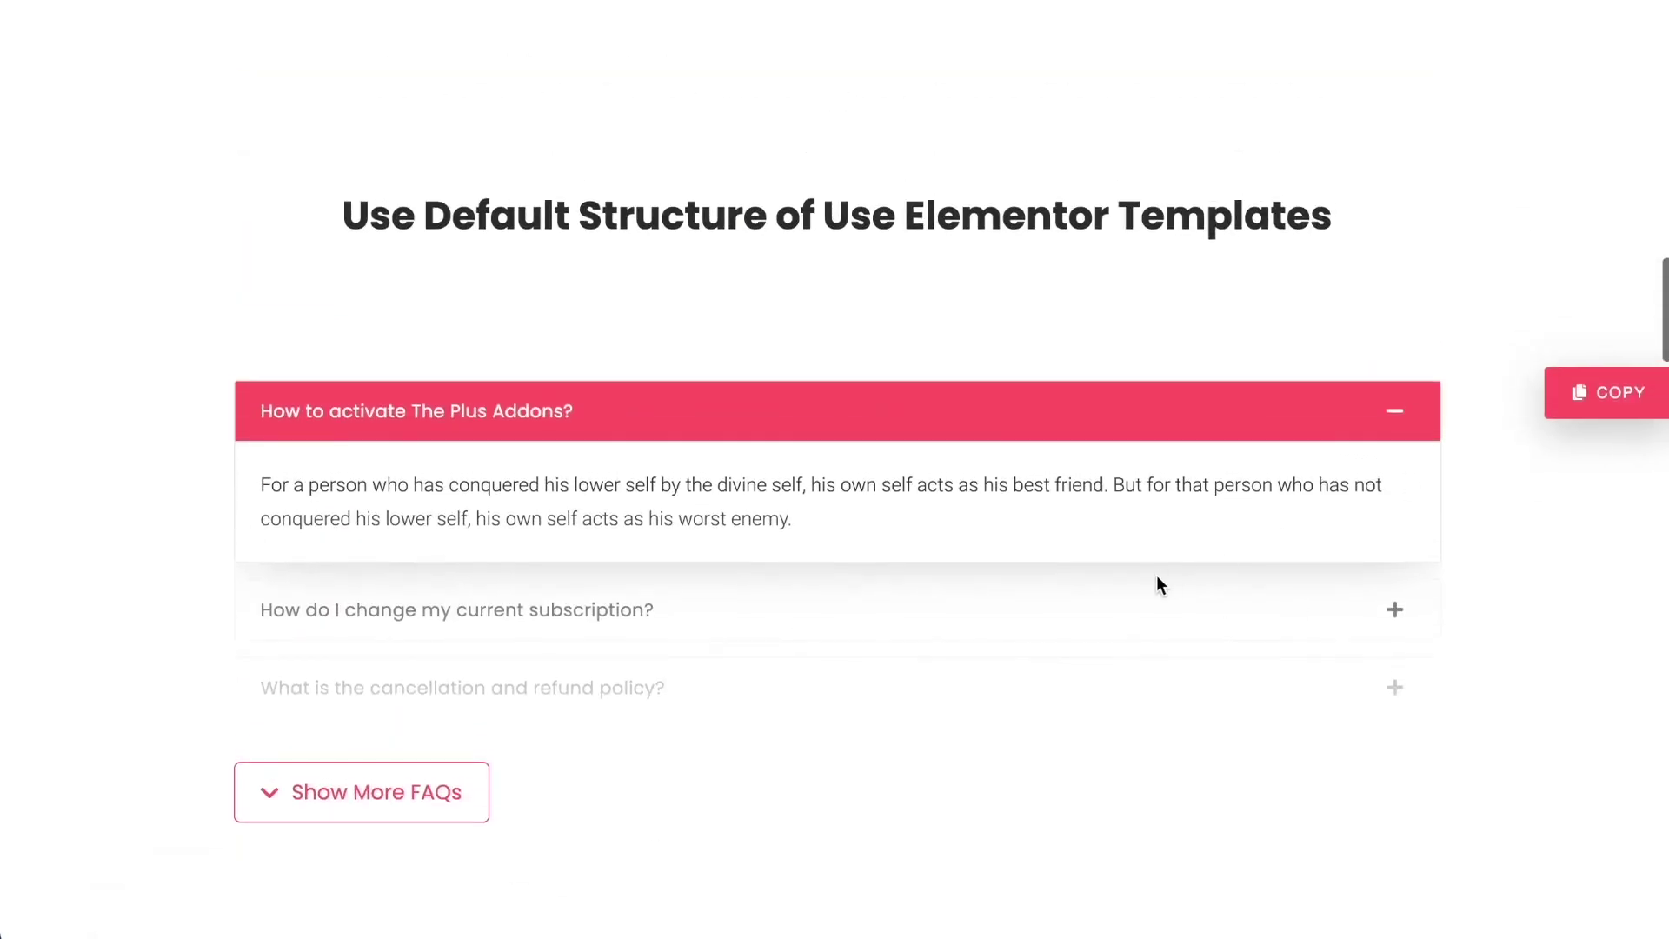